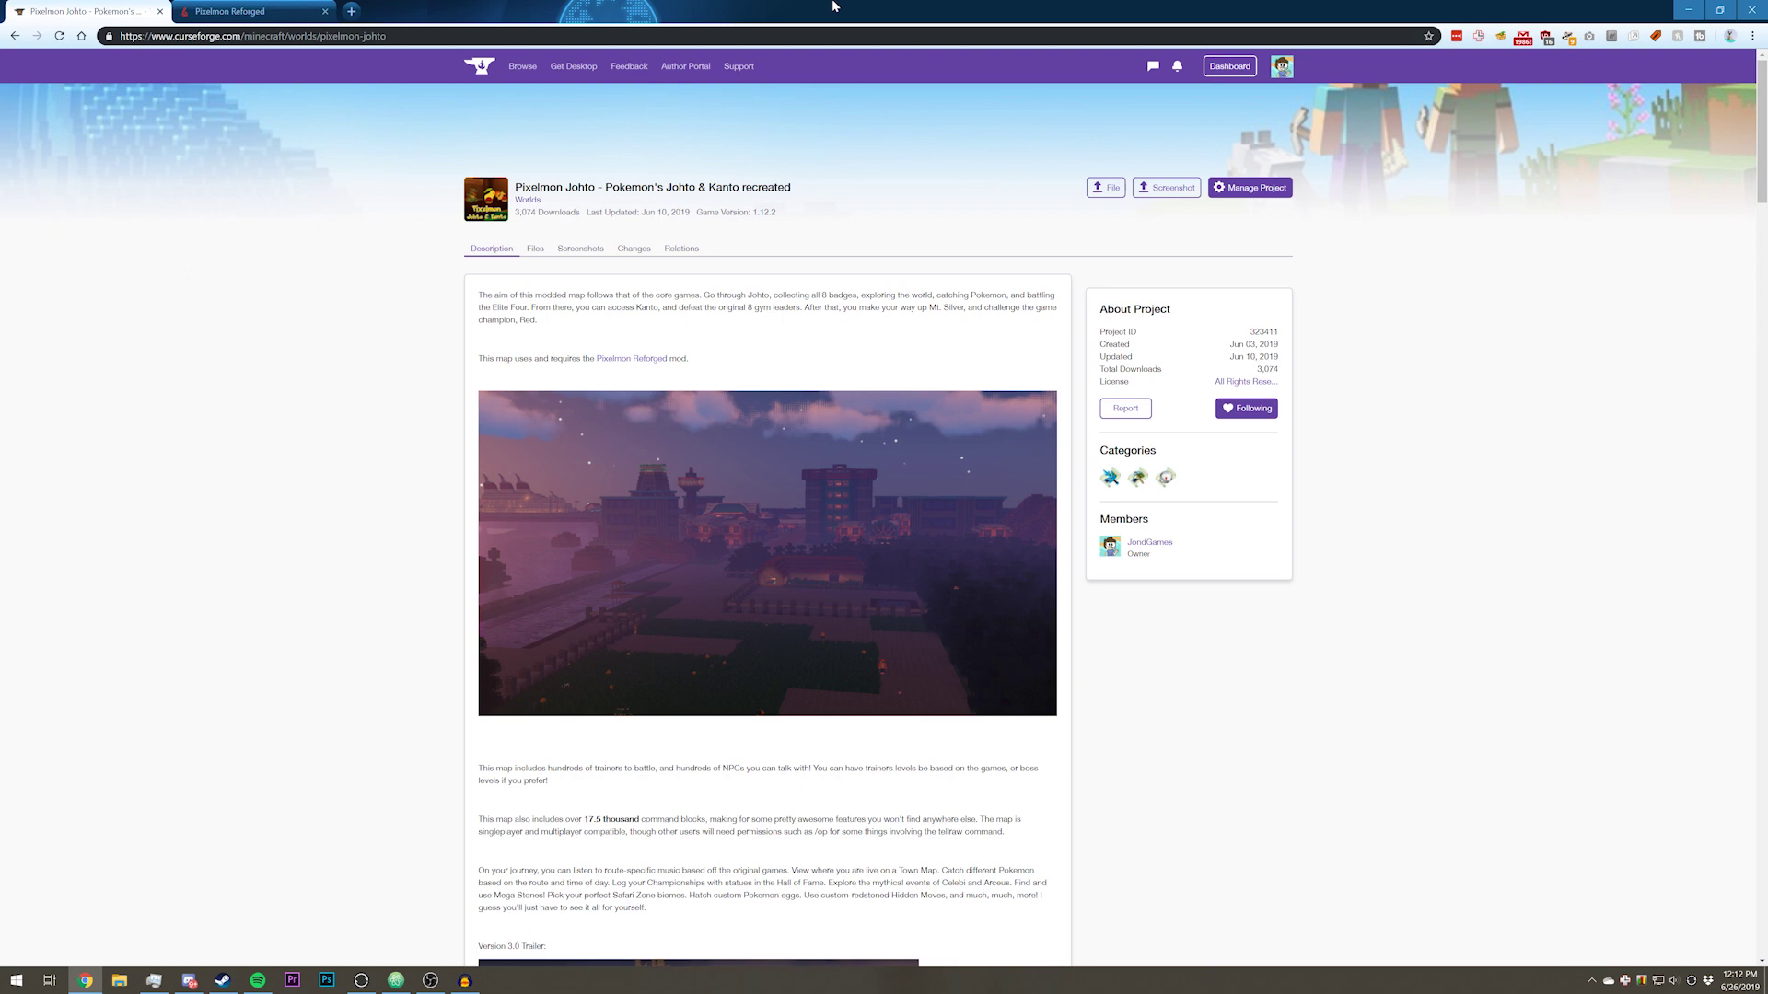
Download the main Pixelmon Johto 3.0 map file from the project's Files list.
click(536, 251)
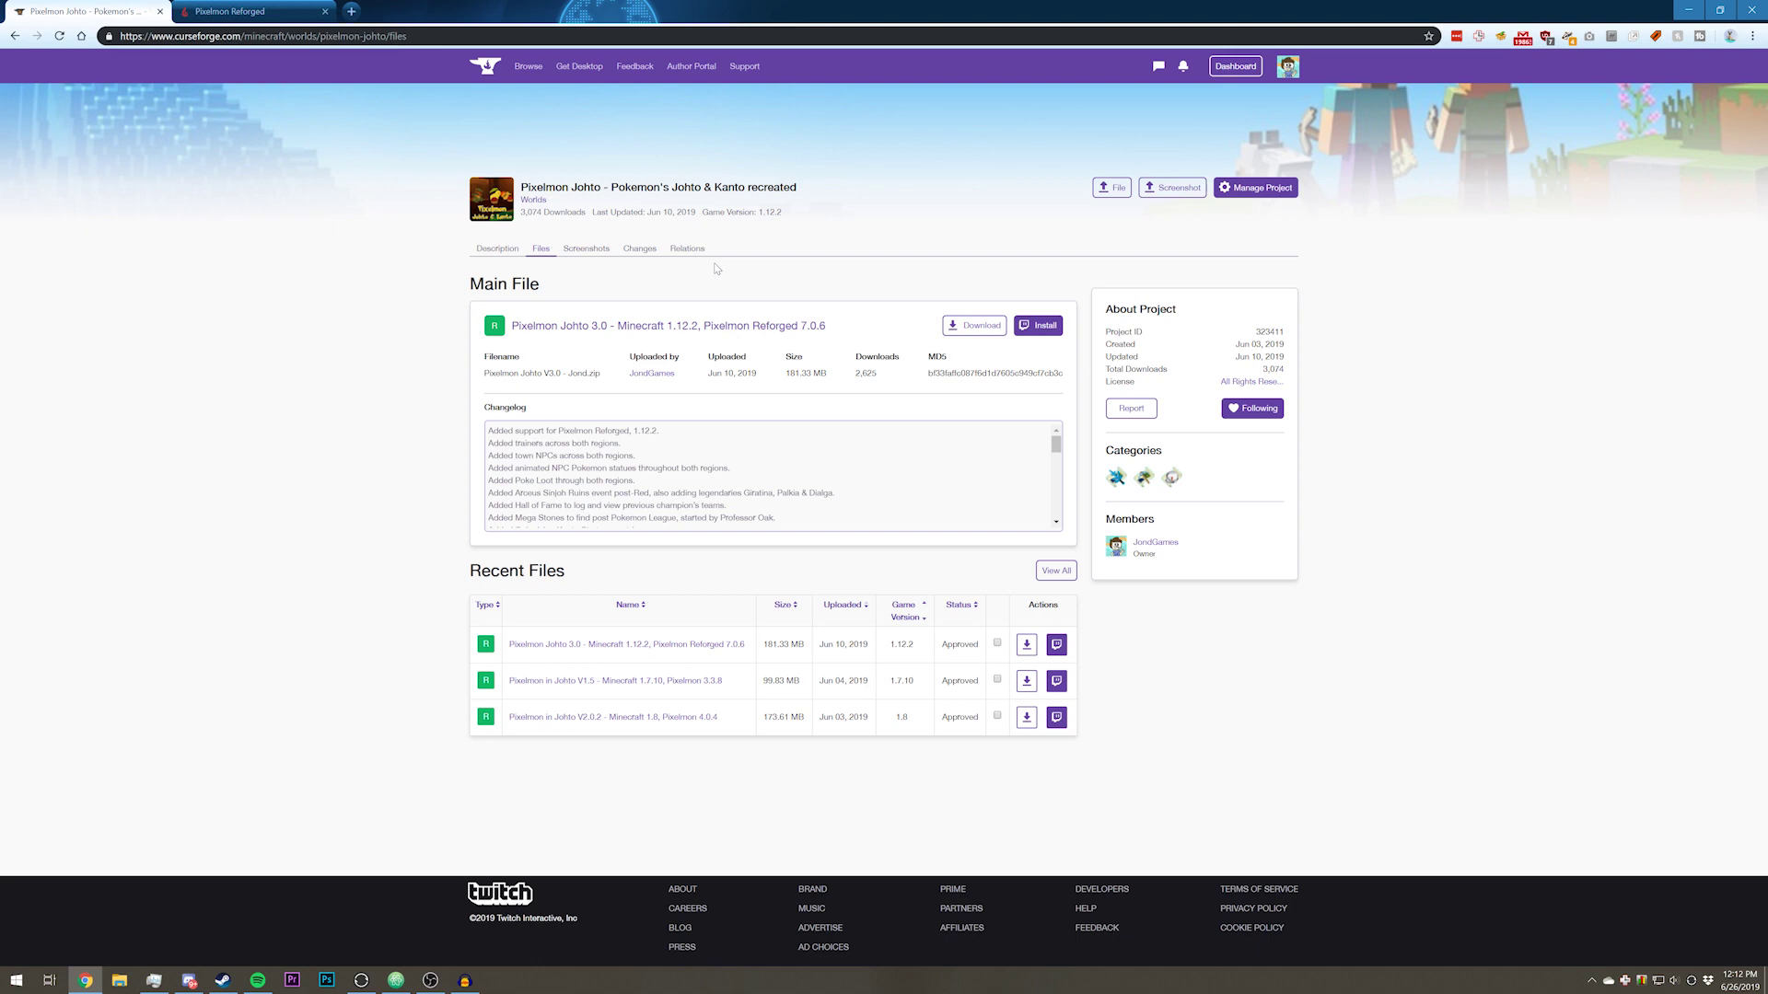
click(991, 333)
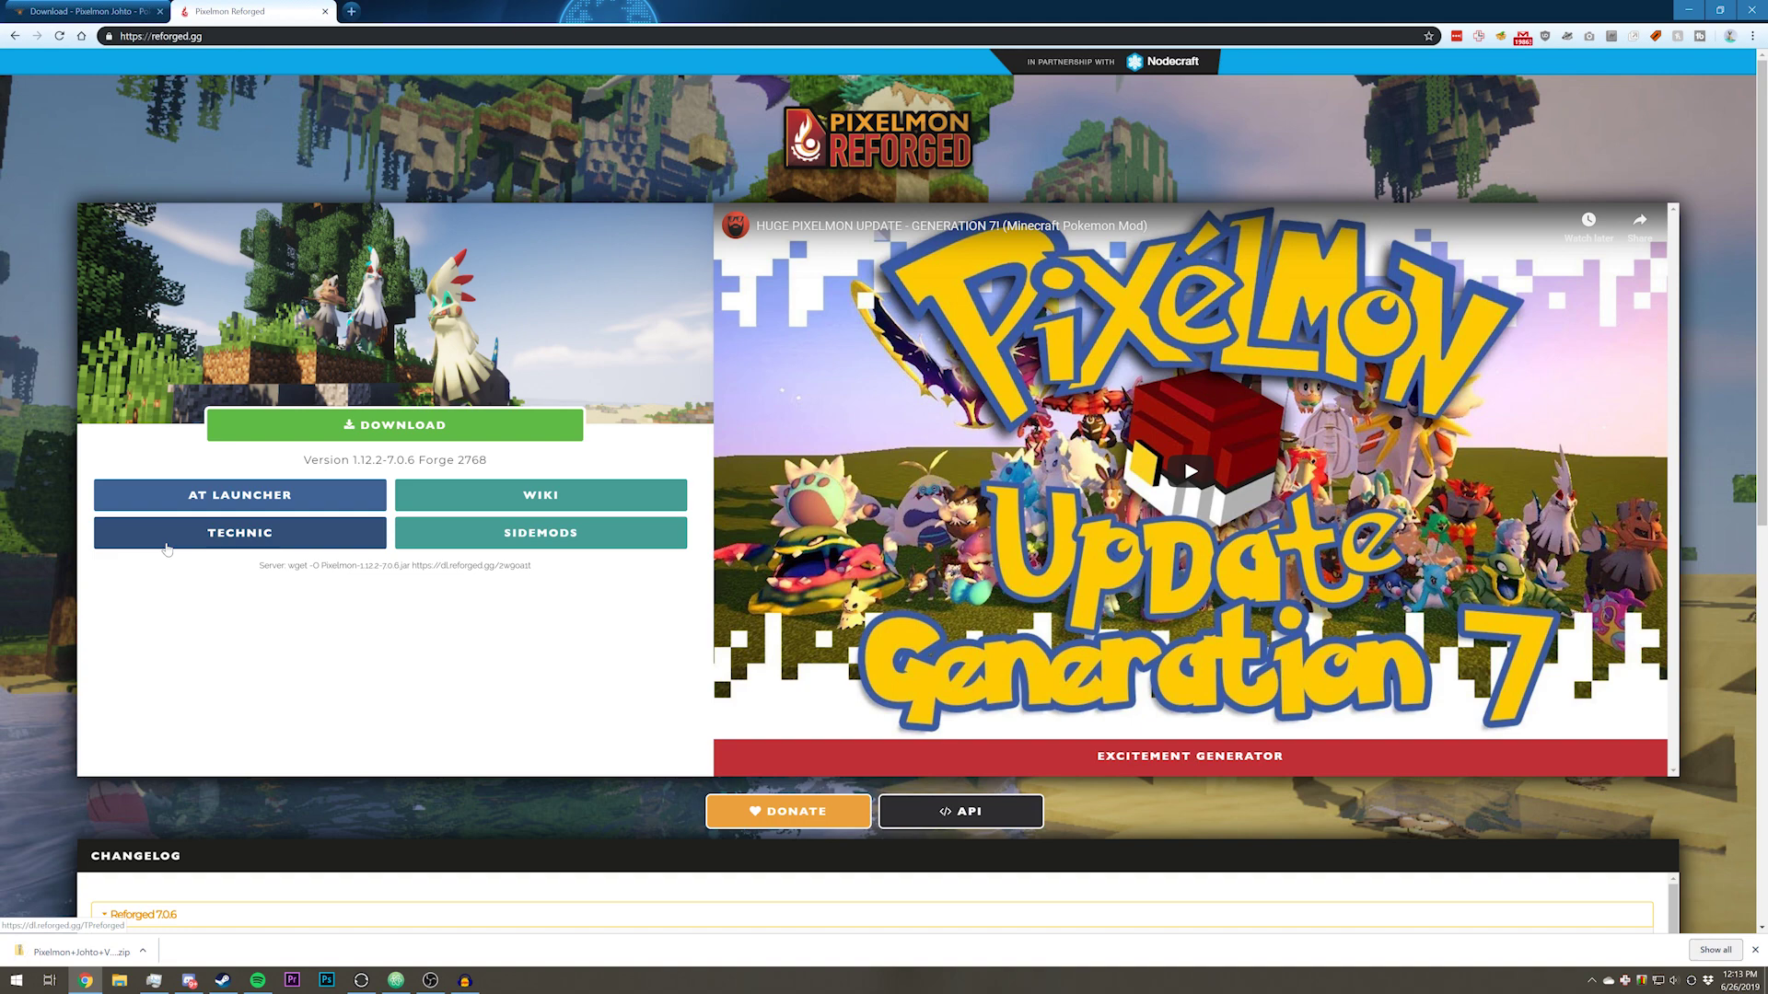
Get the recommended Forge 1.12.2 installer from the reforged.gg changelog section.
scroll(237, 632, down, 2)
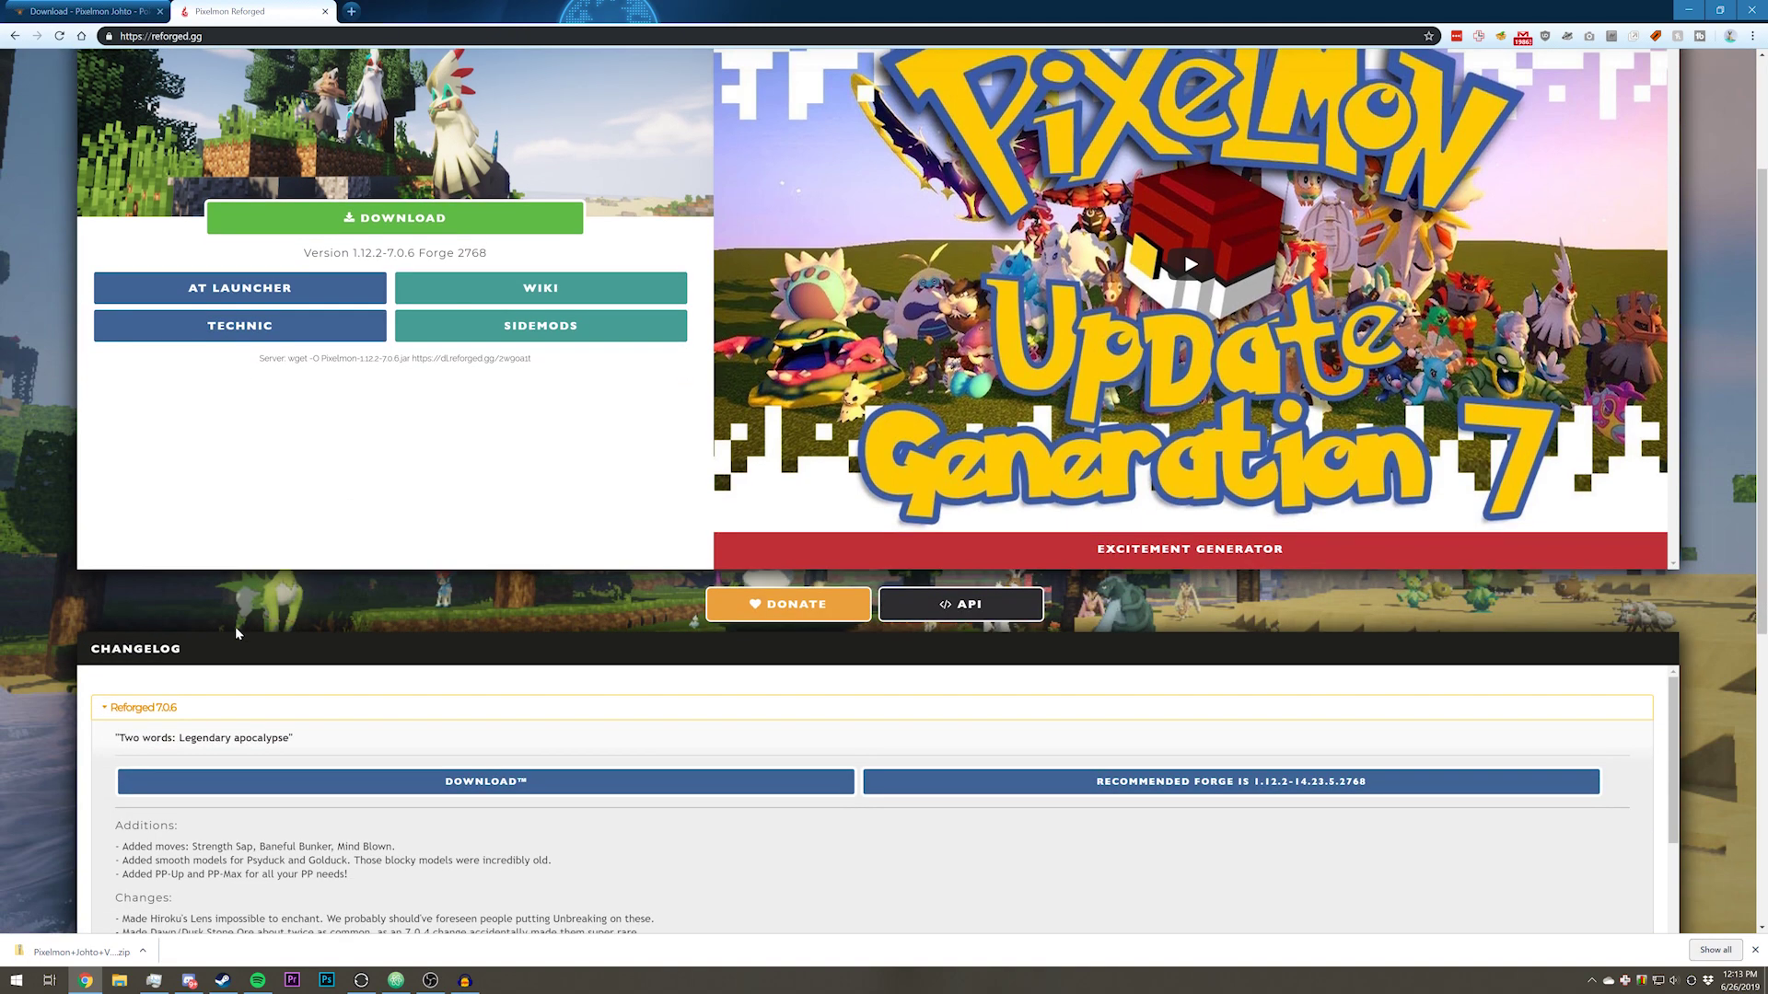
scroll(235, 632, down, 1)
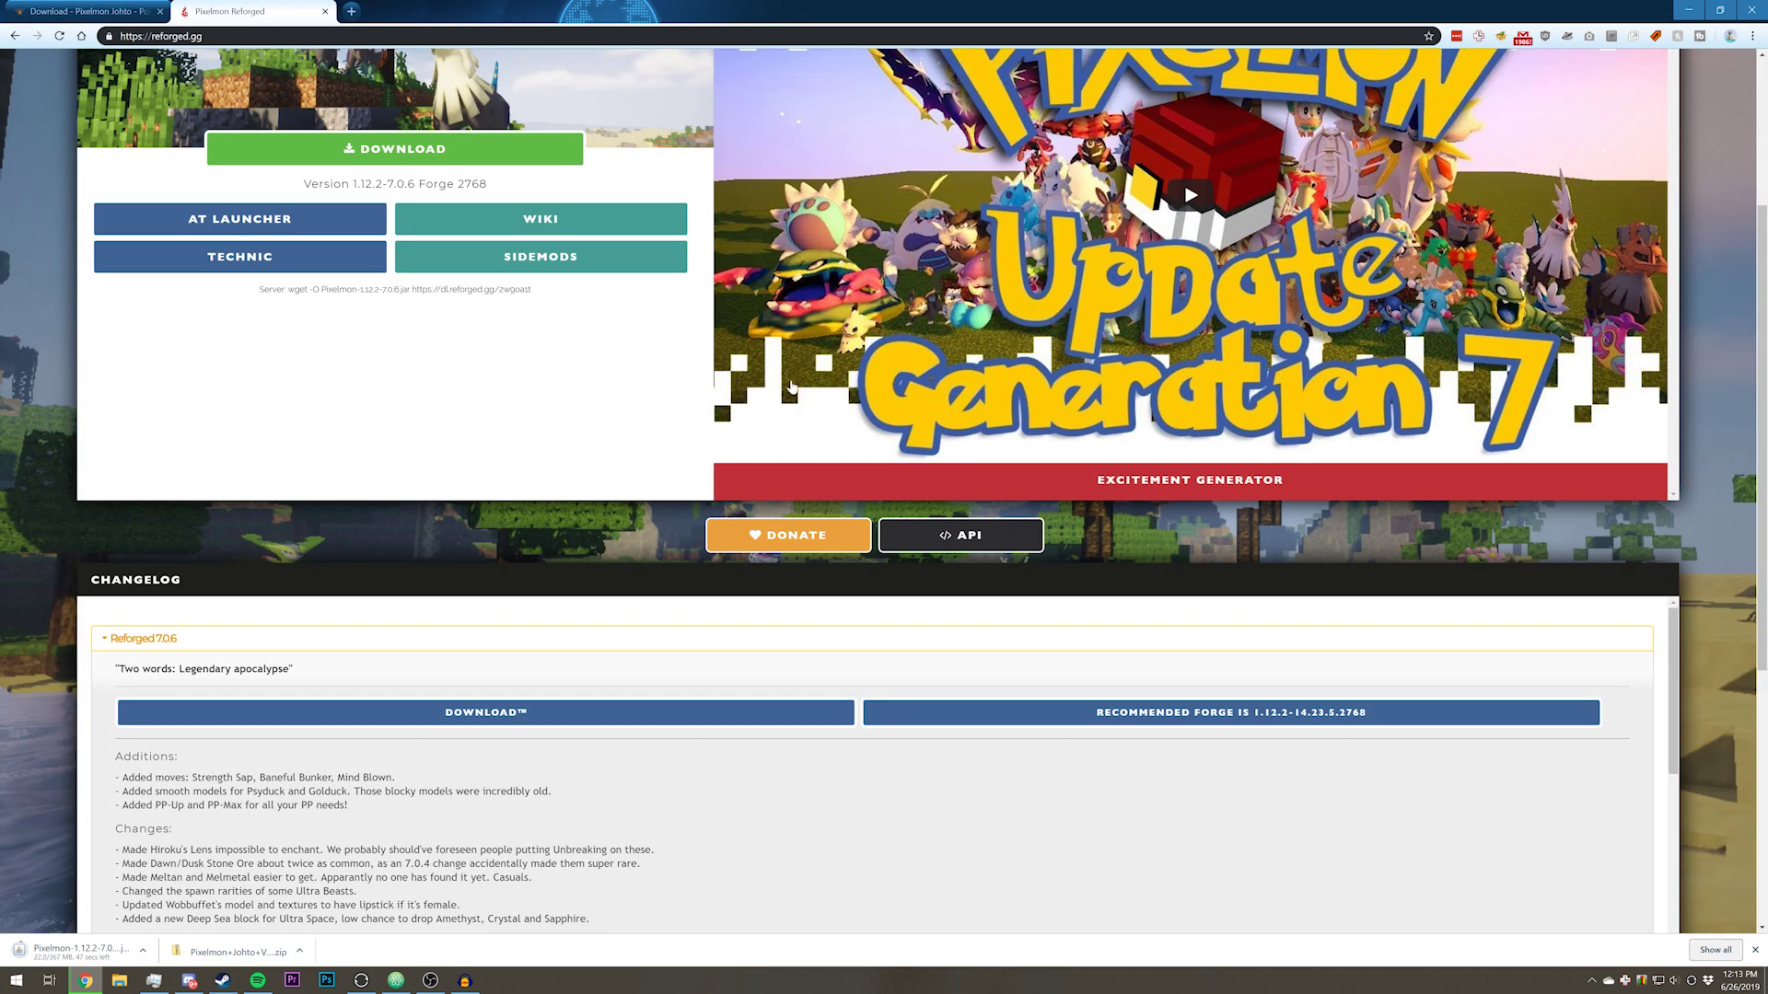
scroll(861, 444, down, 2)
scroll(871, 432, down, 1)
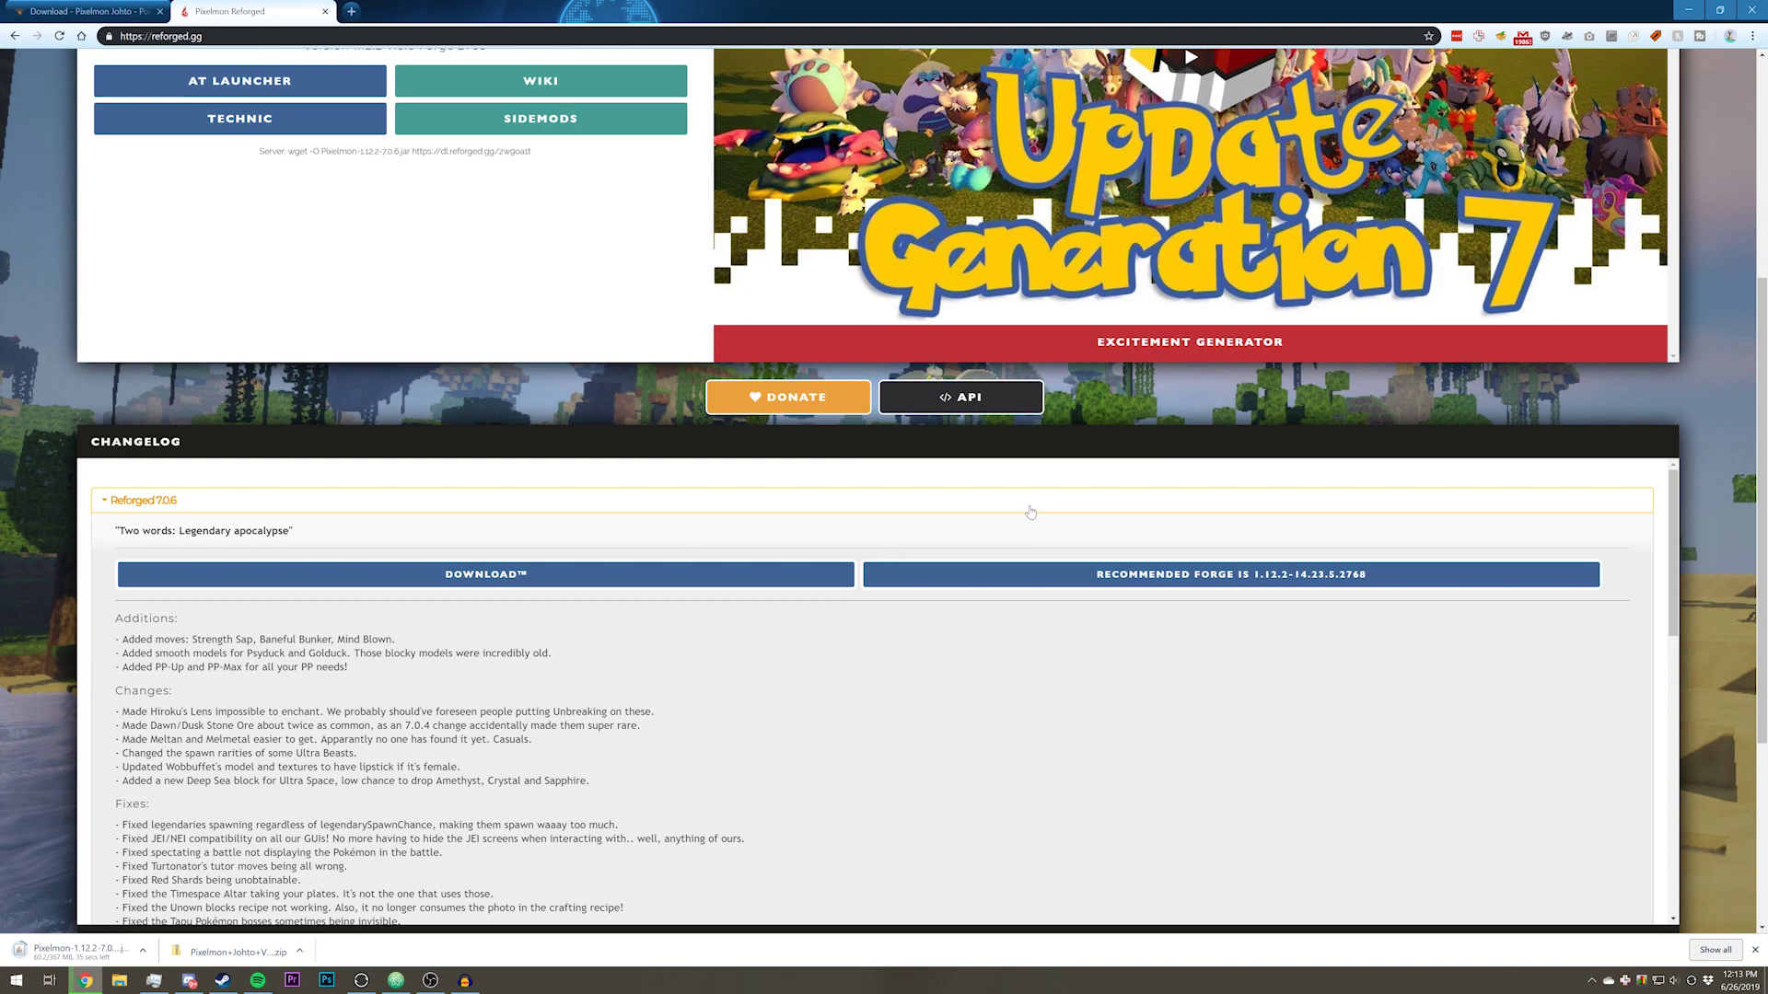
click(1035, 580)
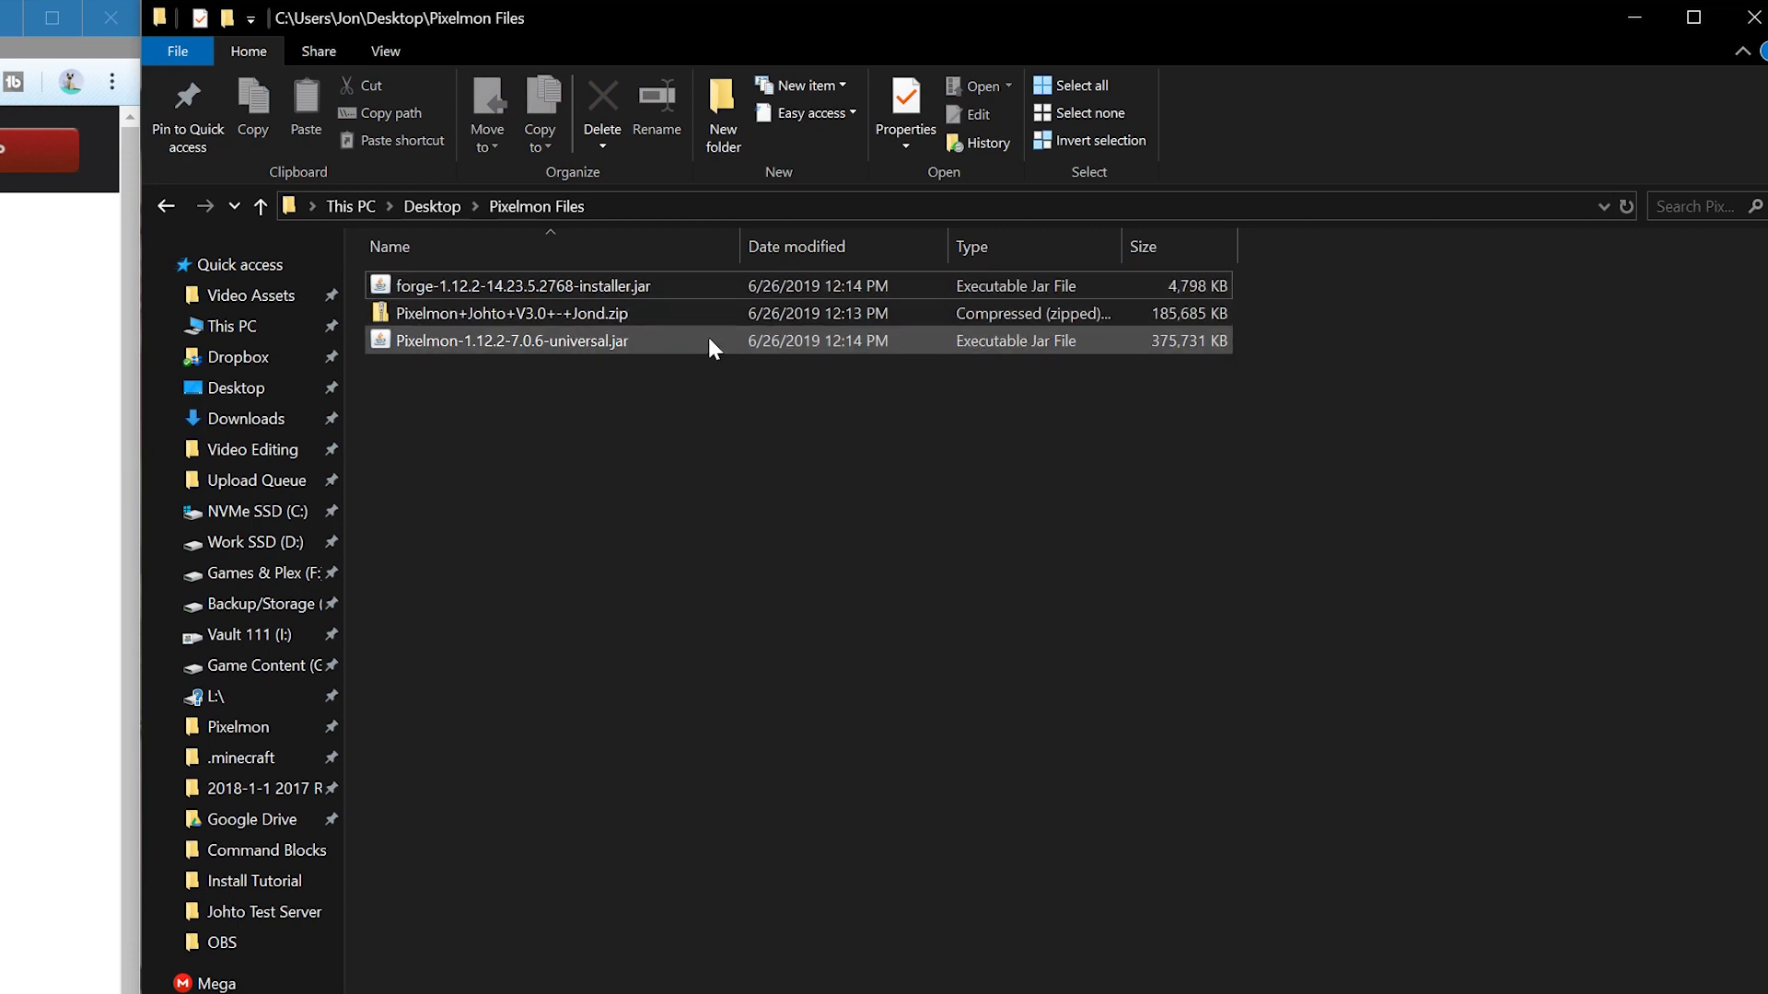
Run the Forge 1.12.2-14.23.5.2768 installer as a client install into .minecraft.
click(683, 288)
double_click(684, 291)
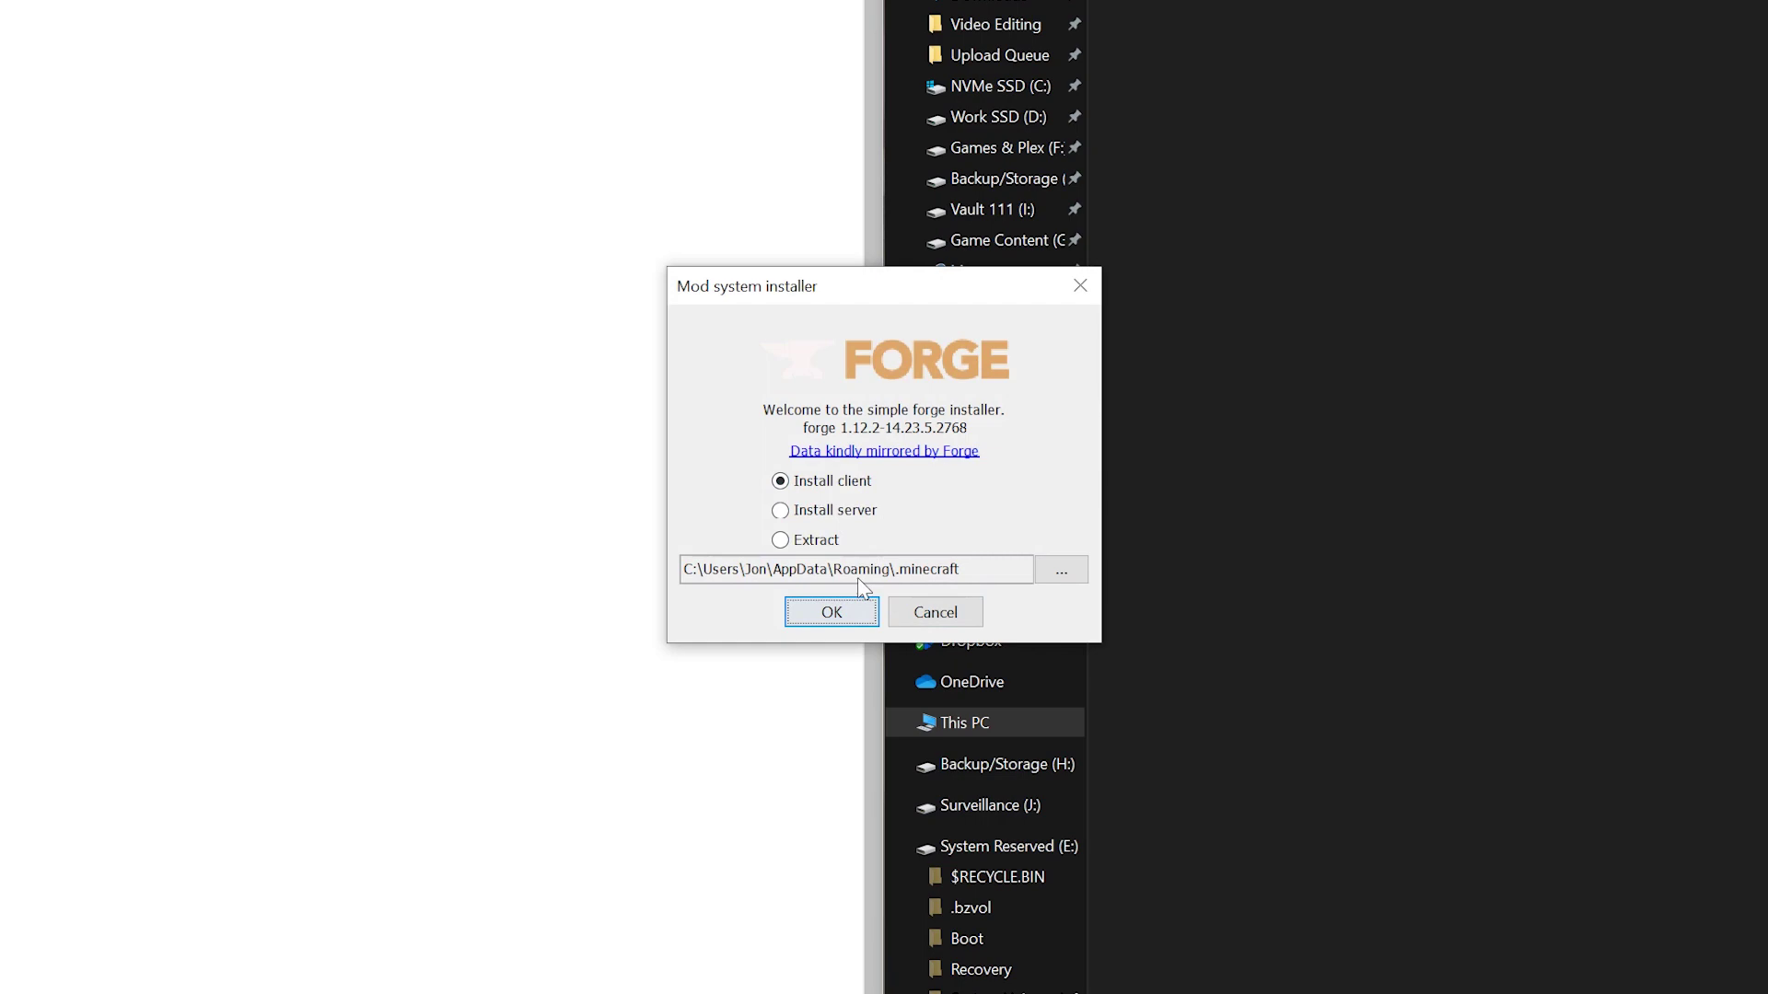
click(832, 613)
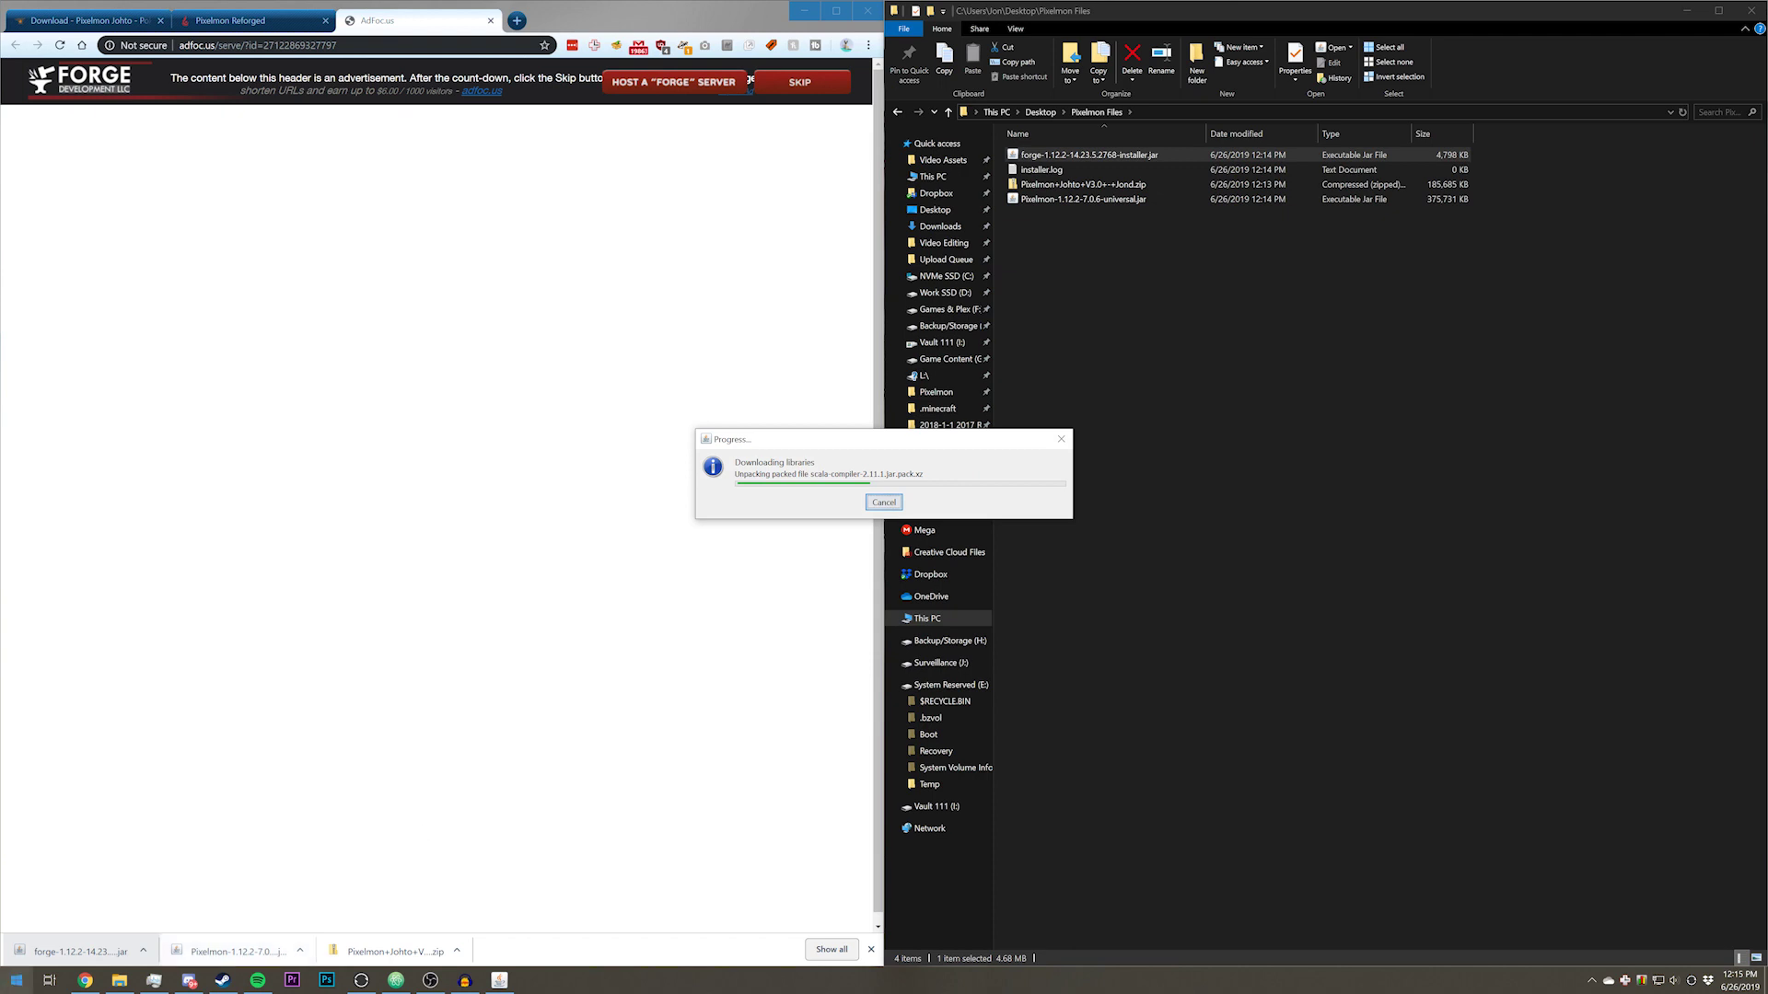
Search %appdata% and open the .minecraft folder inside AppData Roaming.
click(17, 981)
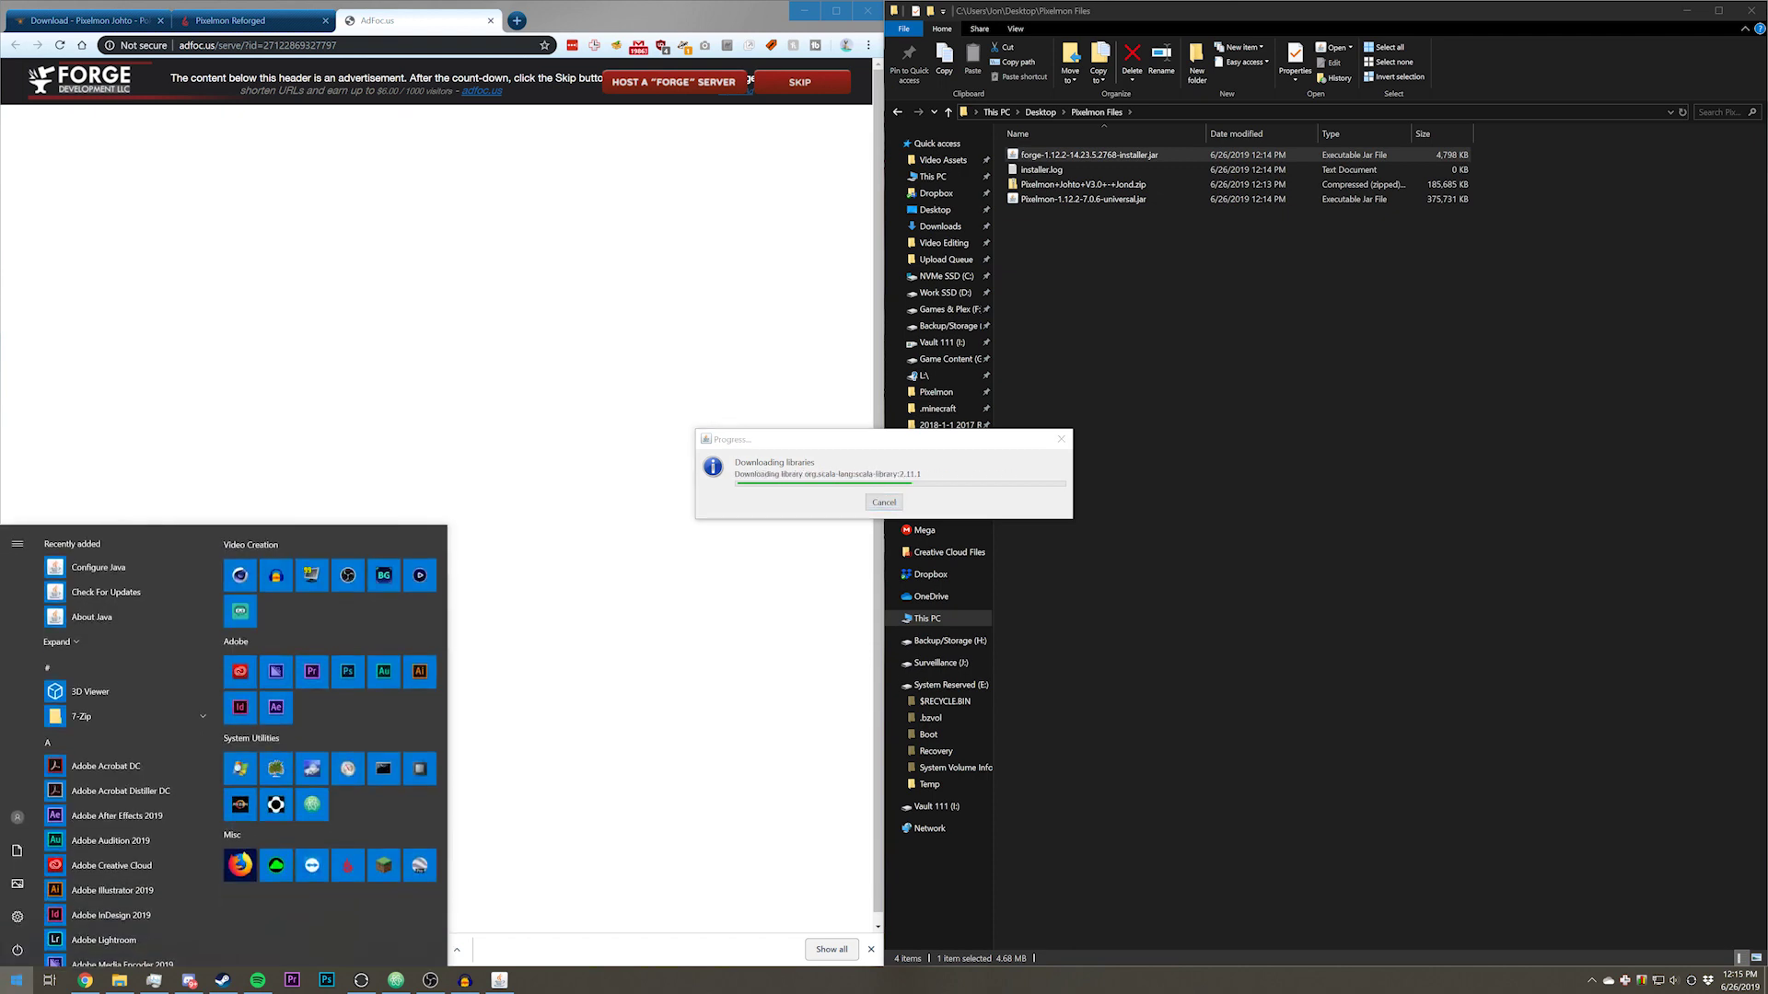
text(%a)
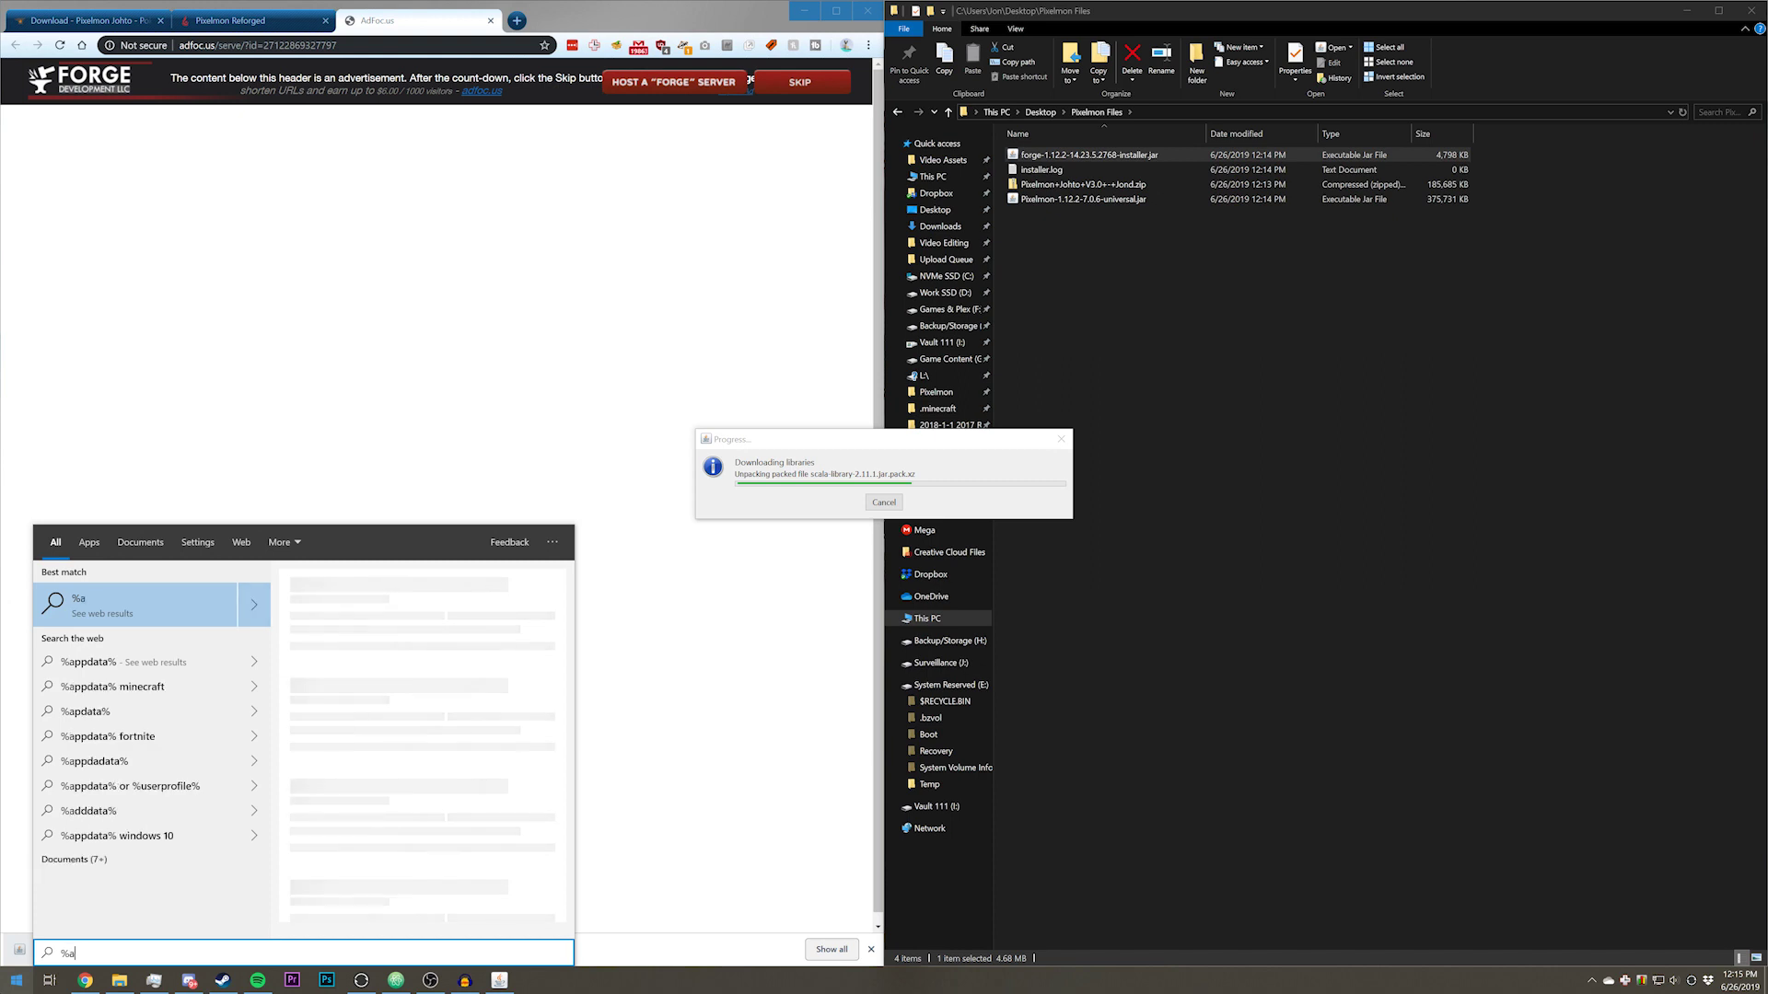
text(ppdata^)
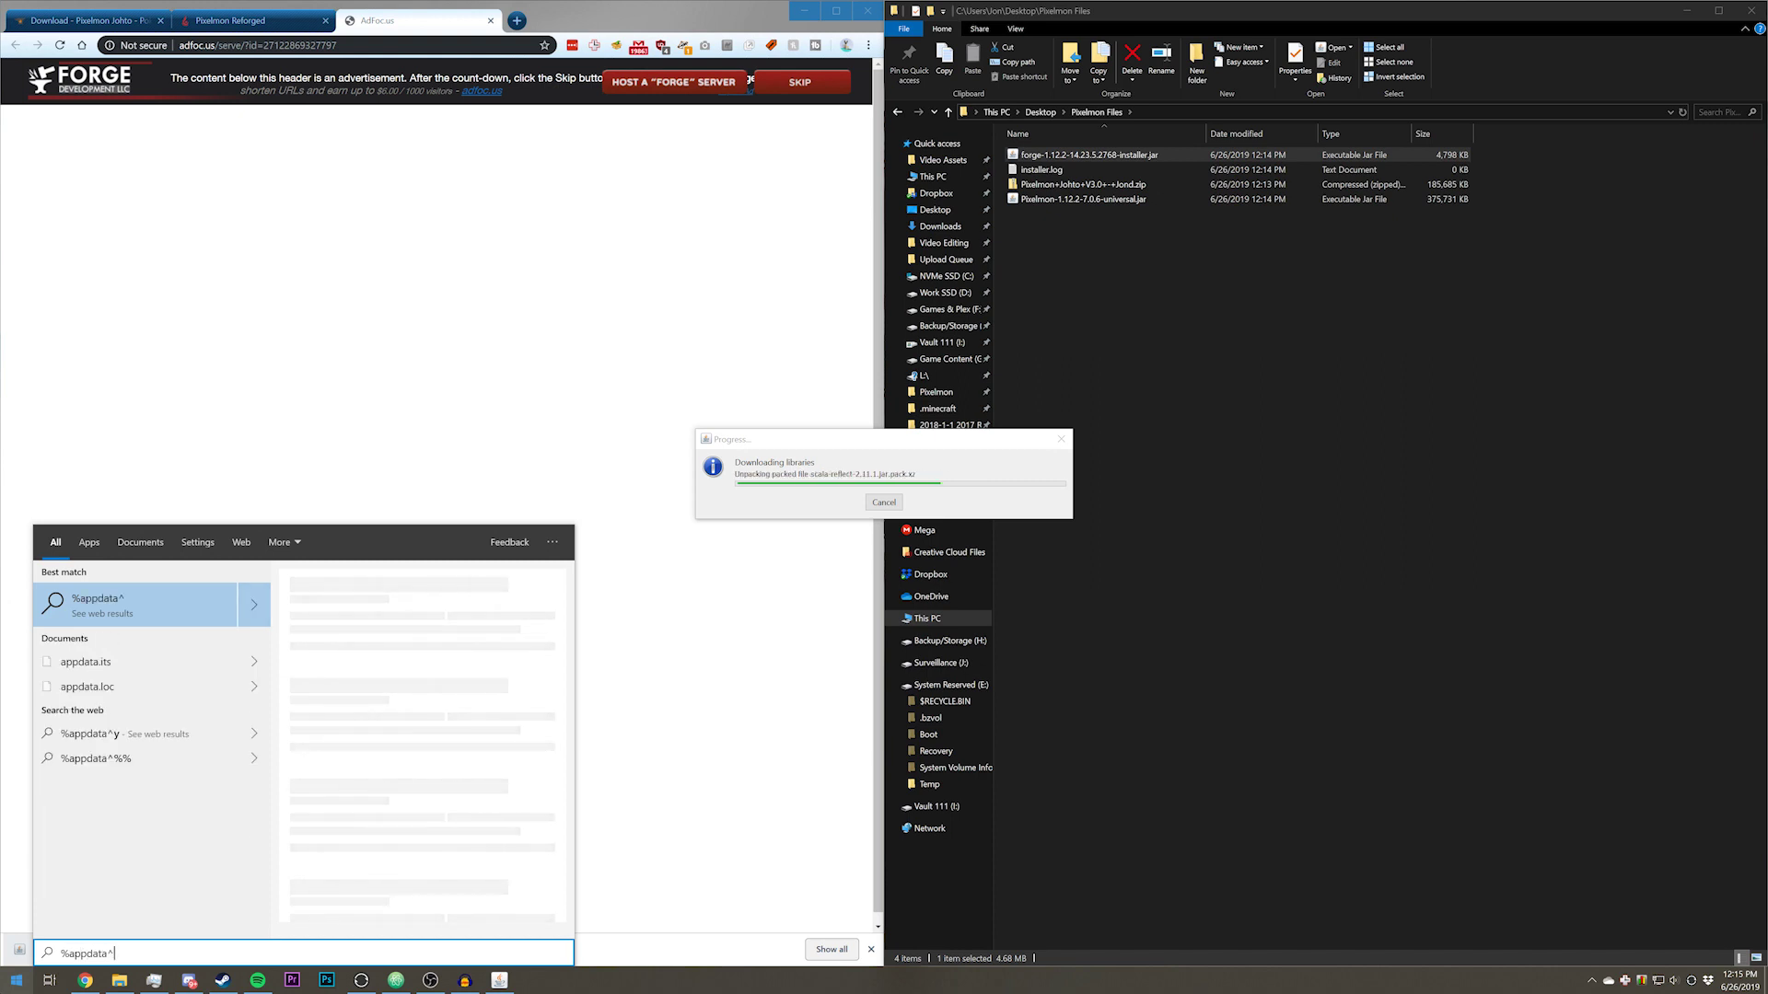
key(BackSpace)
text(%)
key(Return)
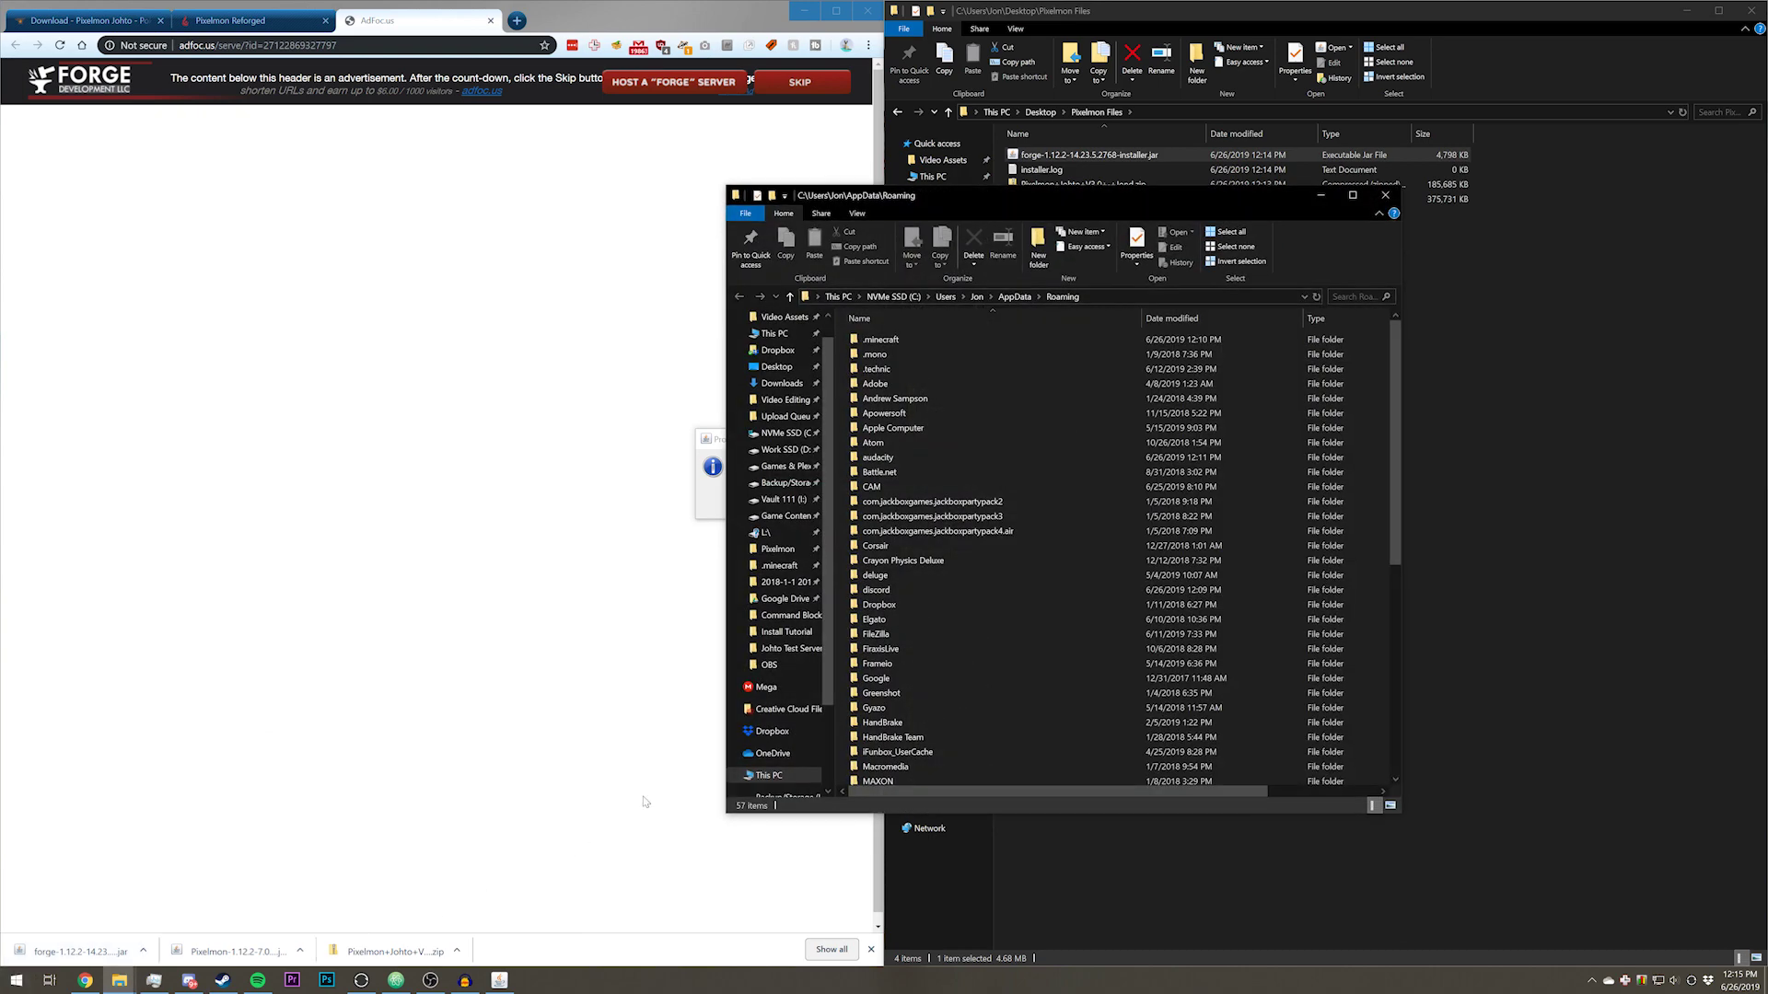
double_click(948, 342)
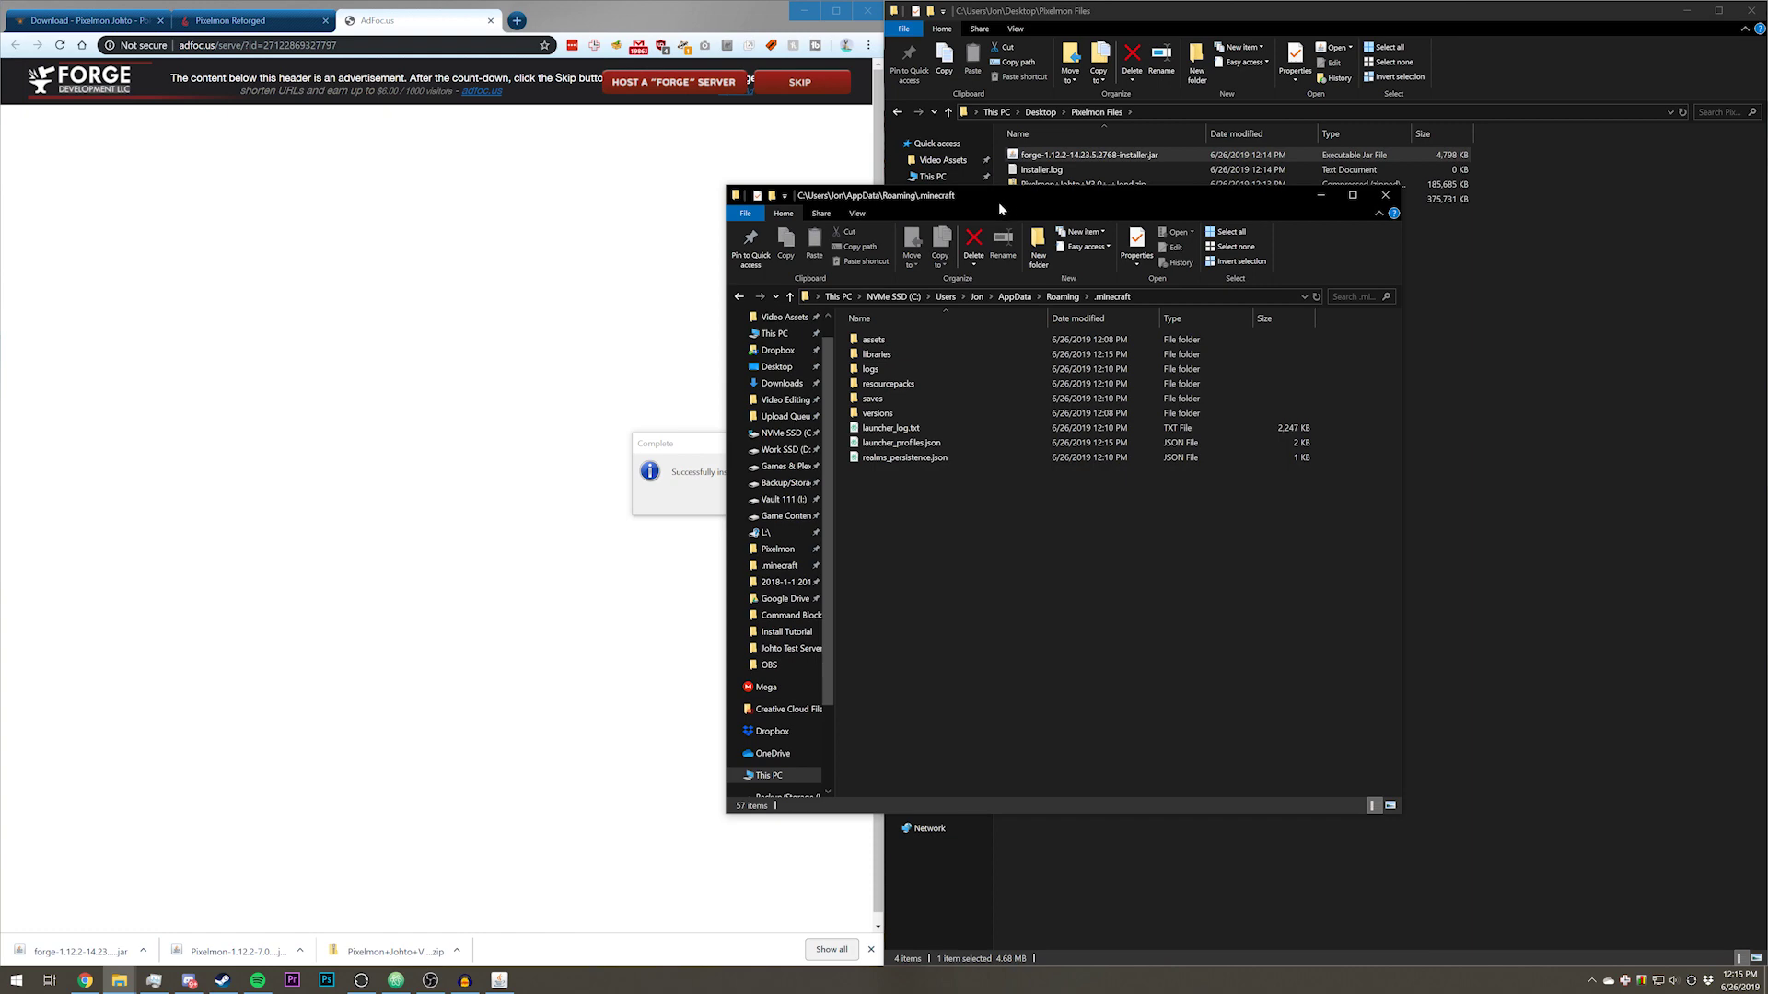
Move the .minecraft Explorer window to the left side of the screen.
drag(1000, 210, 441, 186)
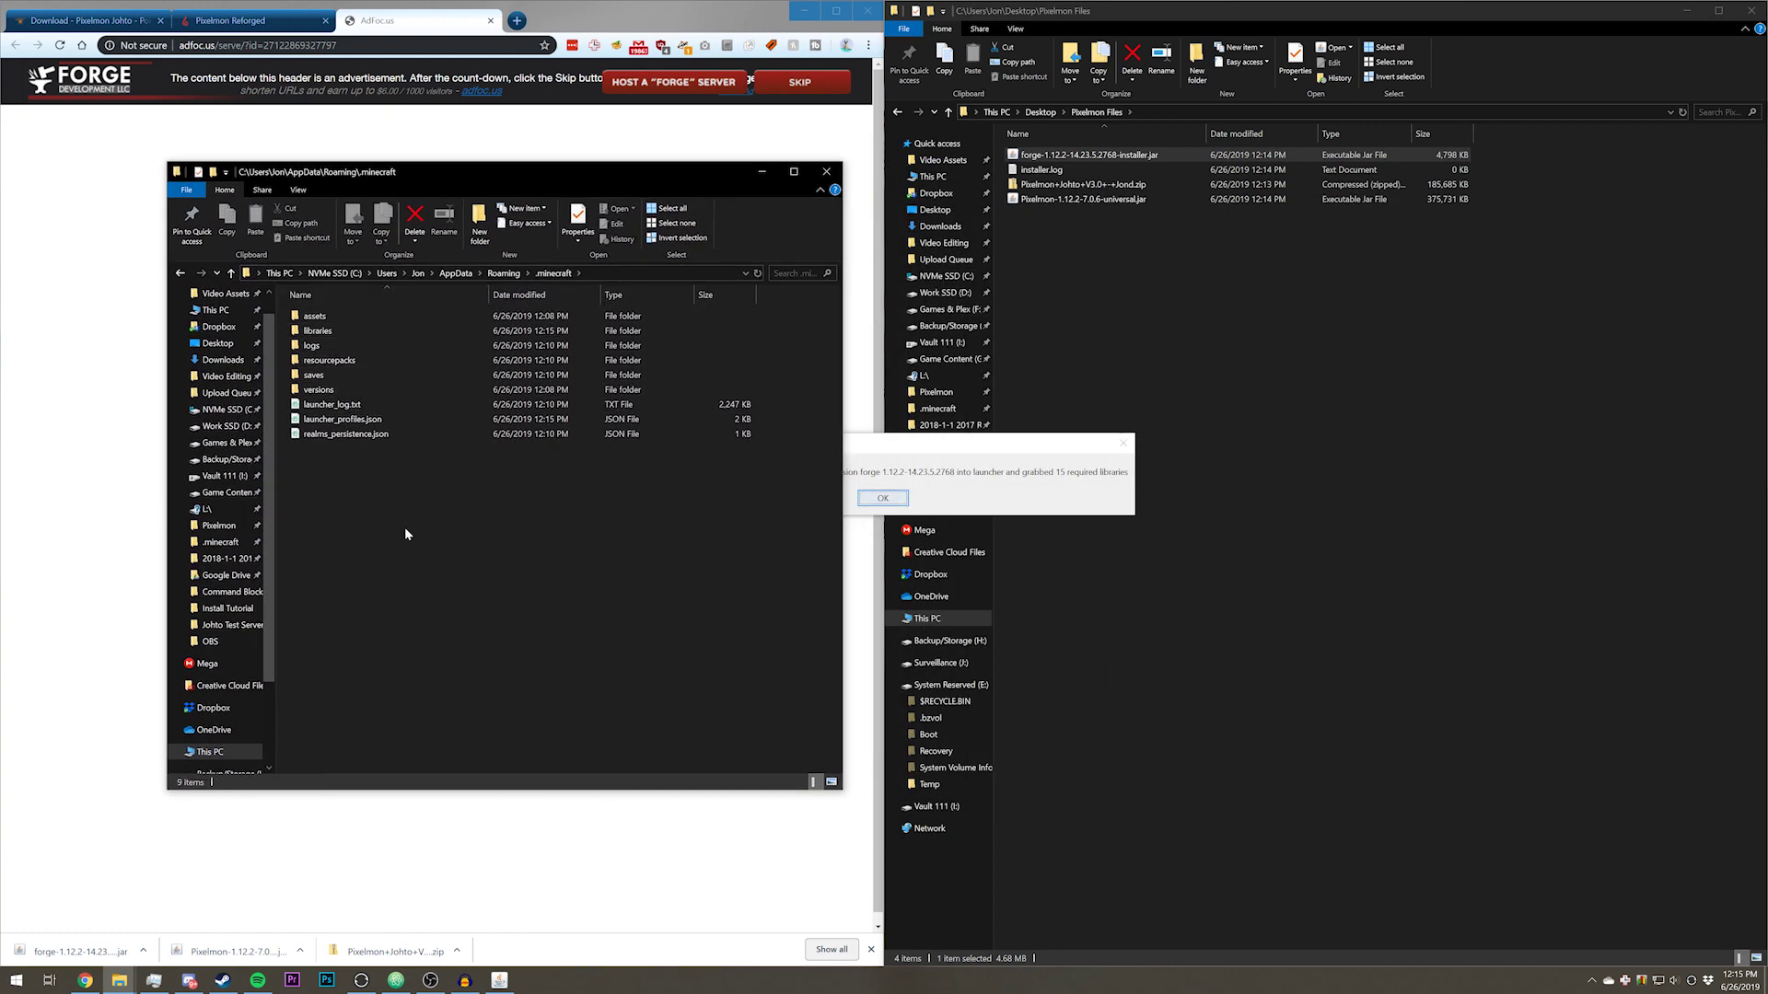
drag(405, 529, 370, 307)
click(448, 515)
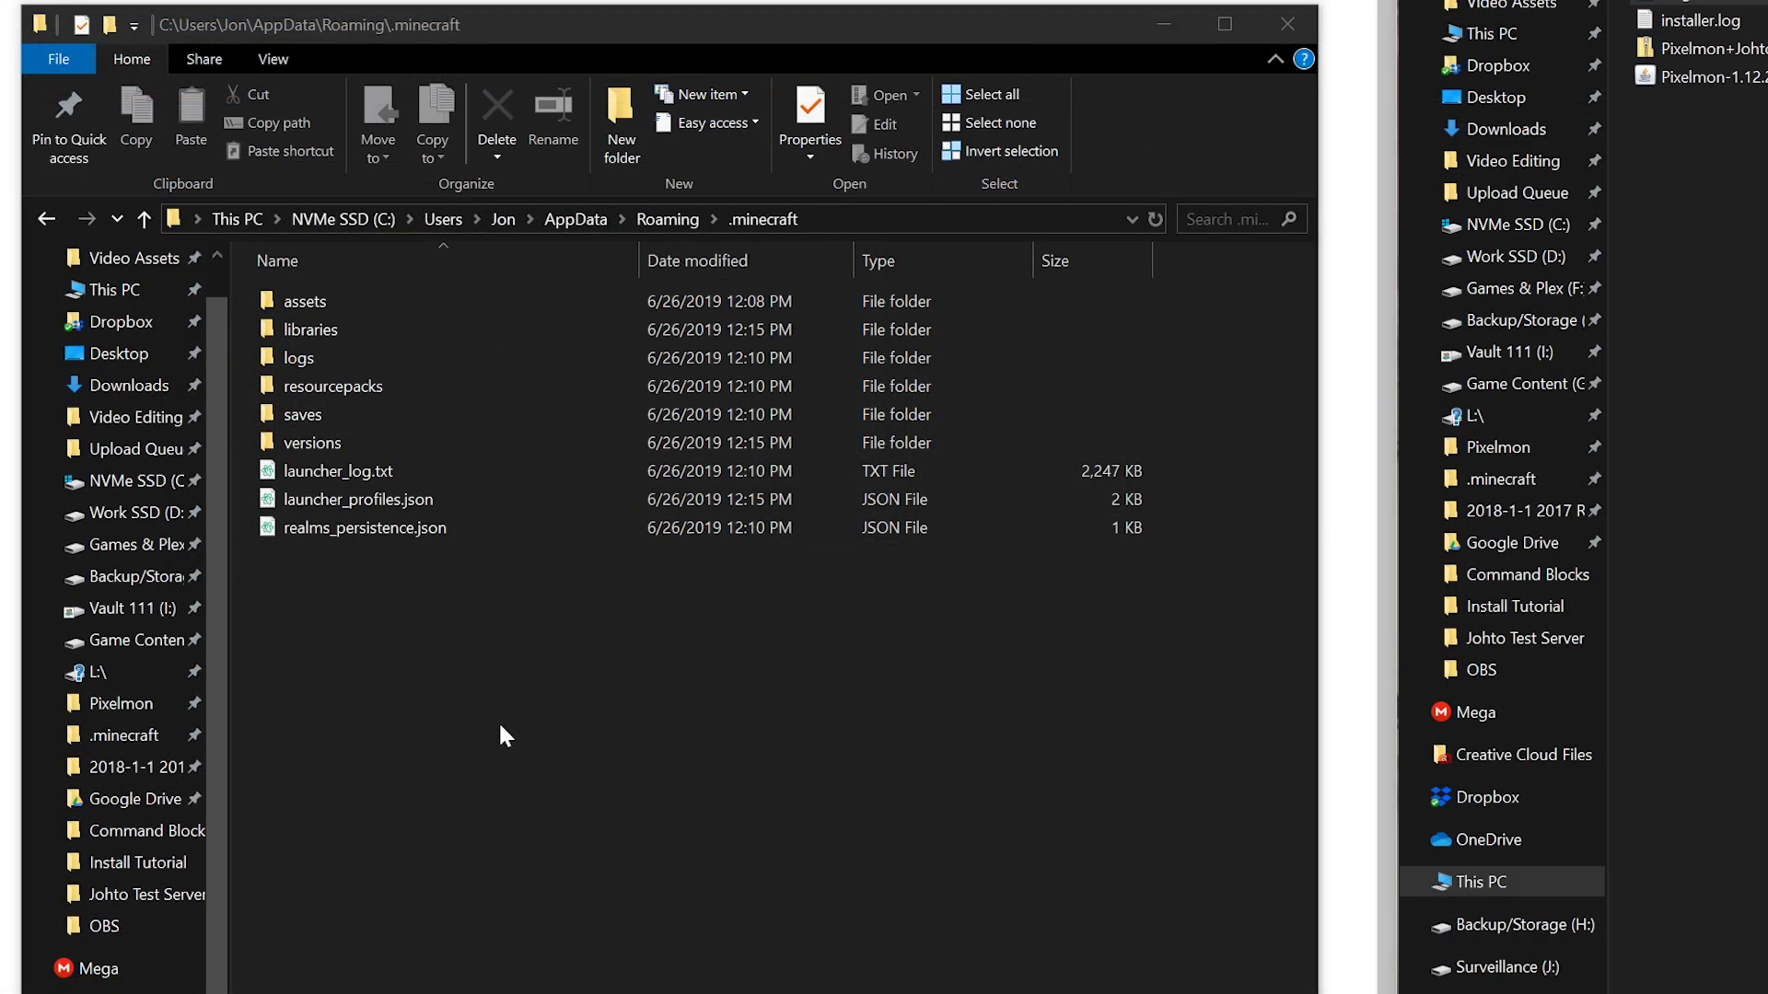
Create two new folders in .minecraft named _Johto and mods.
click(622, 117)
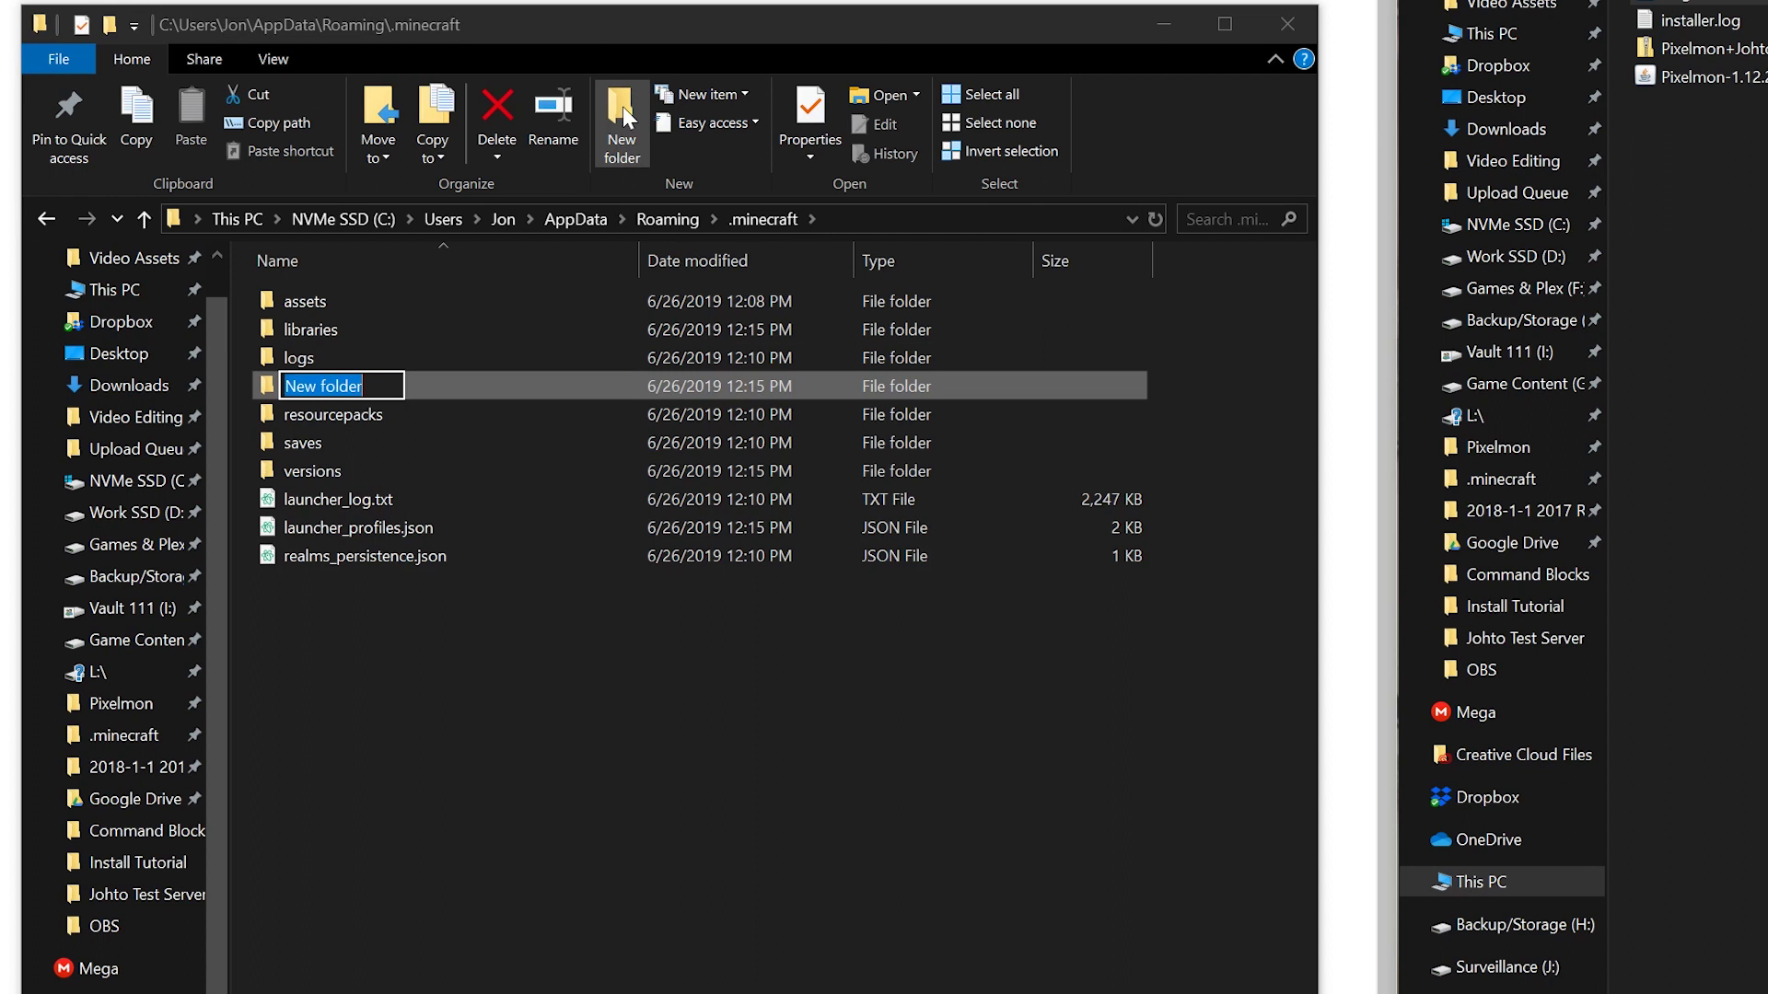
text(Johto)
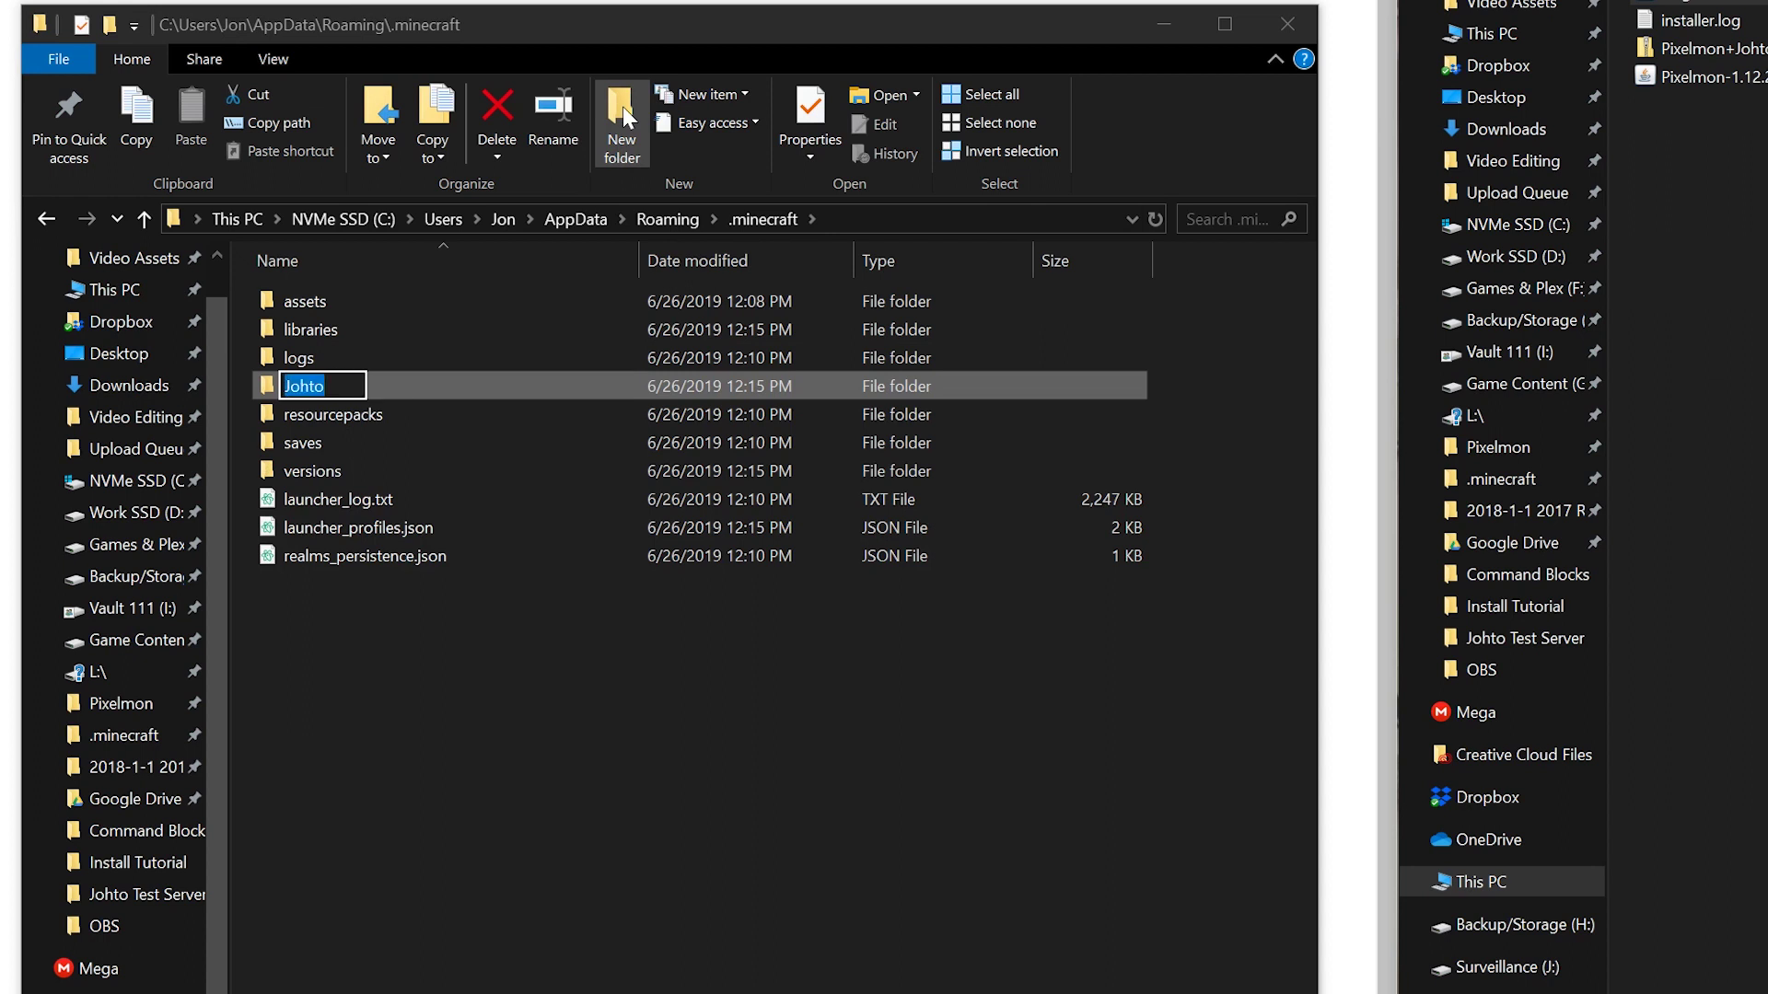
text(_)
key(Return)
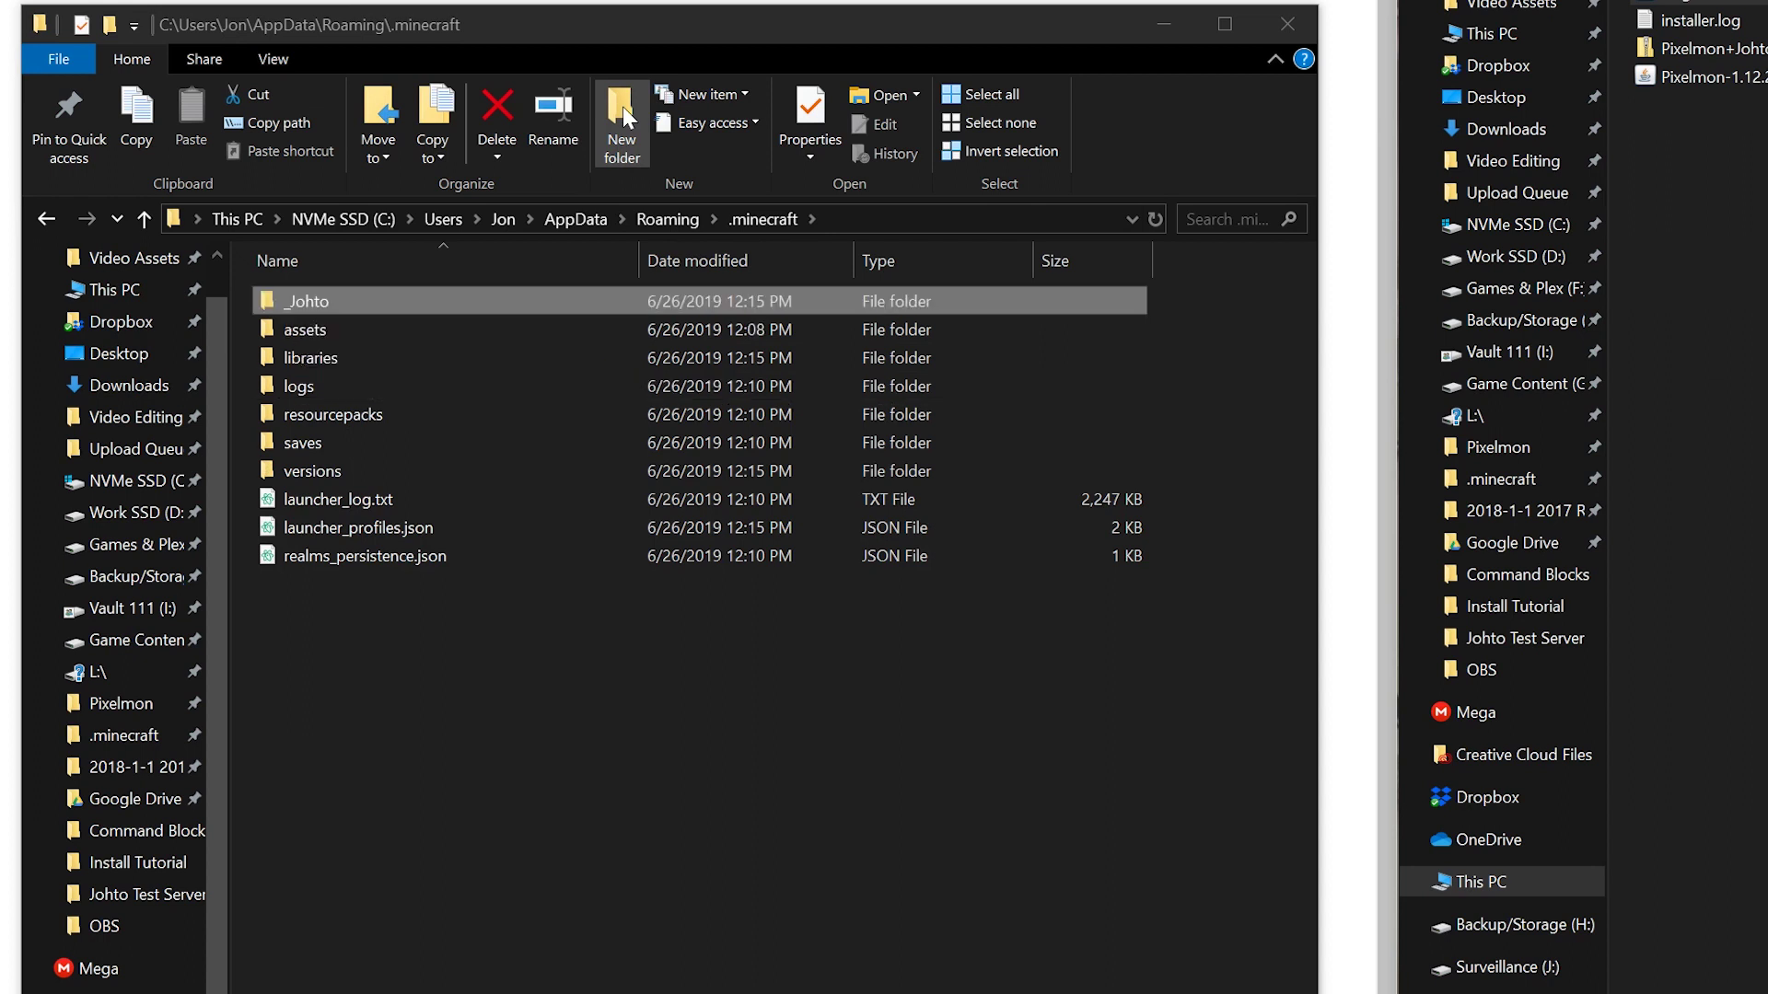
click(958, 918)
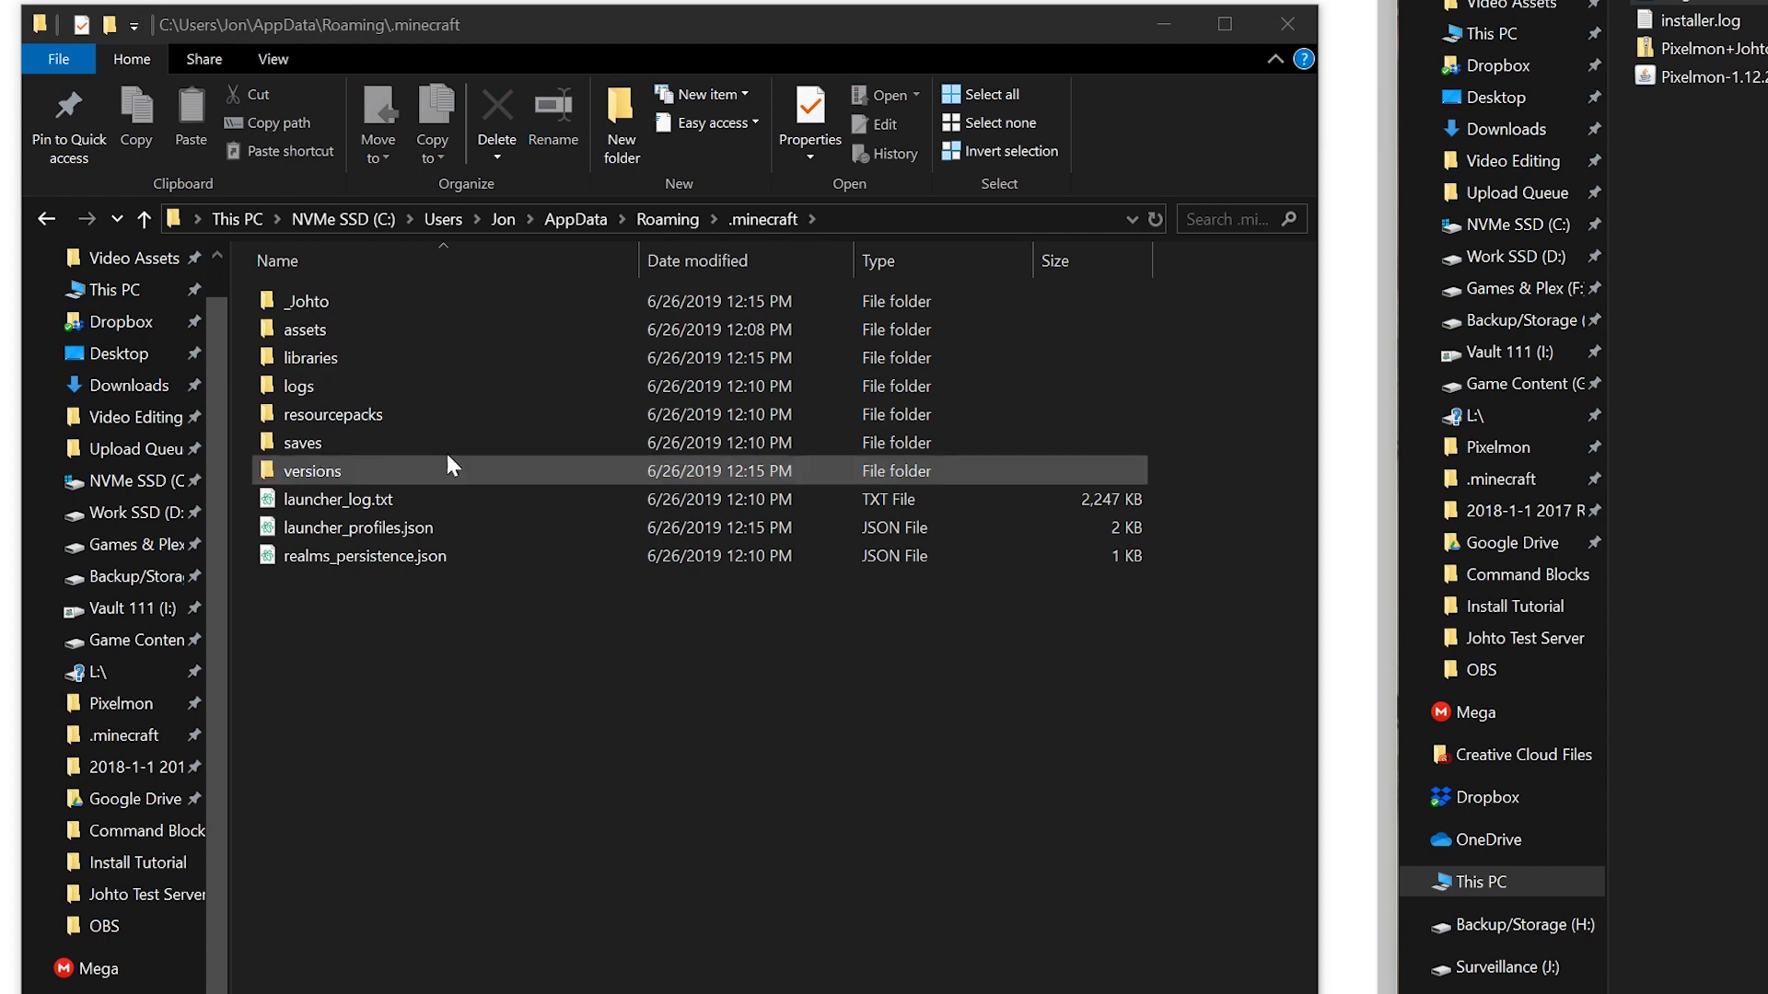
click(622, 117)
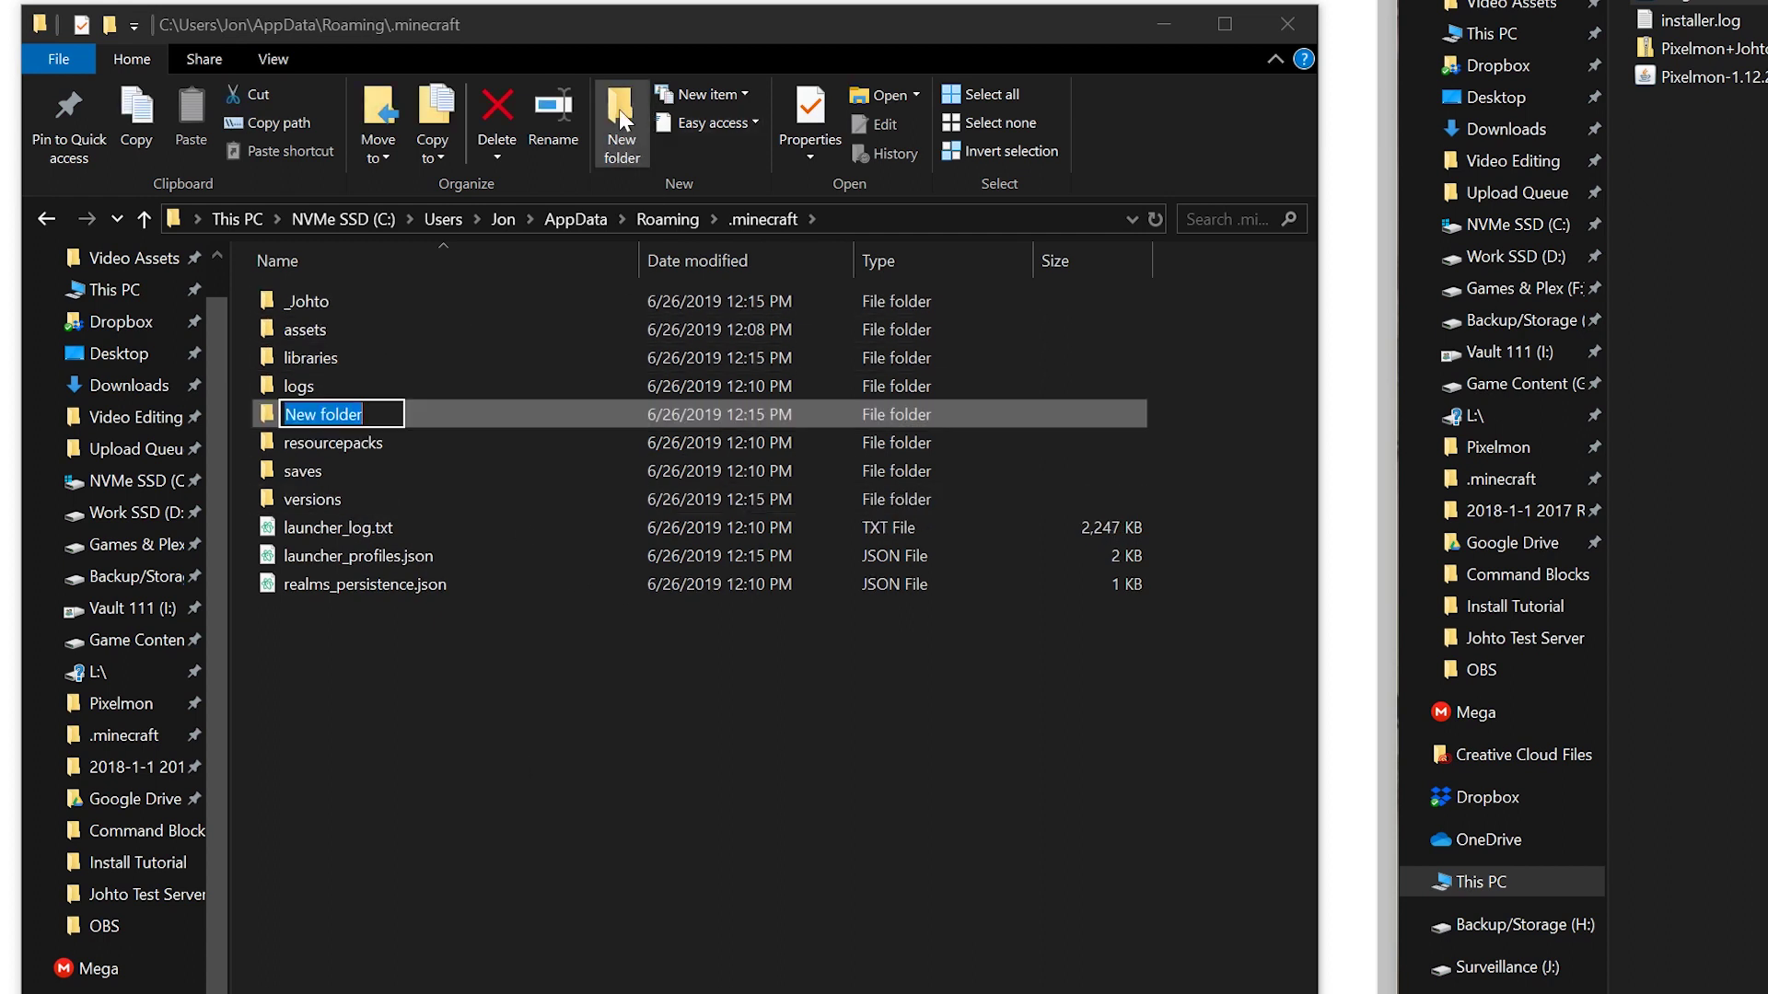
text(mods)
key(Return)
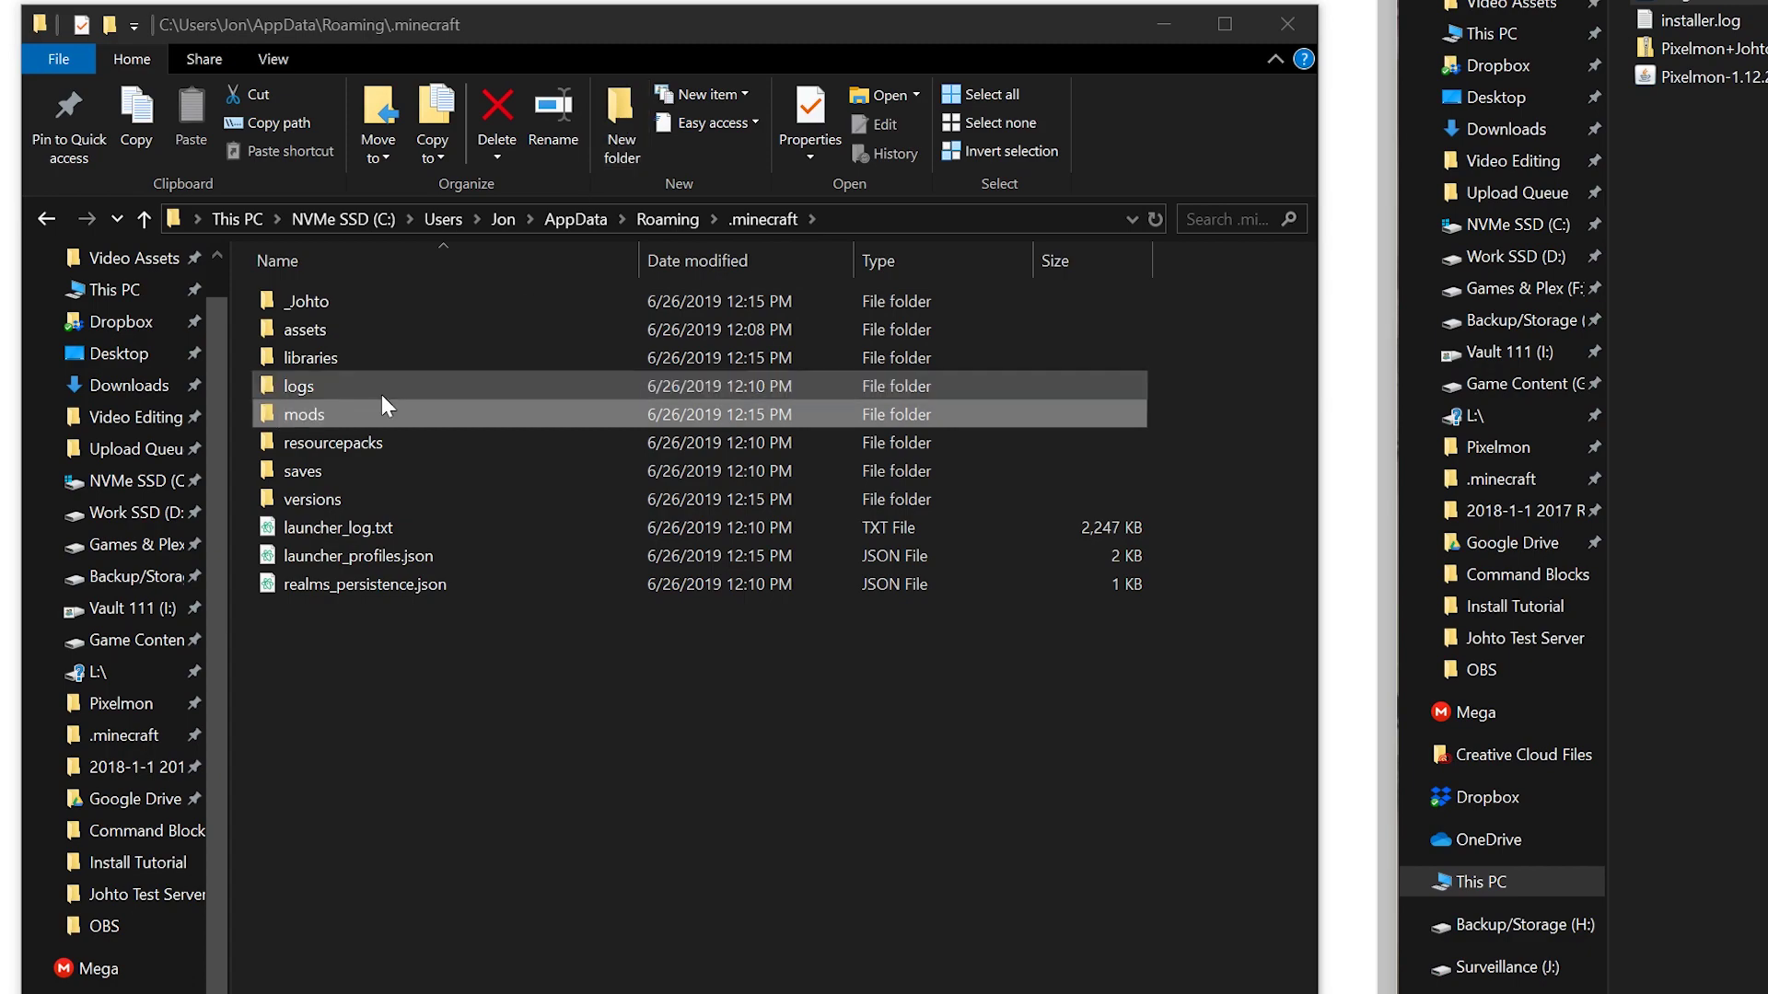
Copy Pixelmon-1.12.2-7.0.6-universal.jar into the new mods folder.
double_click(357, 411)
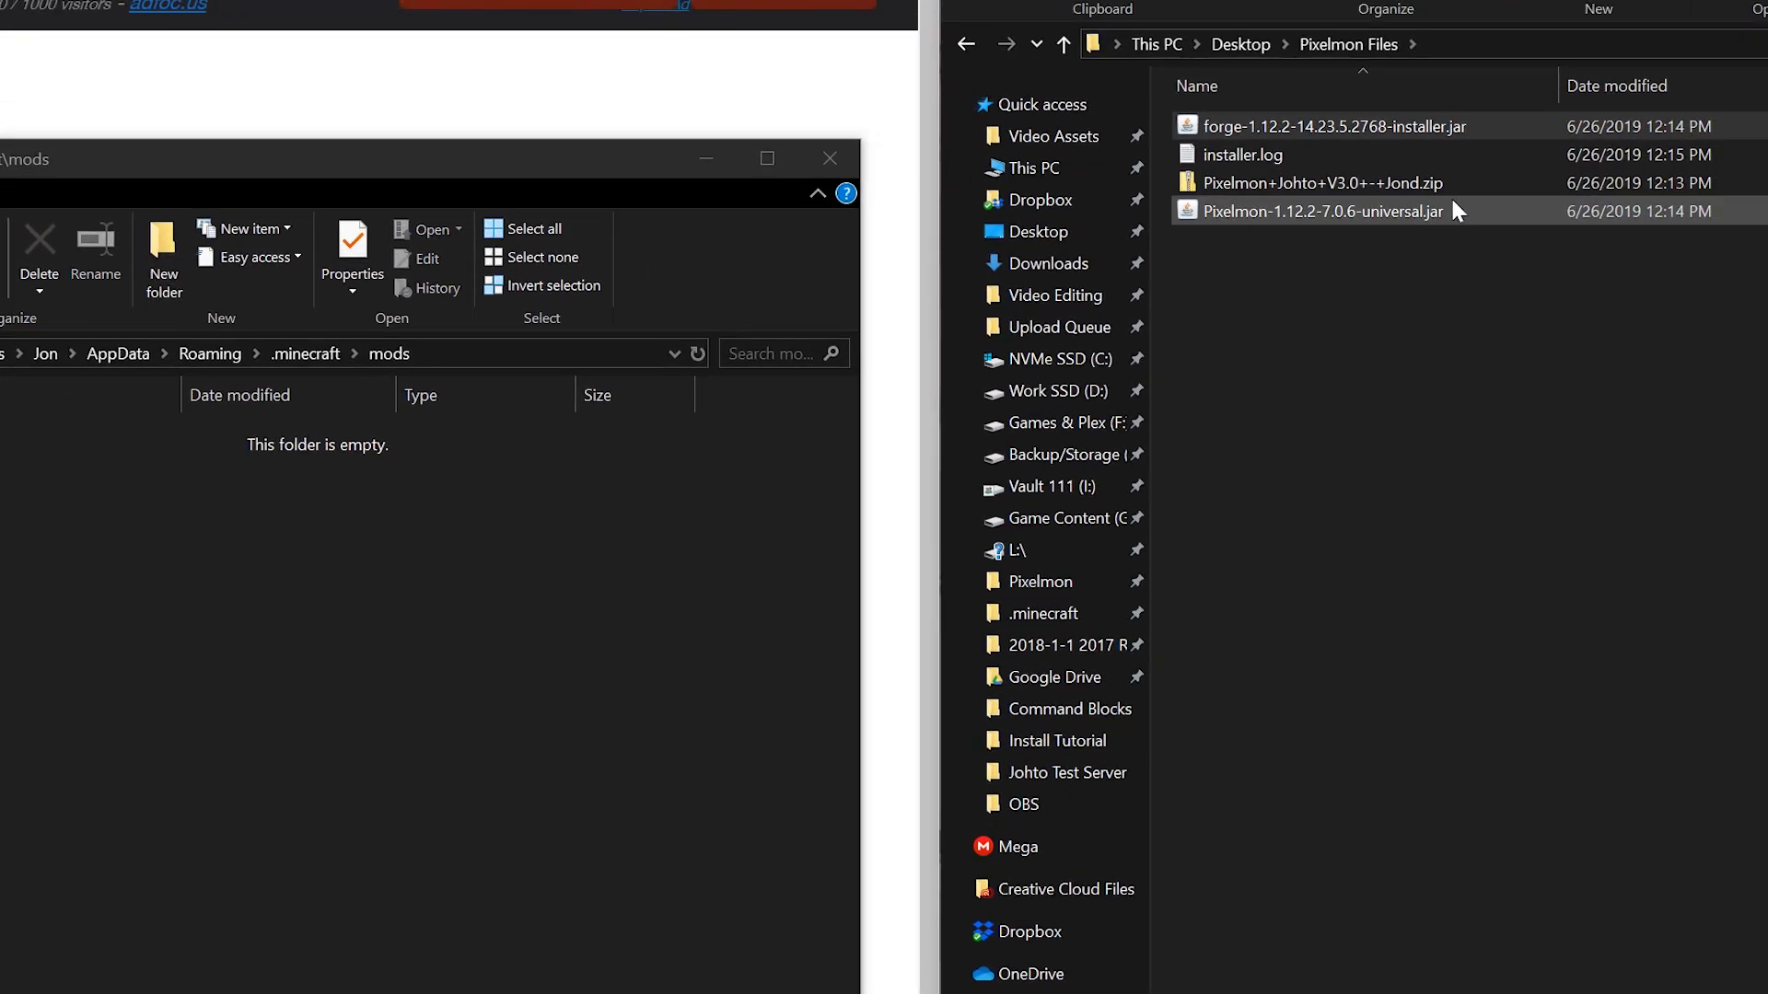
click(1705, 137)
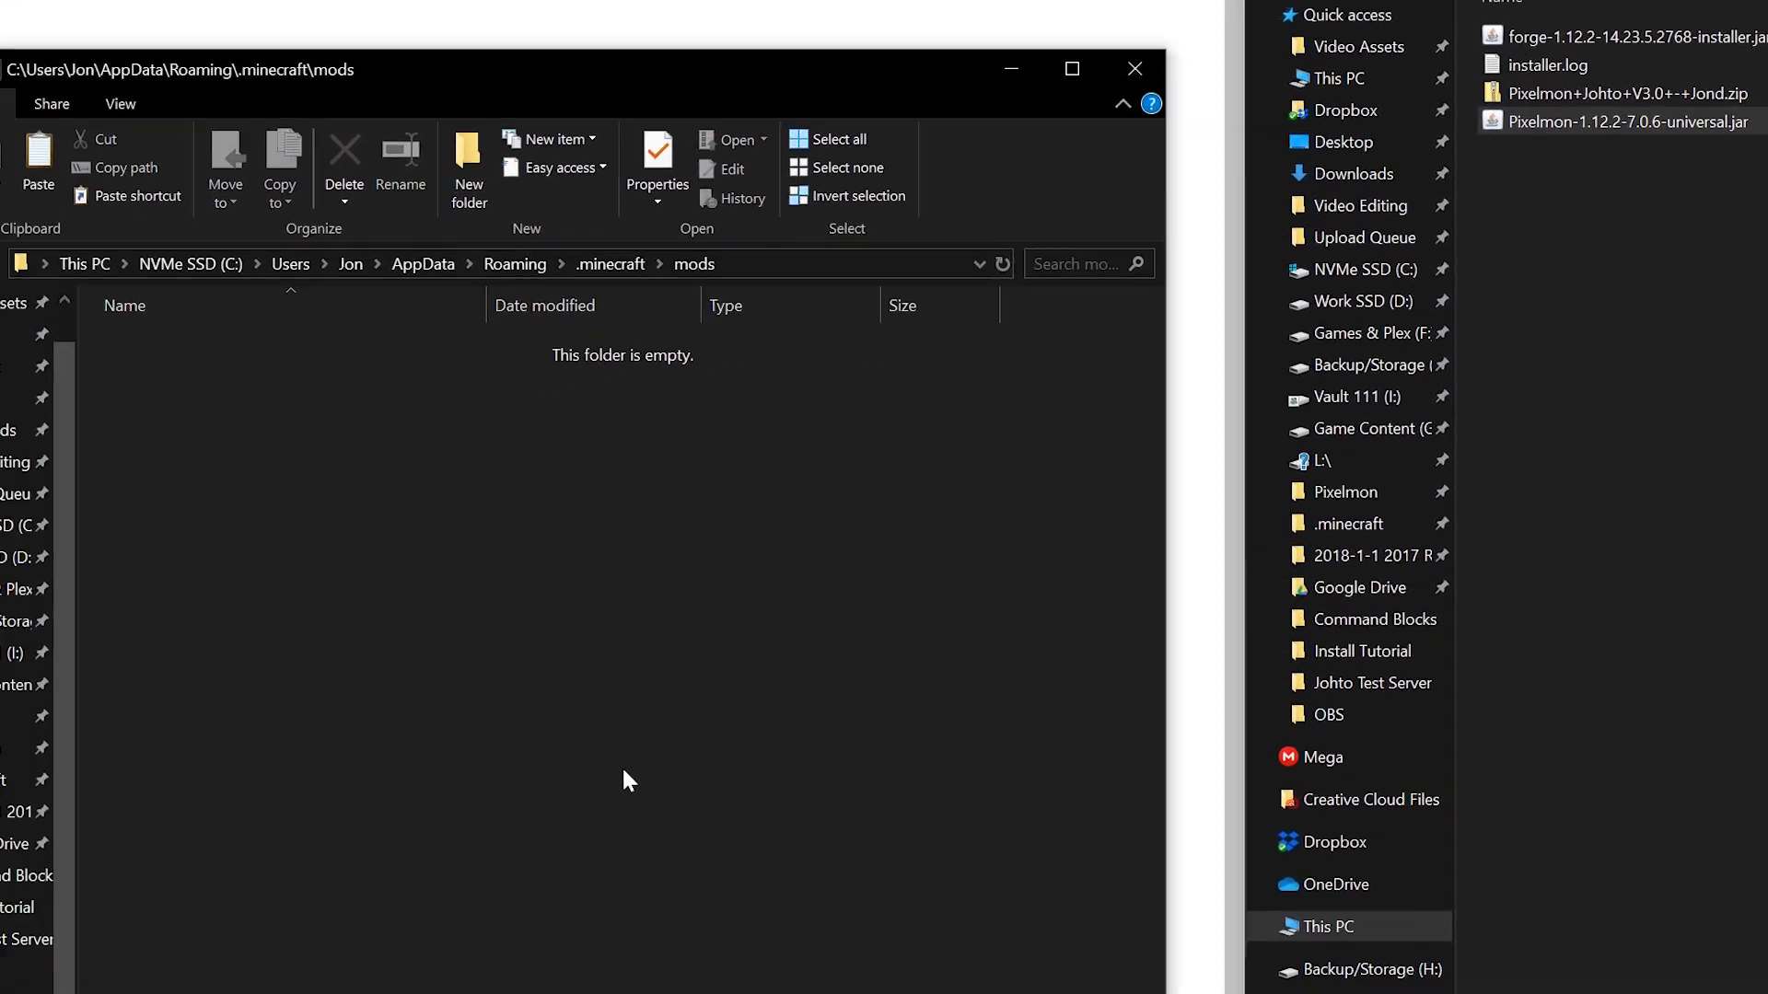
key(ctrl+v)
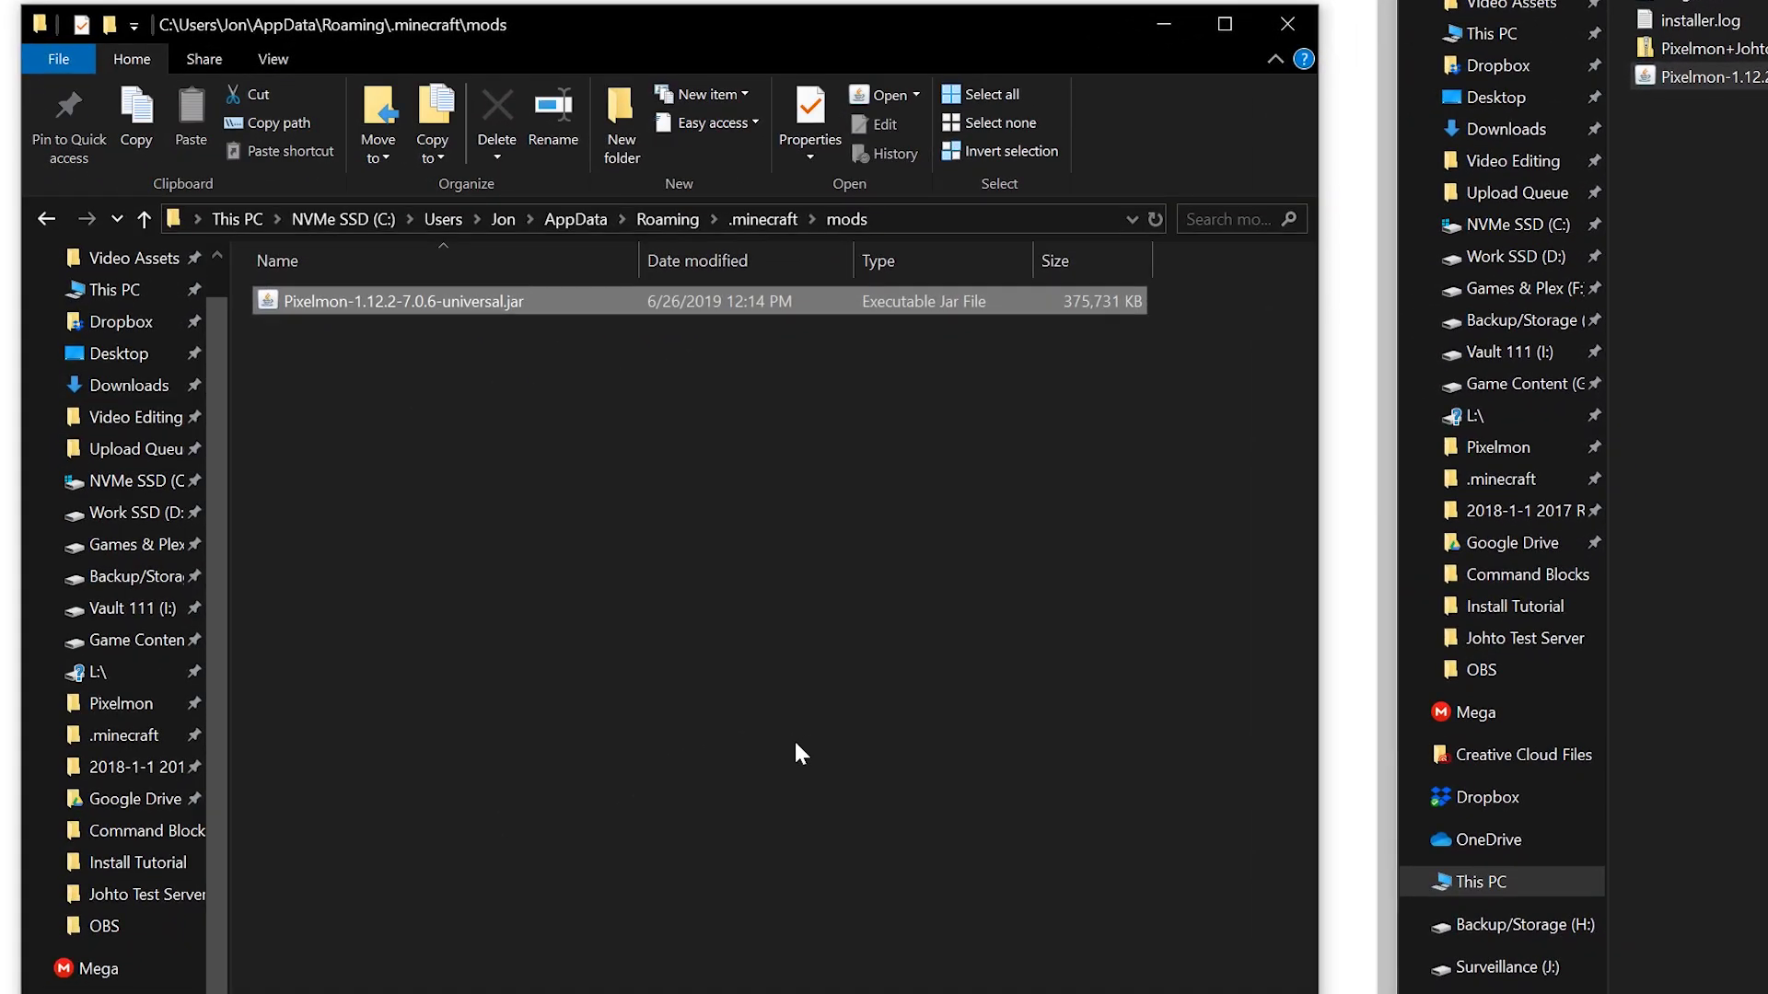
click(762, 218)
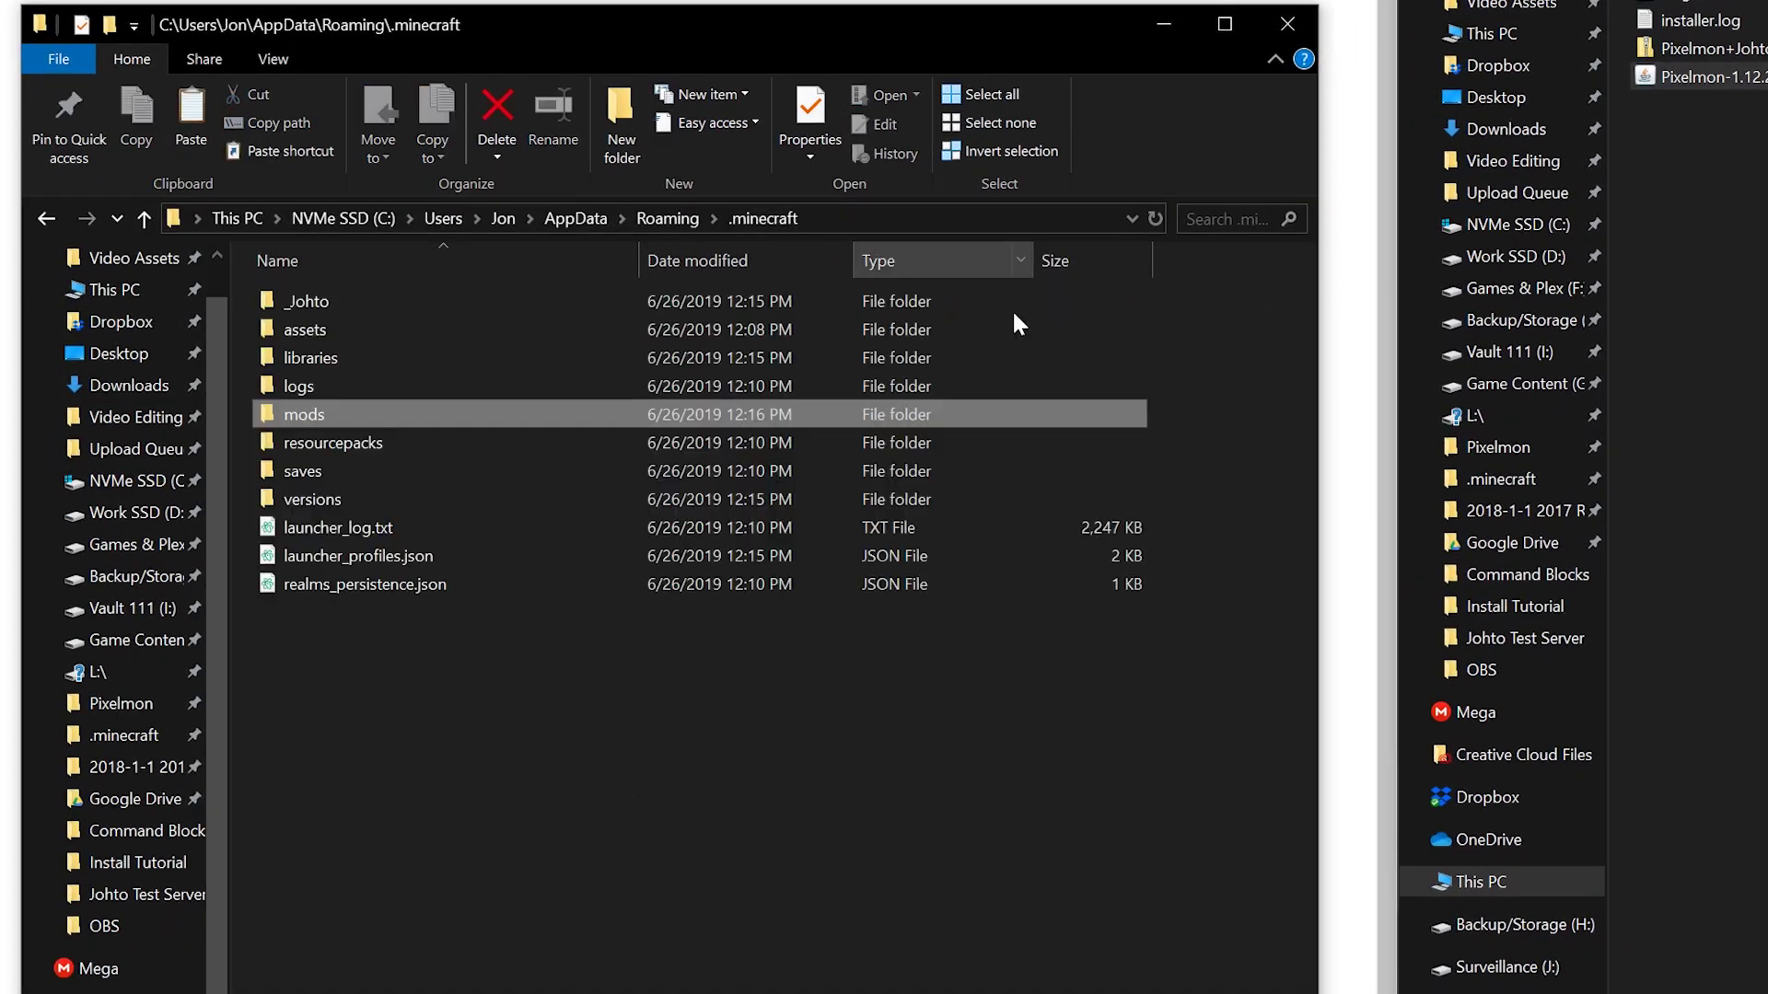
click(1703, 49)
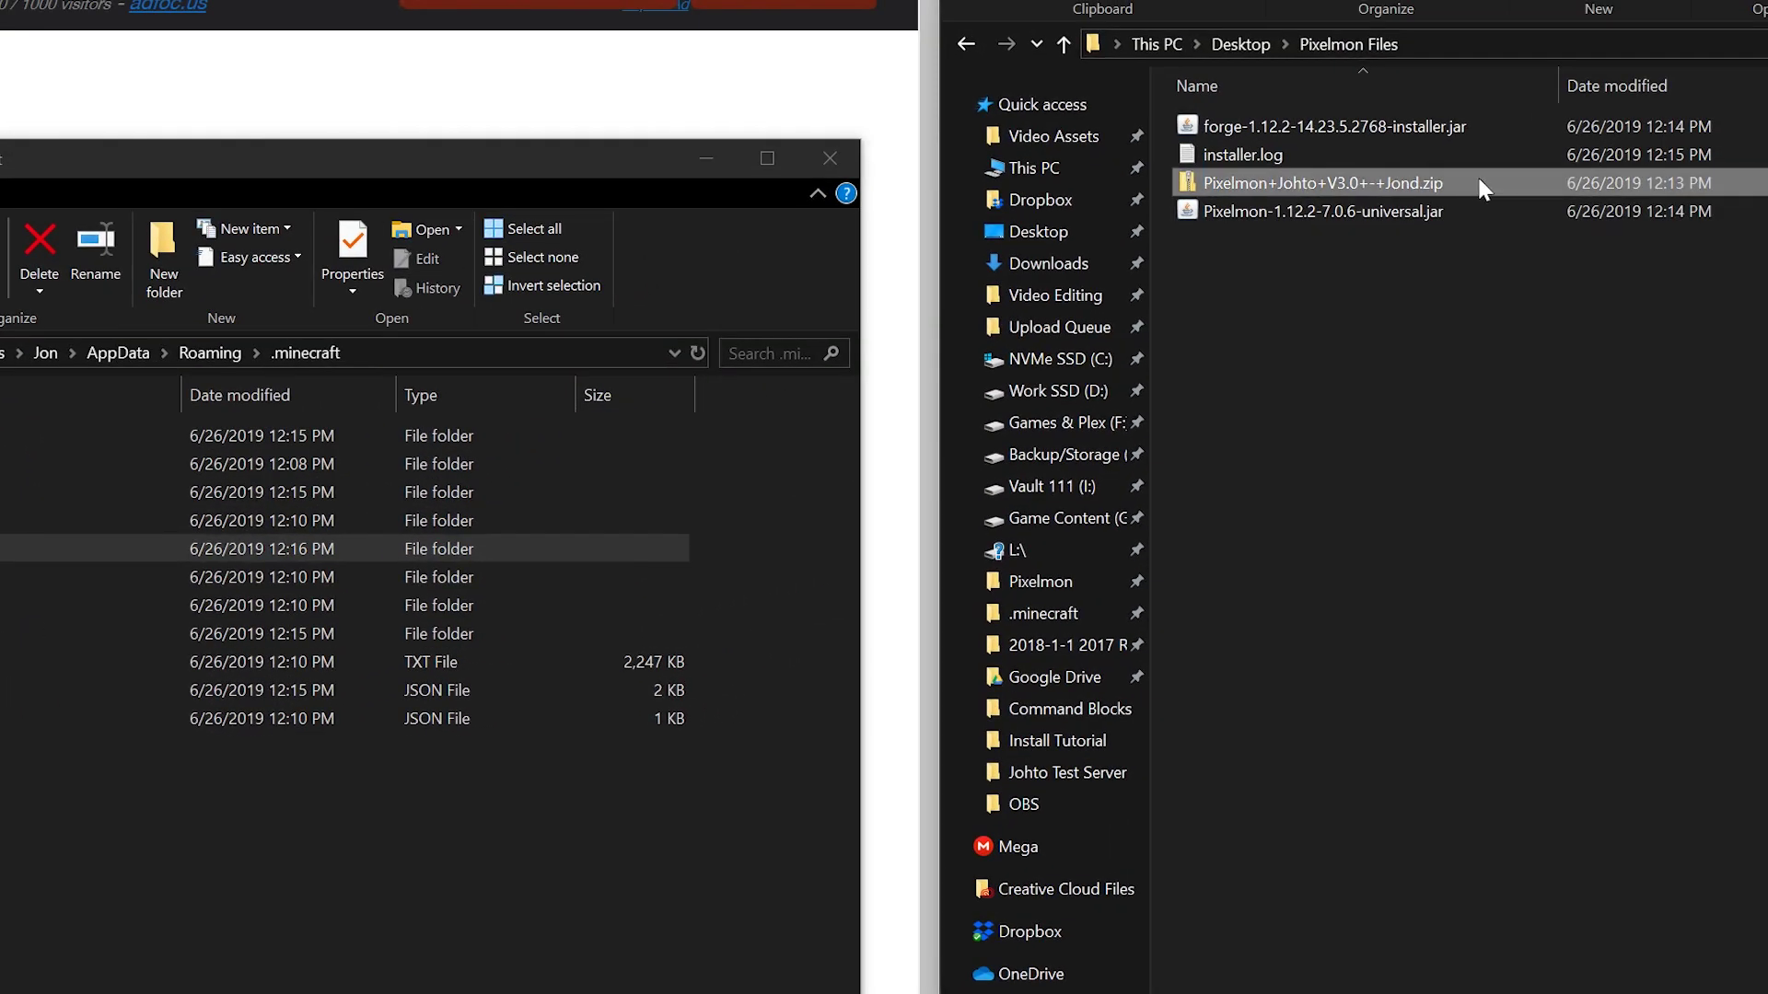
Copy the config and pixelmon folders from the Johto zip into .minecraft.
double_click(1481, 184)
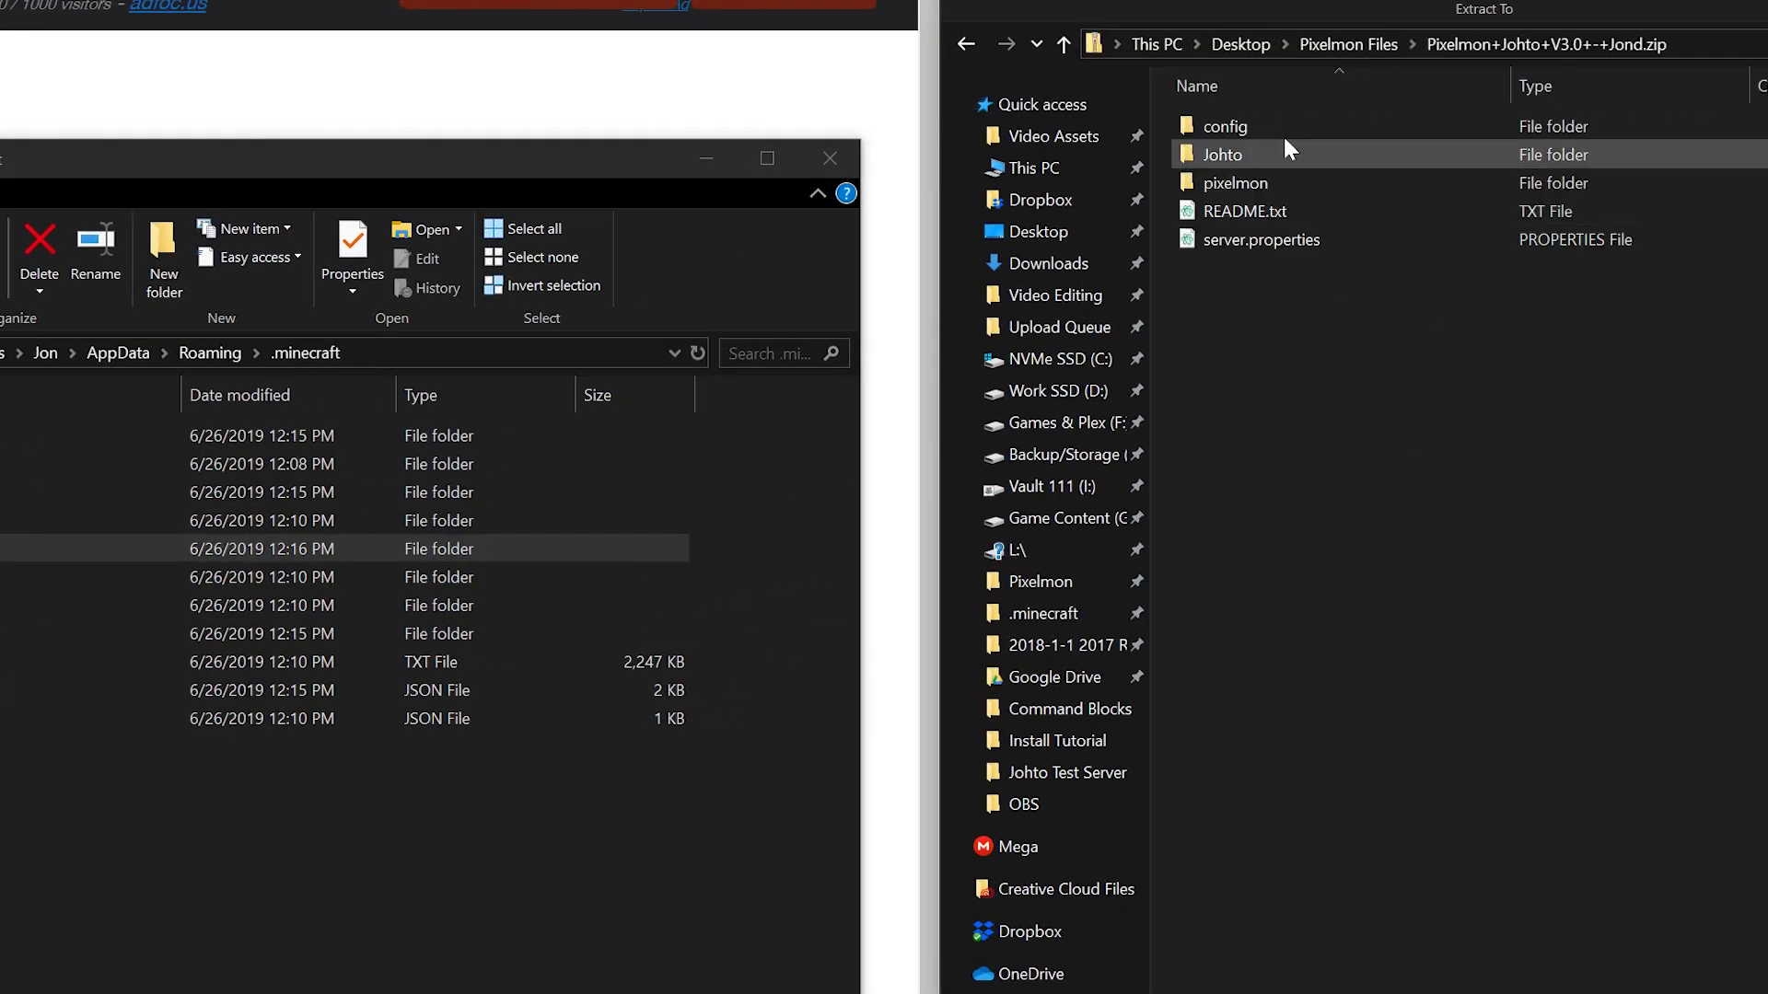
click(1354, 126)
ctrl+click(1344, 180)
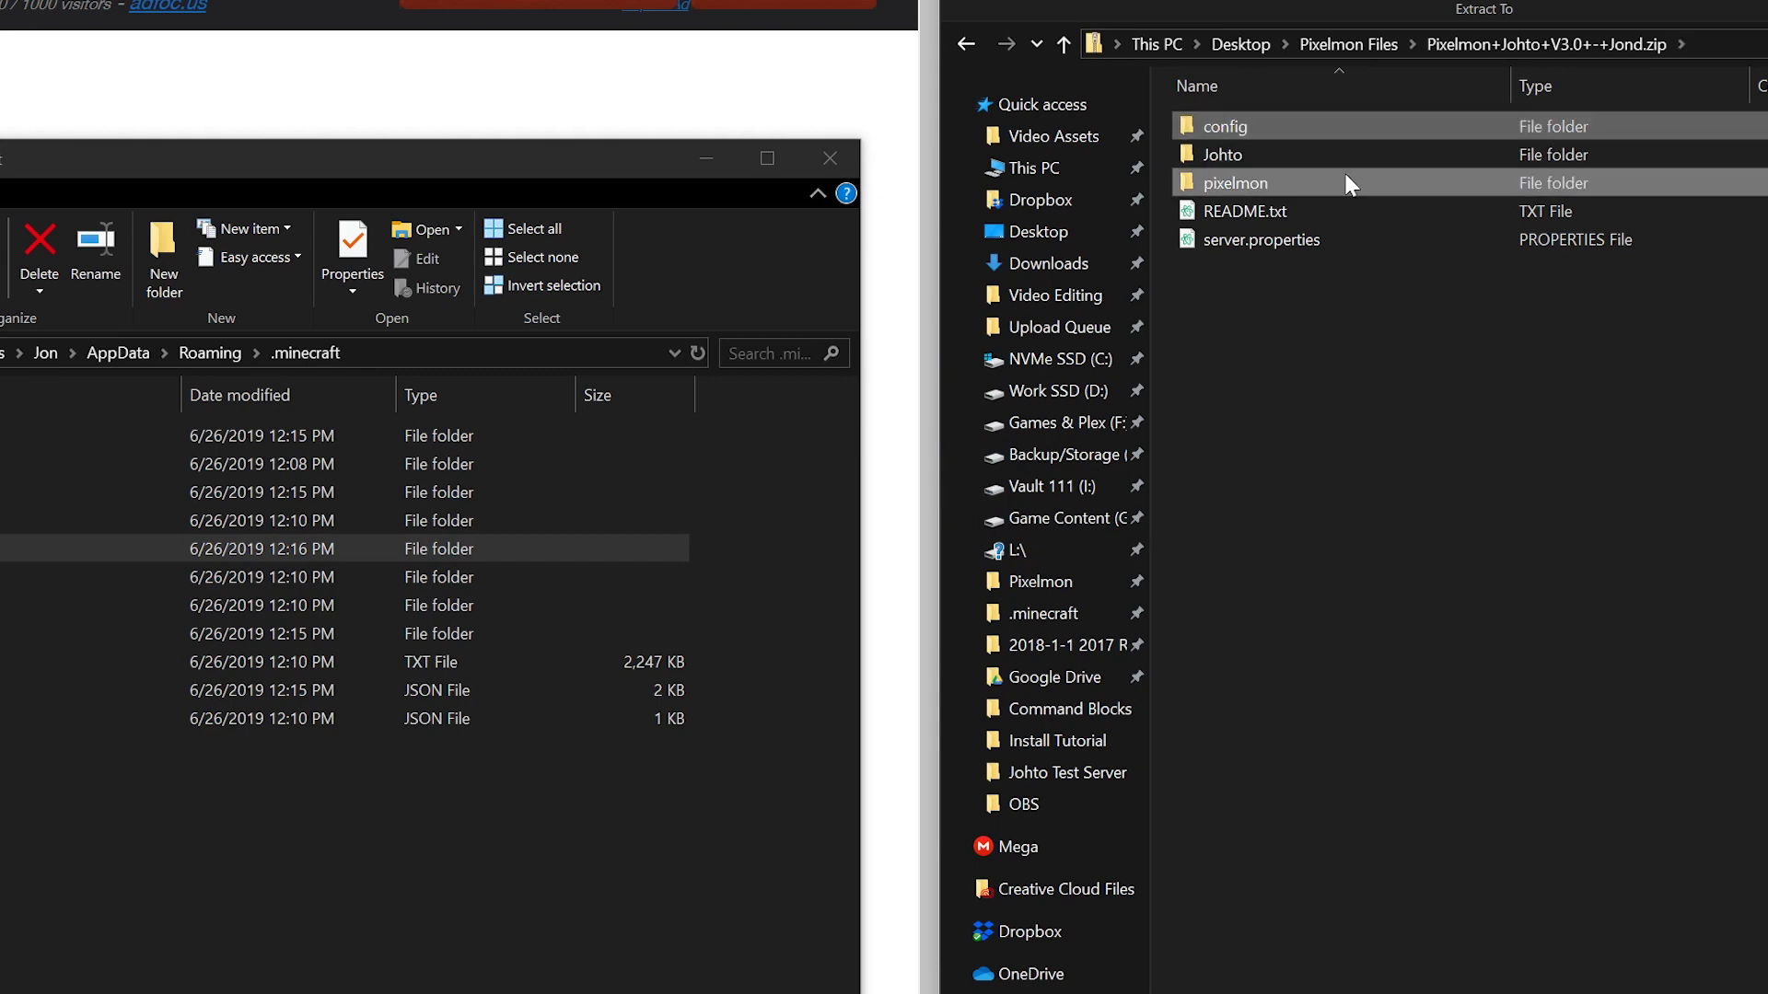
drag(1339, 180, 496, 834)
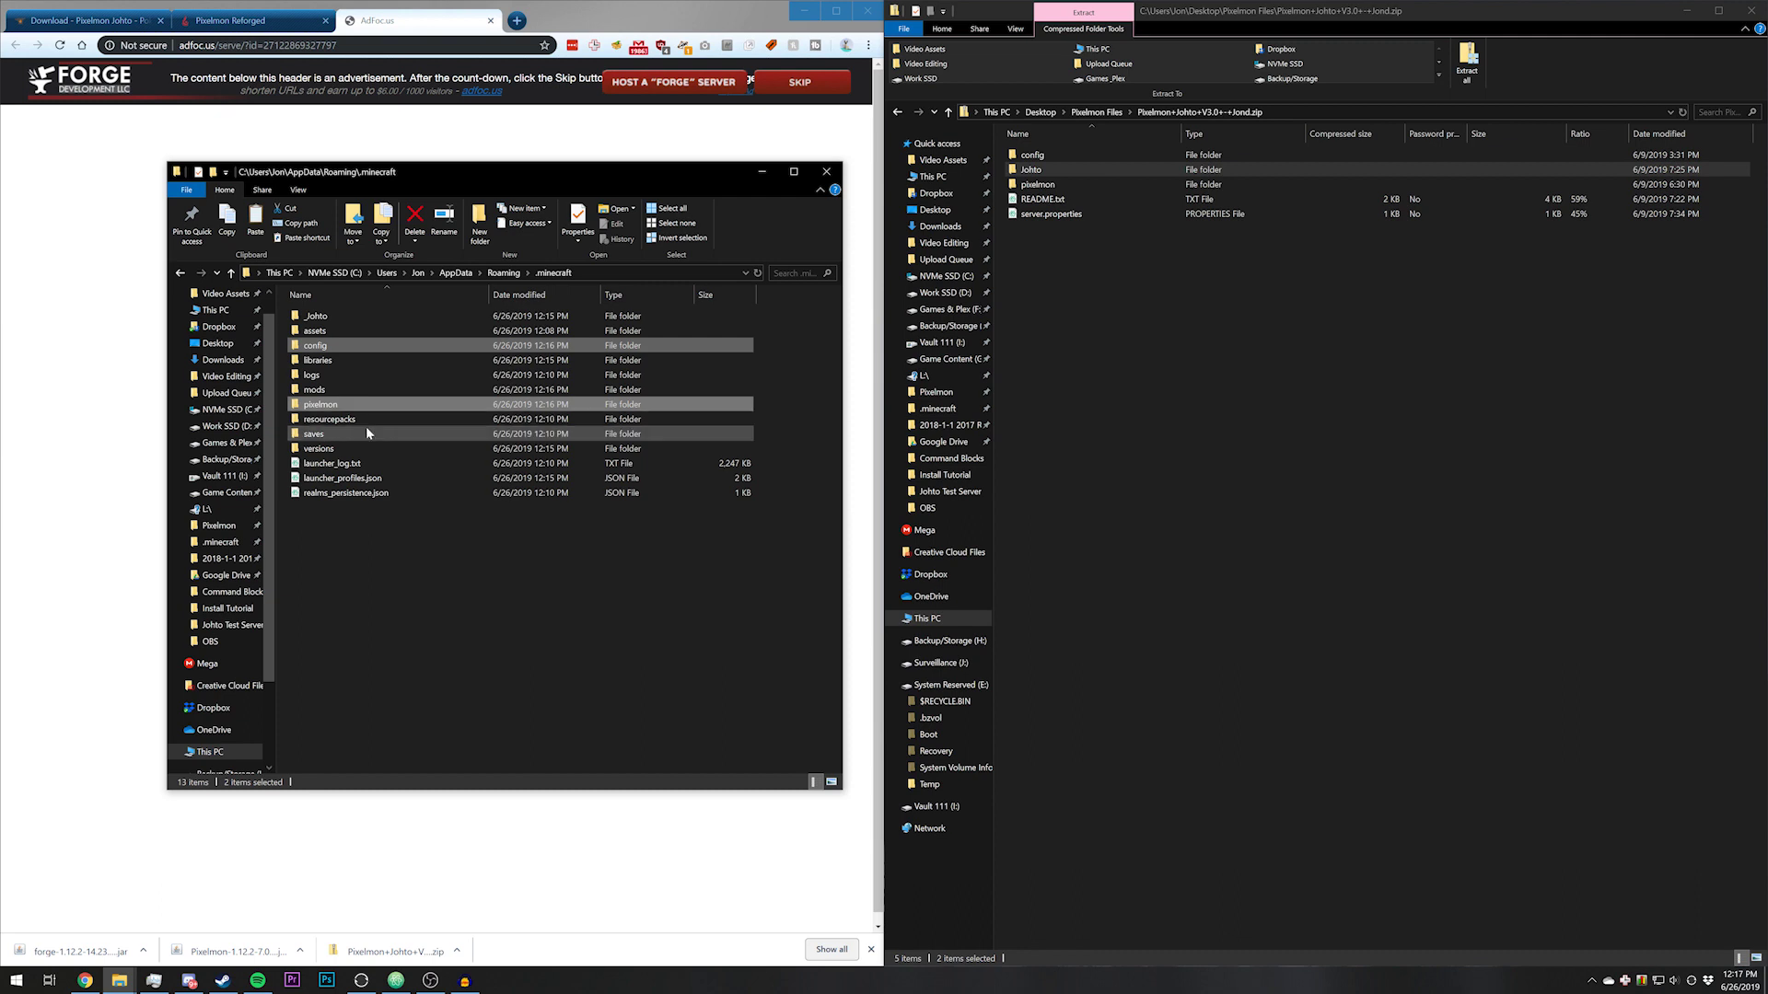
Copy the Johto world folder from the zip into .minecraft\saves.
double_click(366, 431)
click(1038, 175)
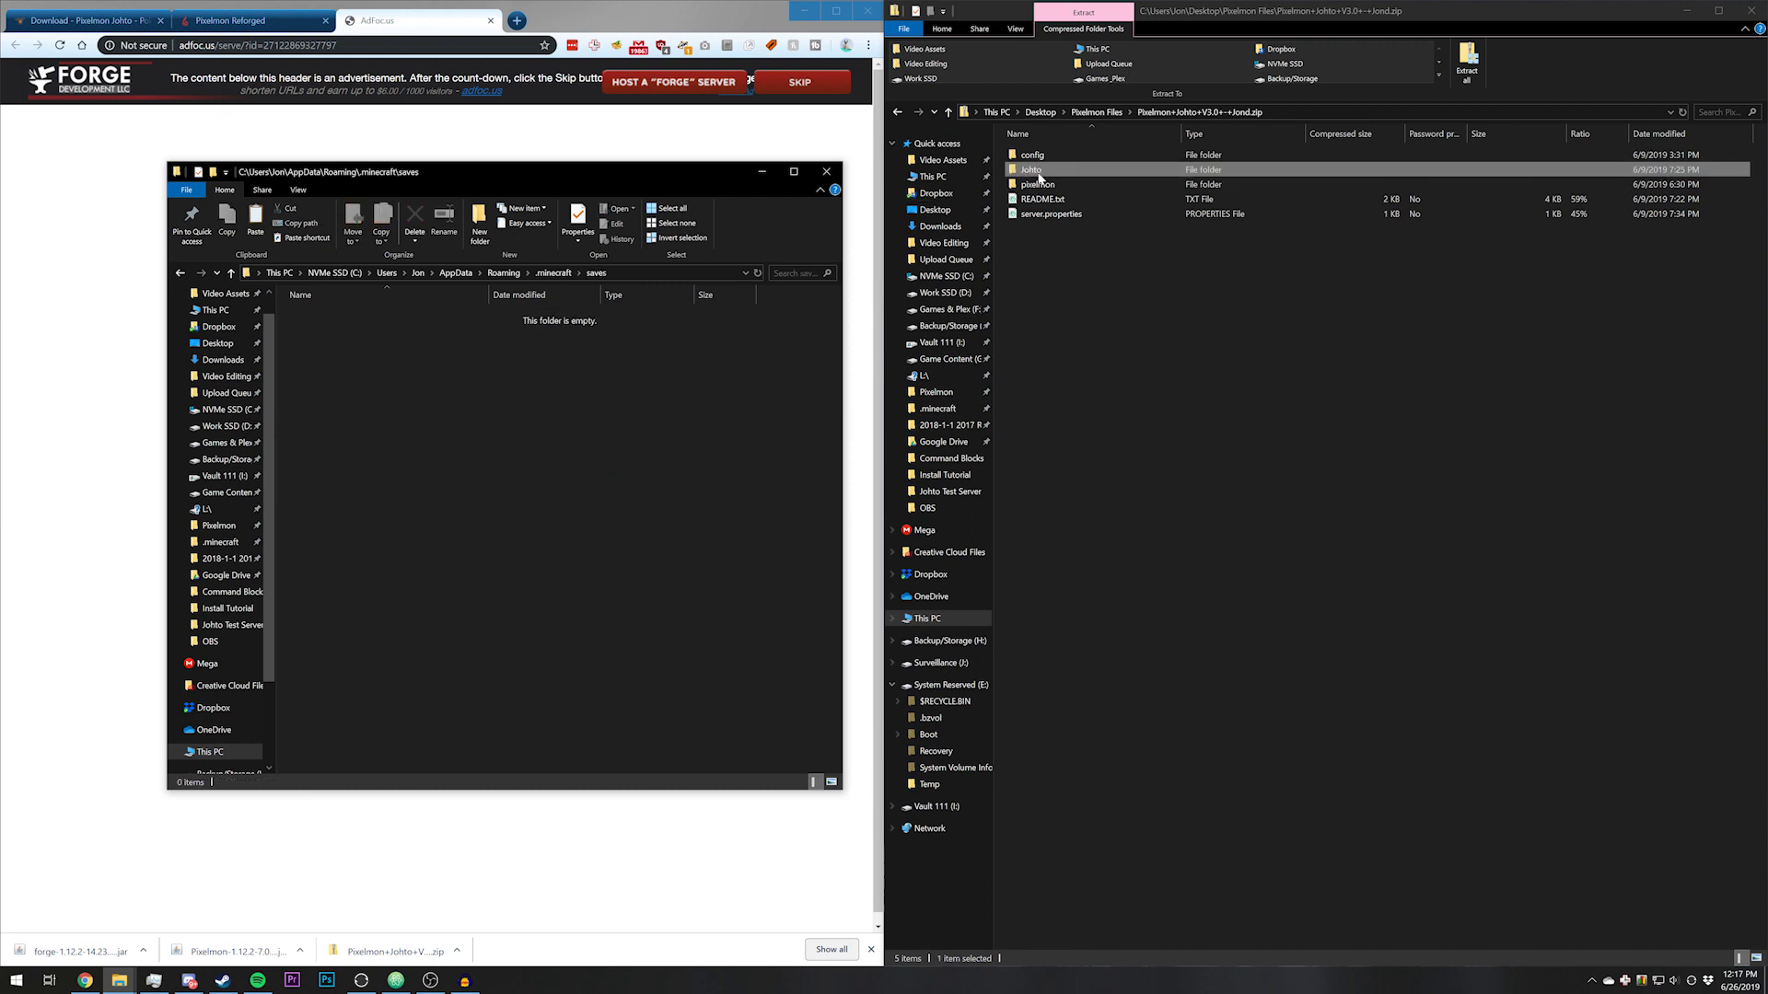
drag(1049, 182, 551, 407)
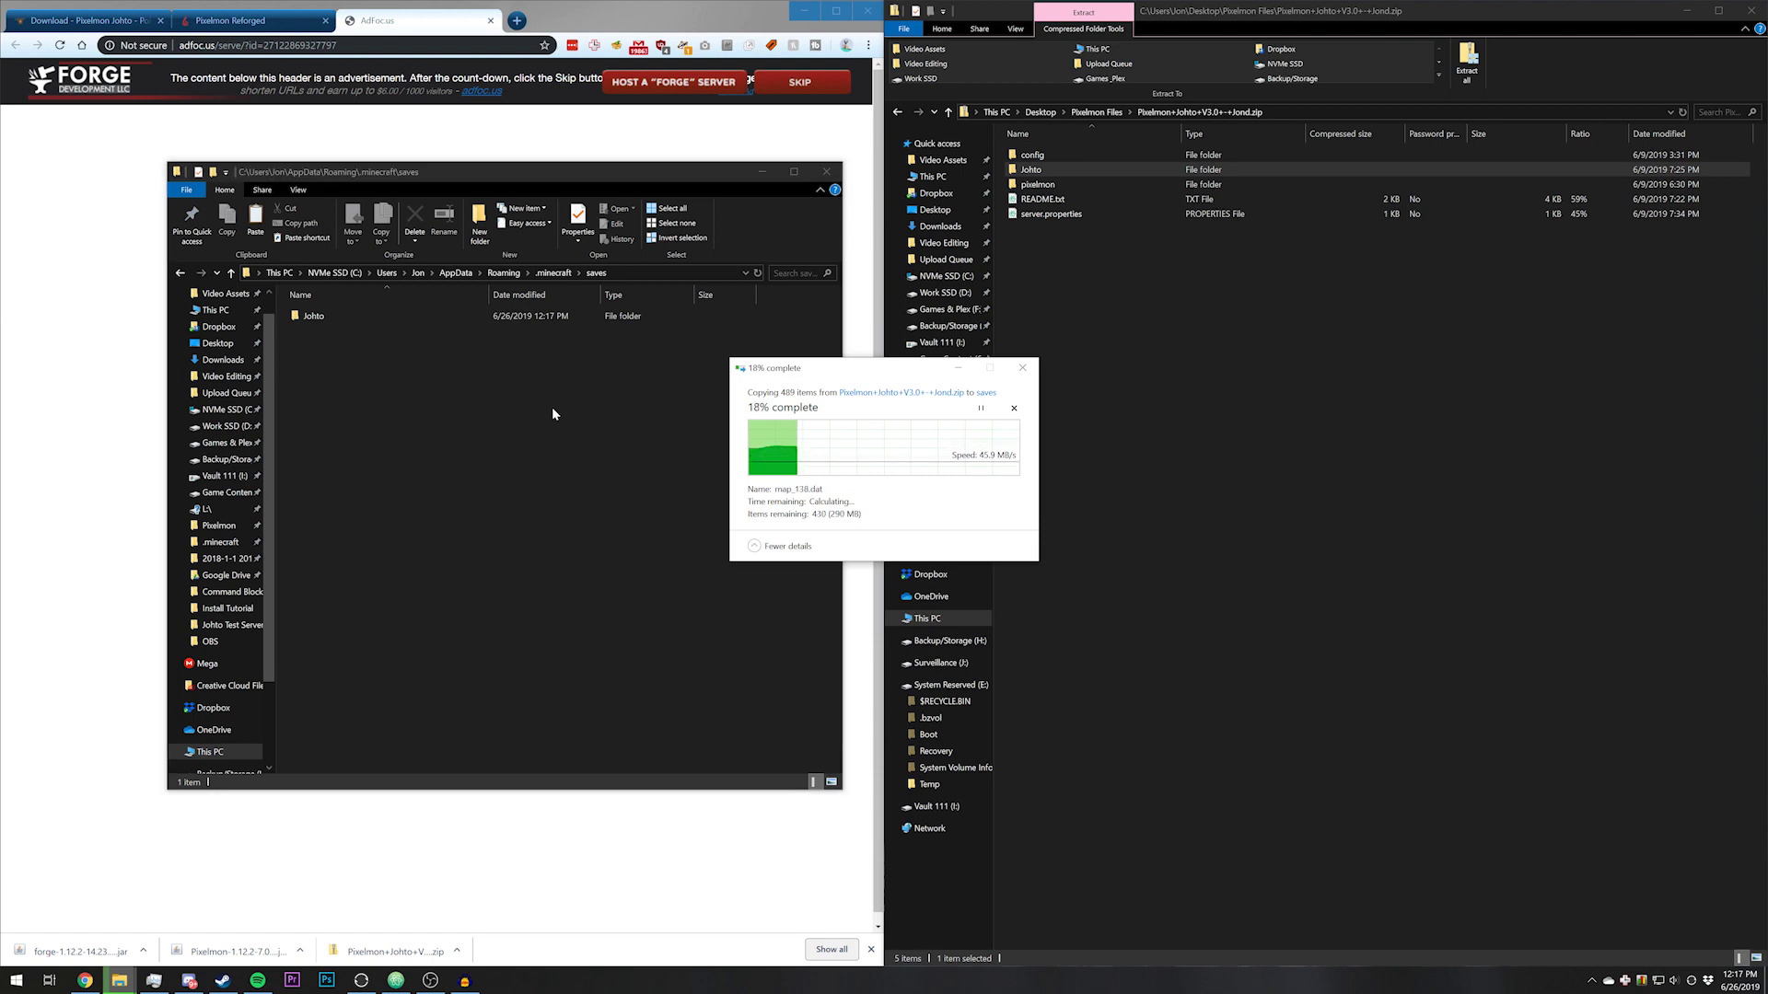
Open the Minecraft Launcher and play the forge 1.12.2 installation.
key(super)
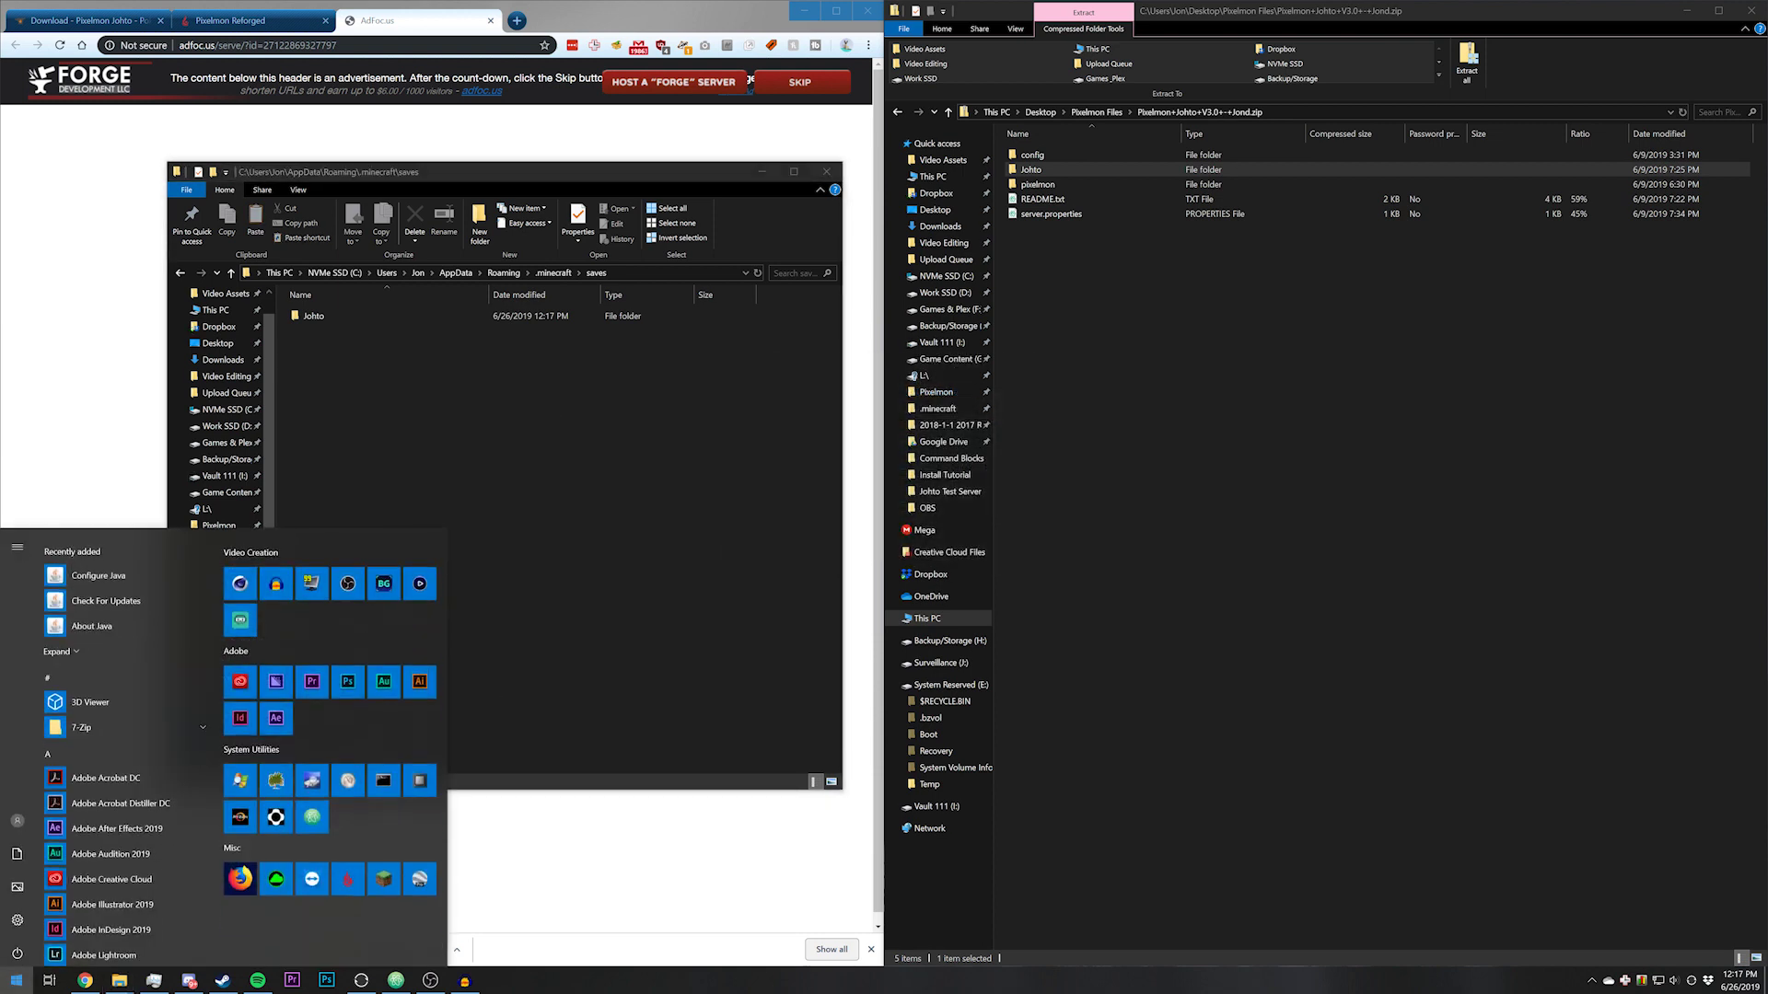
click(384, 867)
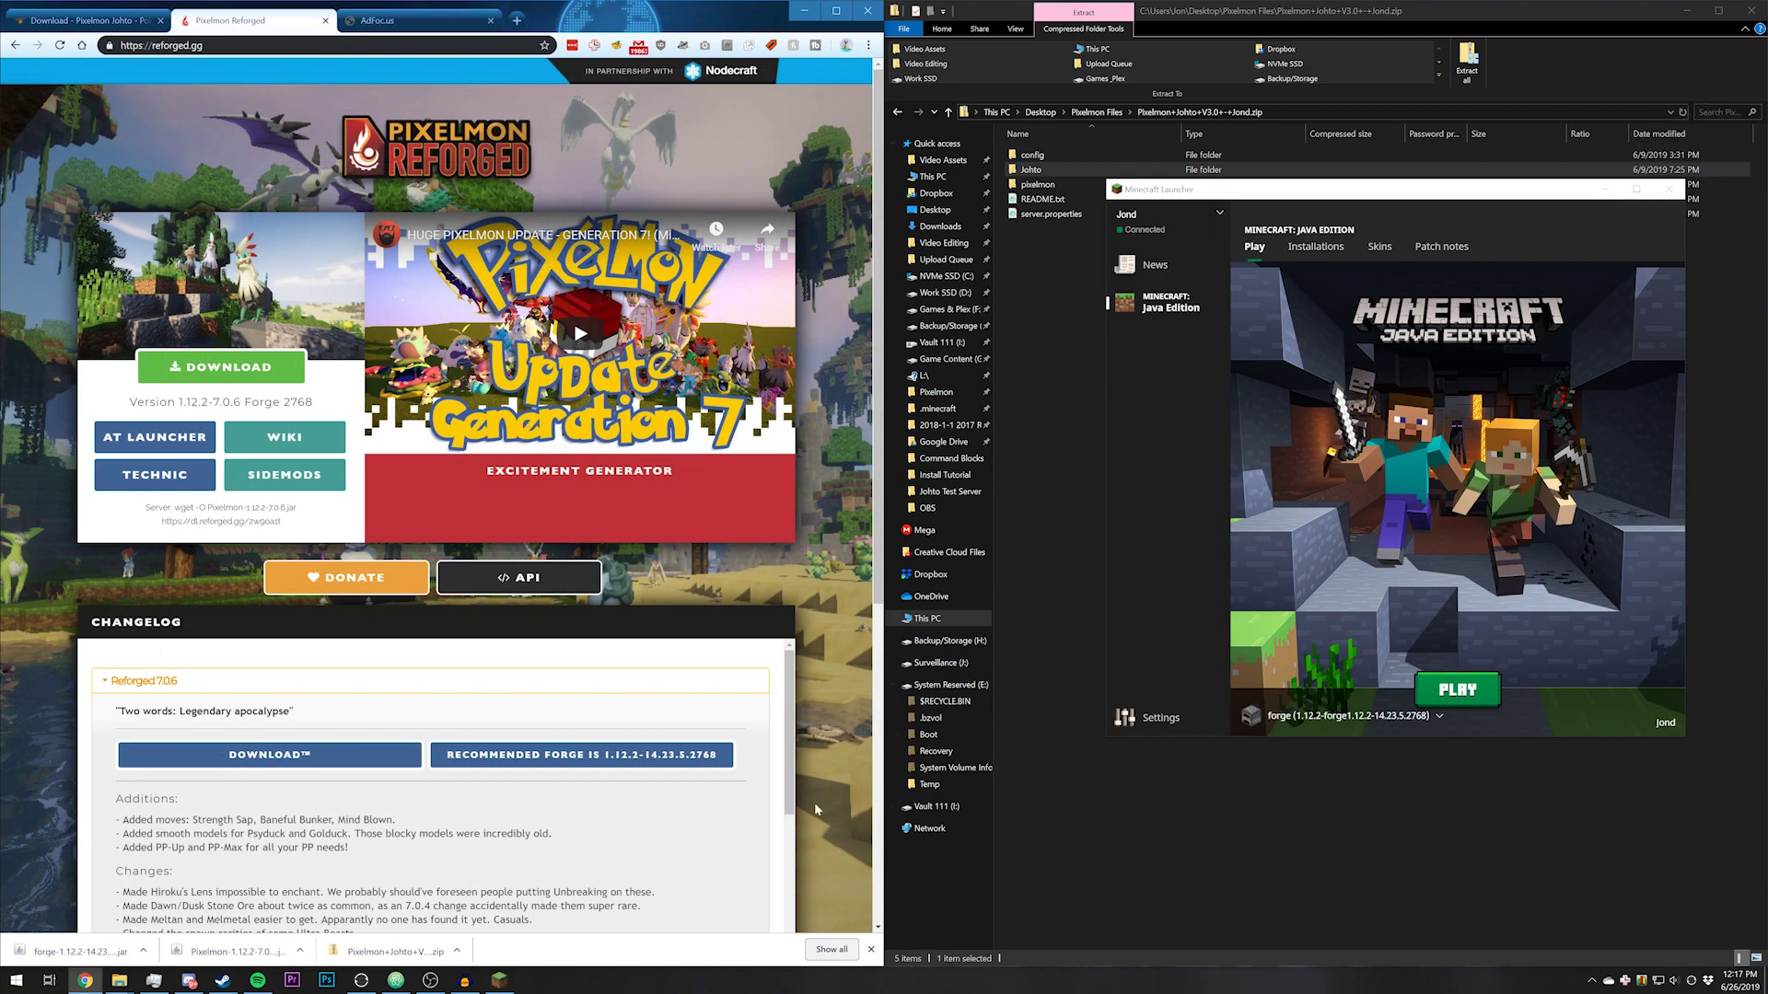
click(1448, 699)
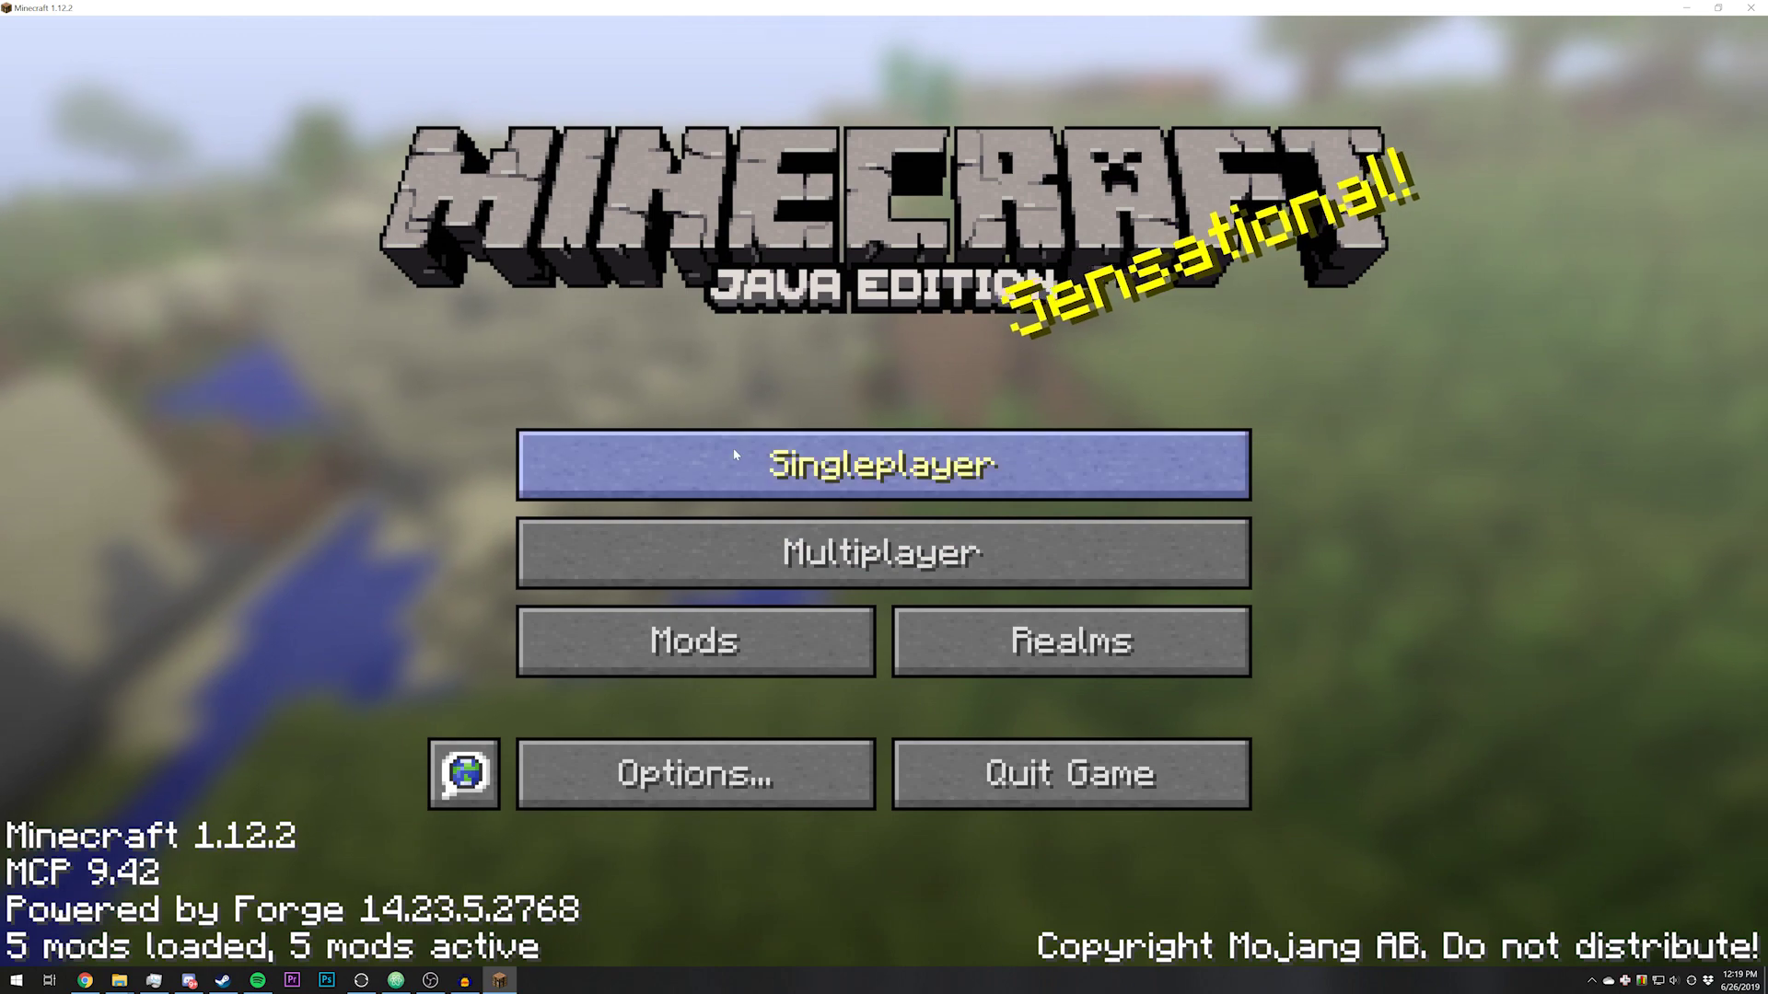
Load the Johto world from the Singleplayer list.
click(733, 448)
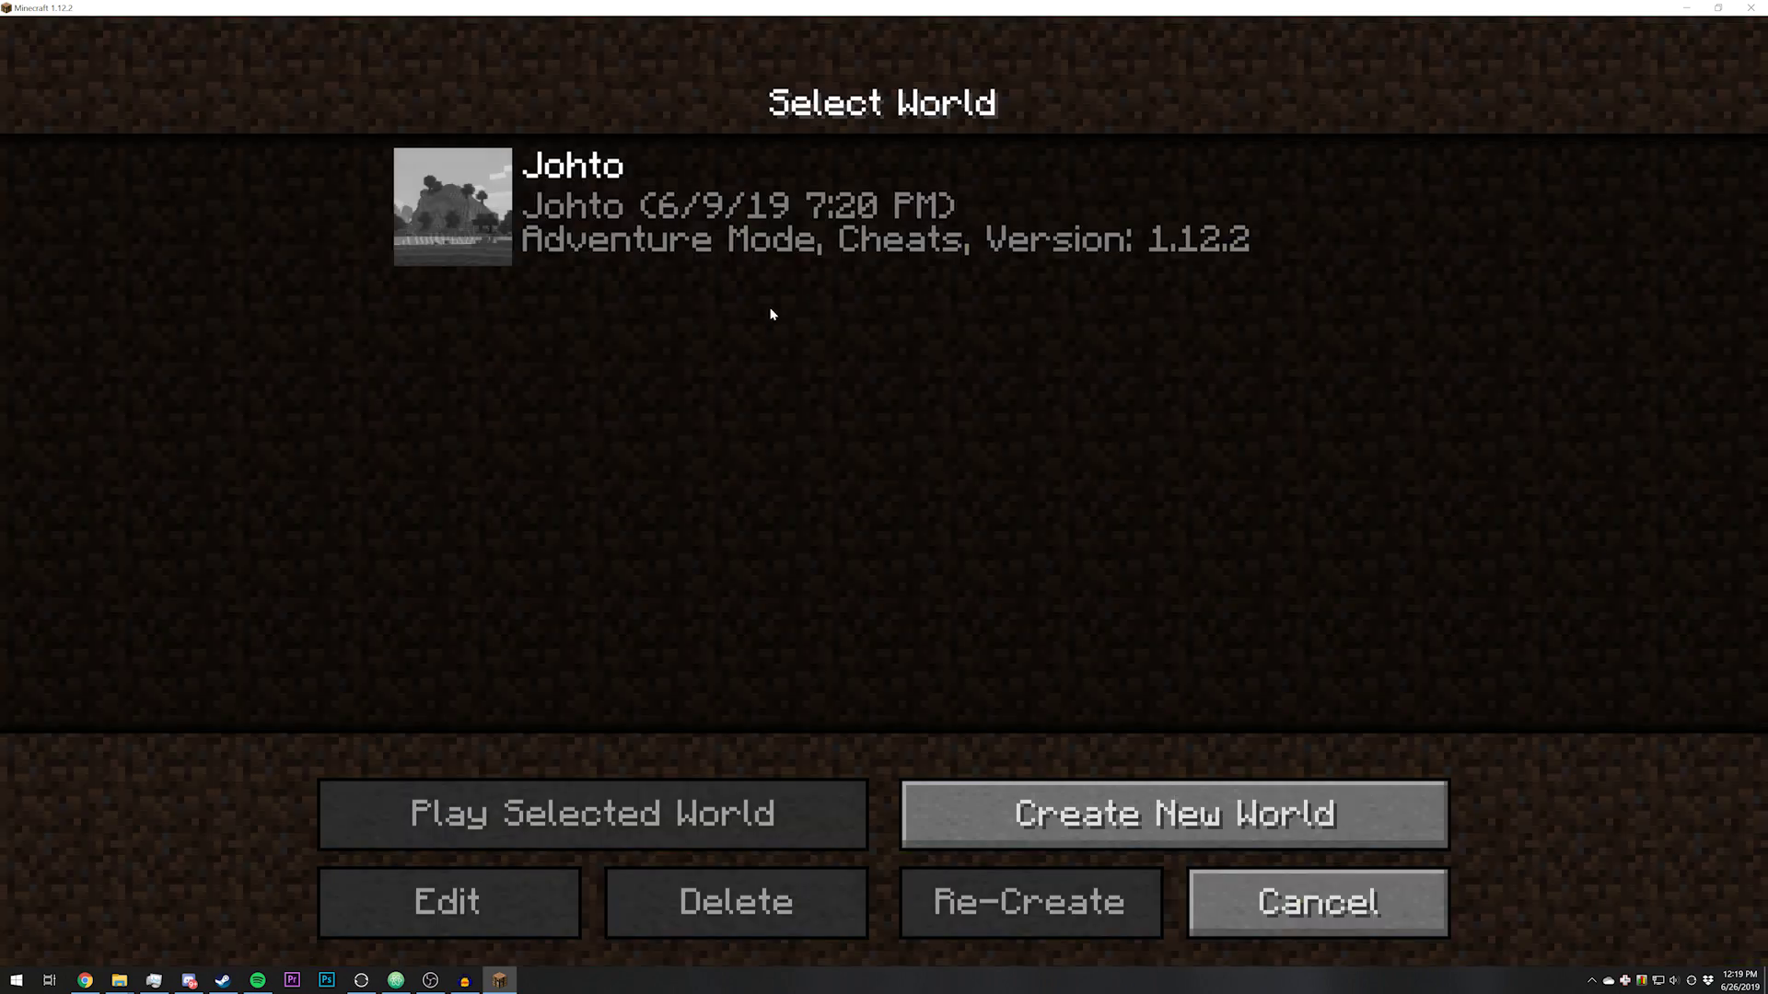
click(785, 246)
click(733, 814)
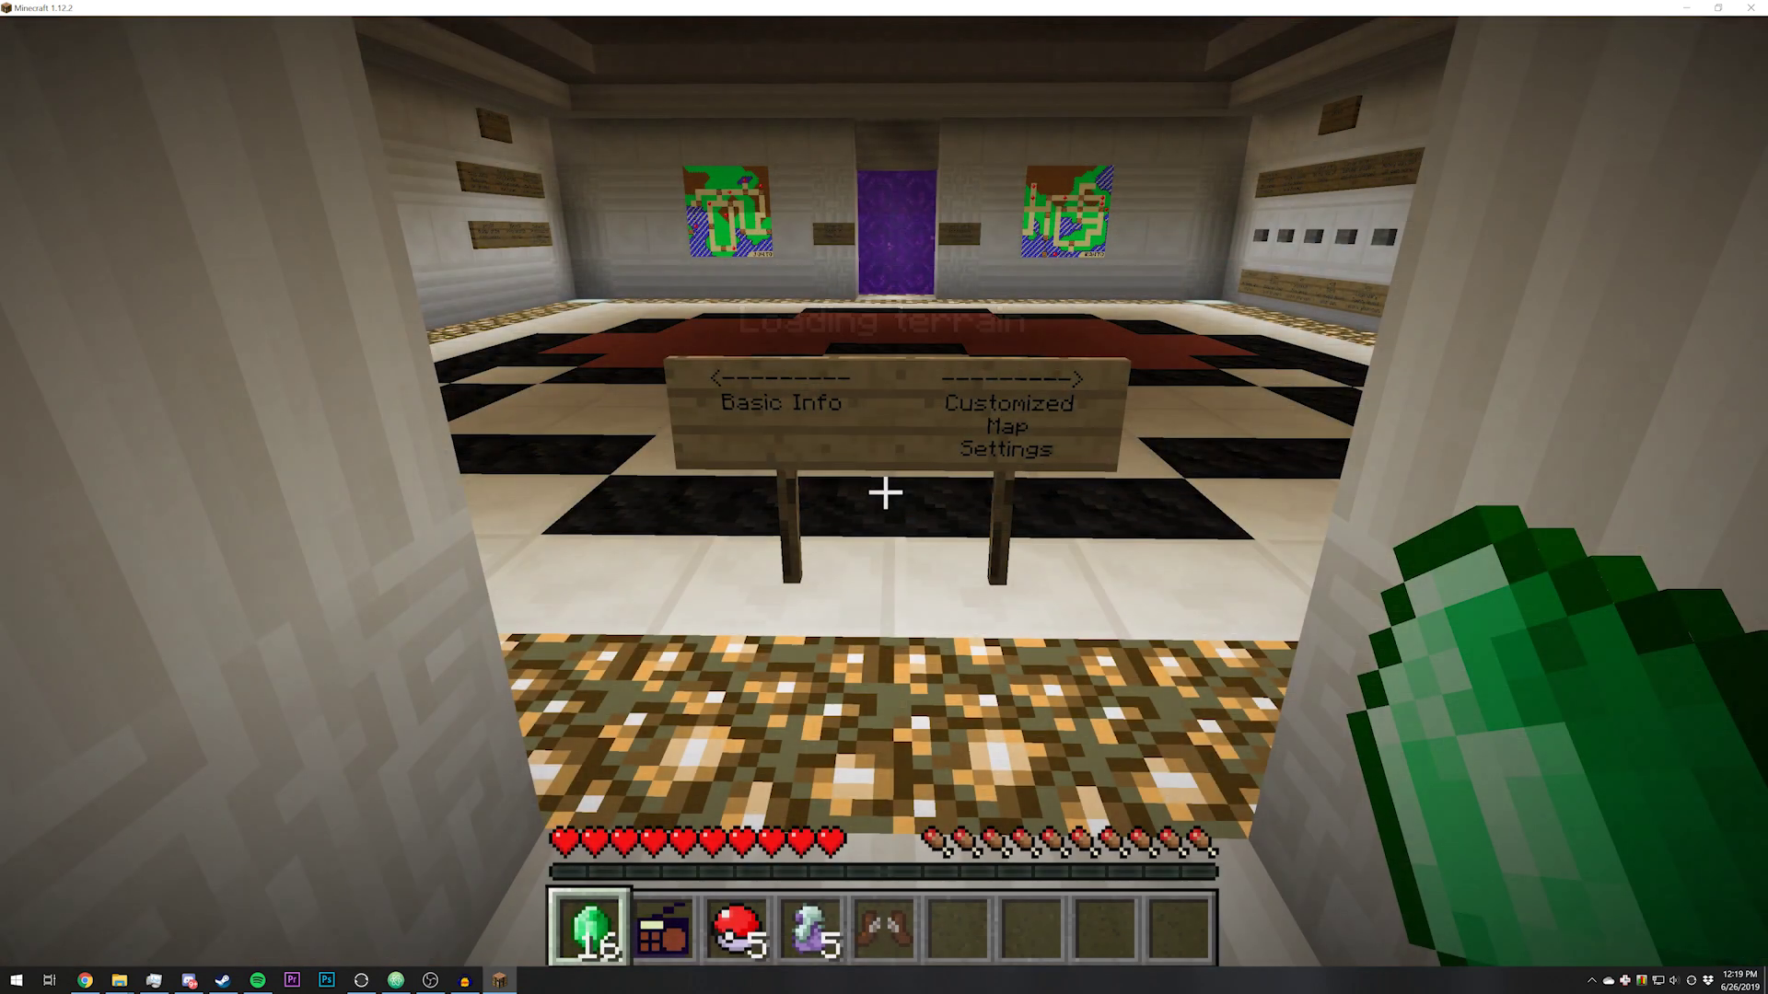
Inspect the inventory, then hold the Radio from hotbar slot 2.
key(e)
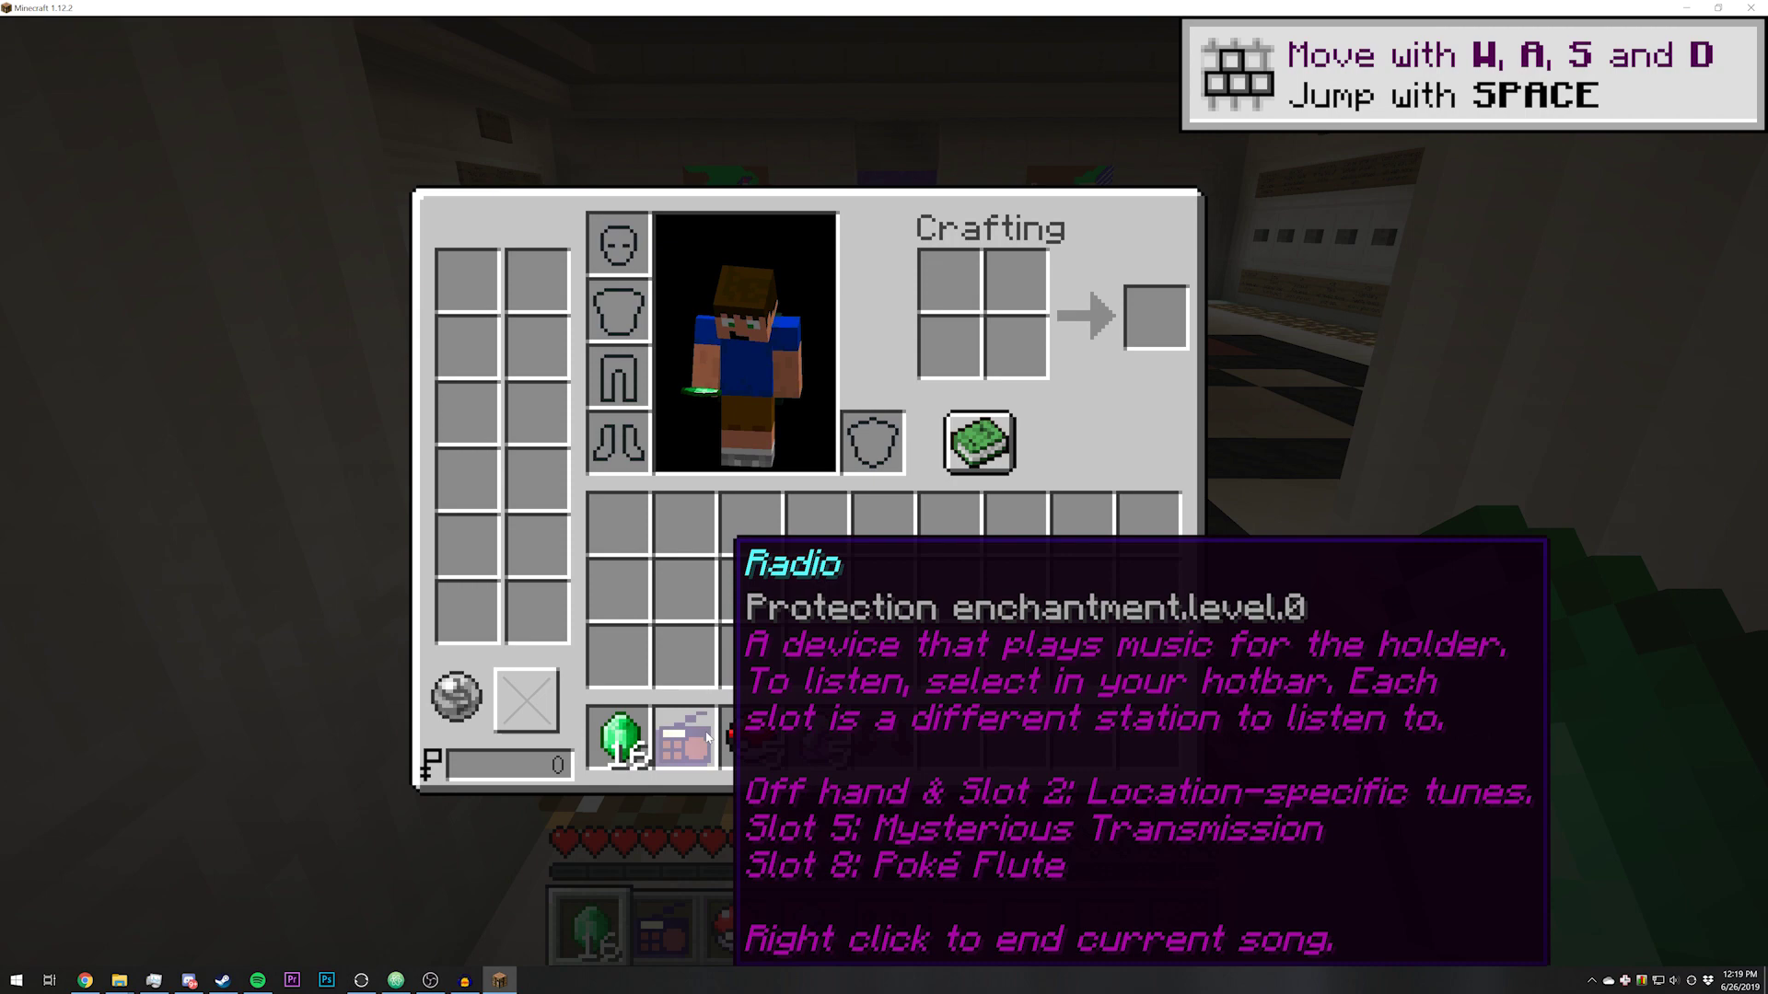
key(e)
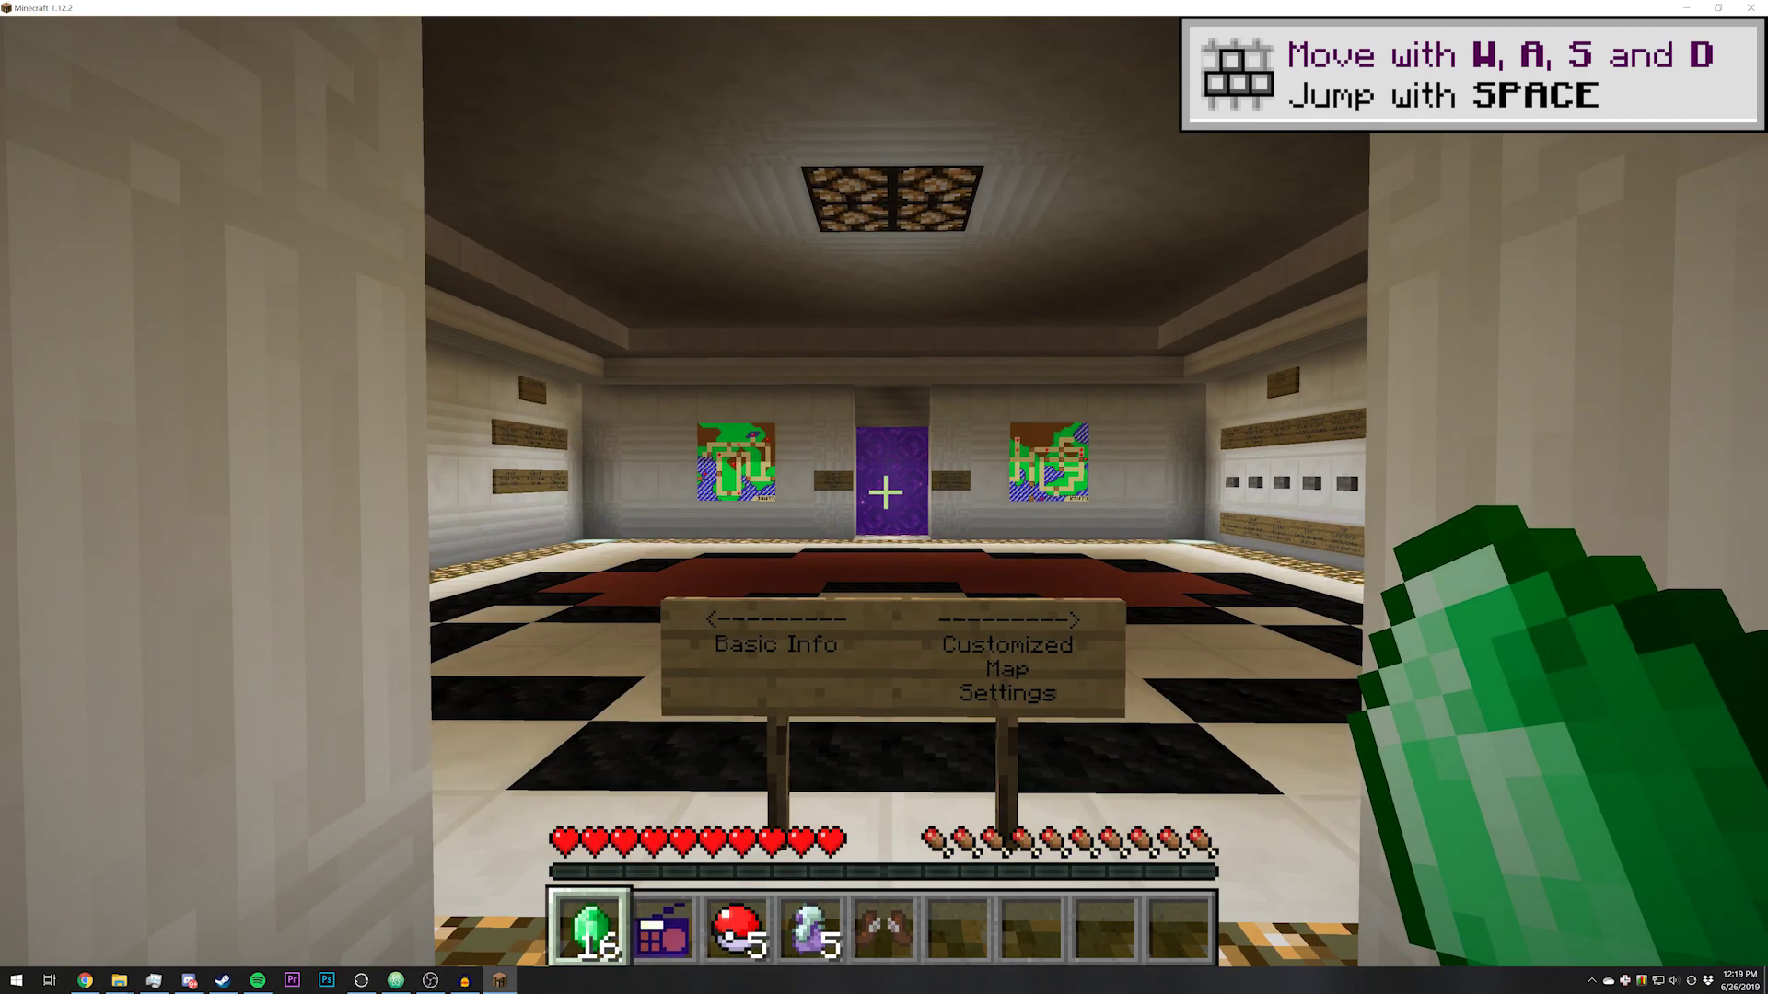
key(2)
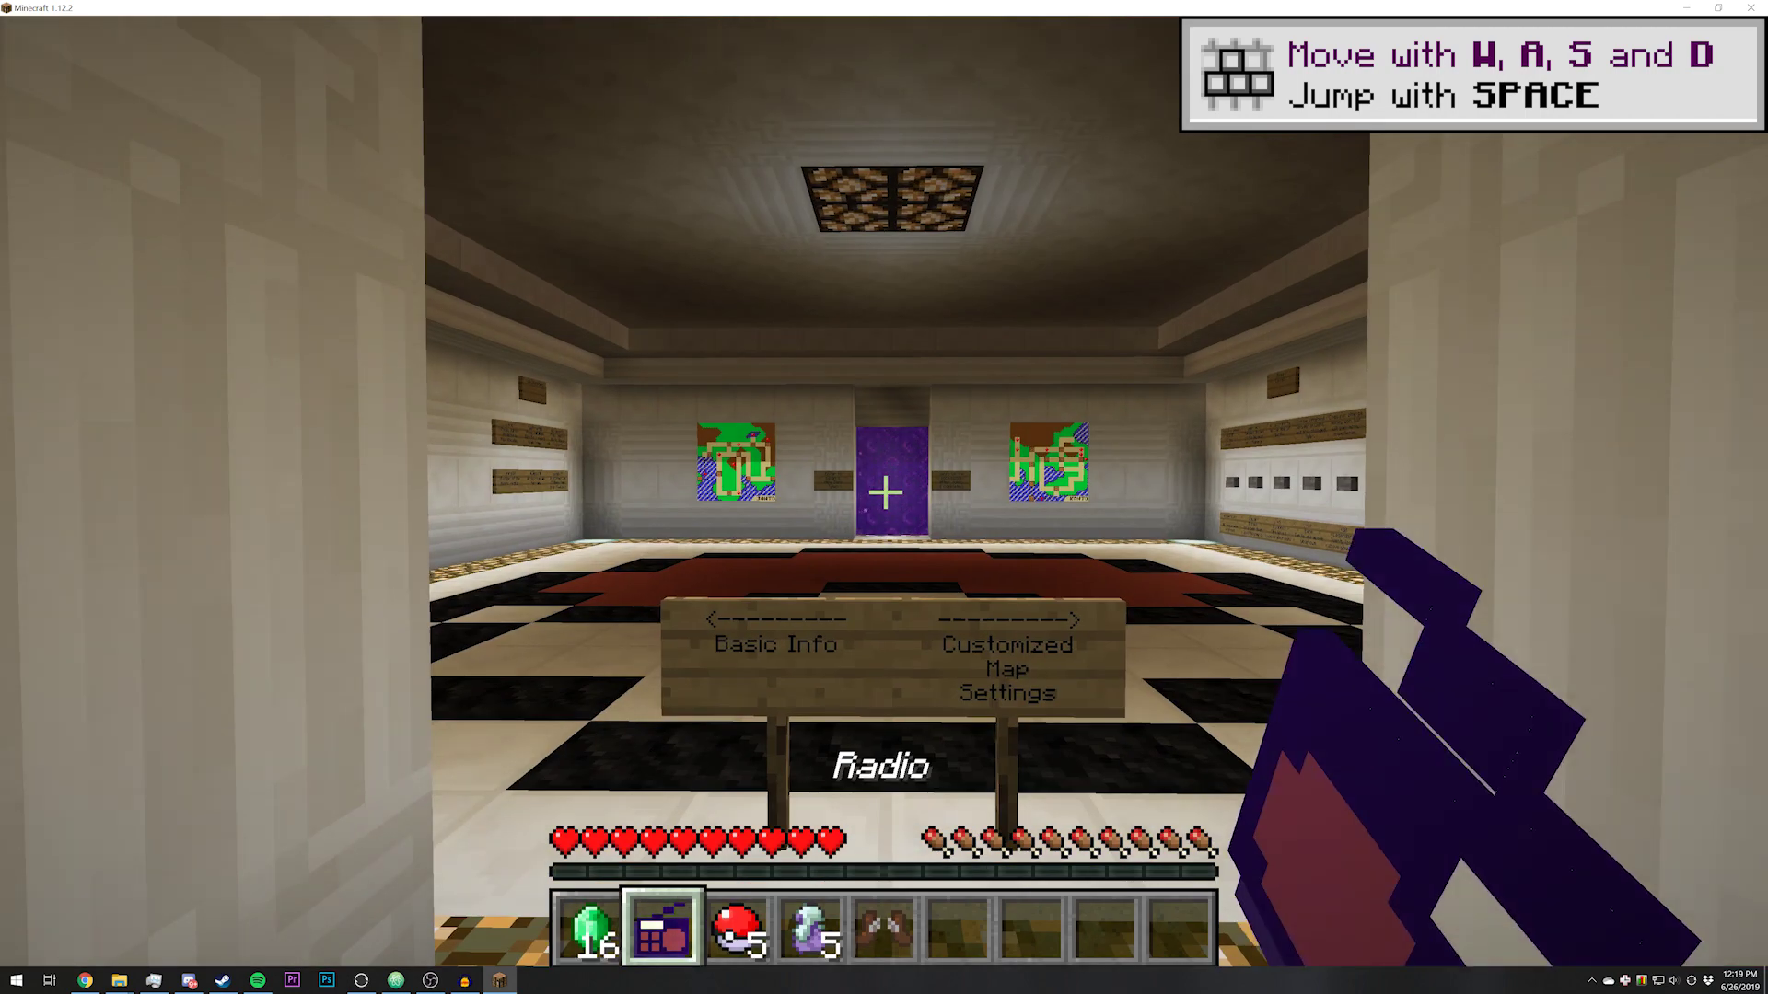
key(Escape)
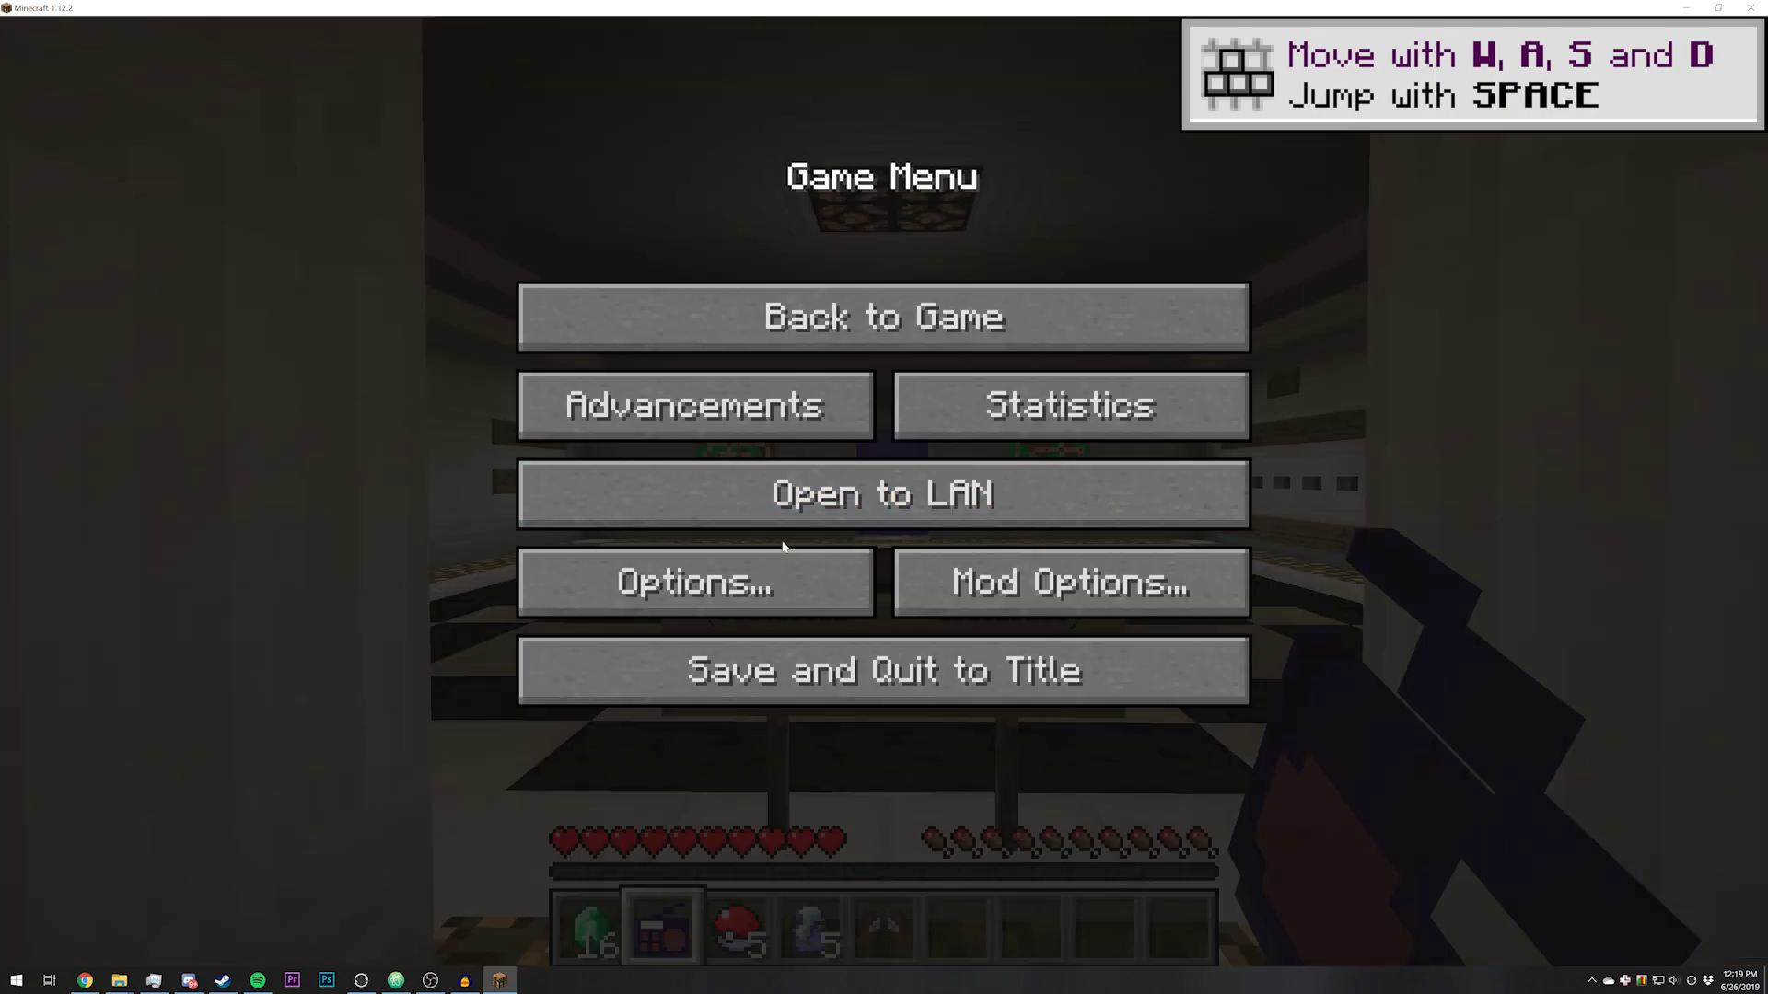
click(789, 566)
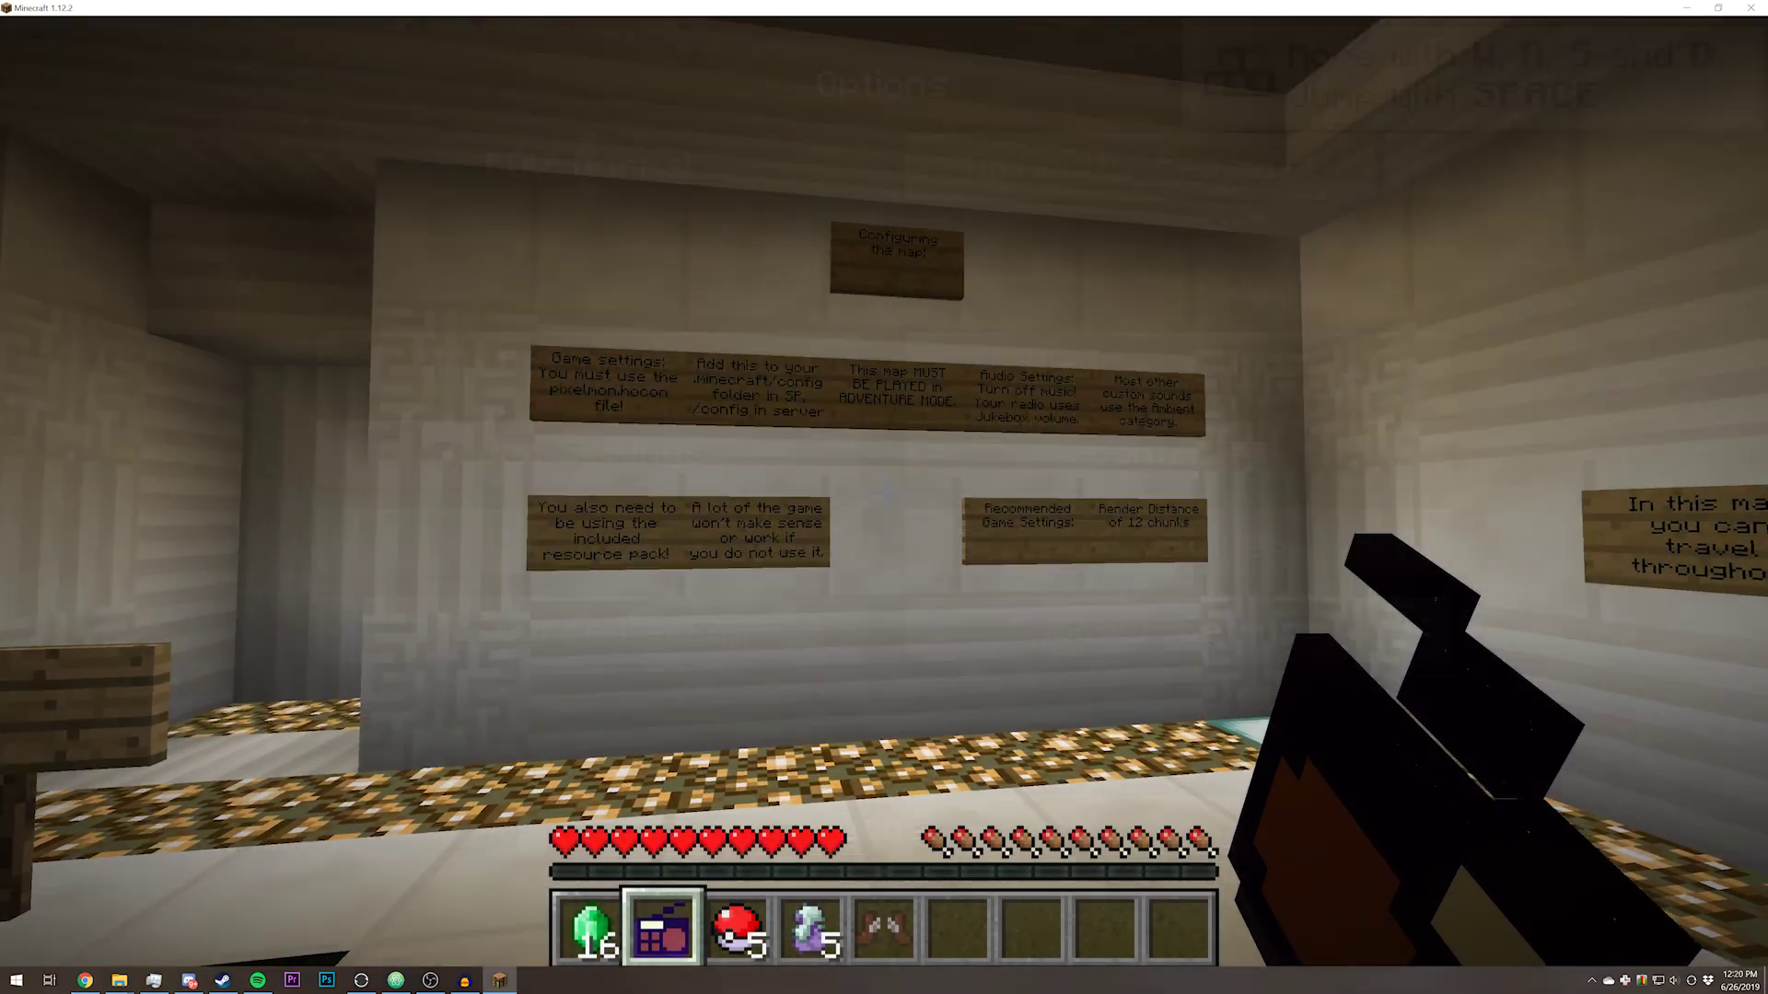
Walk up to the configuration signs and set Music volume to 0%.
key(a)
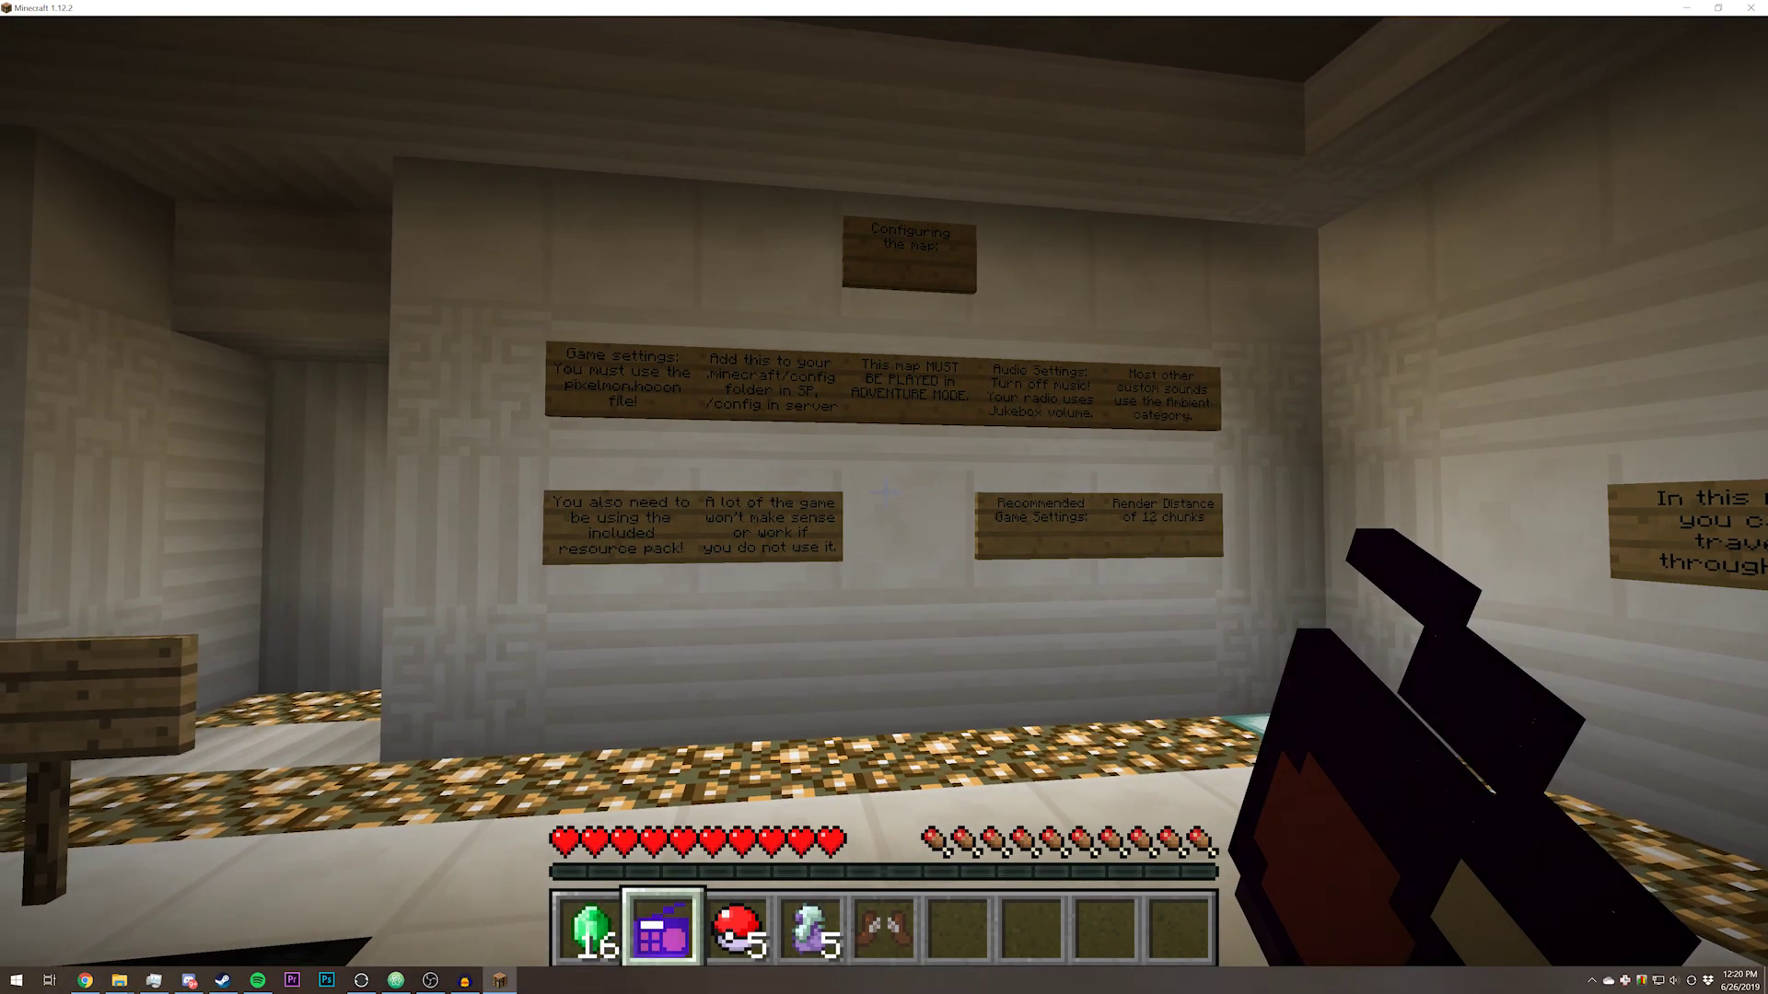
key(w)
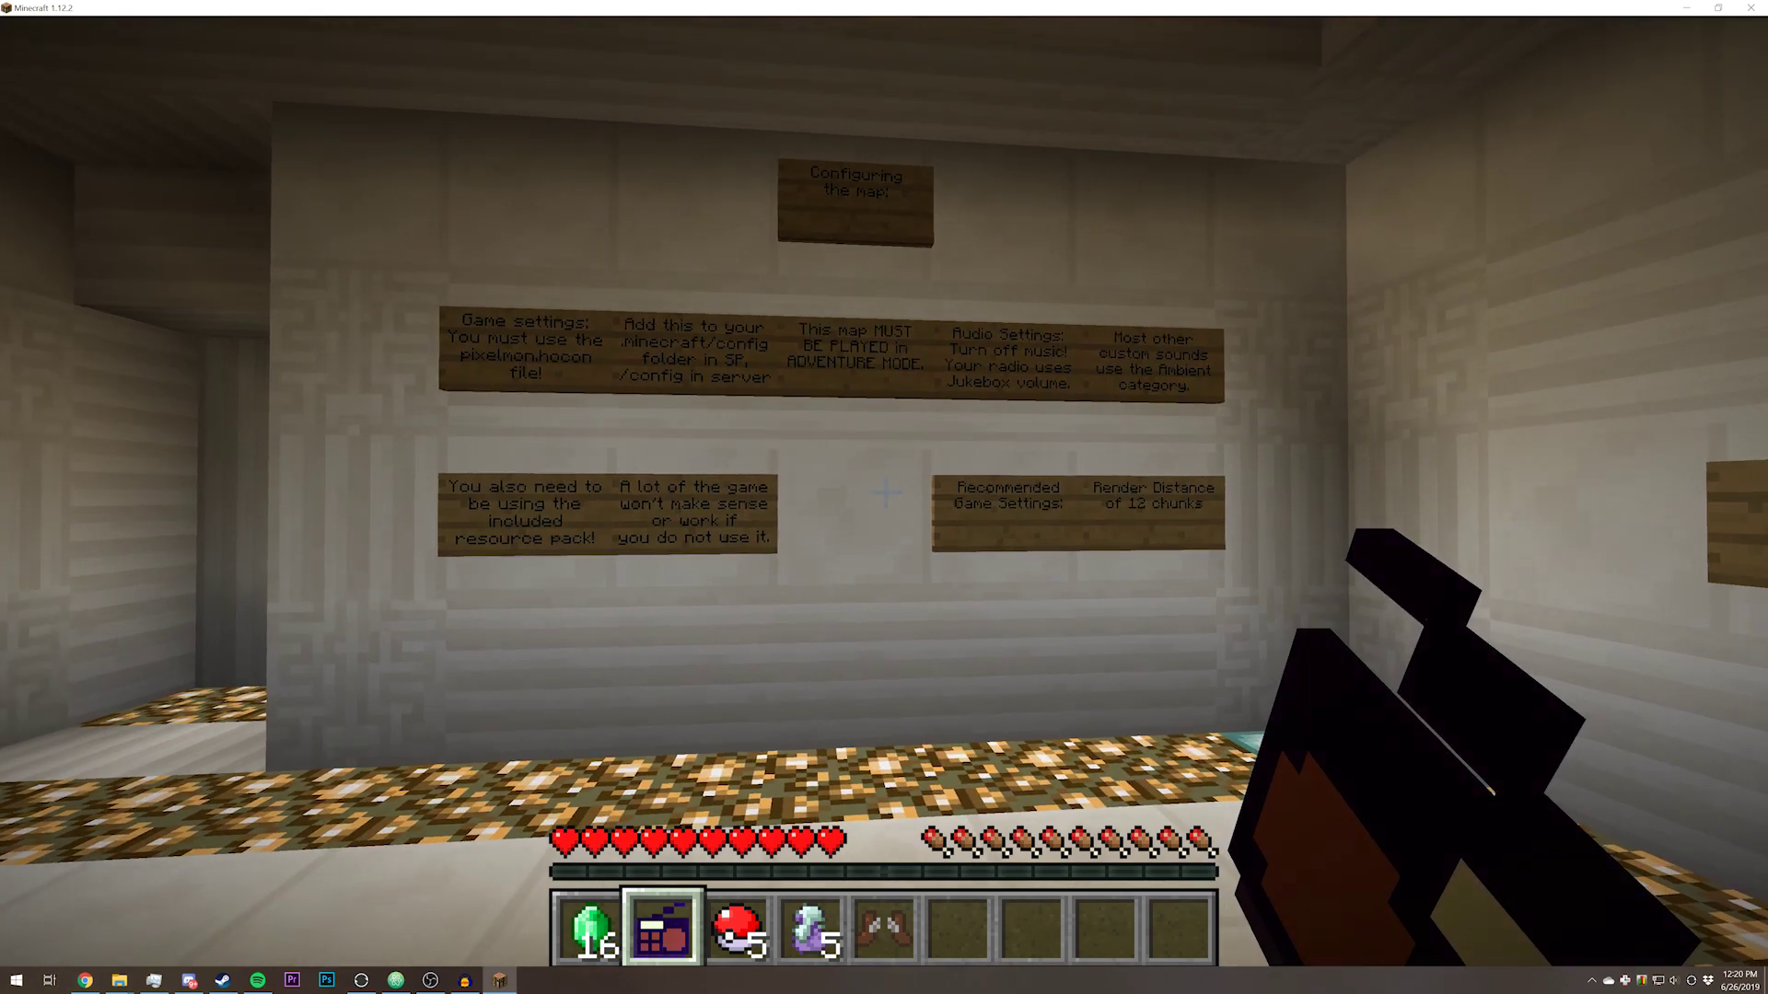
key(Escape)
click(816, 566)
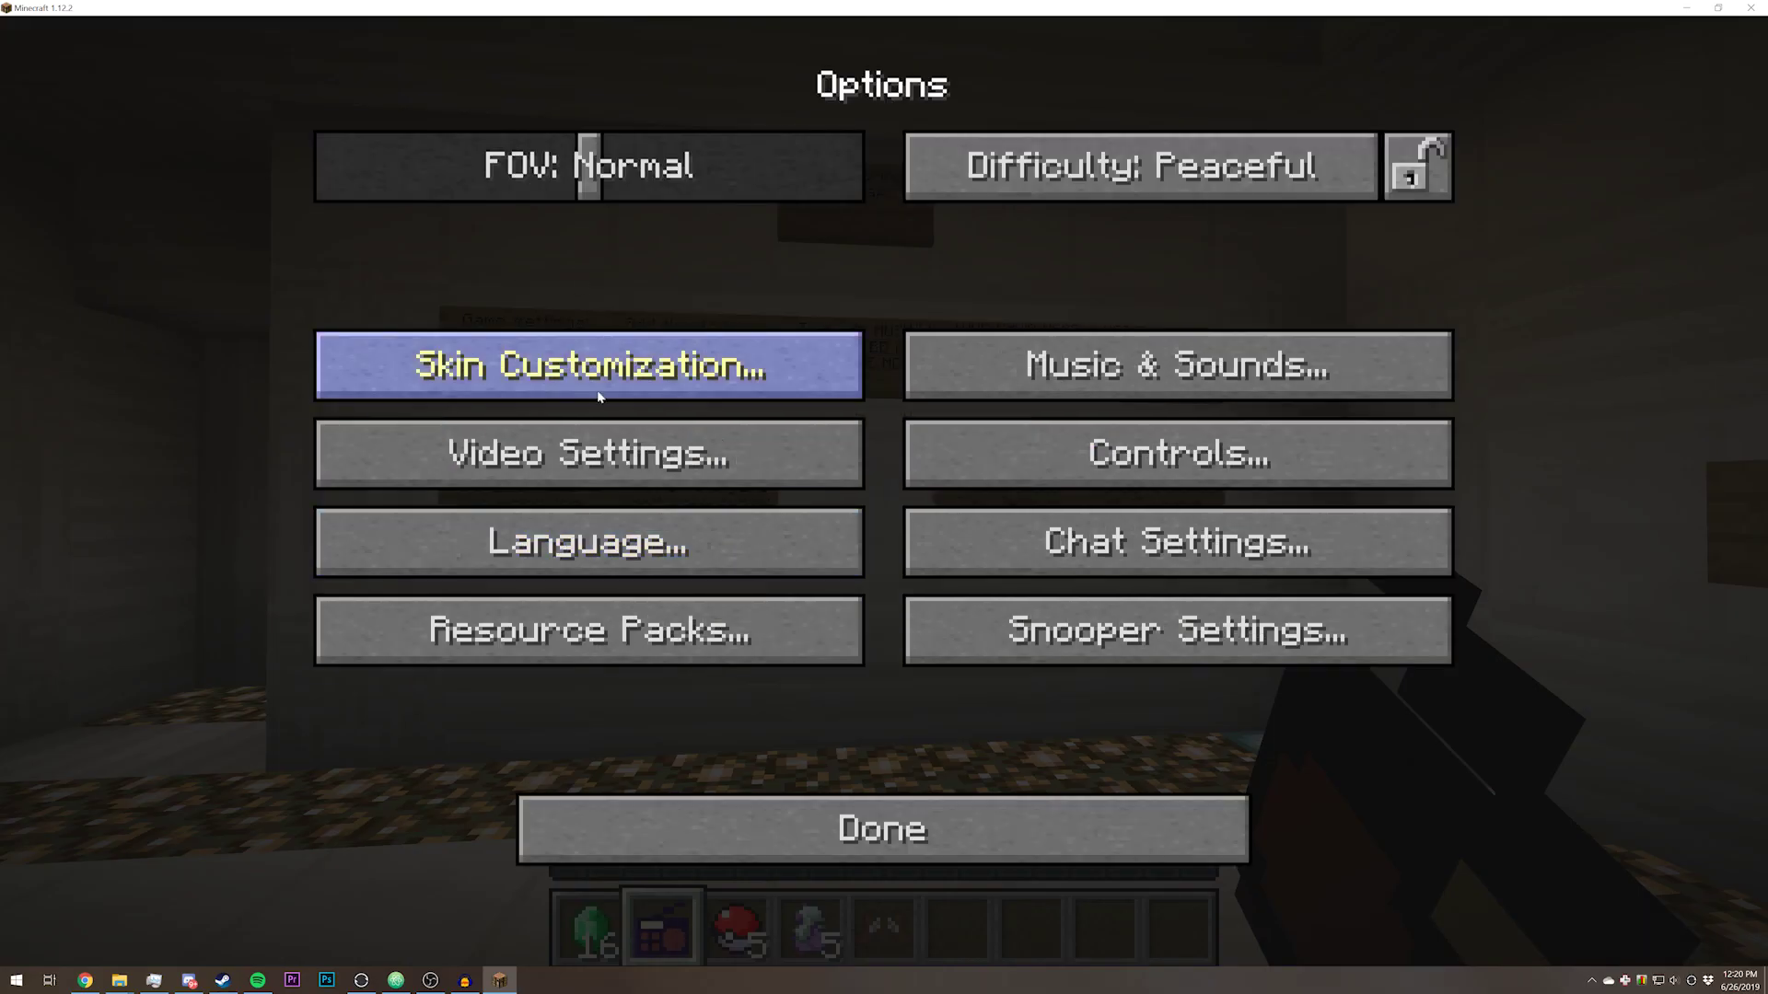
click(1132, 373)
drag(549, 240, 322, 280)
key(Escape)
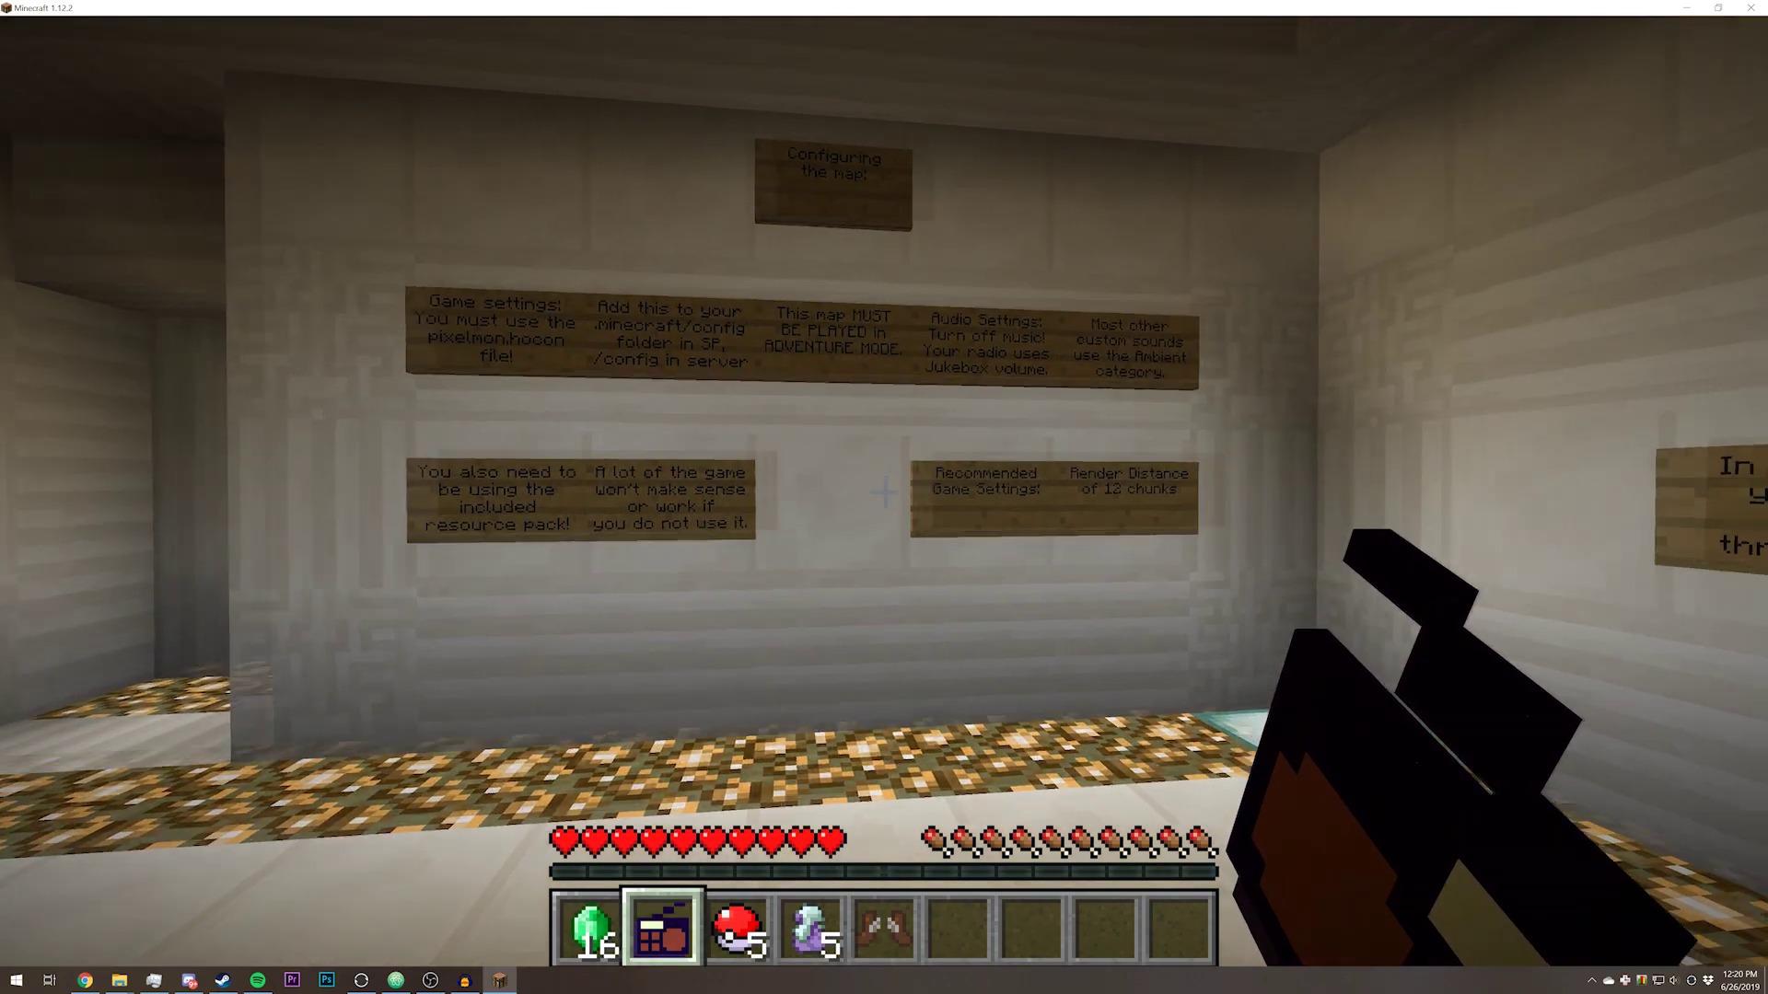
Confirm render distance stays at 12 chunks, then walk toward the portal wall.
key(Escape)
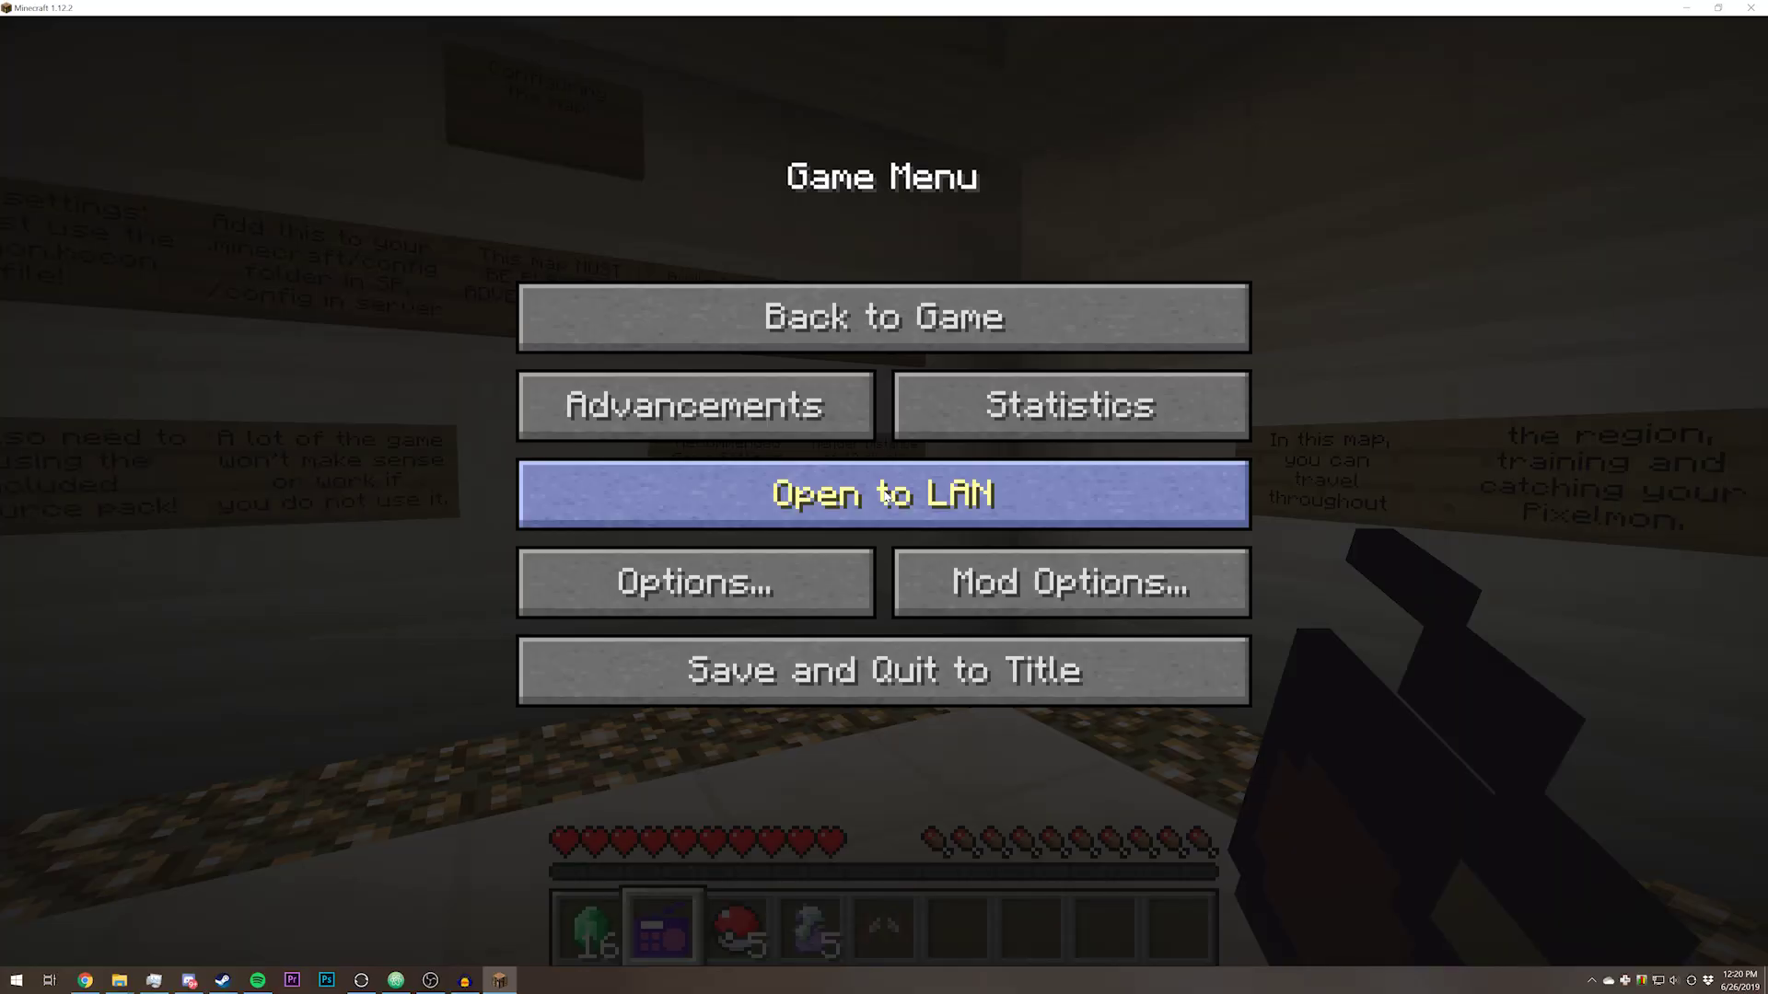
click(787, 578)
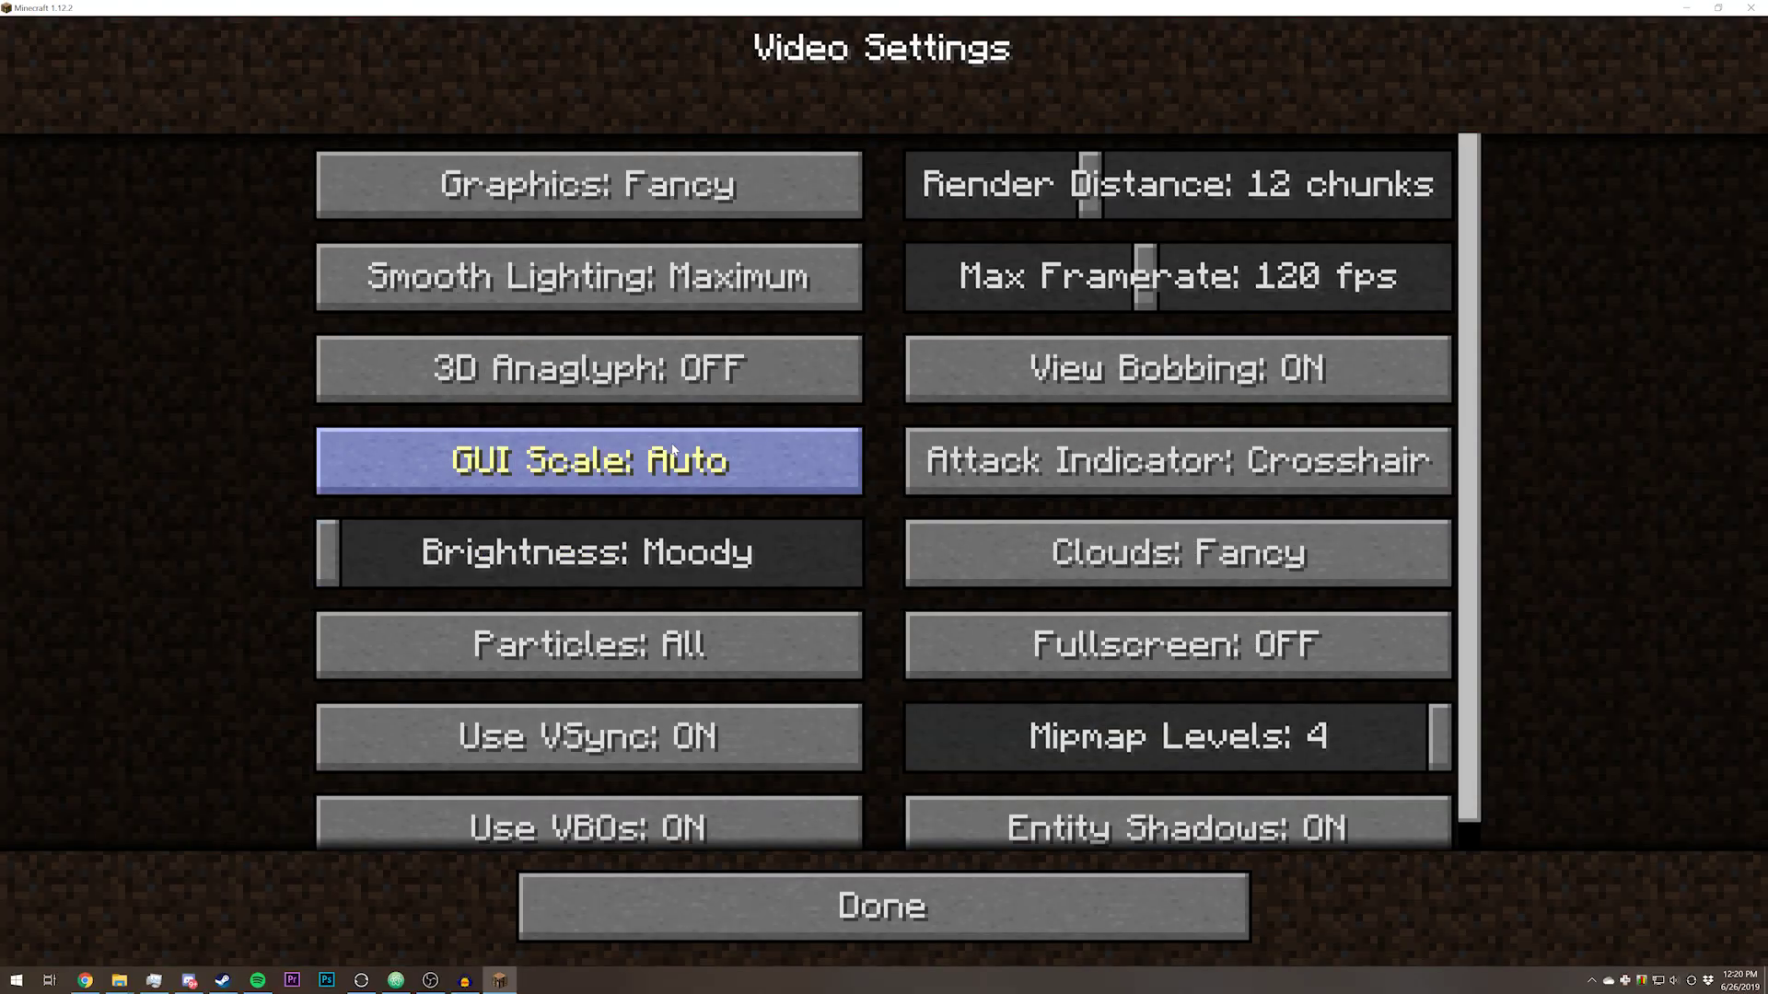
click(937, 903)
click(936, 837)
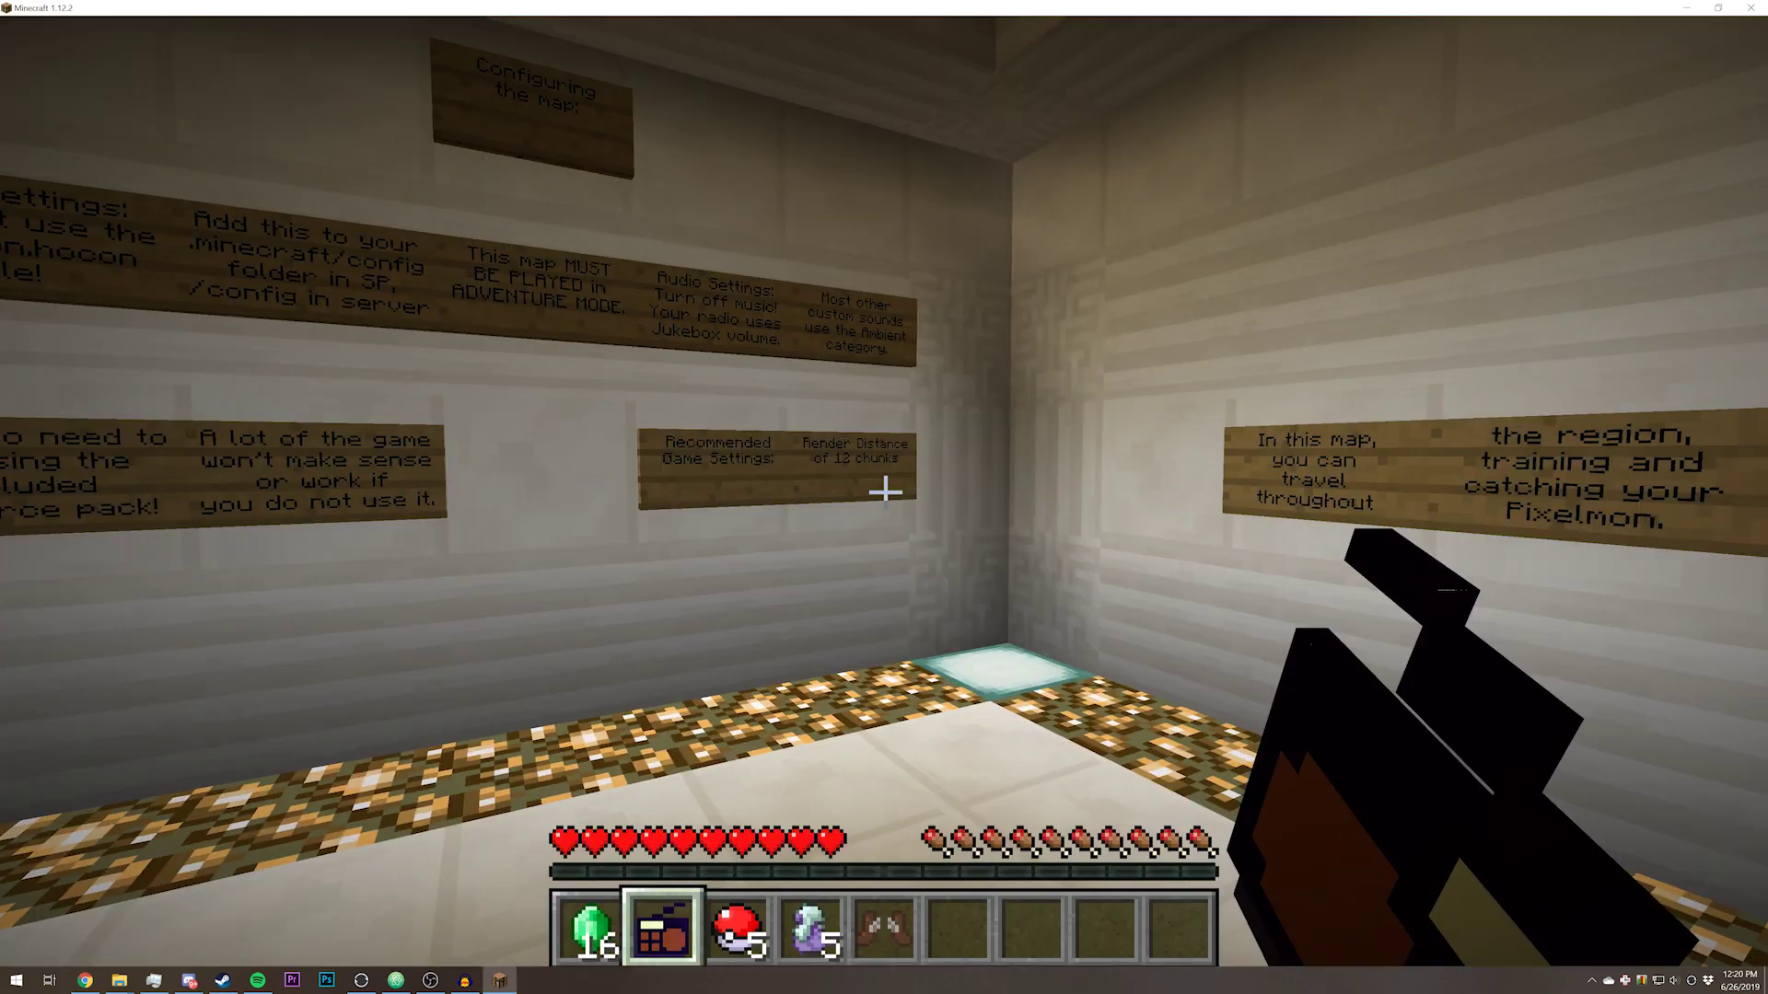
key(s)
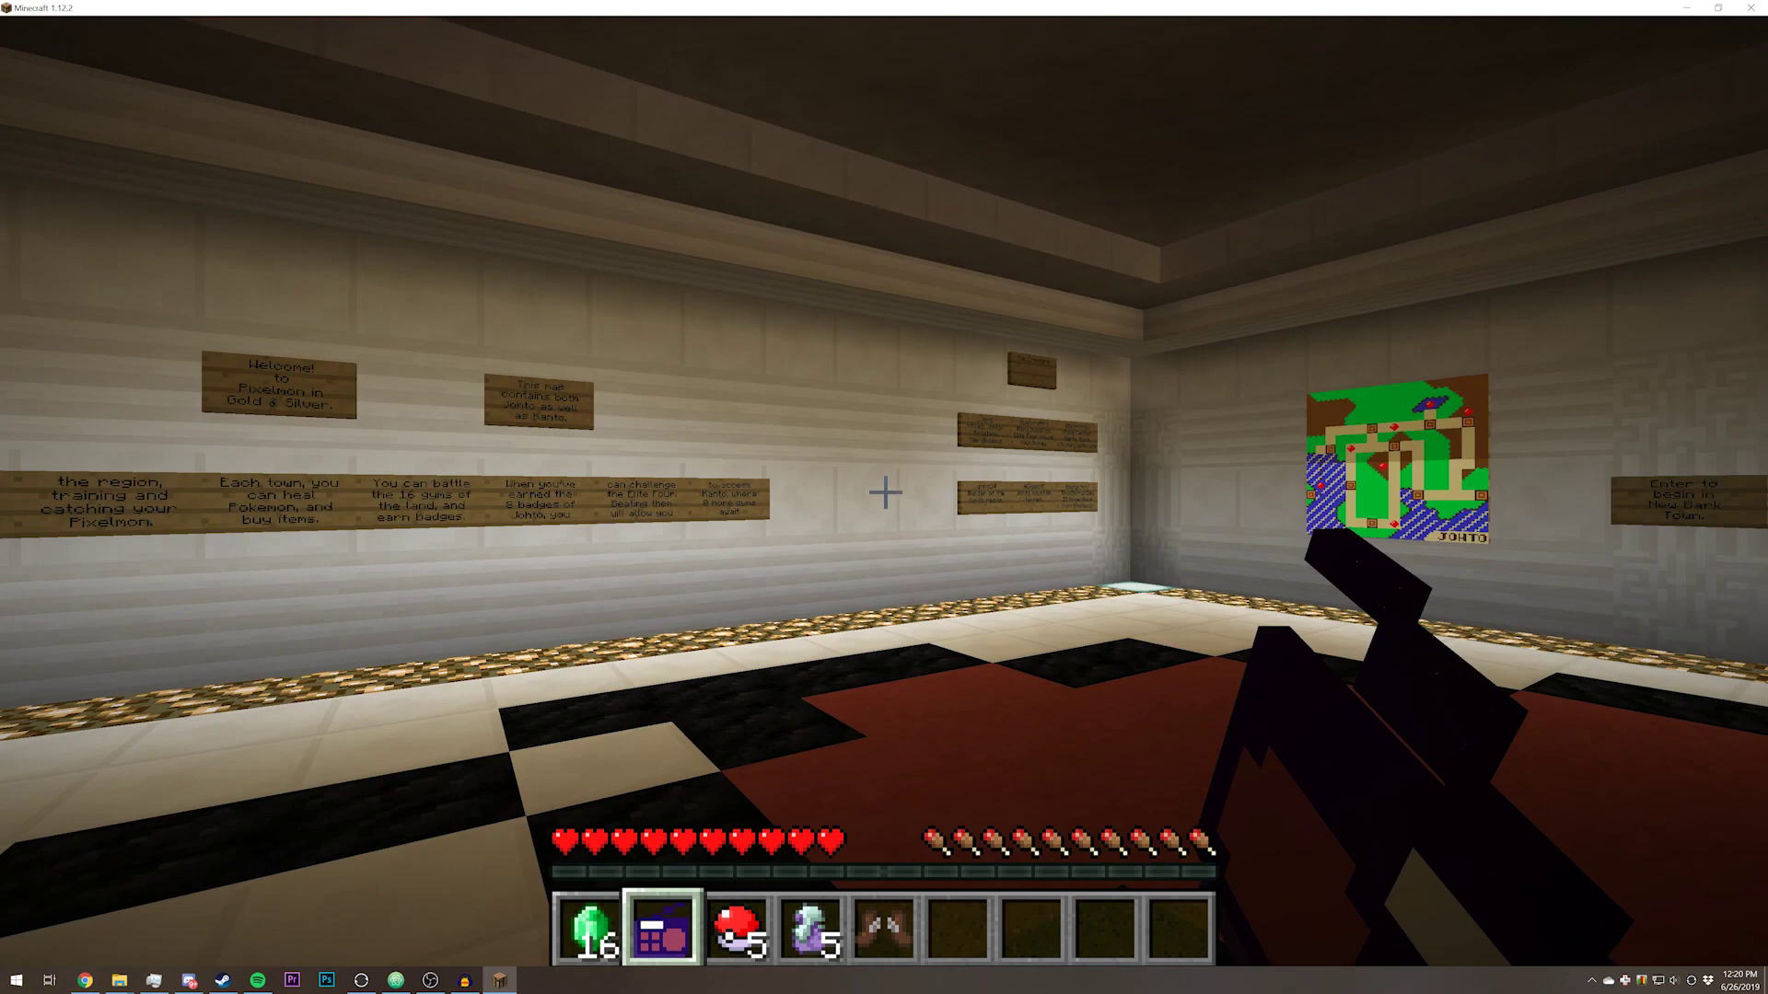
key(w)
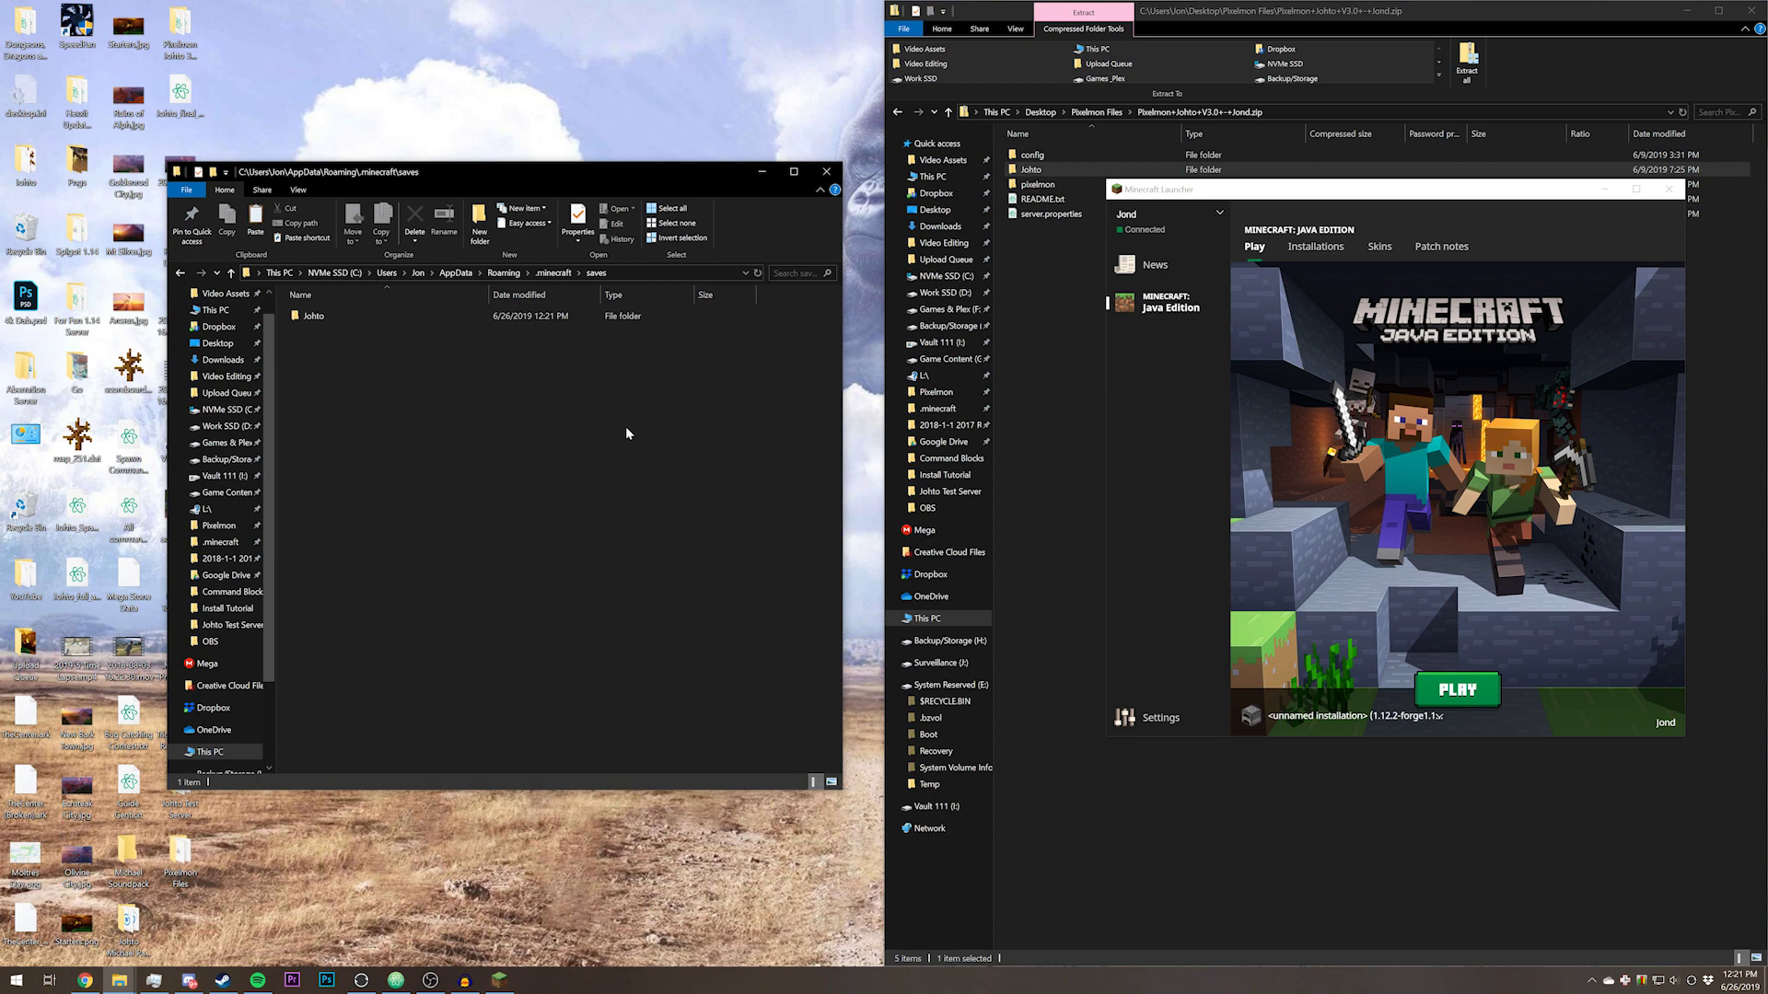
Open the empty _Johto folder in .minecraft and select its full path.
click(553, 273)
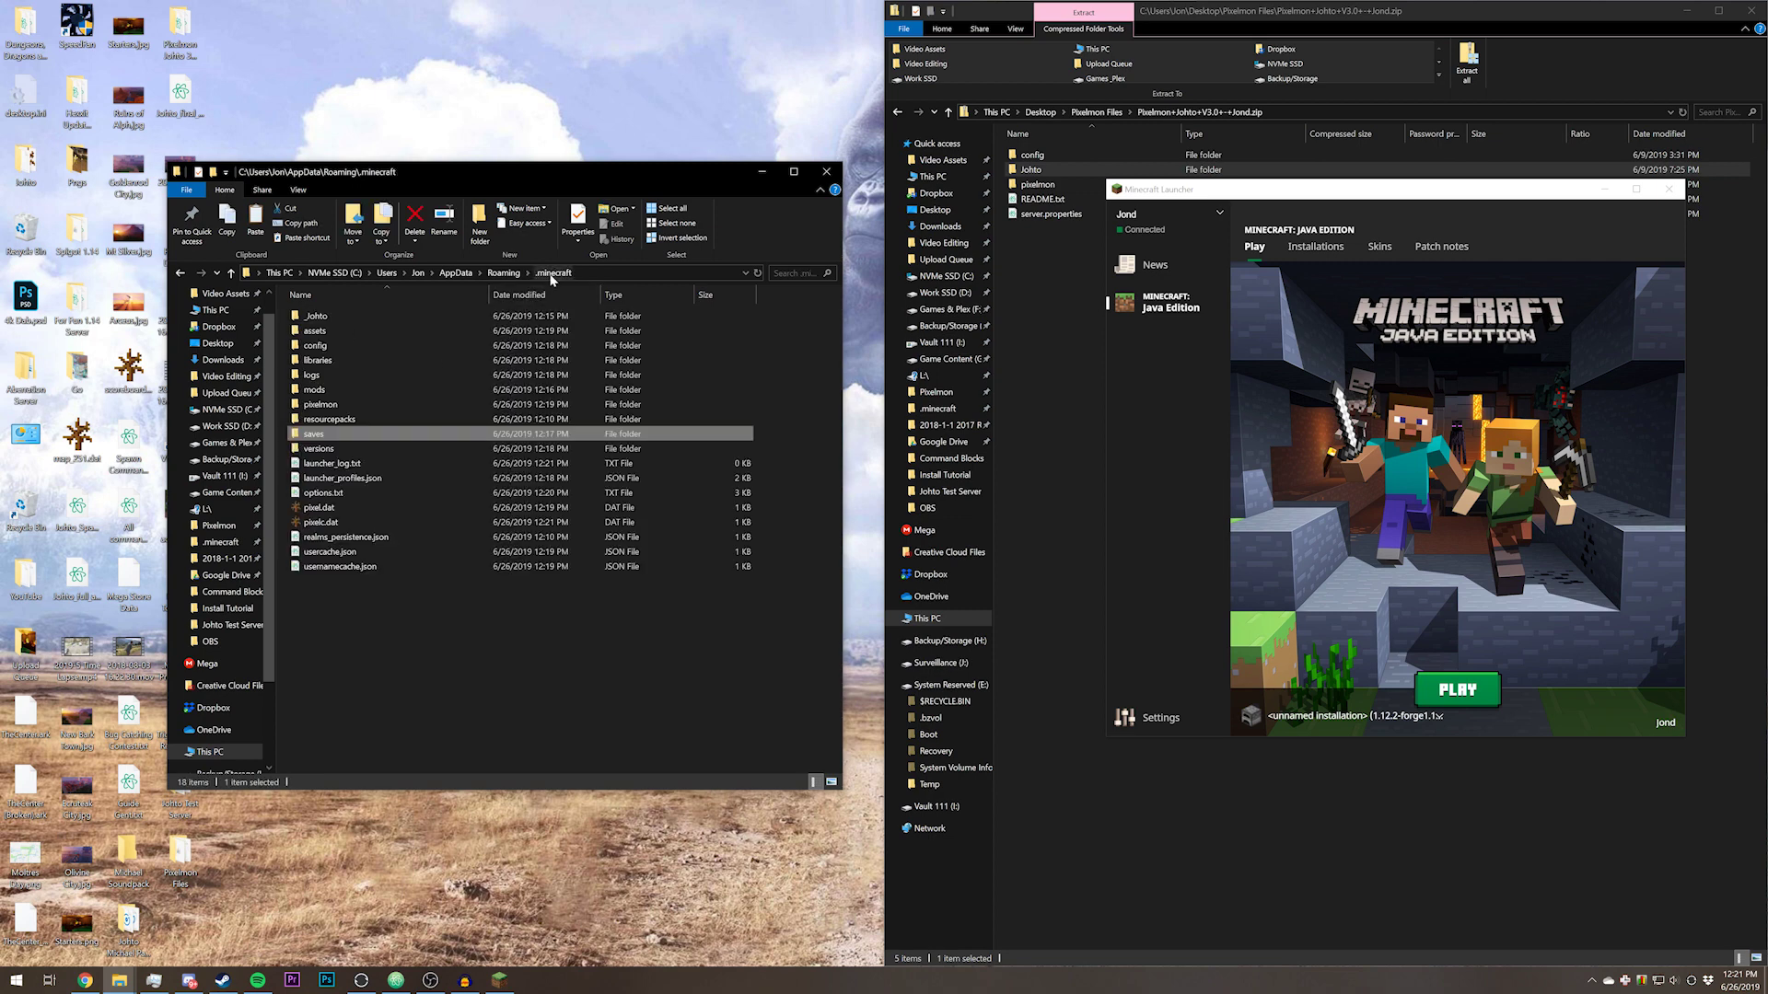
double_click(394, 323)
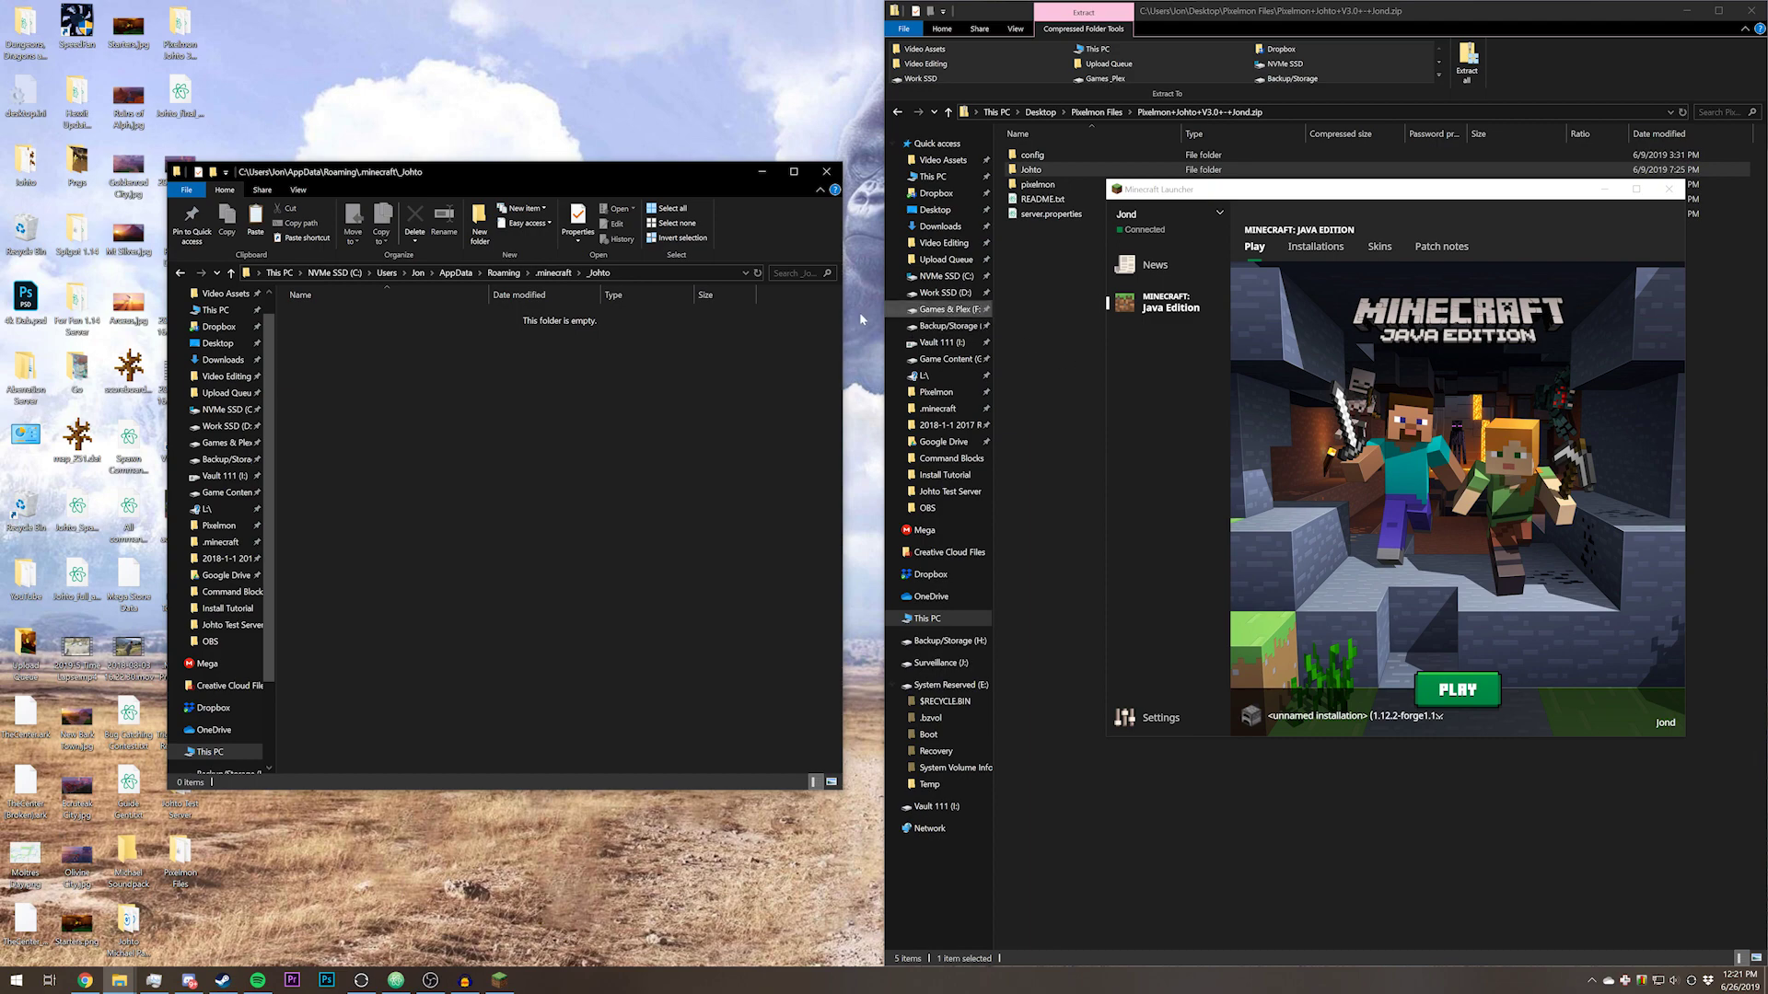
click(644, 274)
click(1404, 533)
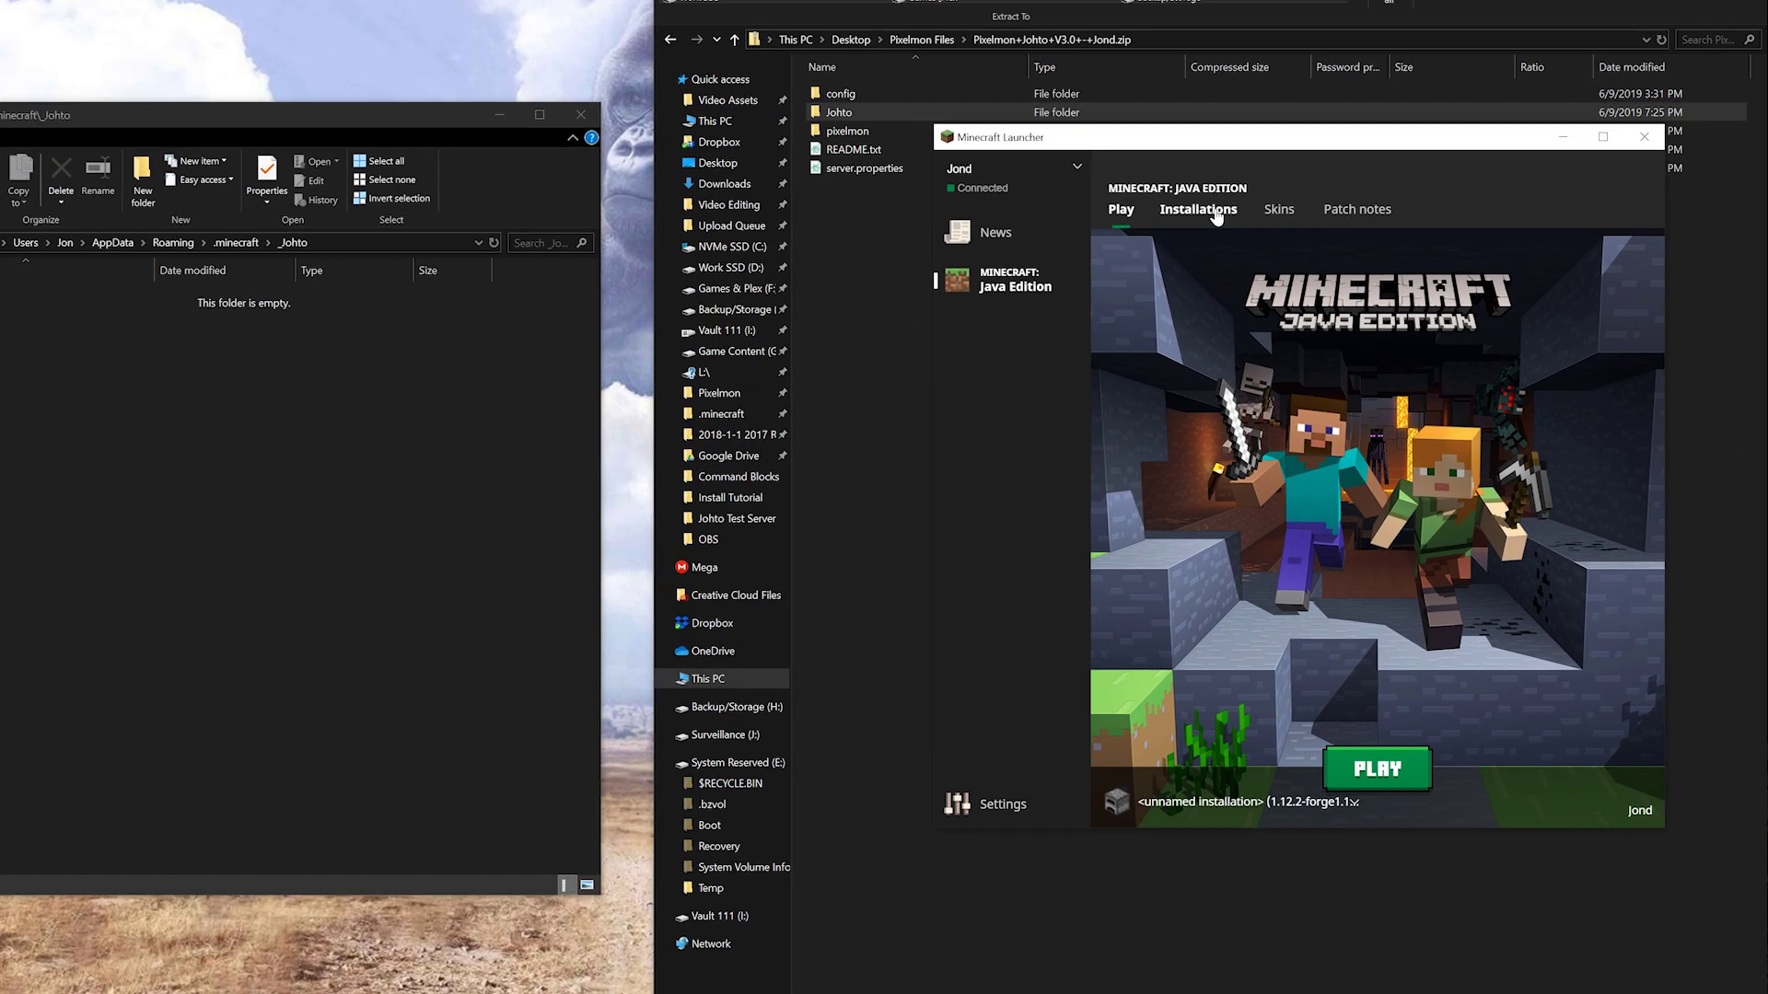
Edit the Forge 1.12.2 installation so its game directory is .minecraft\_Johto, and save.
click(1216, 214)
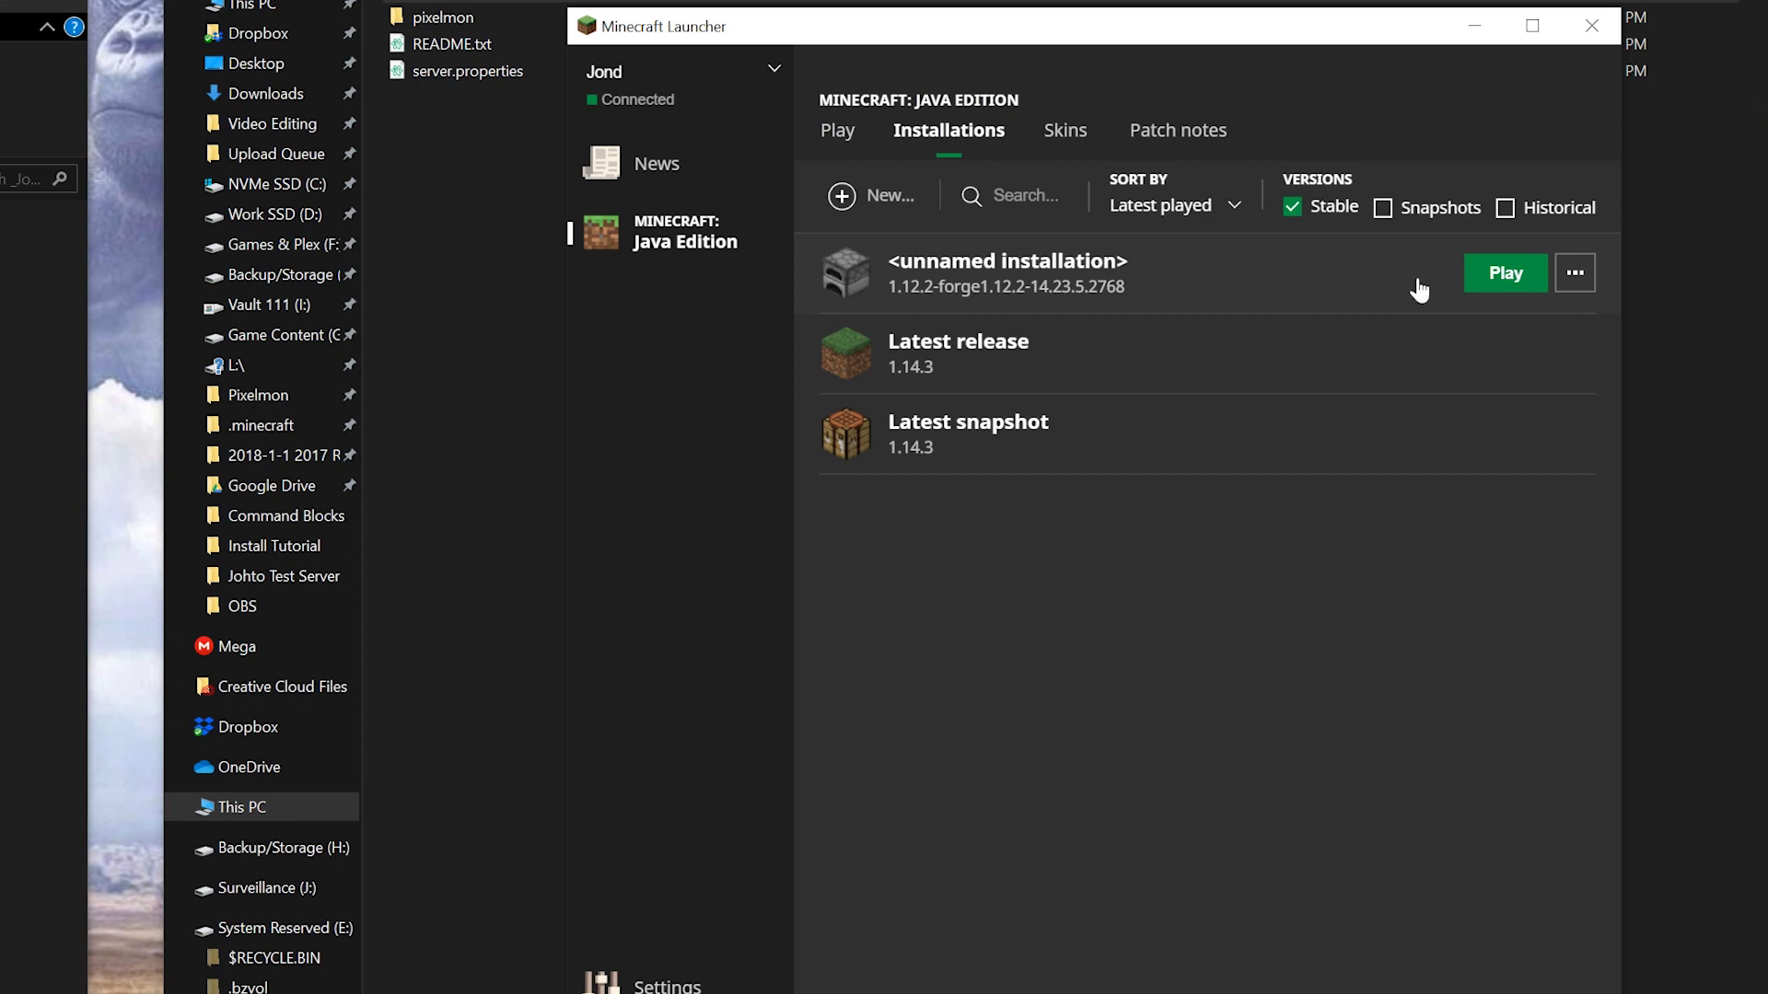
click(1632, 308)
click(1583, 327)
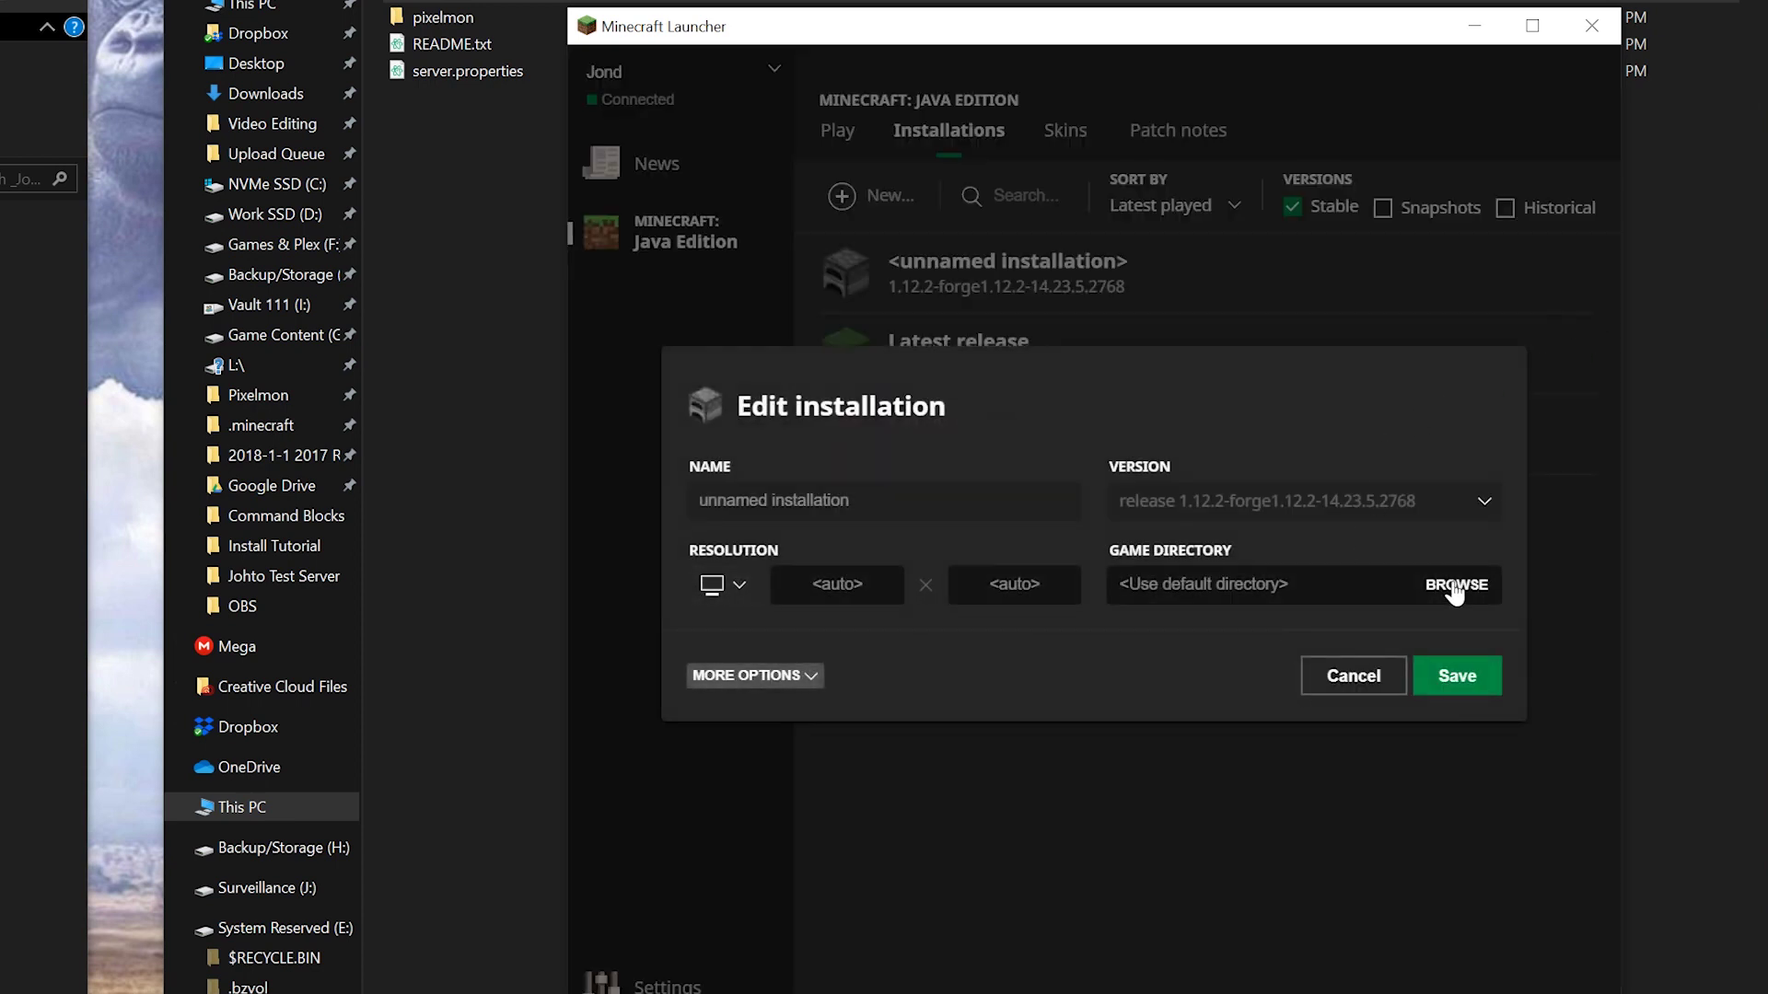
click(1455, 589)
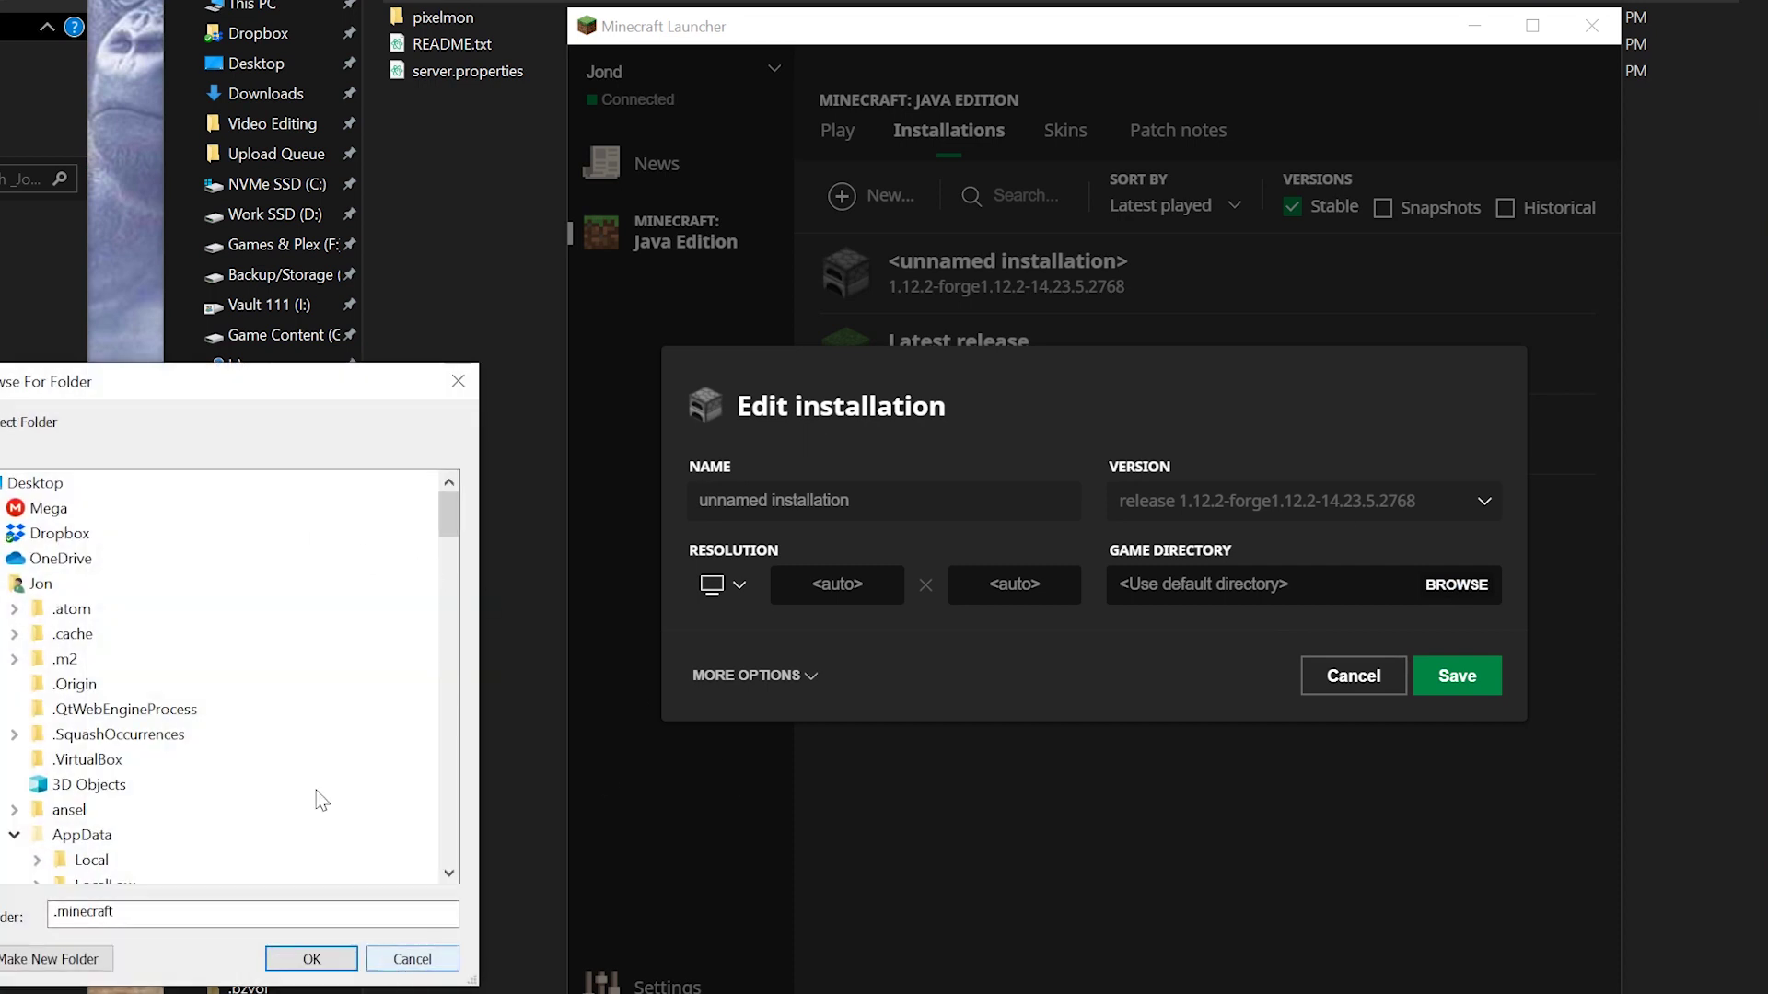
scroll(322, 773, down, 3)
scroll(191, 810, down, 2)
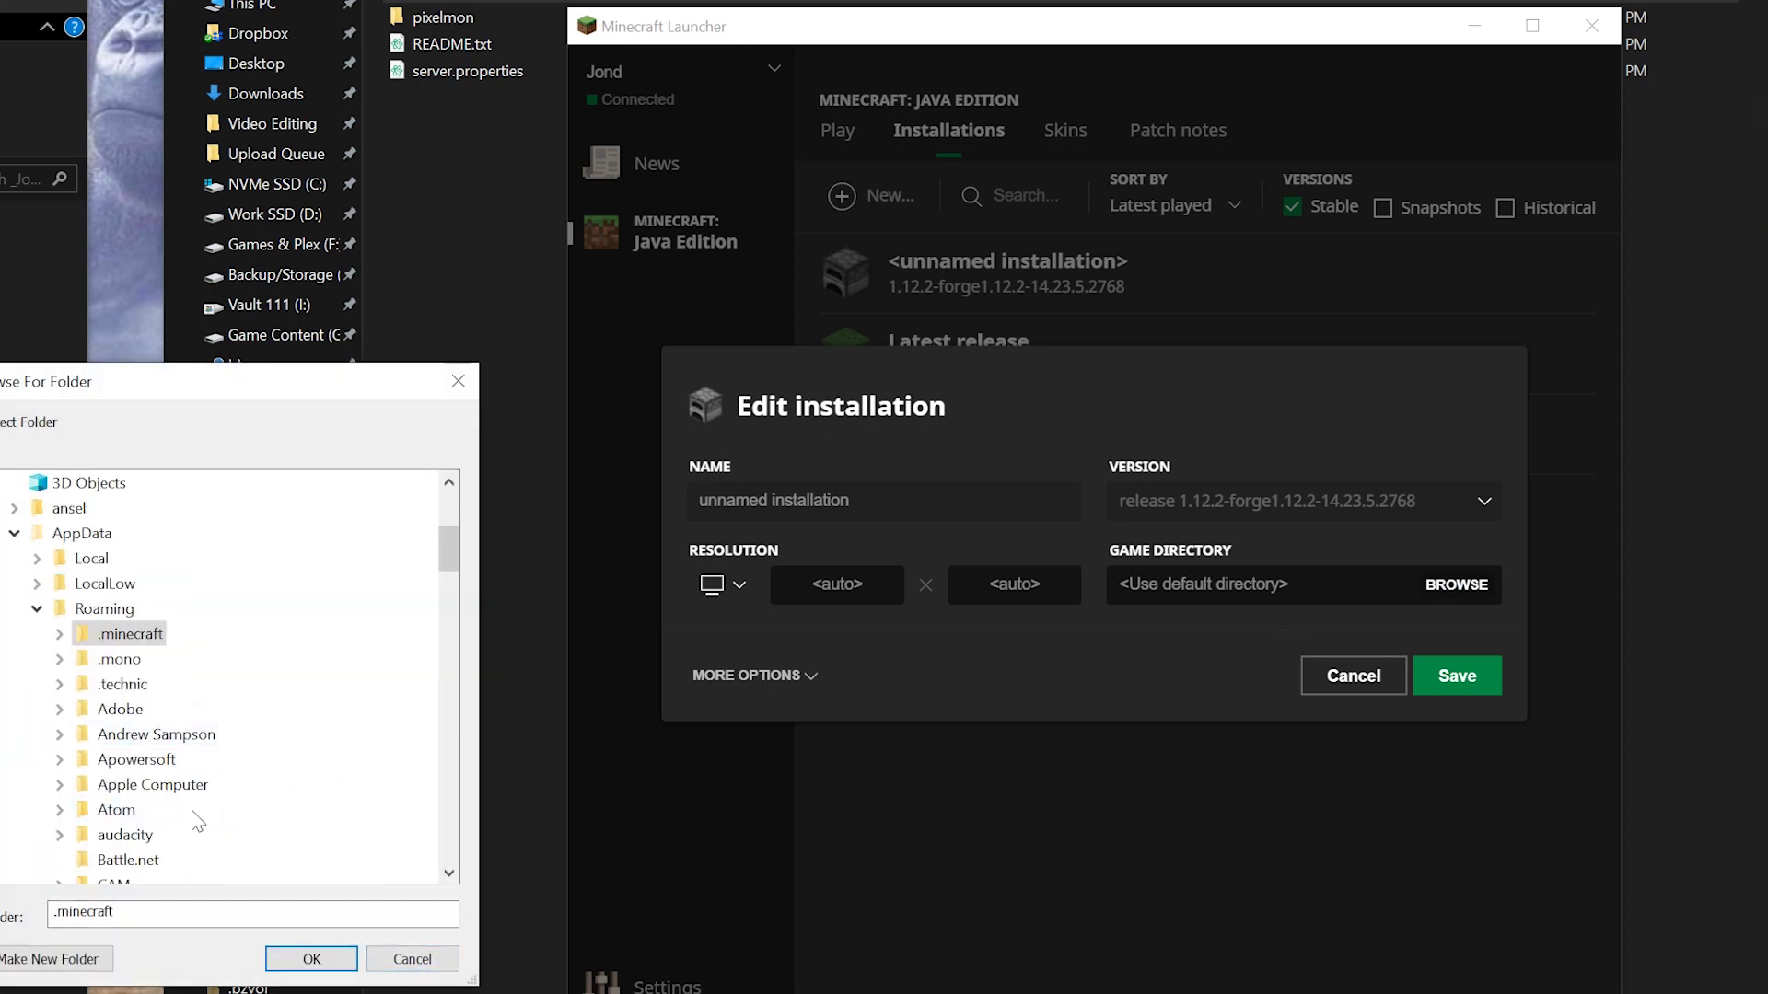
click(59, 558)
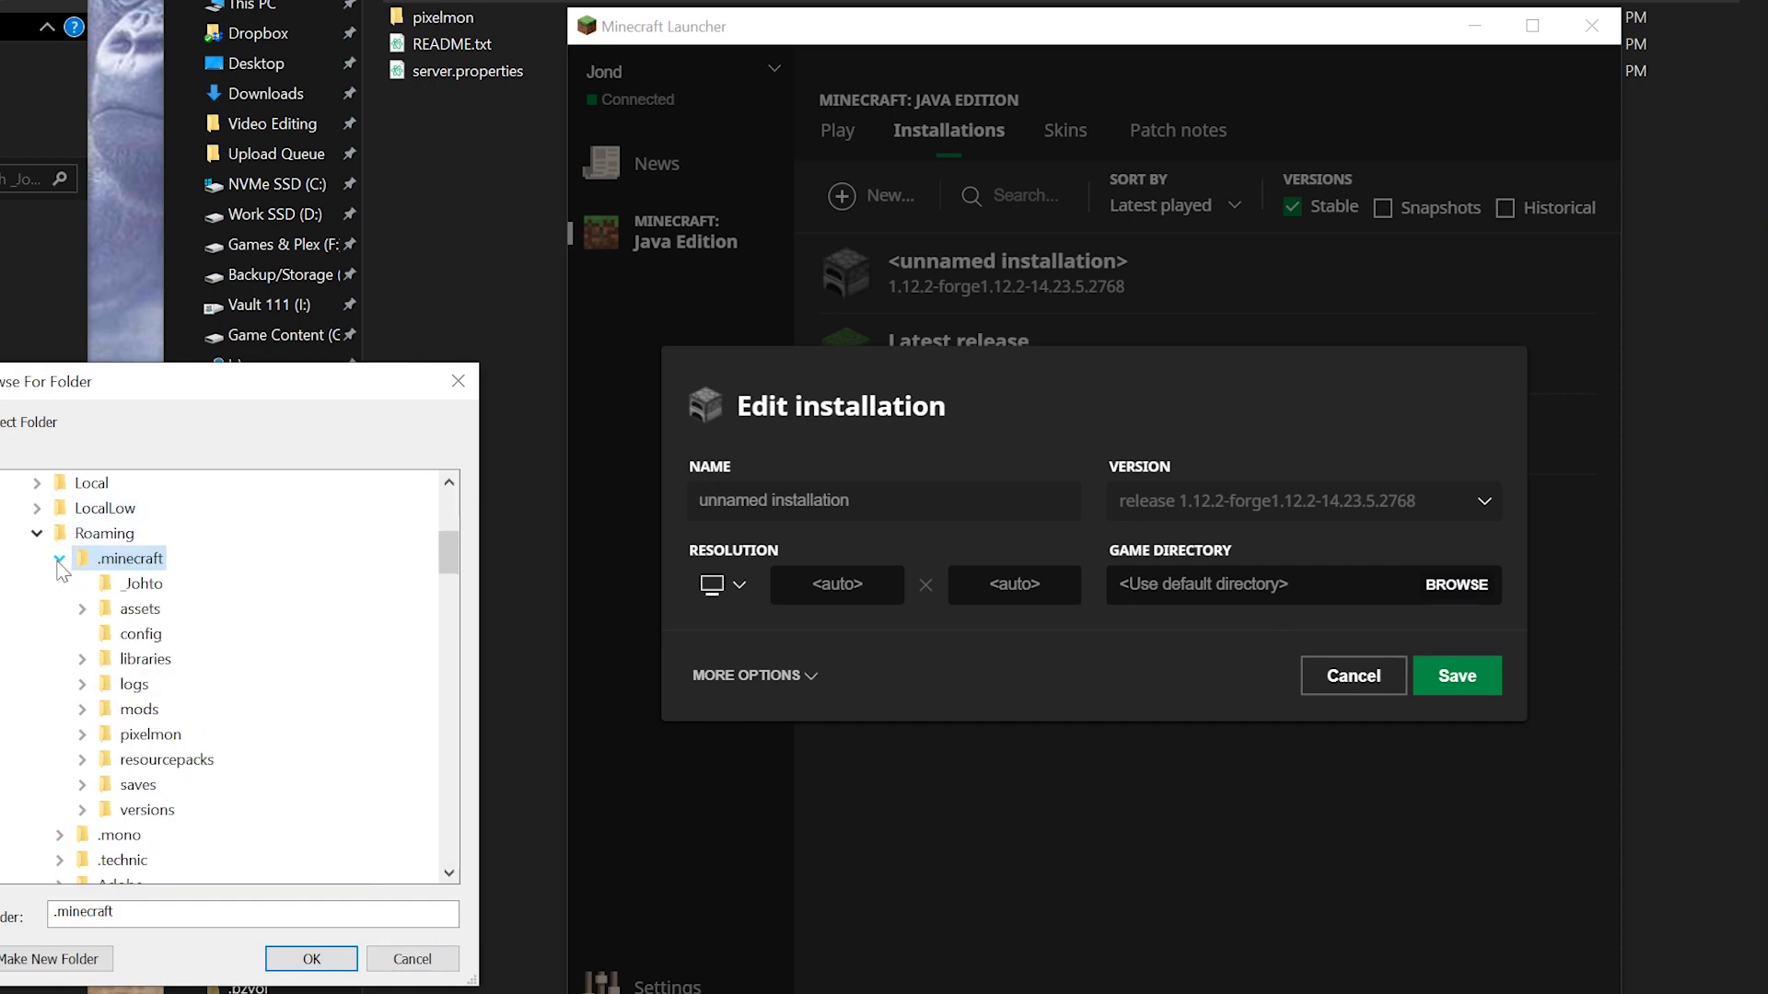
click(129, 587)
click(312, 958)
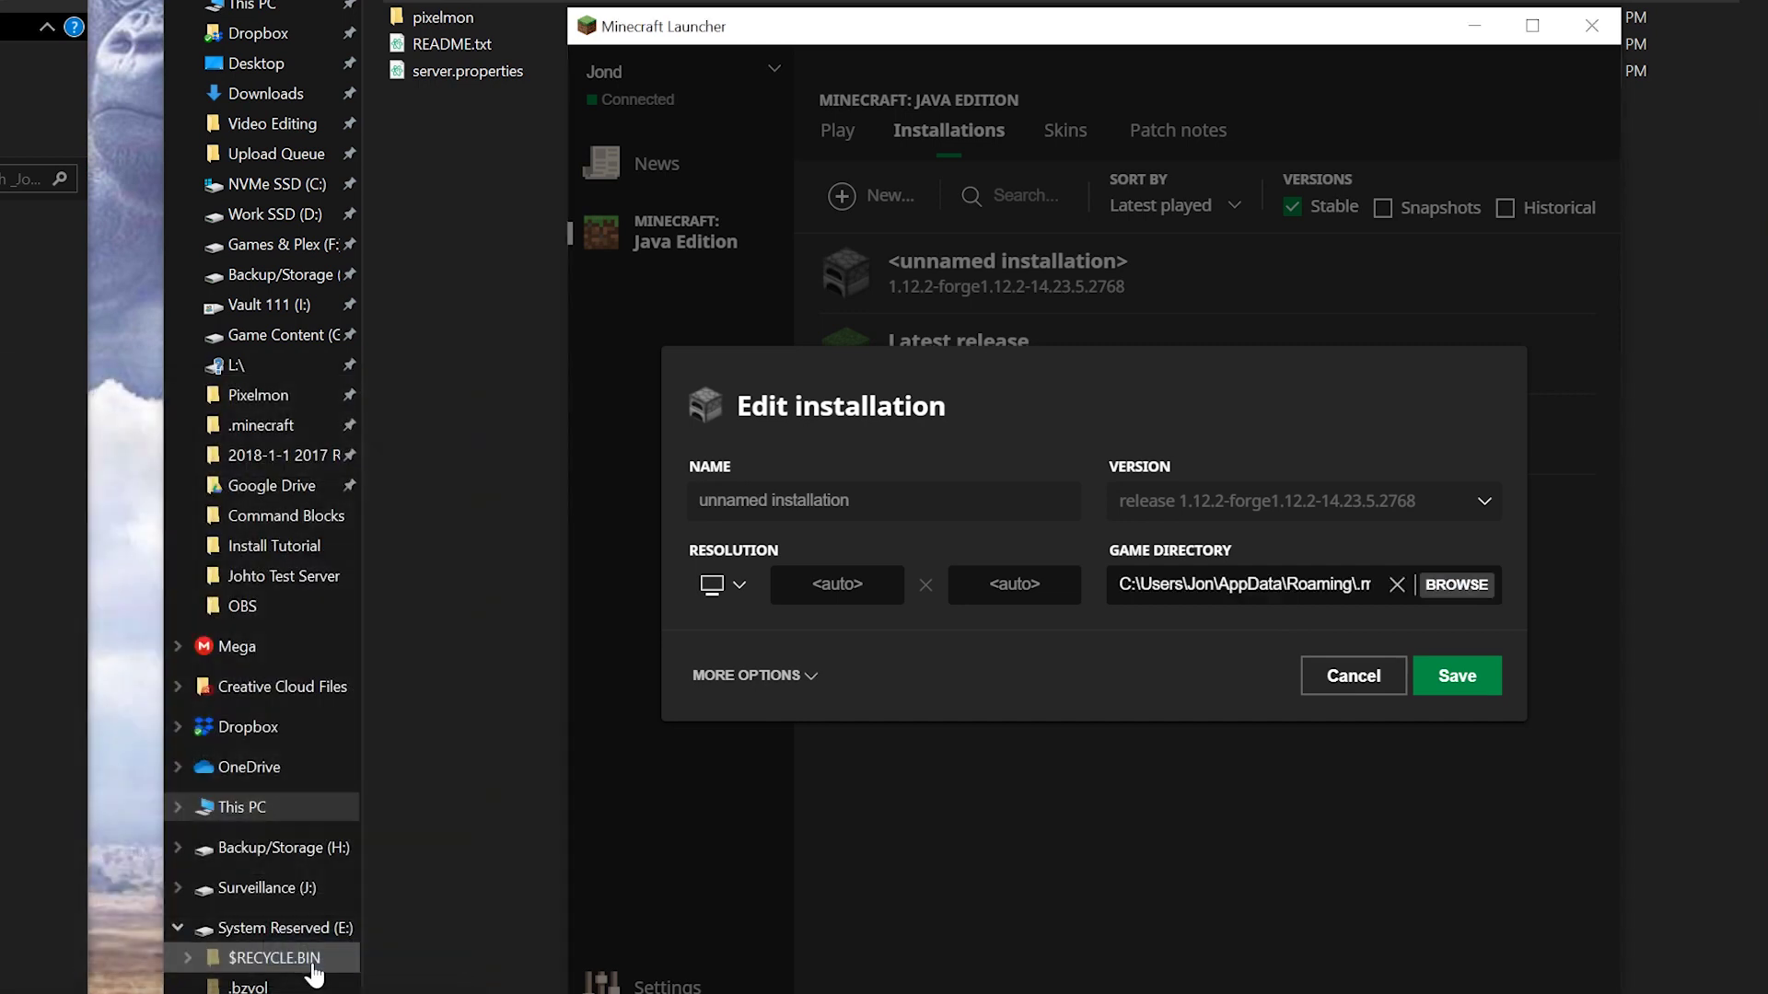
click(1440, 689)
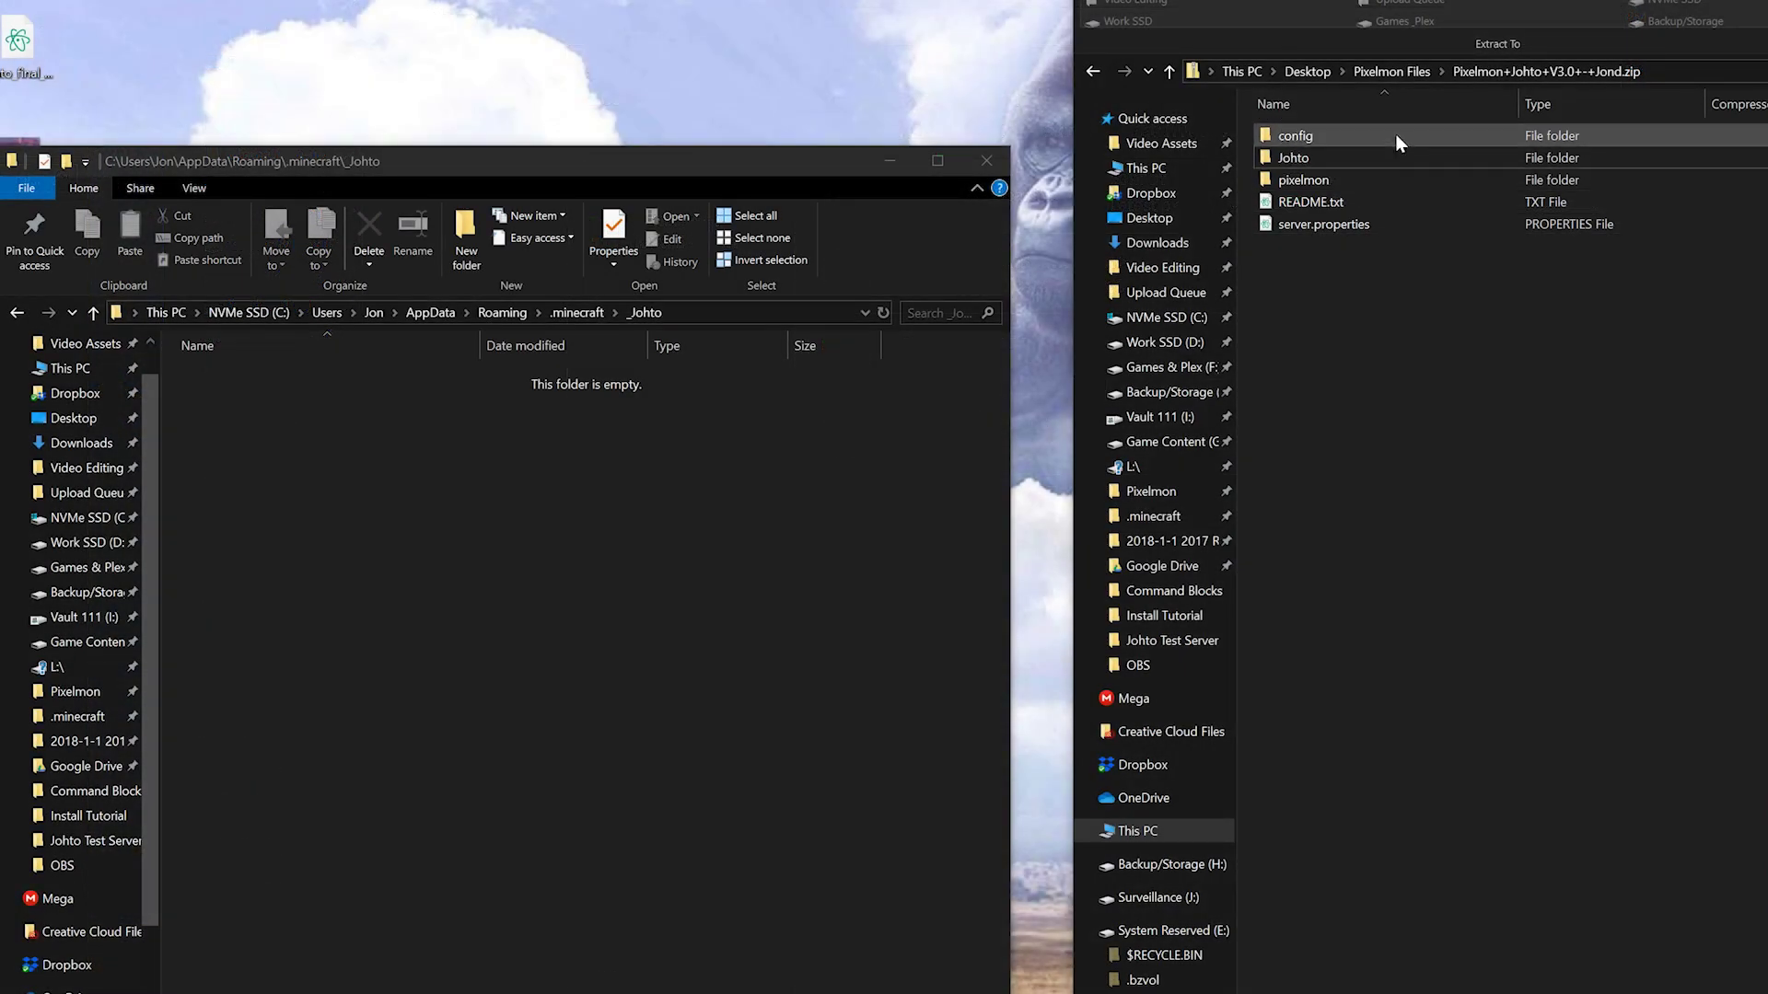
Copy the config and pixelmon folders from the zip into _Johto.
click(1396, 139)
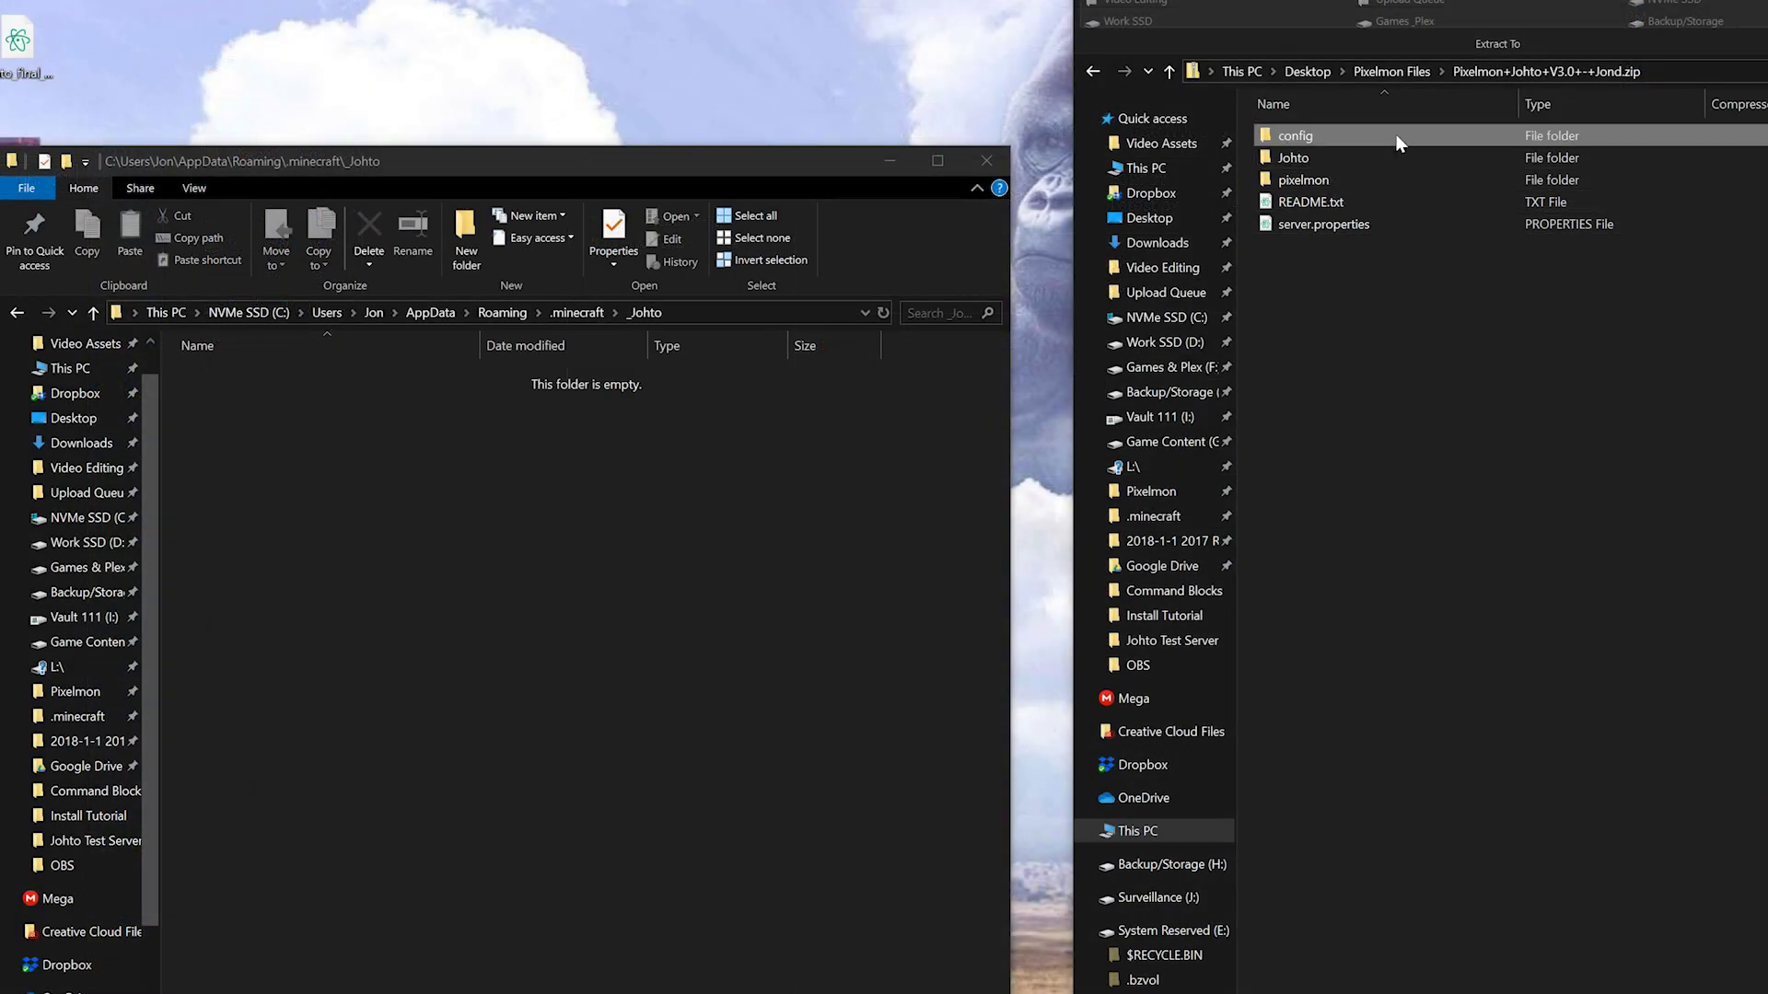
ctrl+click(1383, 181)
drag(1041, 448, 533, 580)
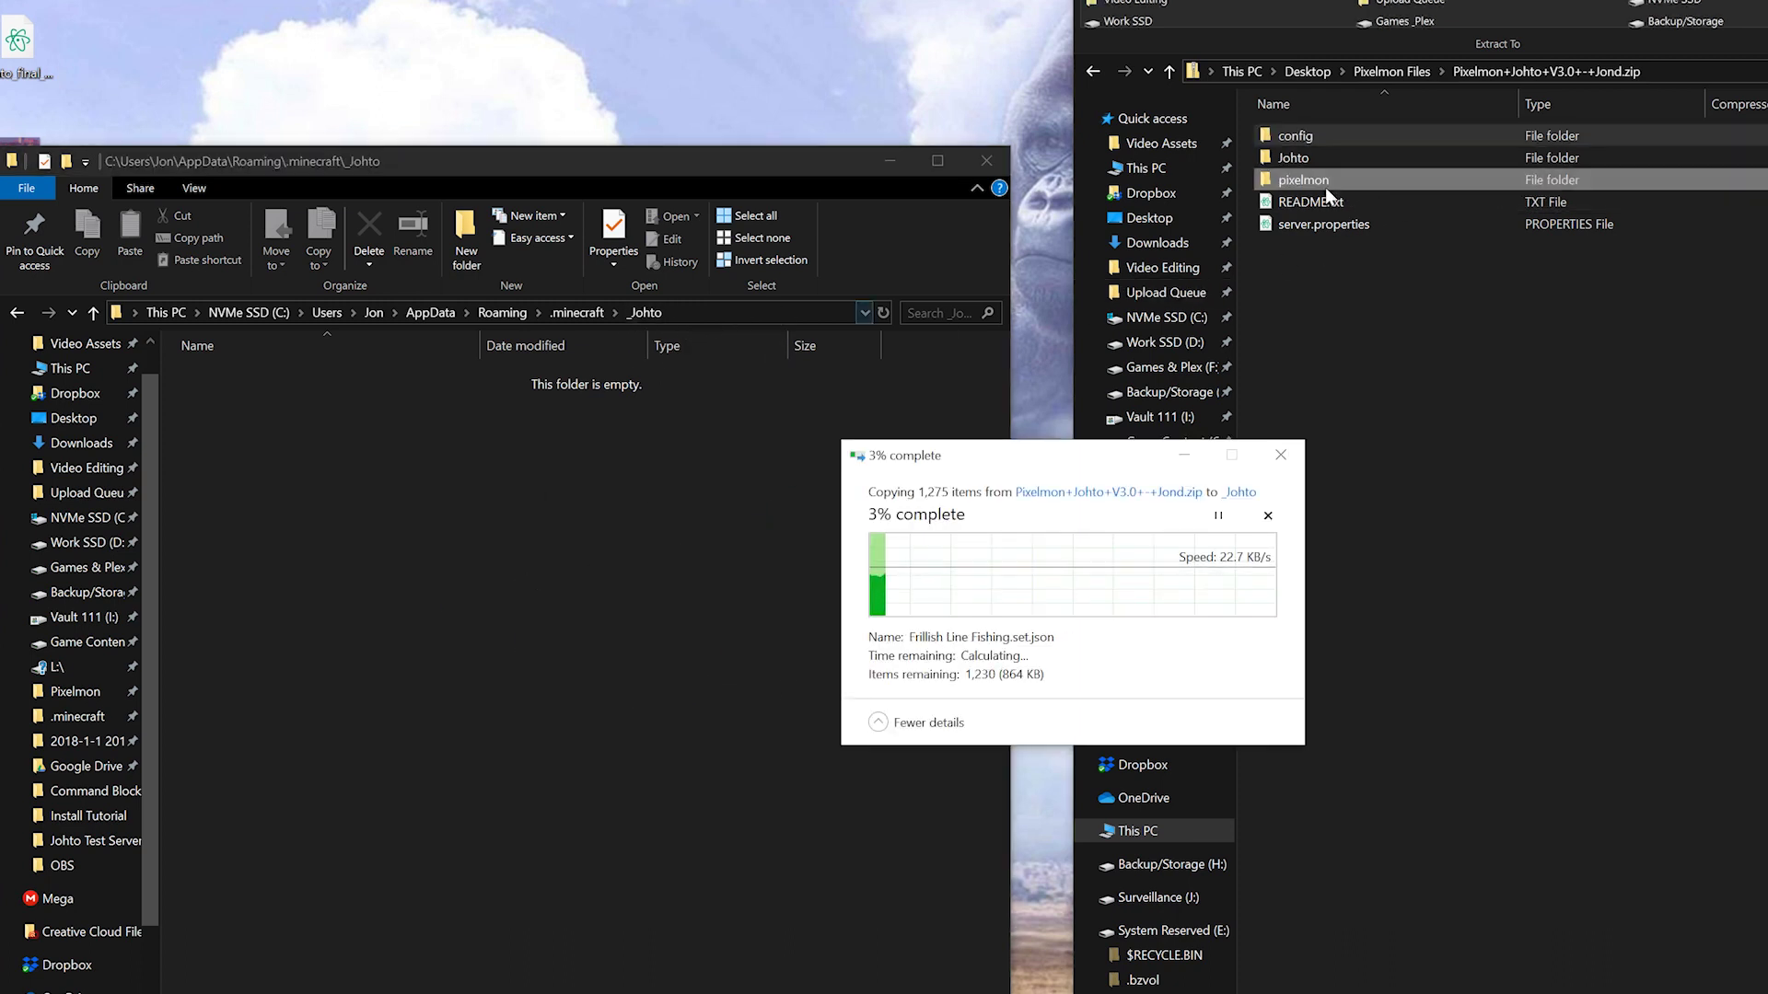
Create a saves folder holding the Johto world, then move the Pixelmon universal jar into mods.
click(505, 383)
click(479, 261)
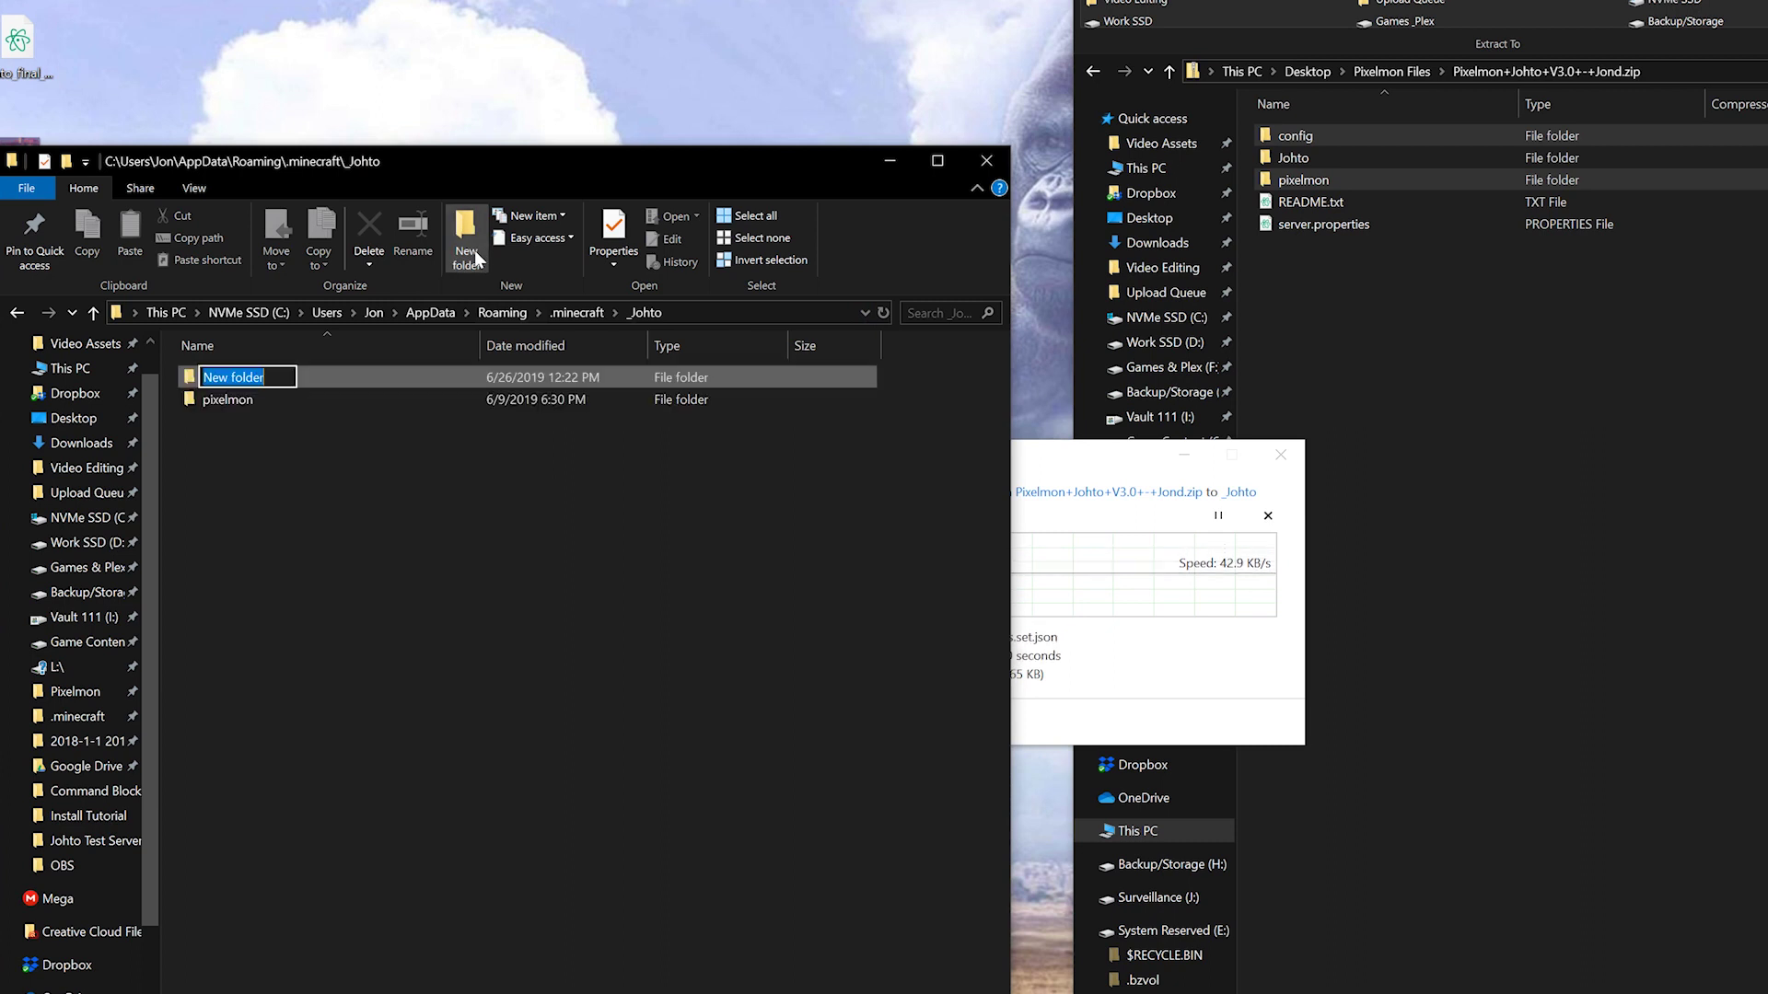
text(saves)
key(Return)
key(Return)
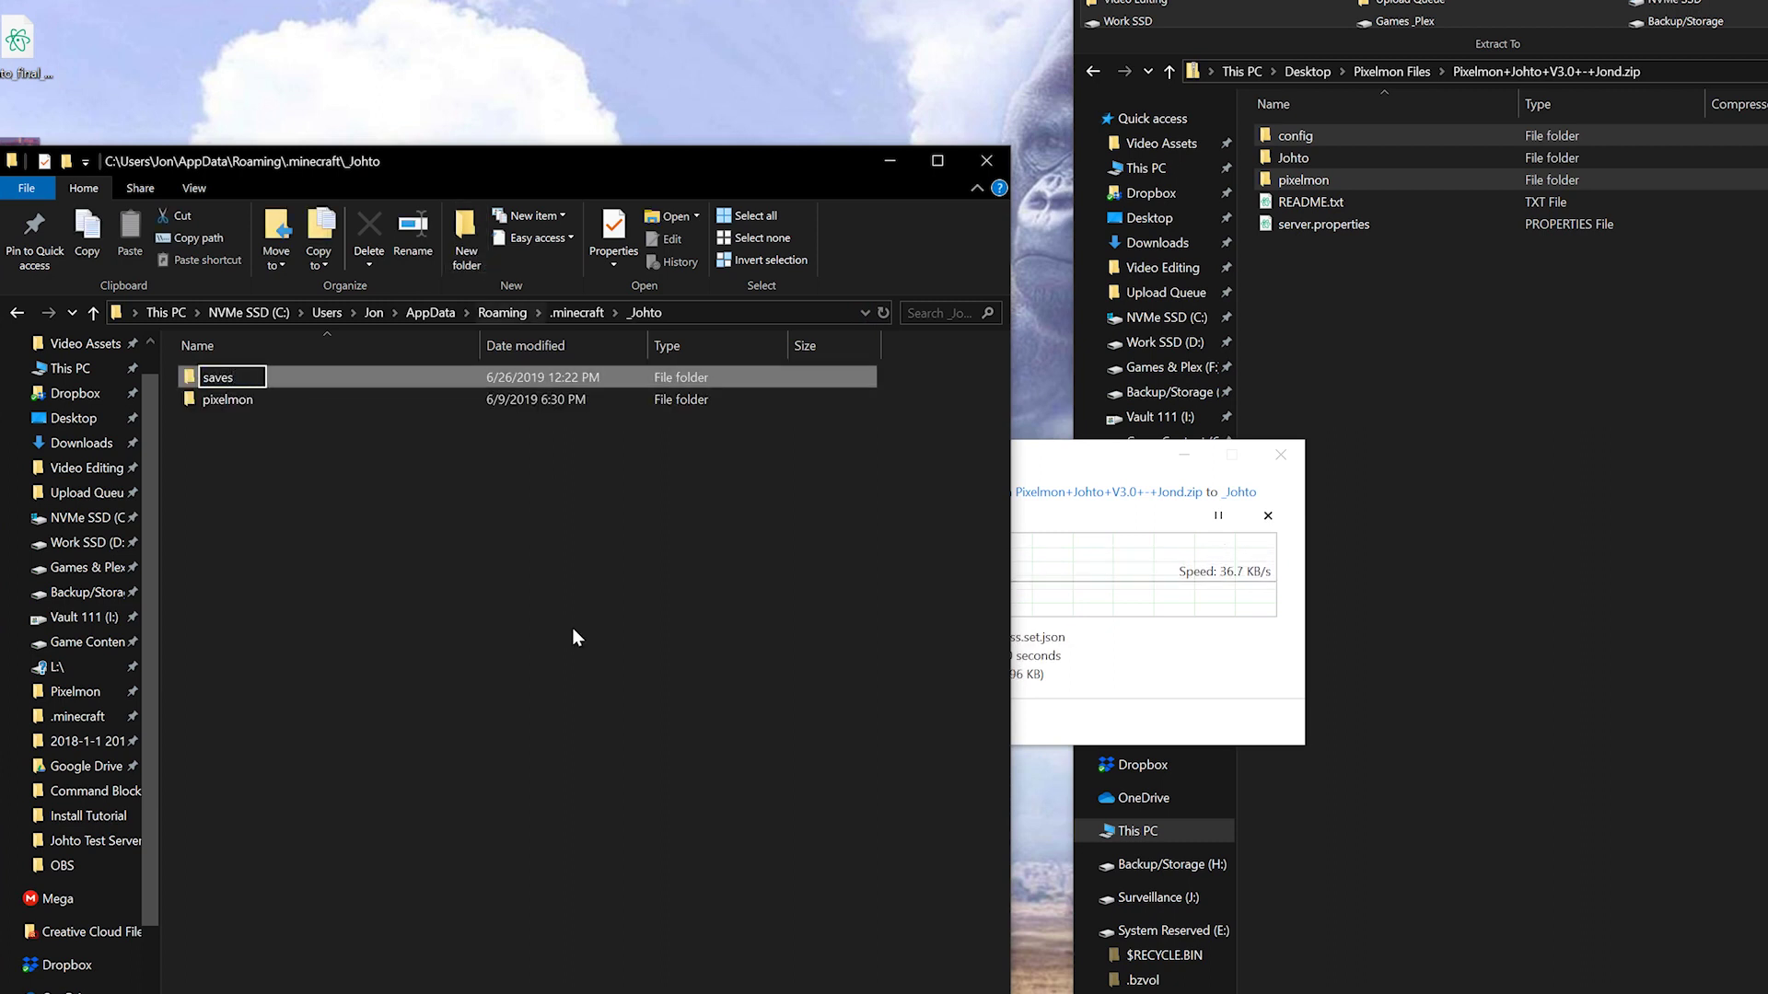
drag(1372, 152, 636, 622)
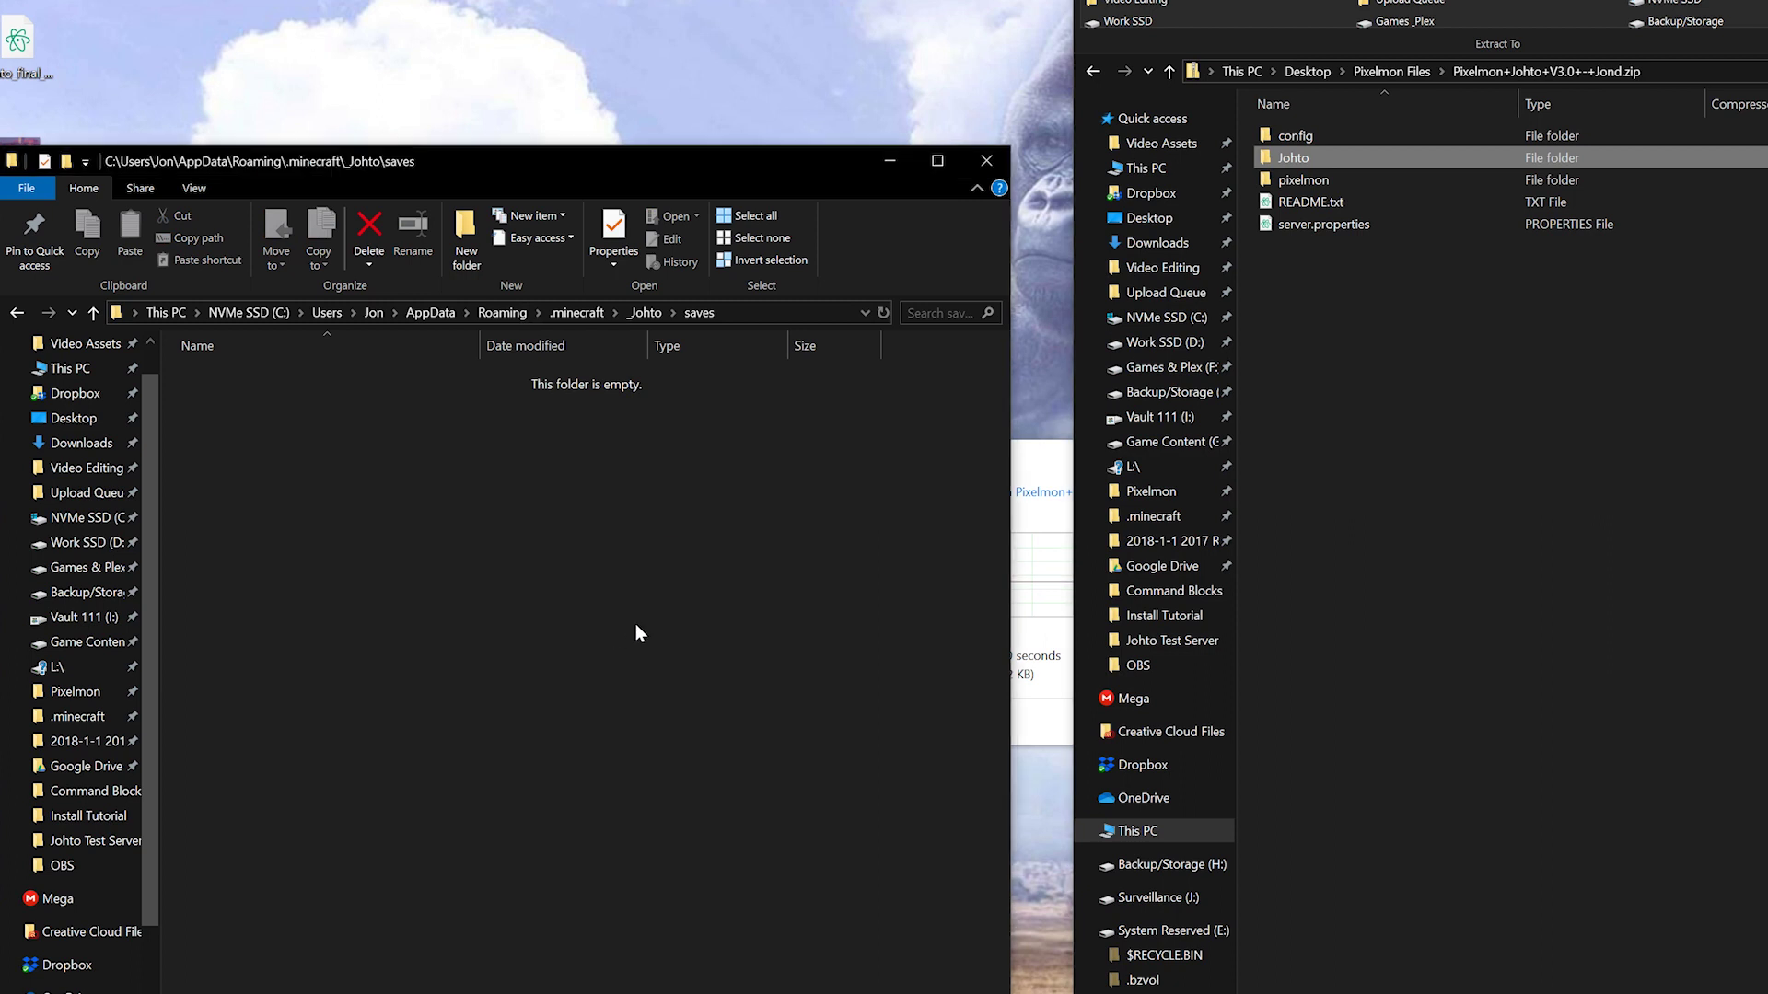
click(645, 313)
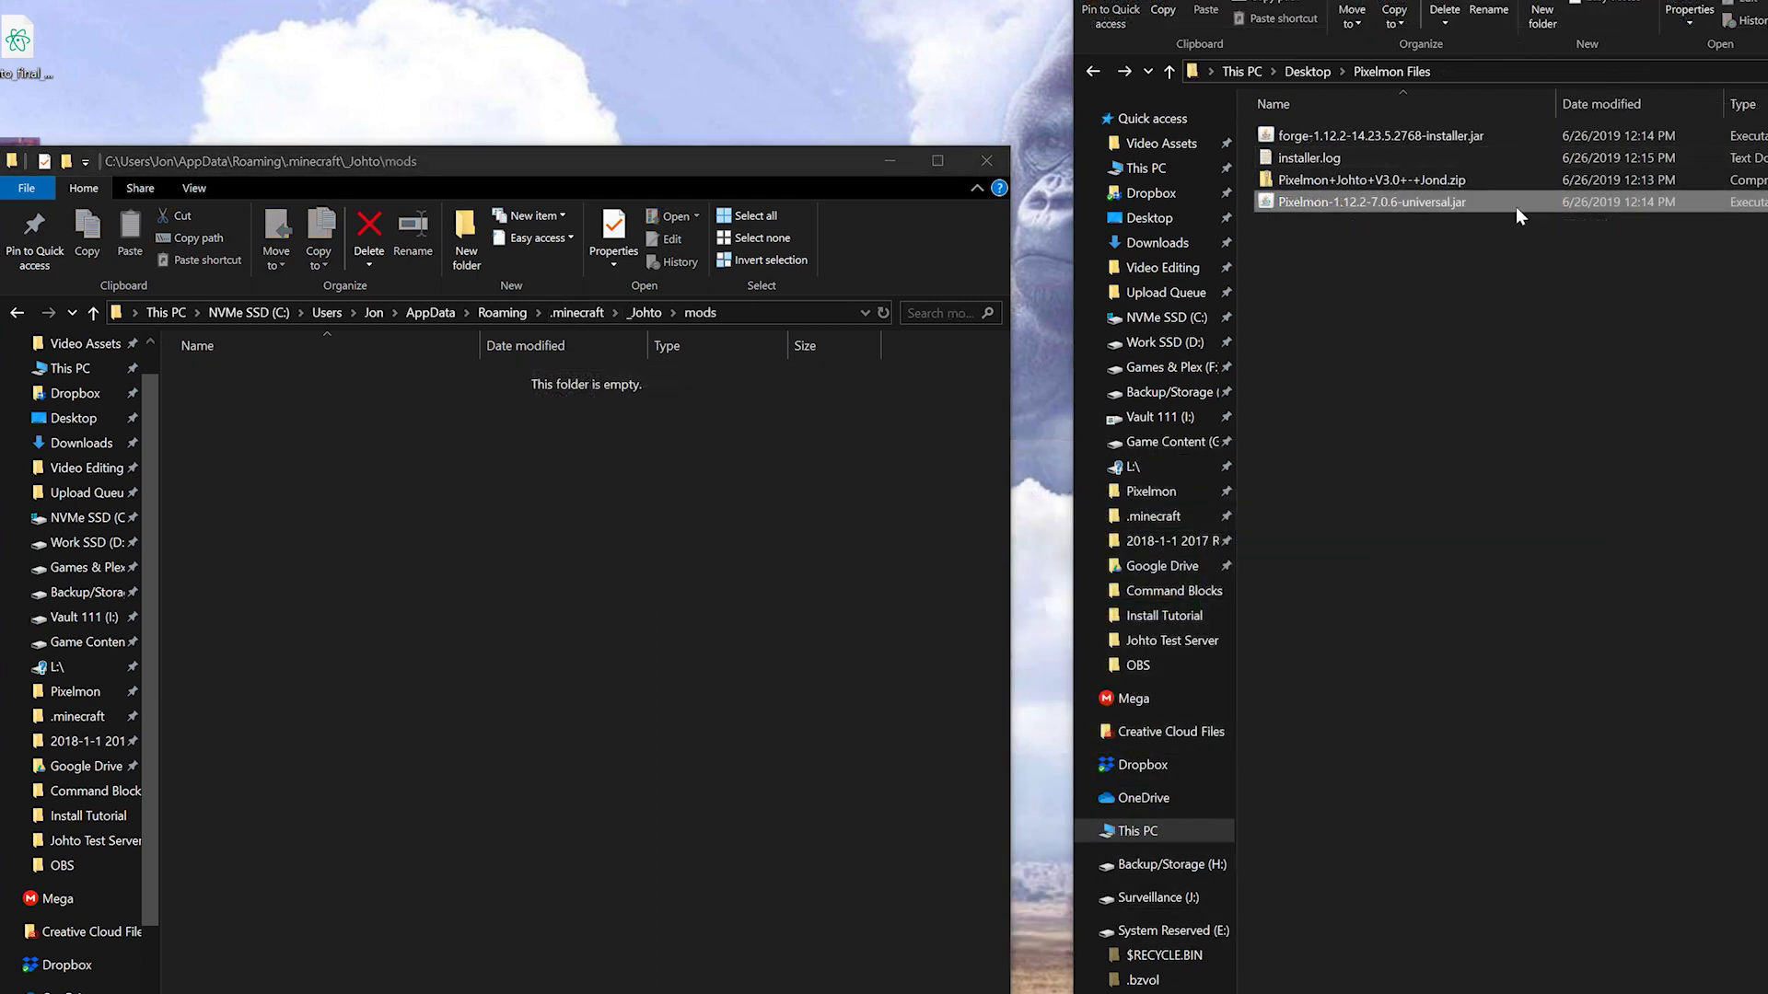
drag(1494, 202, 552, 580)
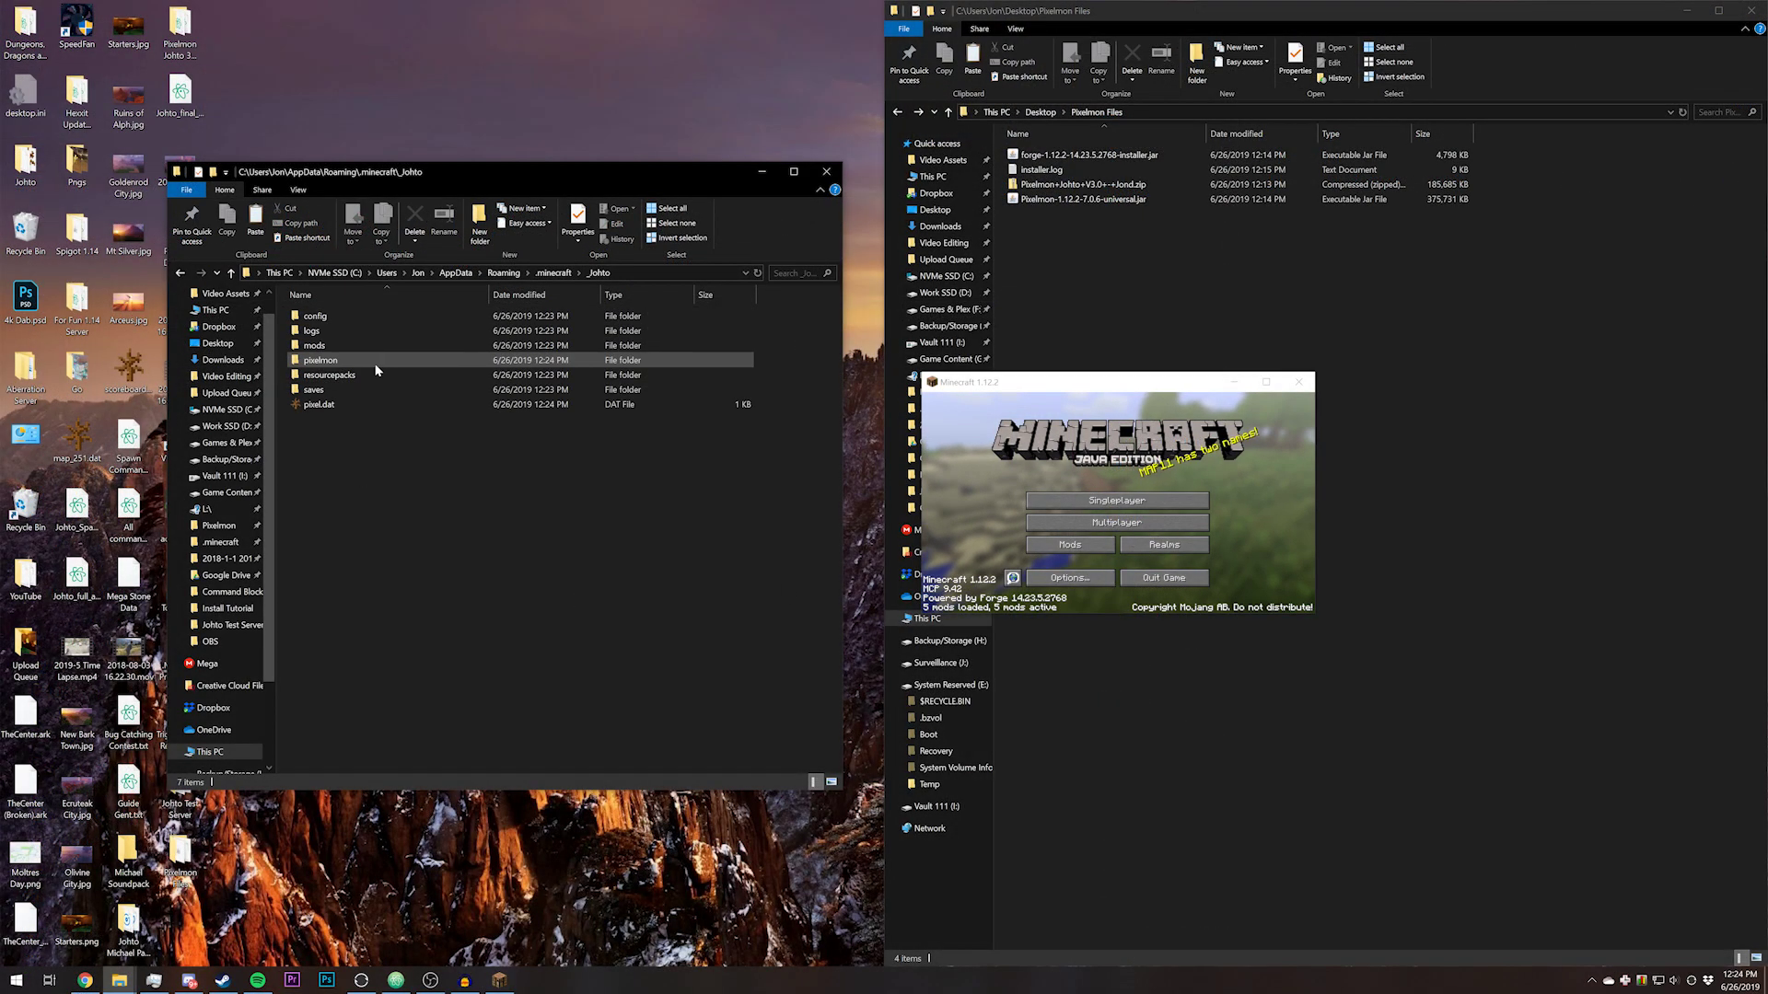
Check the Music & Sounds options and return to the menu.
click(1077, 579)
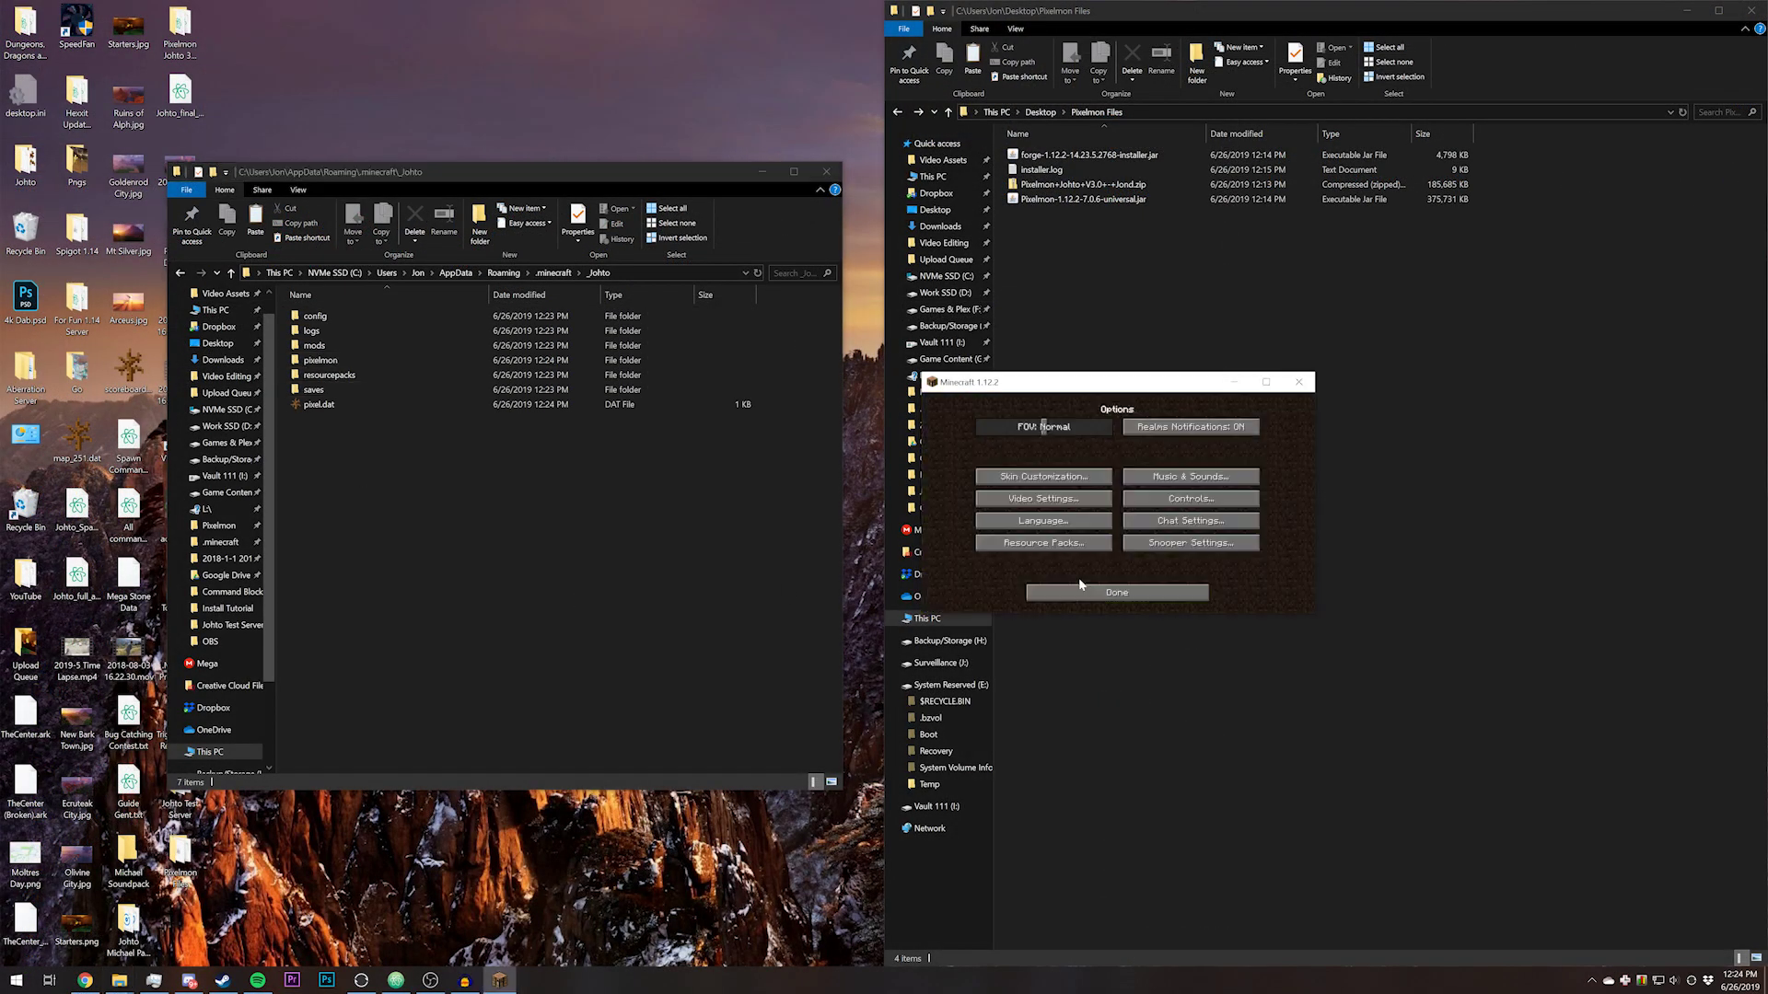
click(1151, 477)
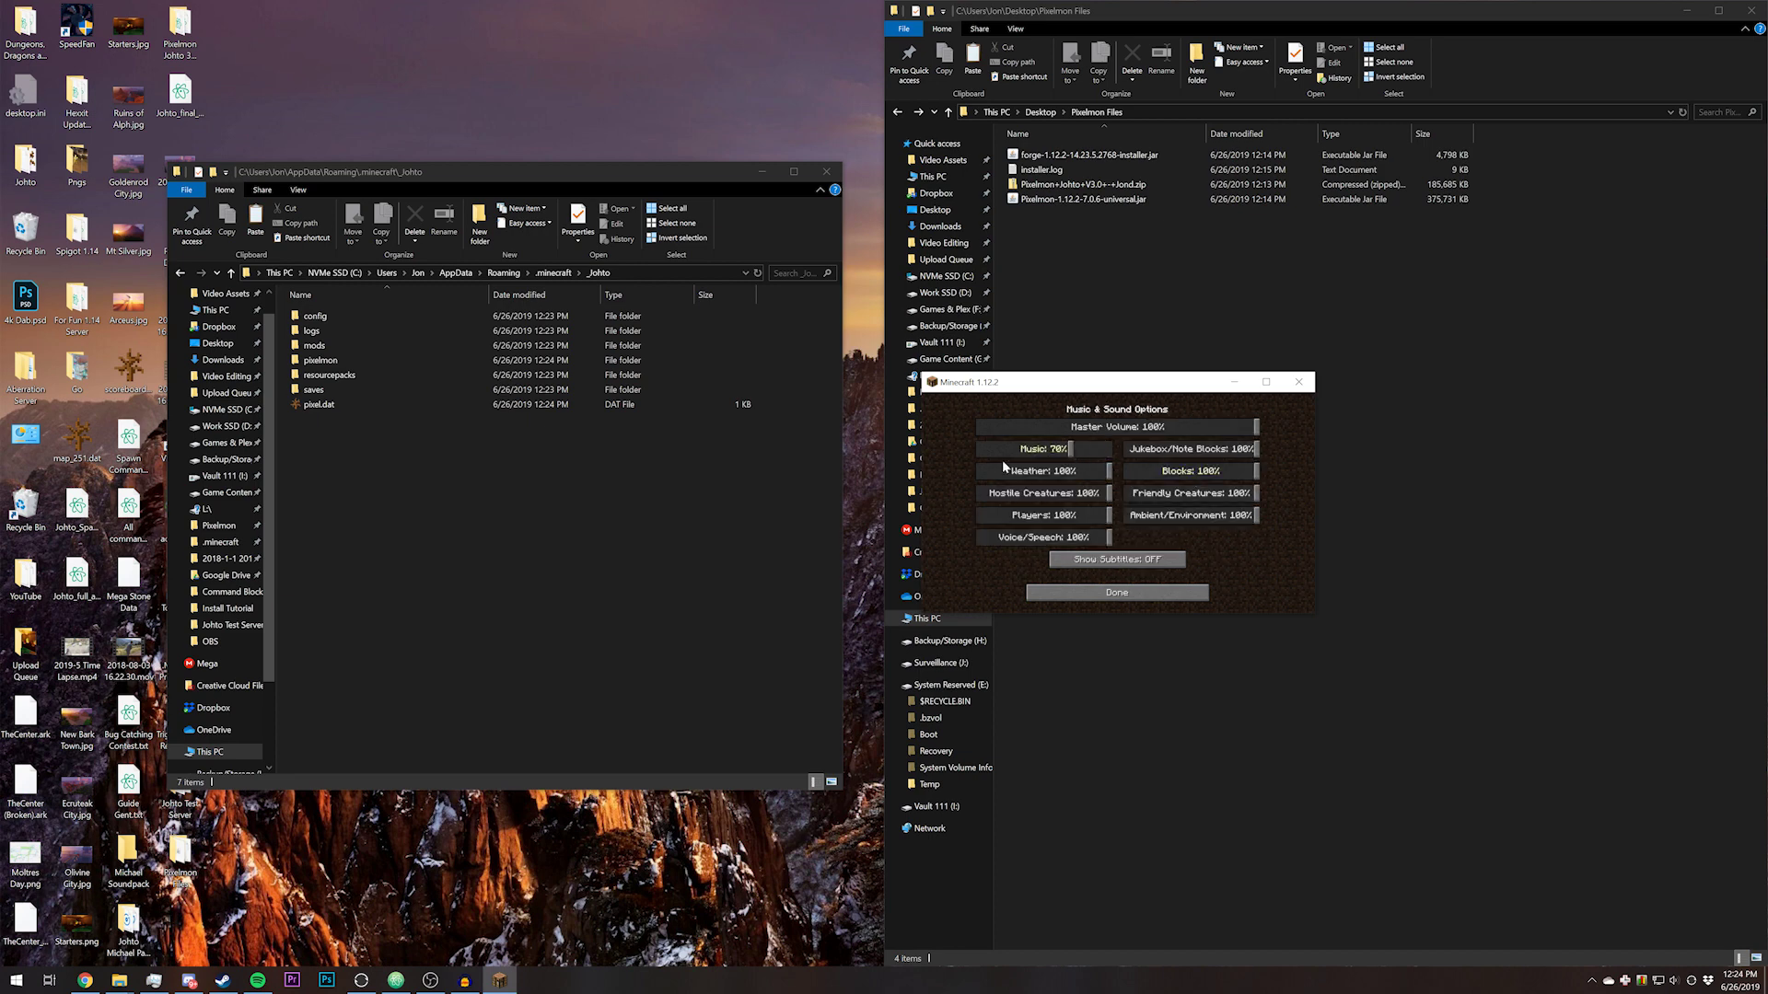
click(1119, 592)
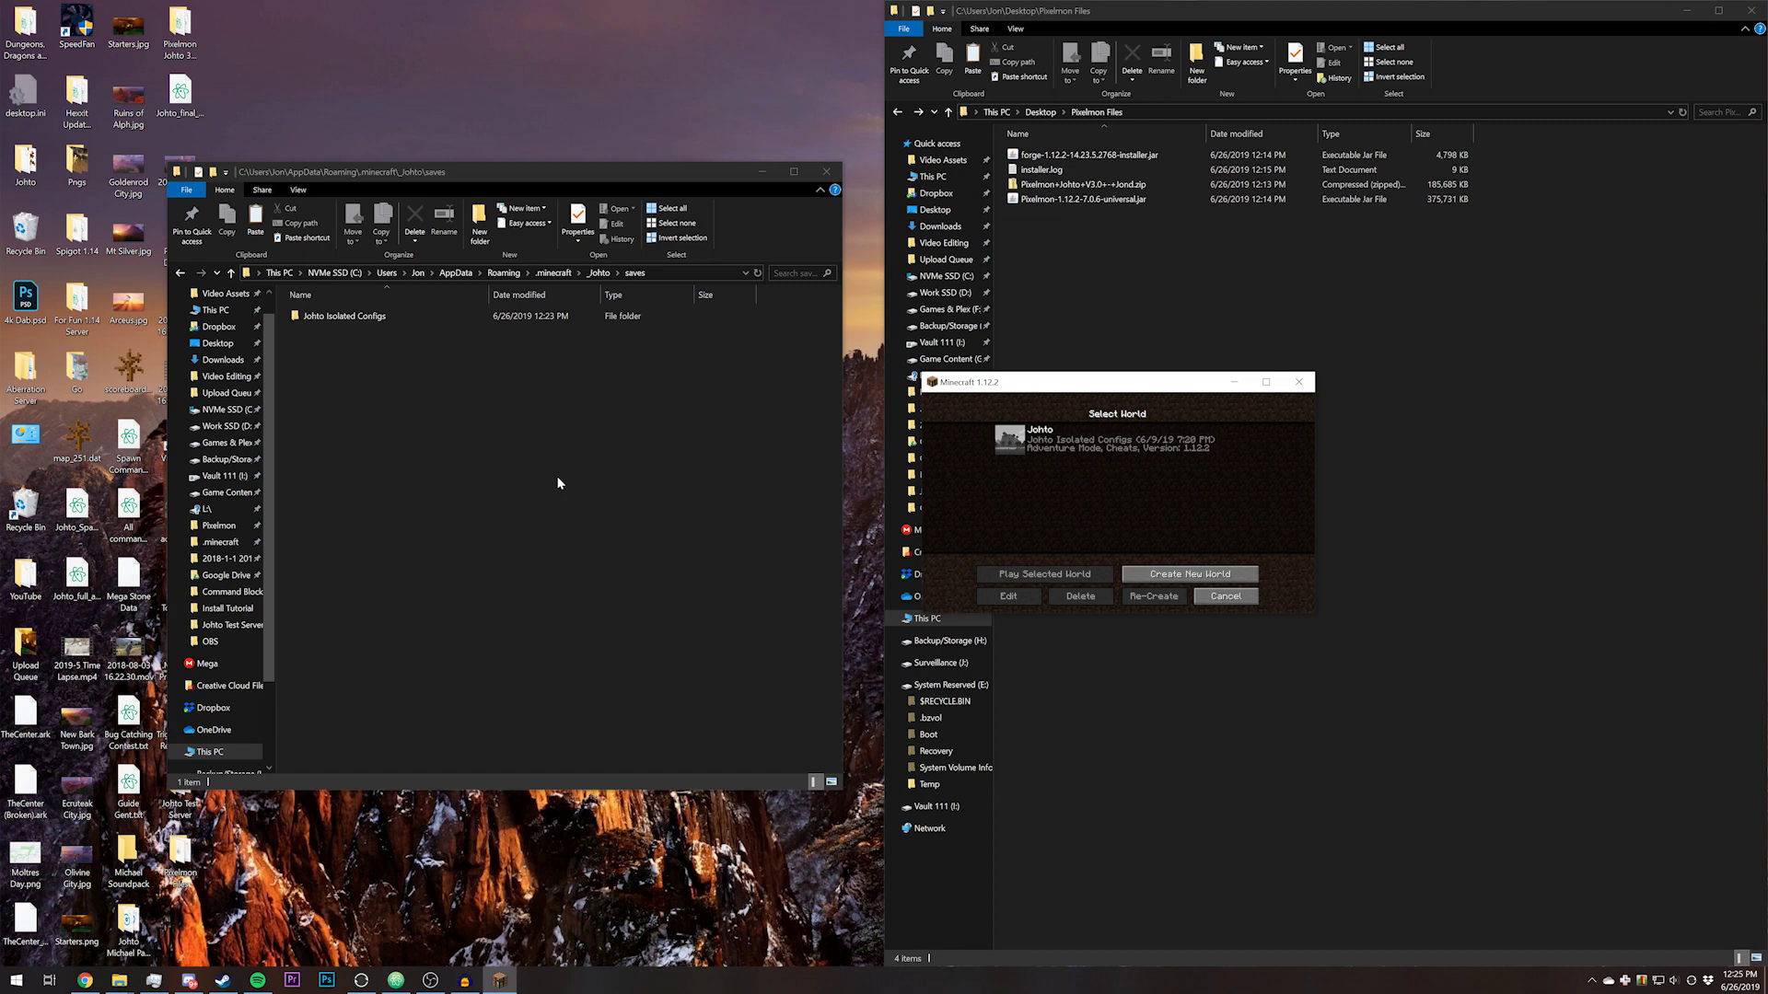
Load the Johto Isolated Configs single-player world.
click(379, 359)
click(381, 320)
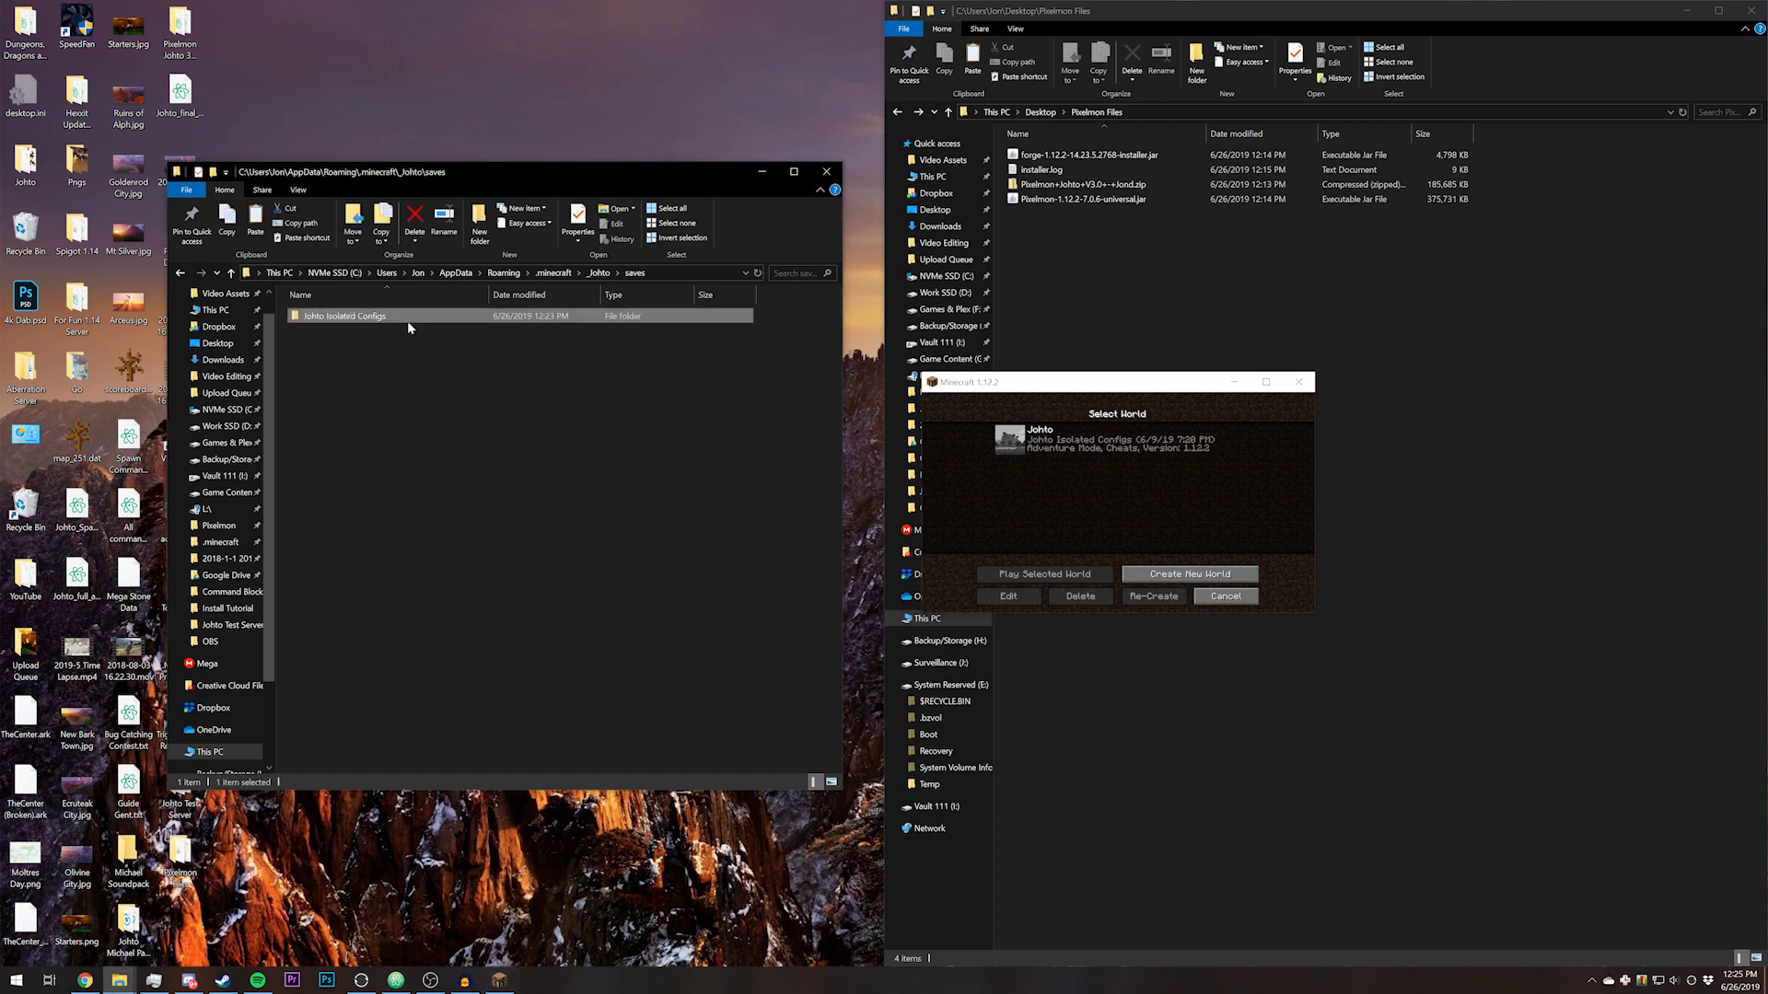
double_click(1105, 439)
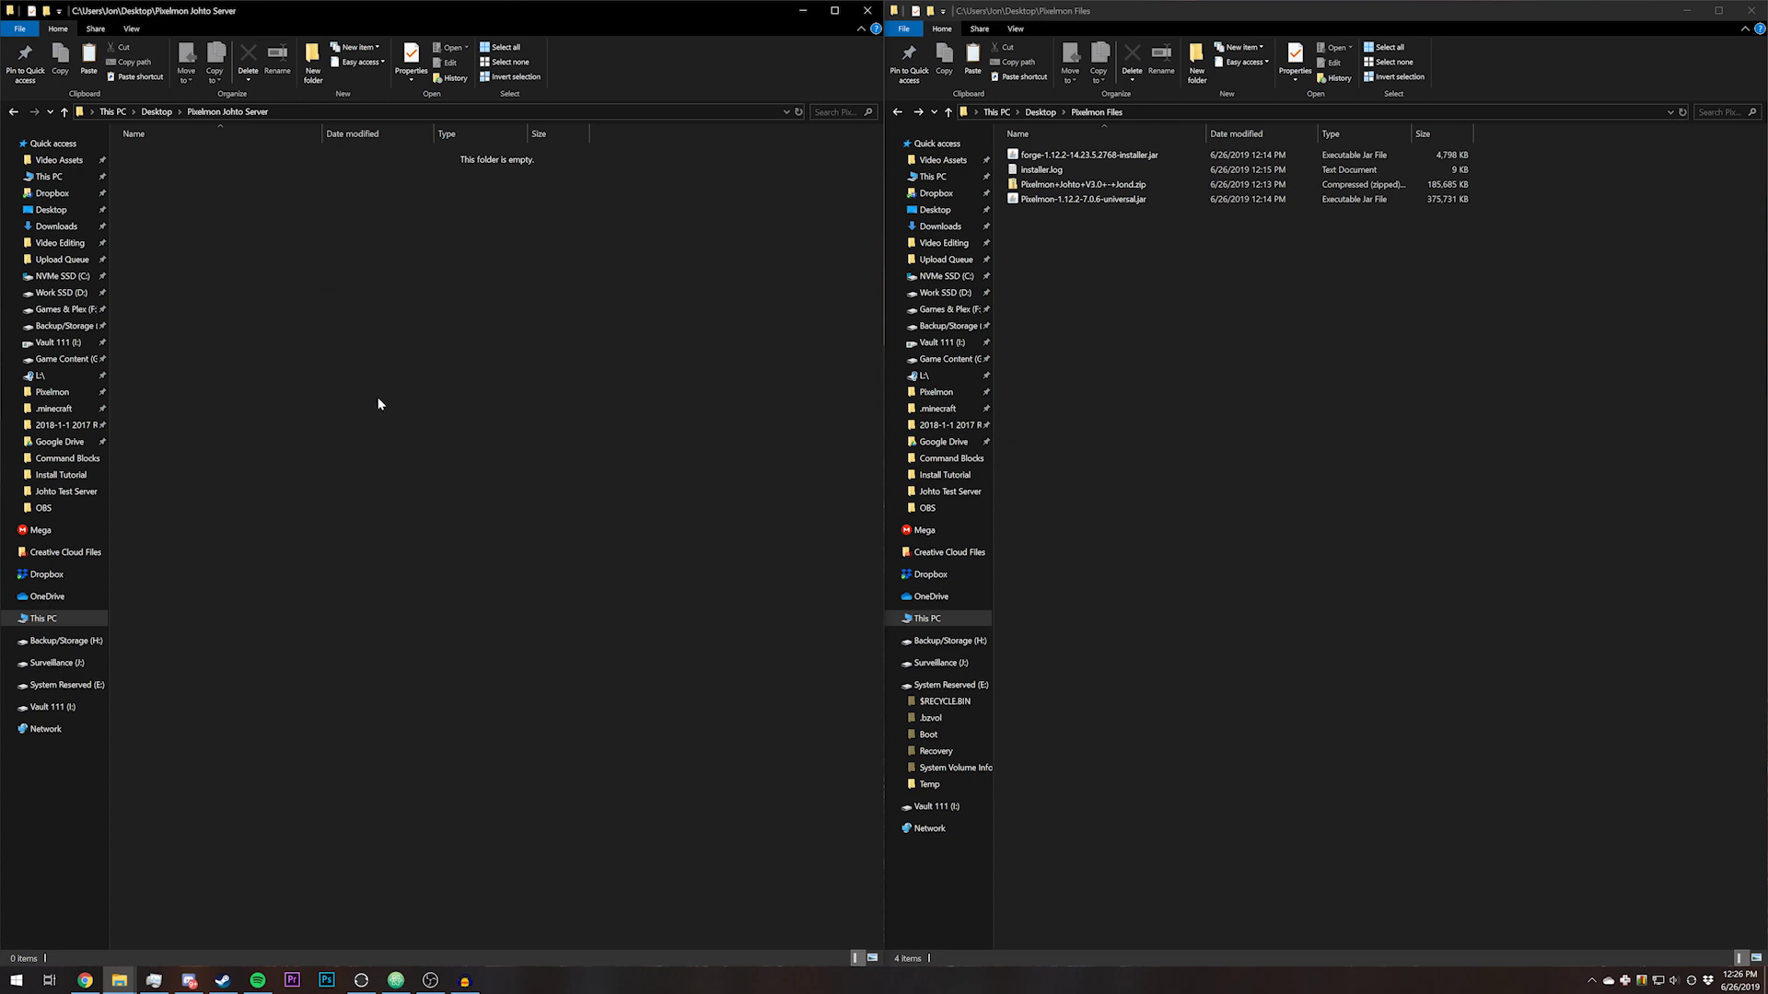
Run the Forge installer as a server install targeting Desktop\Pixelmon Johto Server.
click(1184, 245)
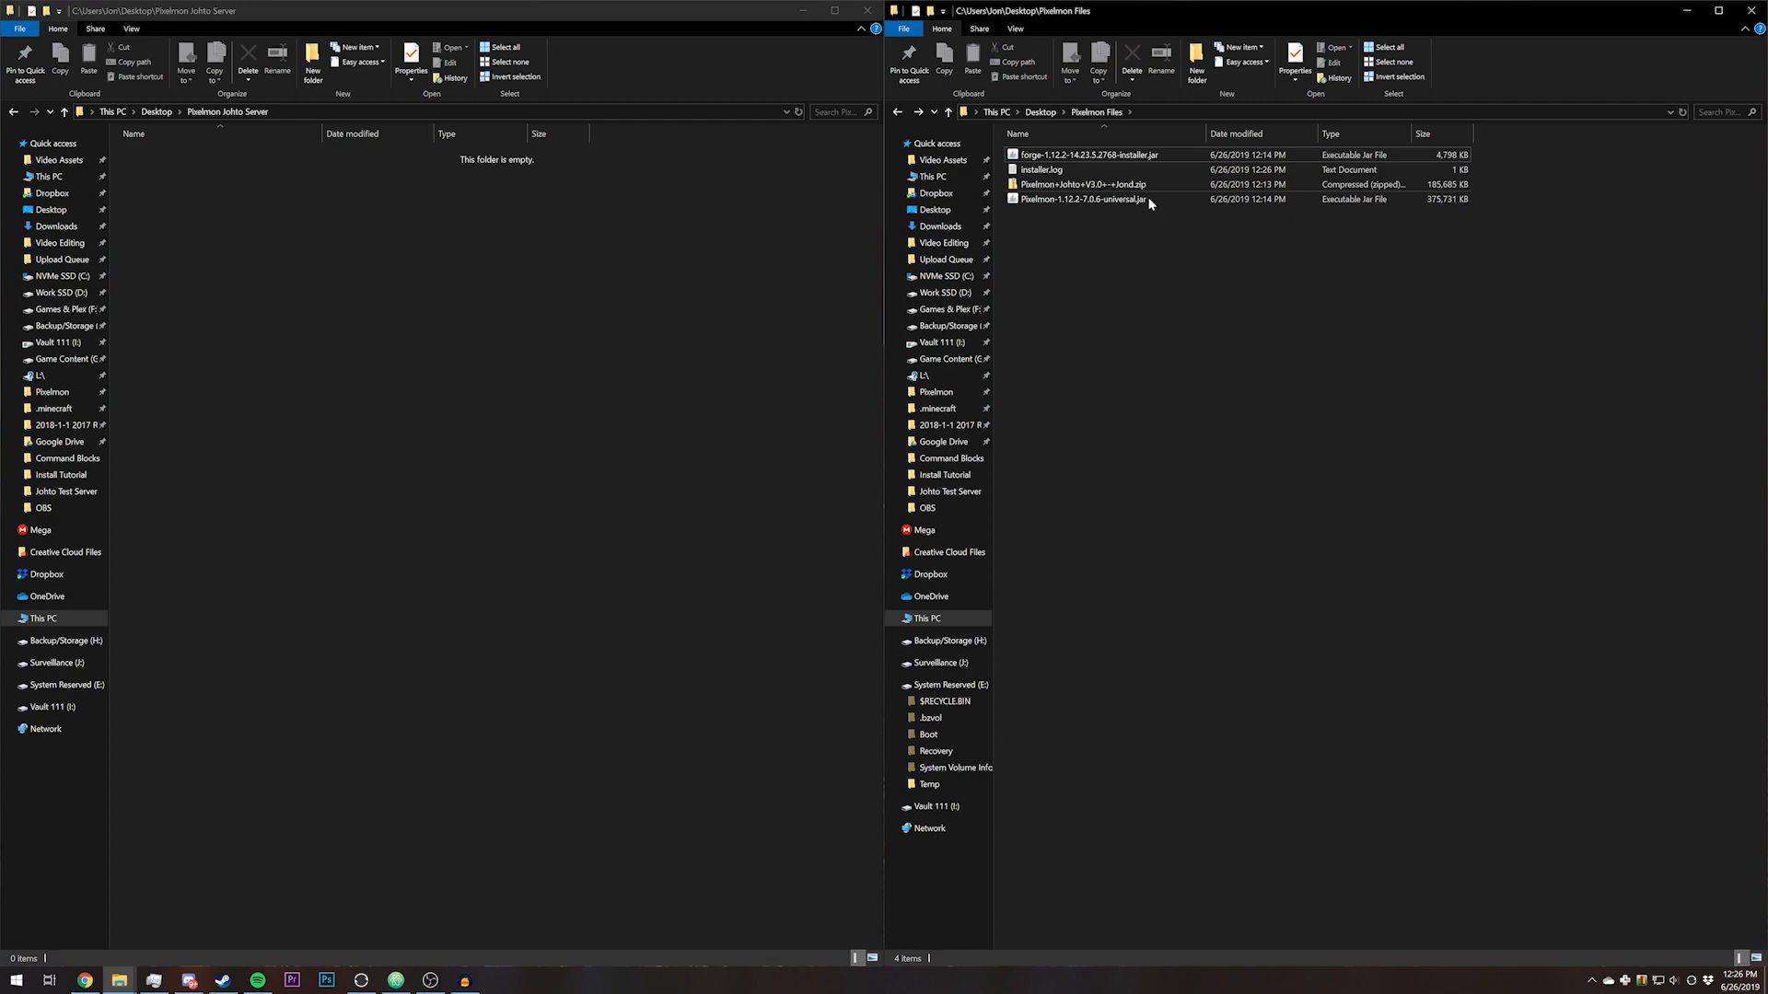
double_click(1174, 155)
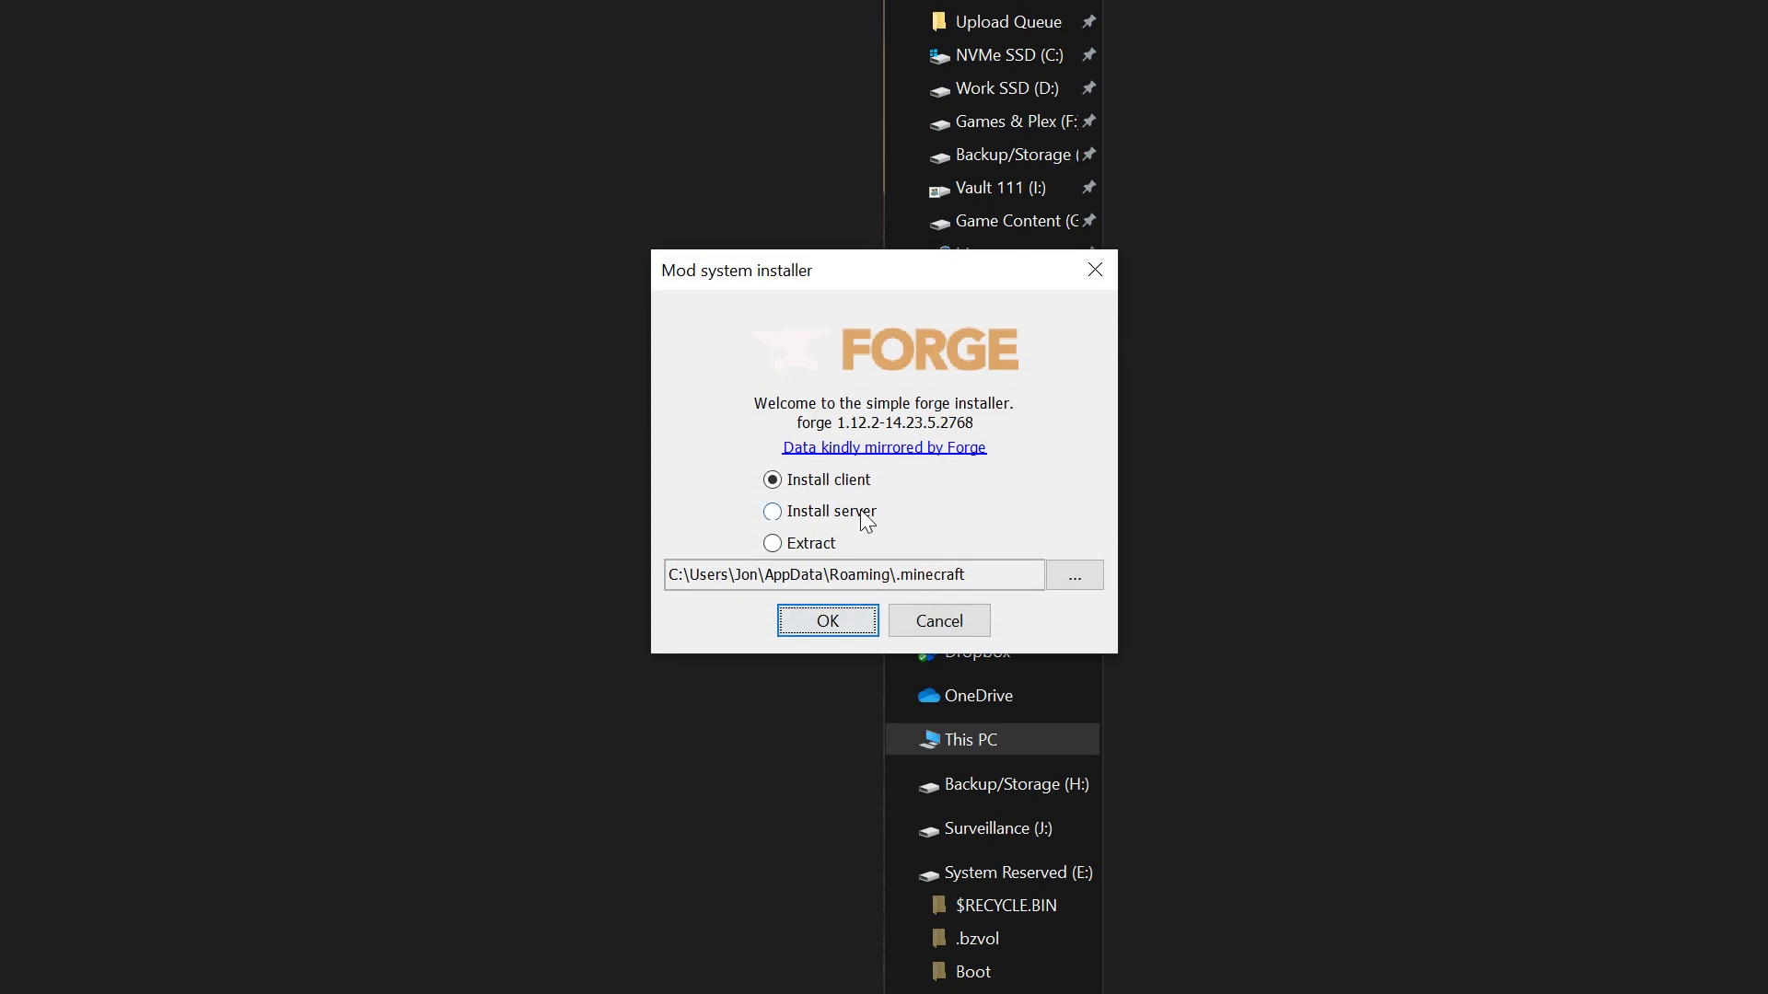
click(867, 519)
click(1073, 599)
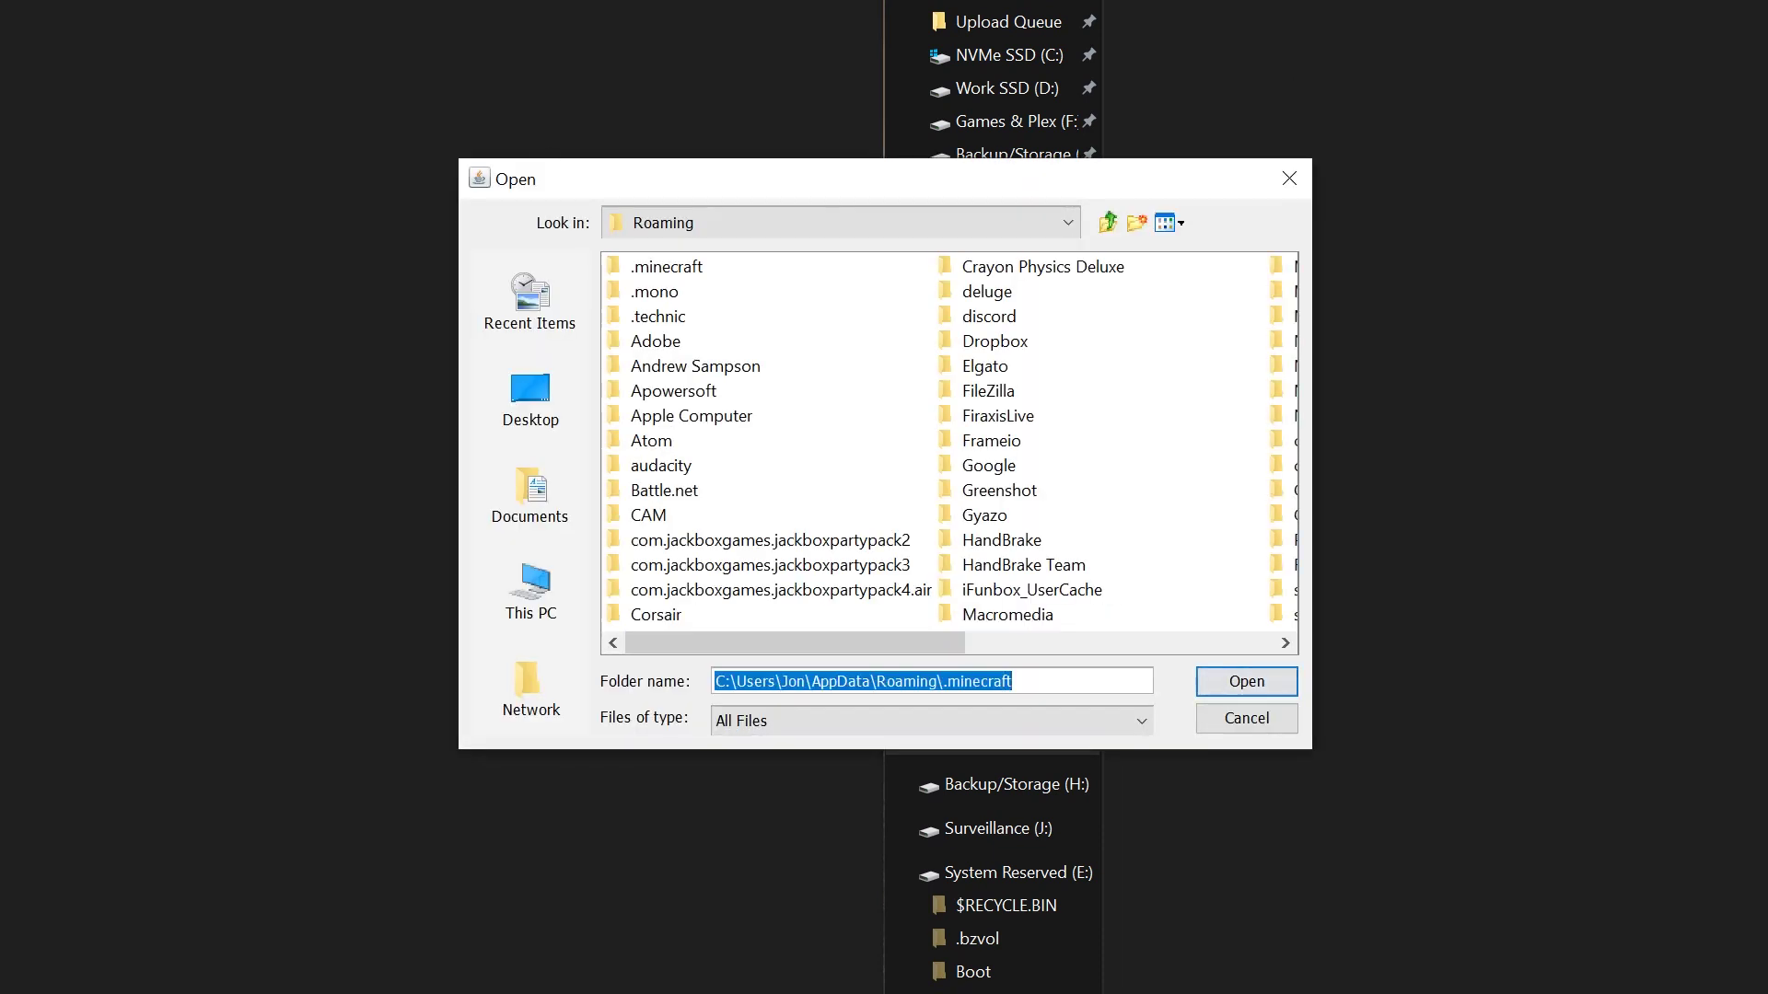
click(500, 382)
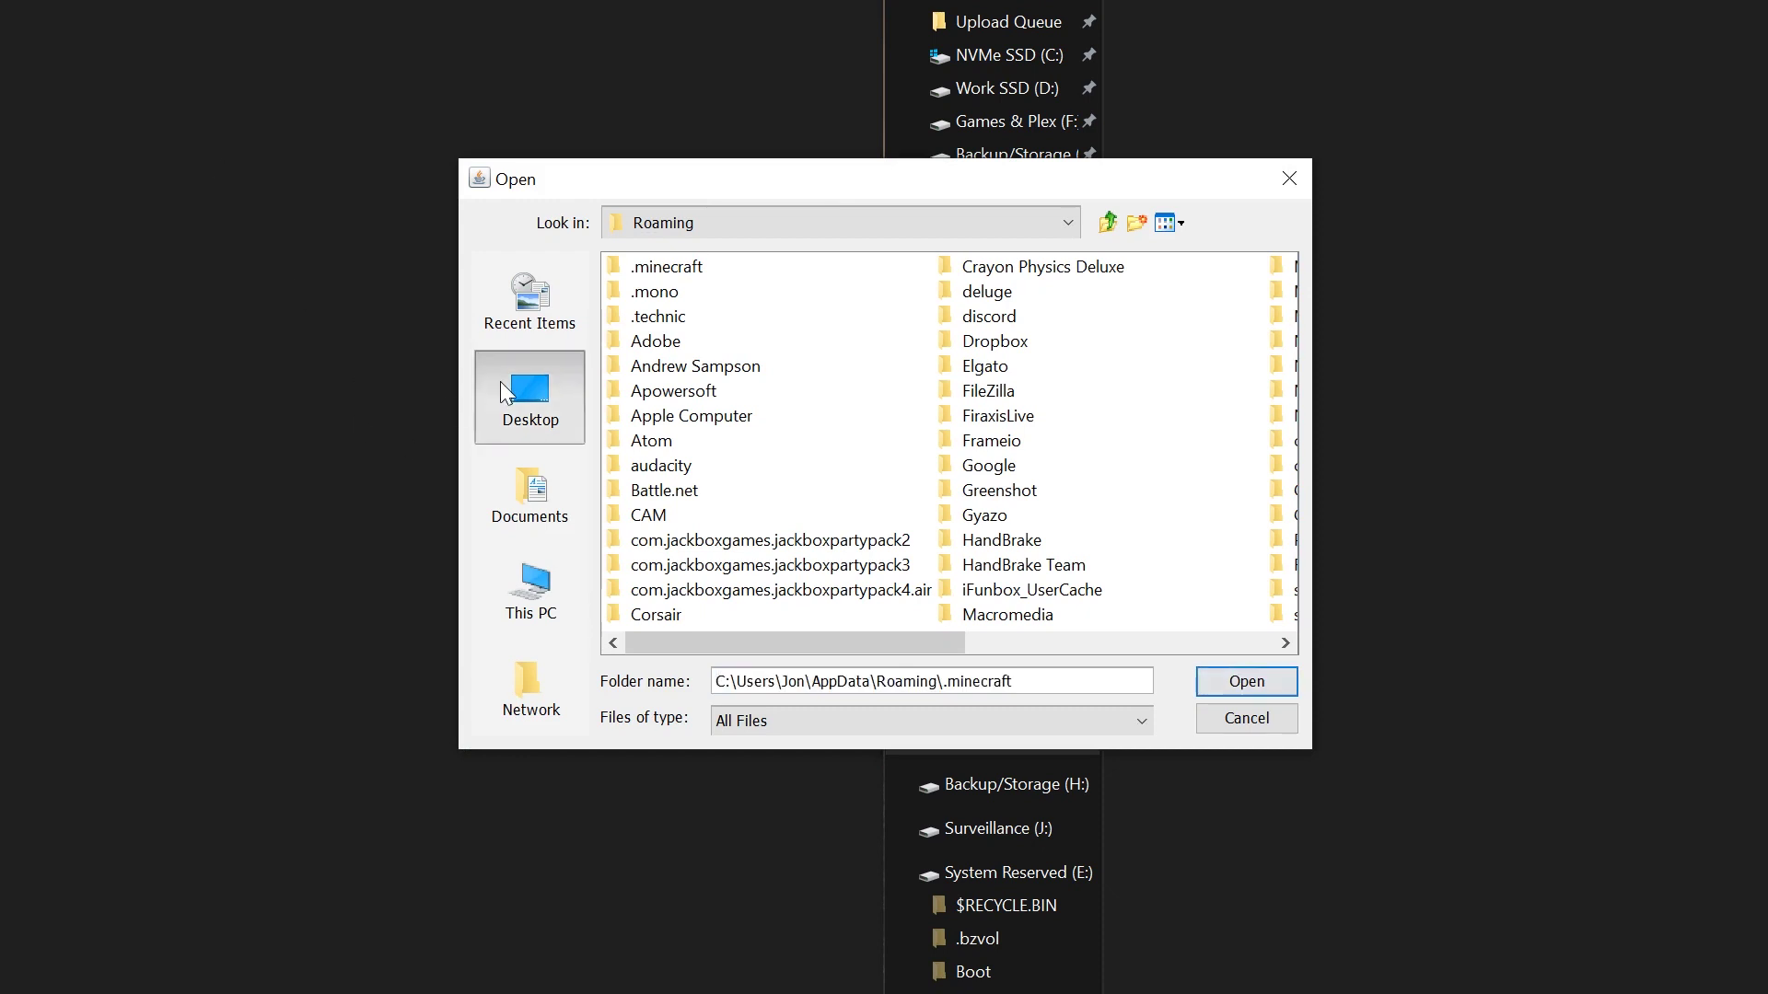
scroll(777, 628, down, 3)
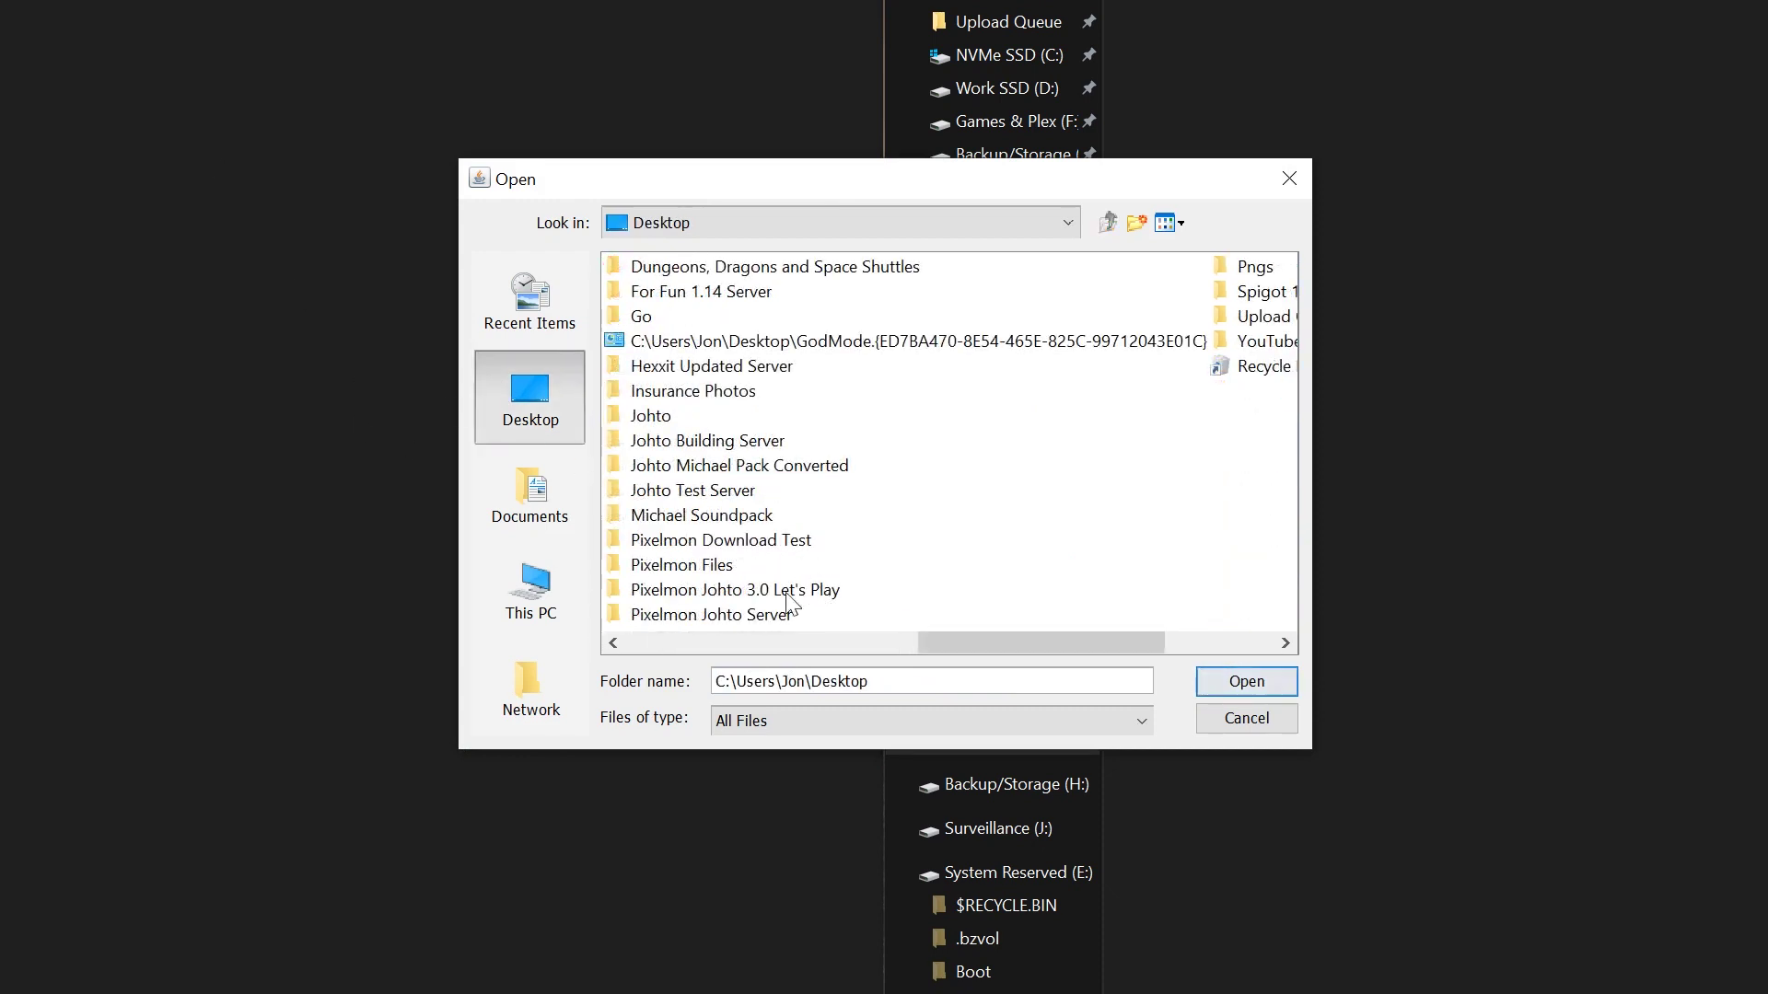
click(764, 615)
click(1219, 683)
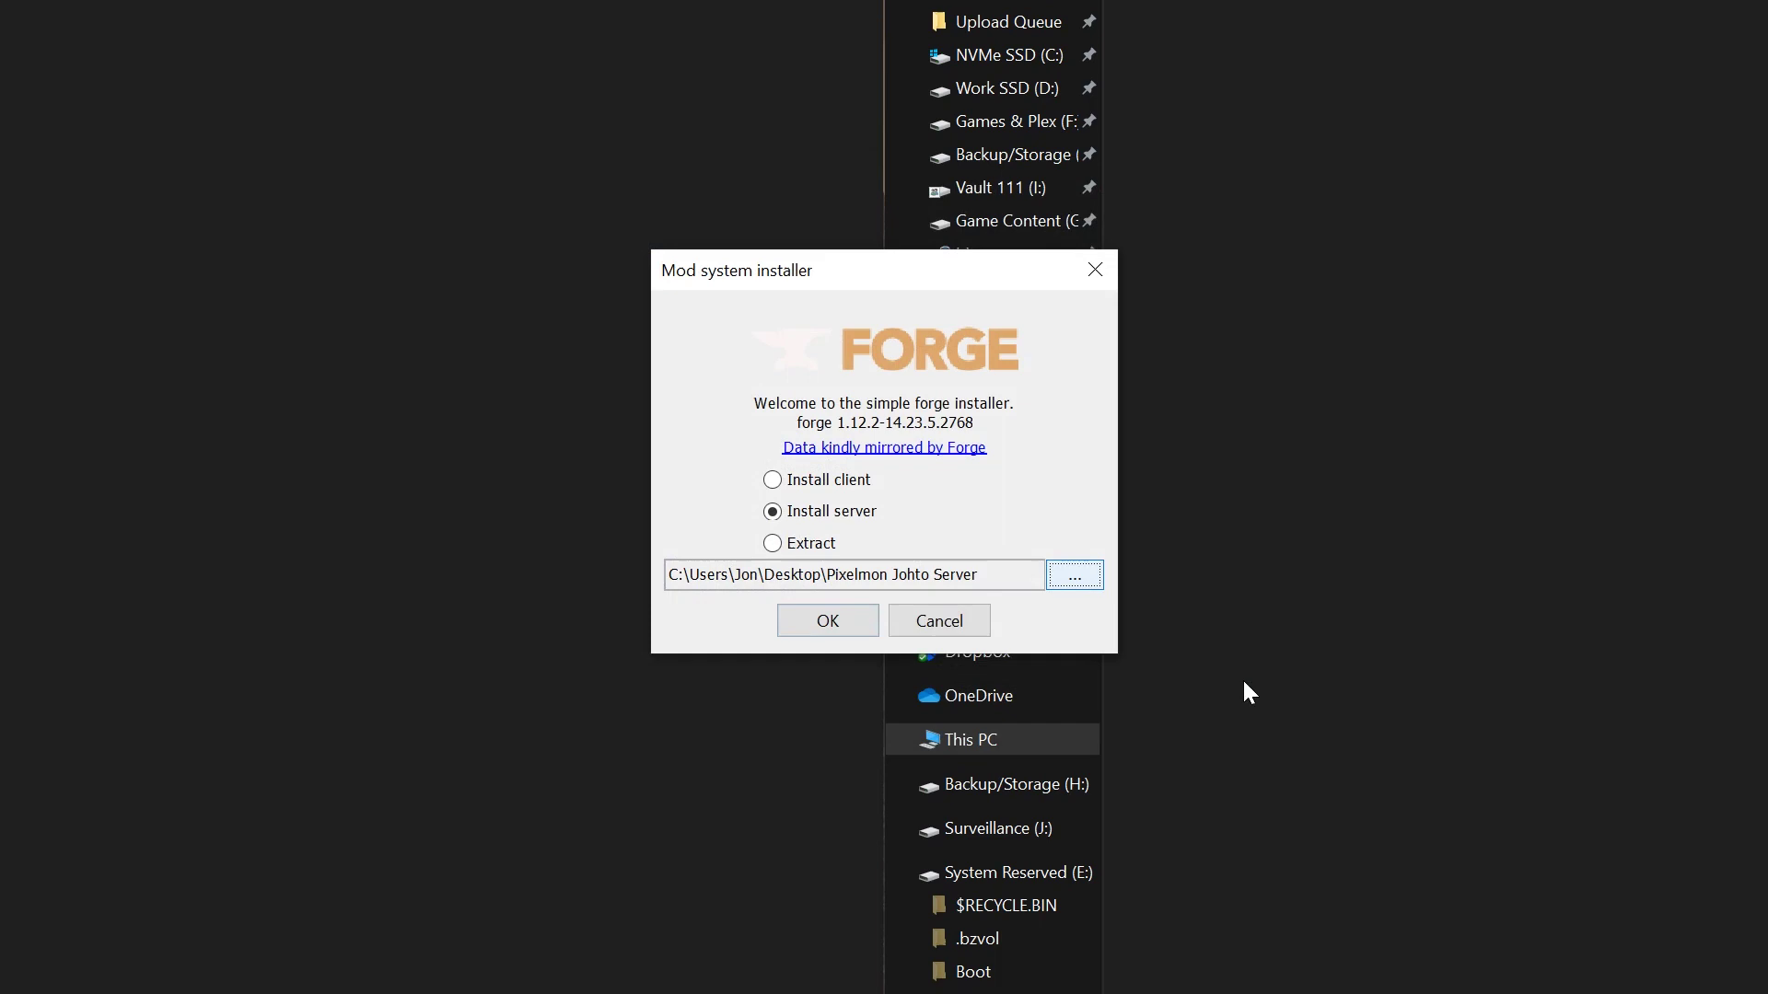
click(875, 626)
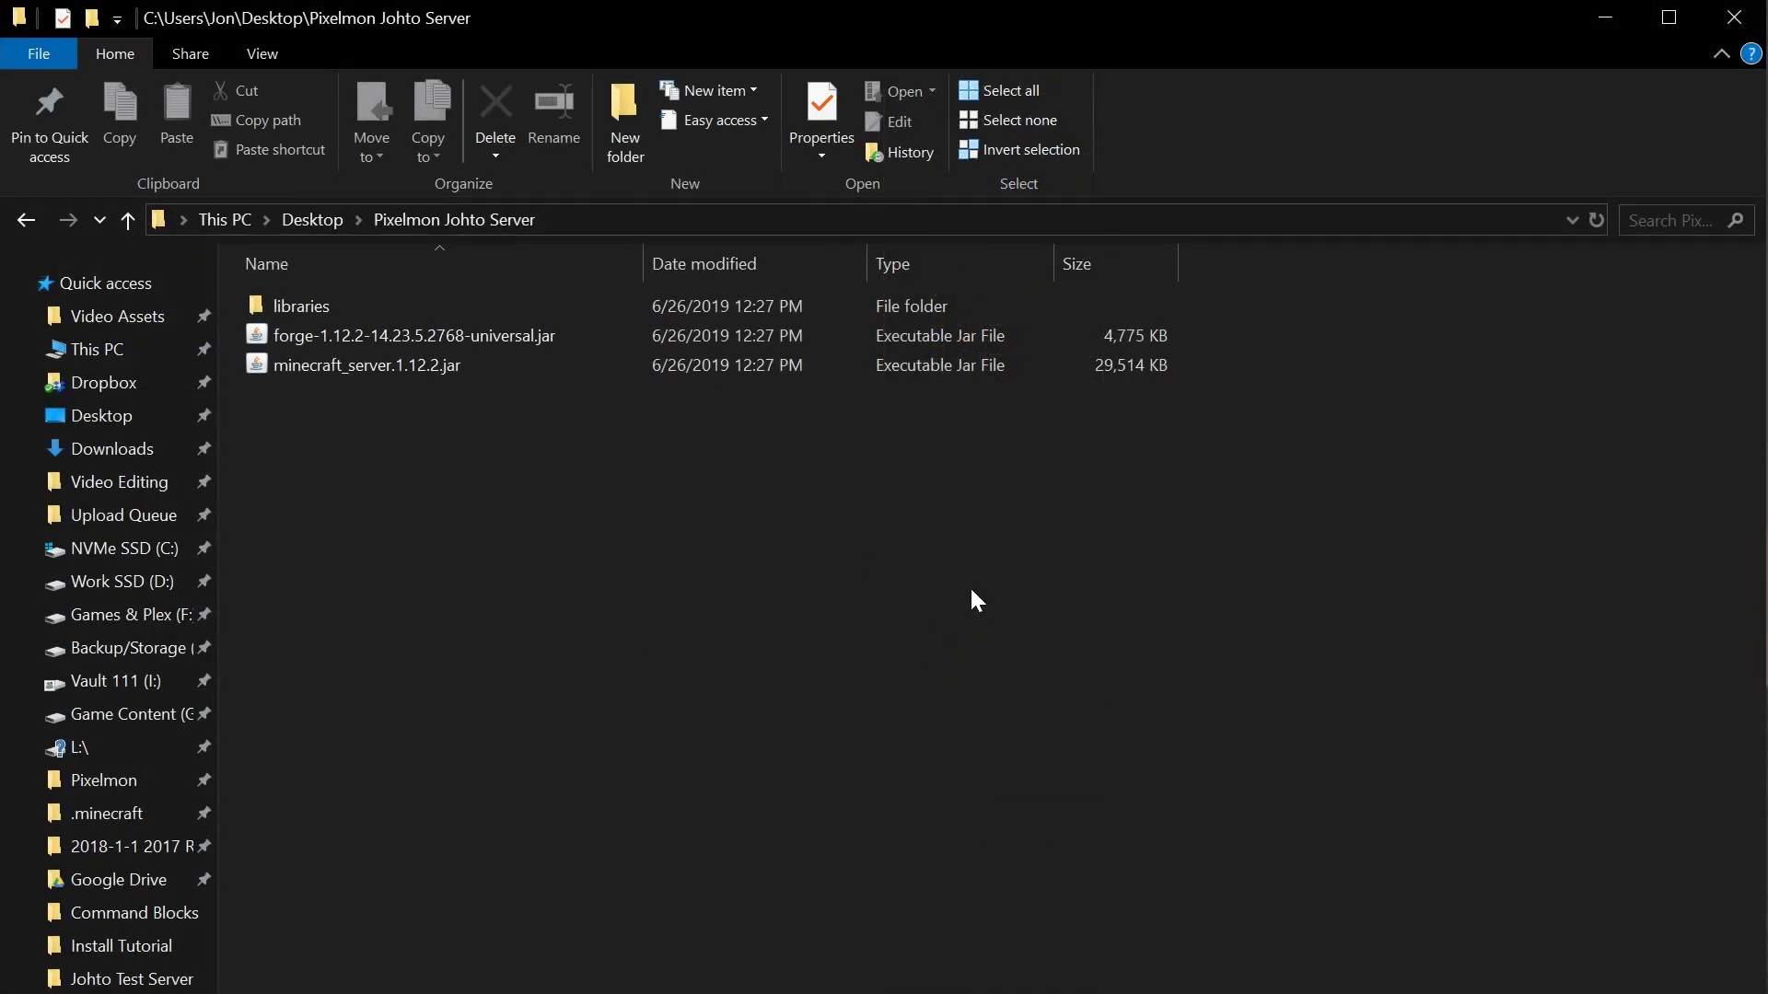
Create a mods folder in the server folder and paste the Pixelmon jar into it.
click(622, 101)
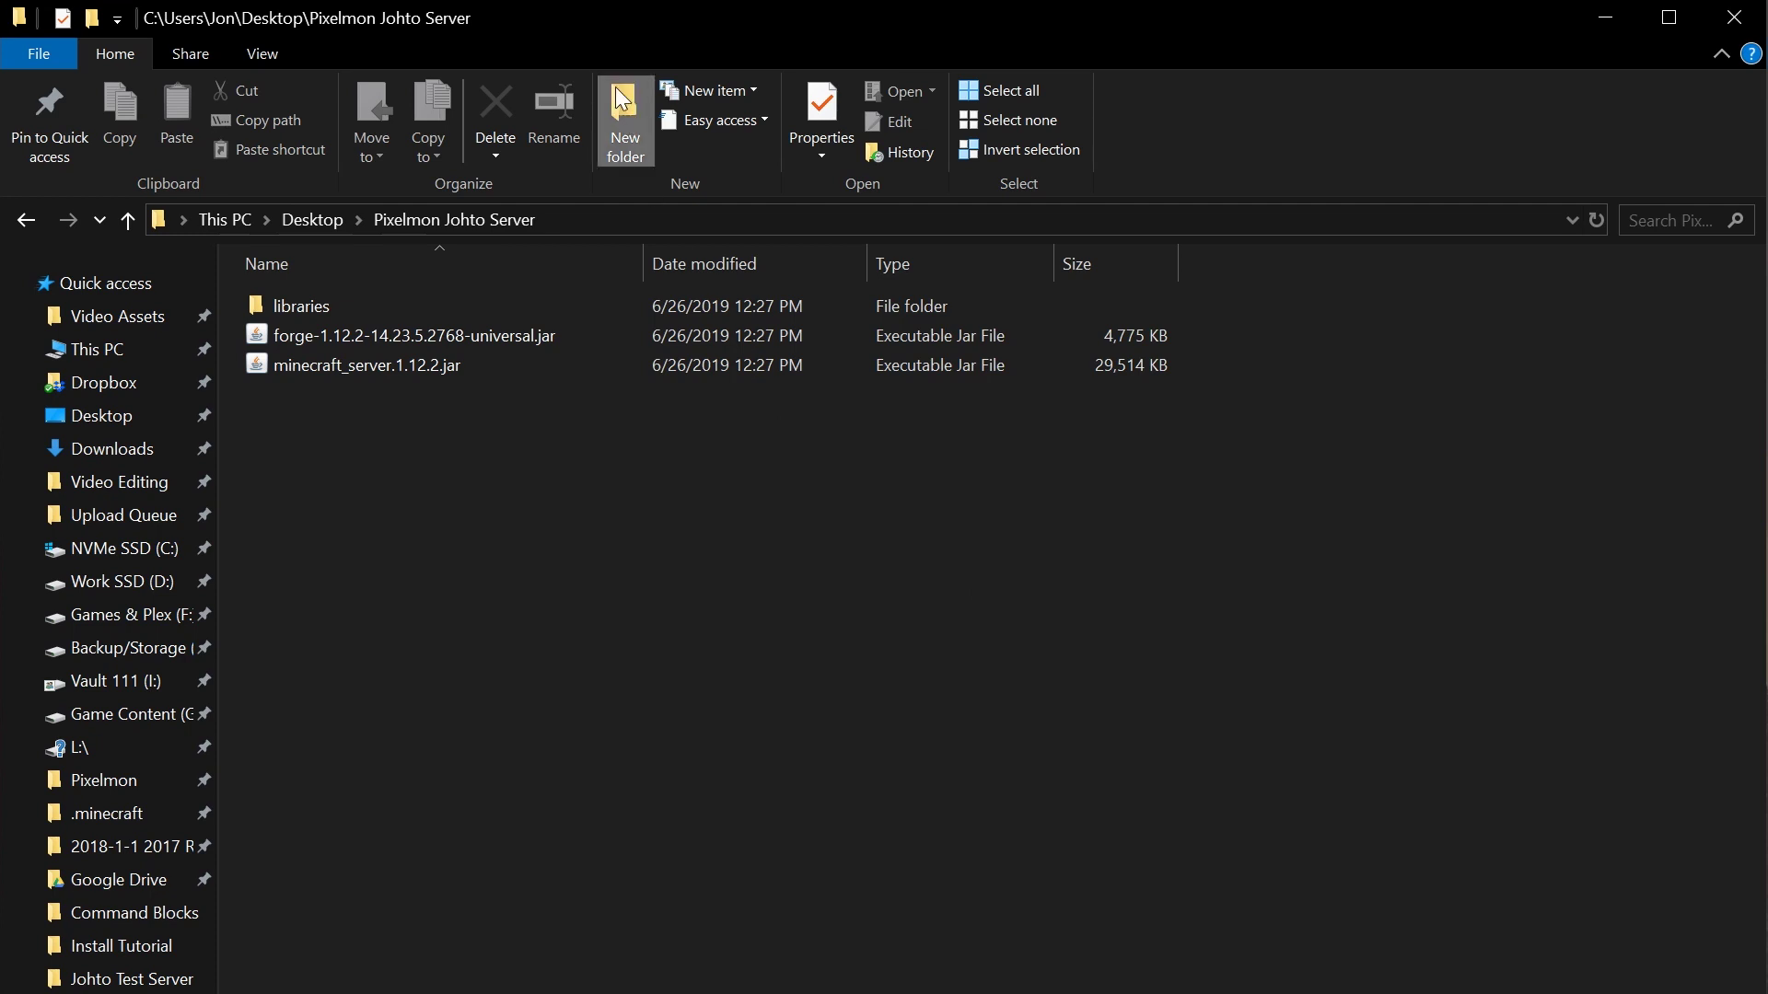
text(mods)
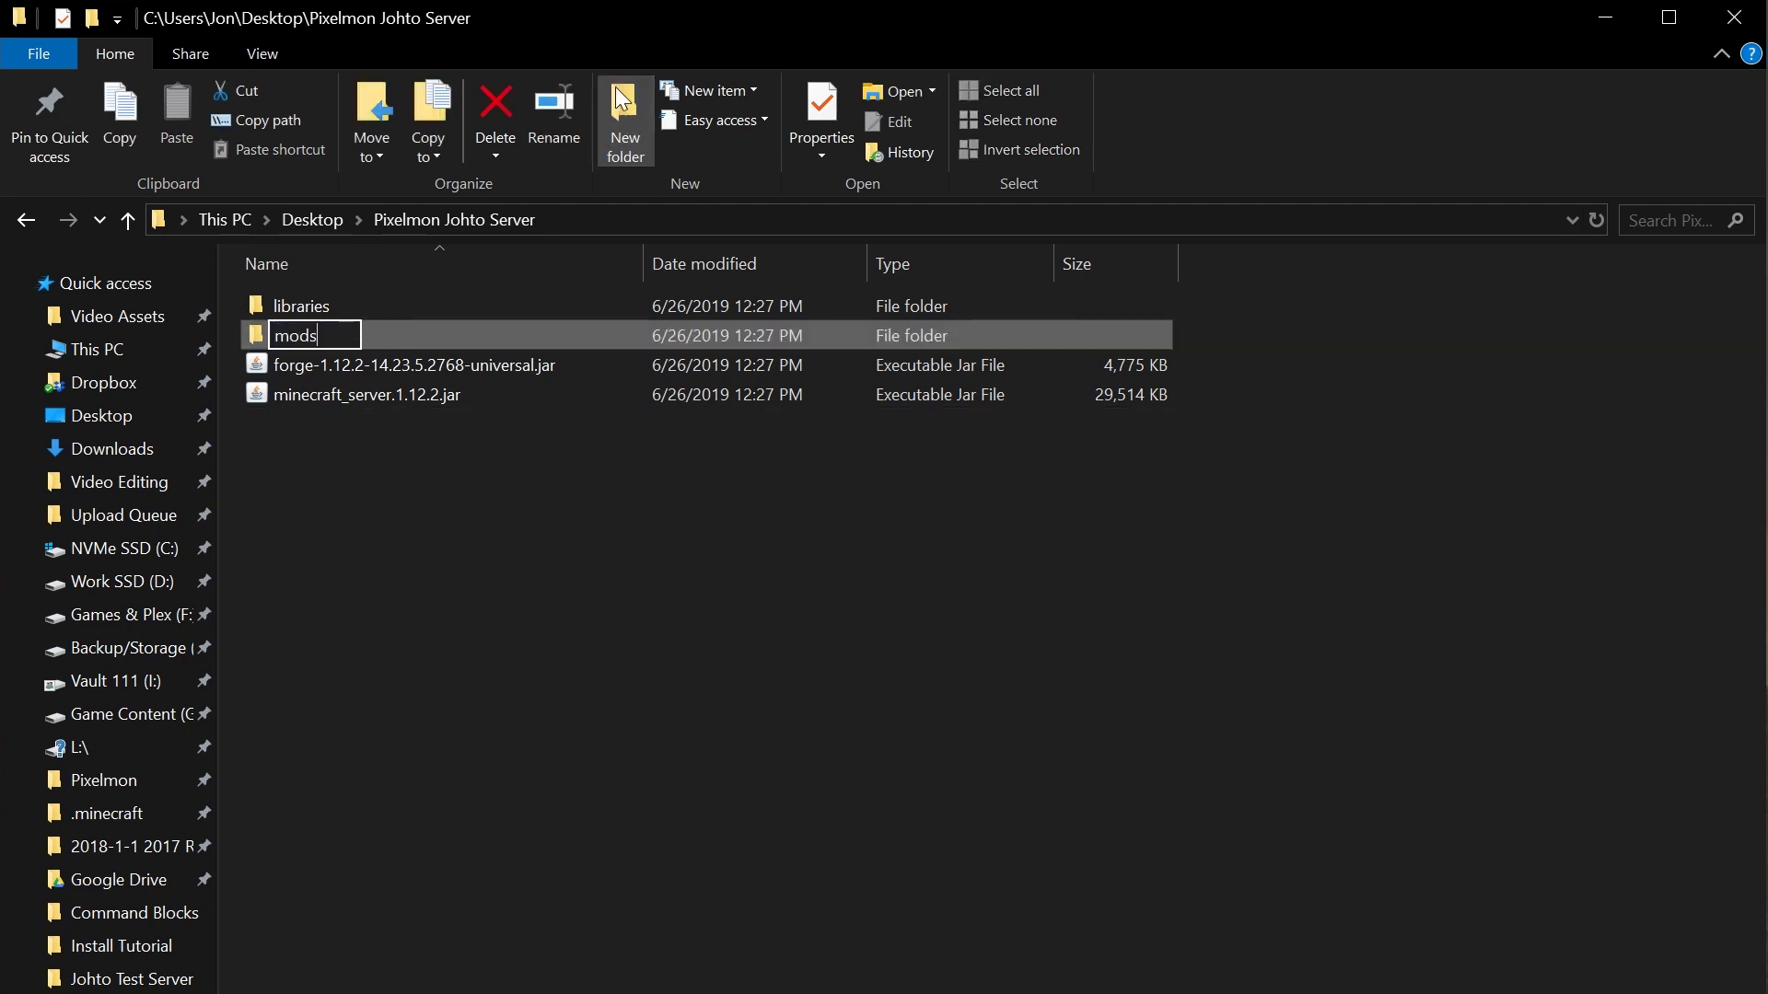
key(Return)
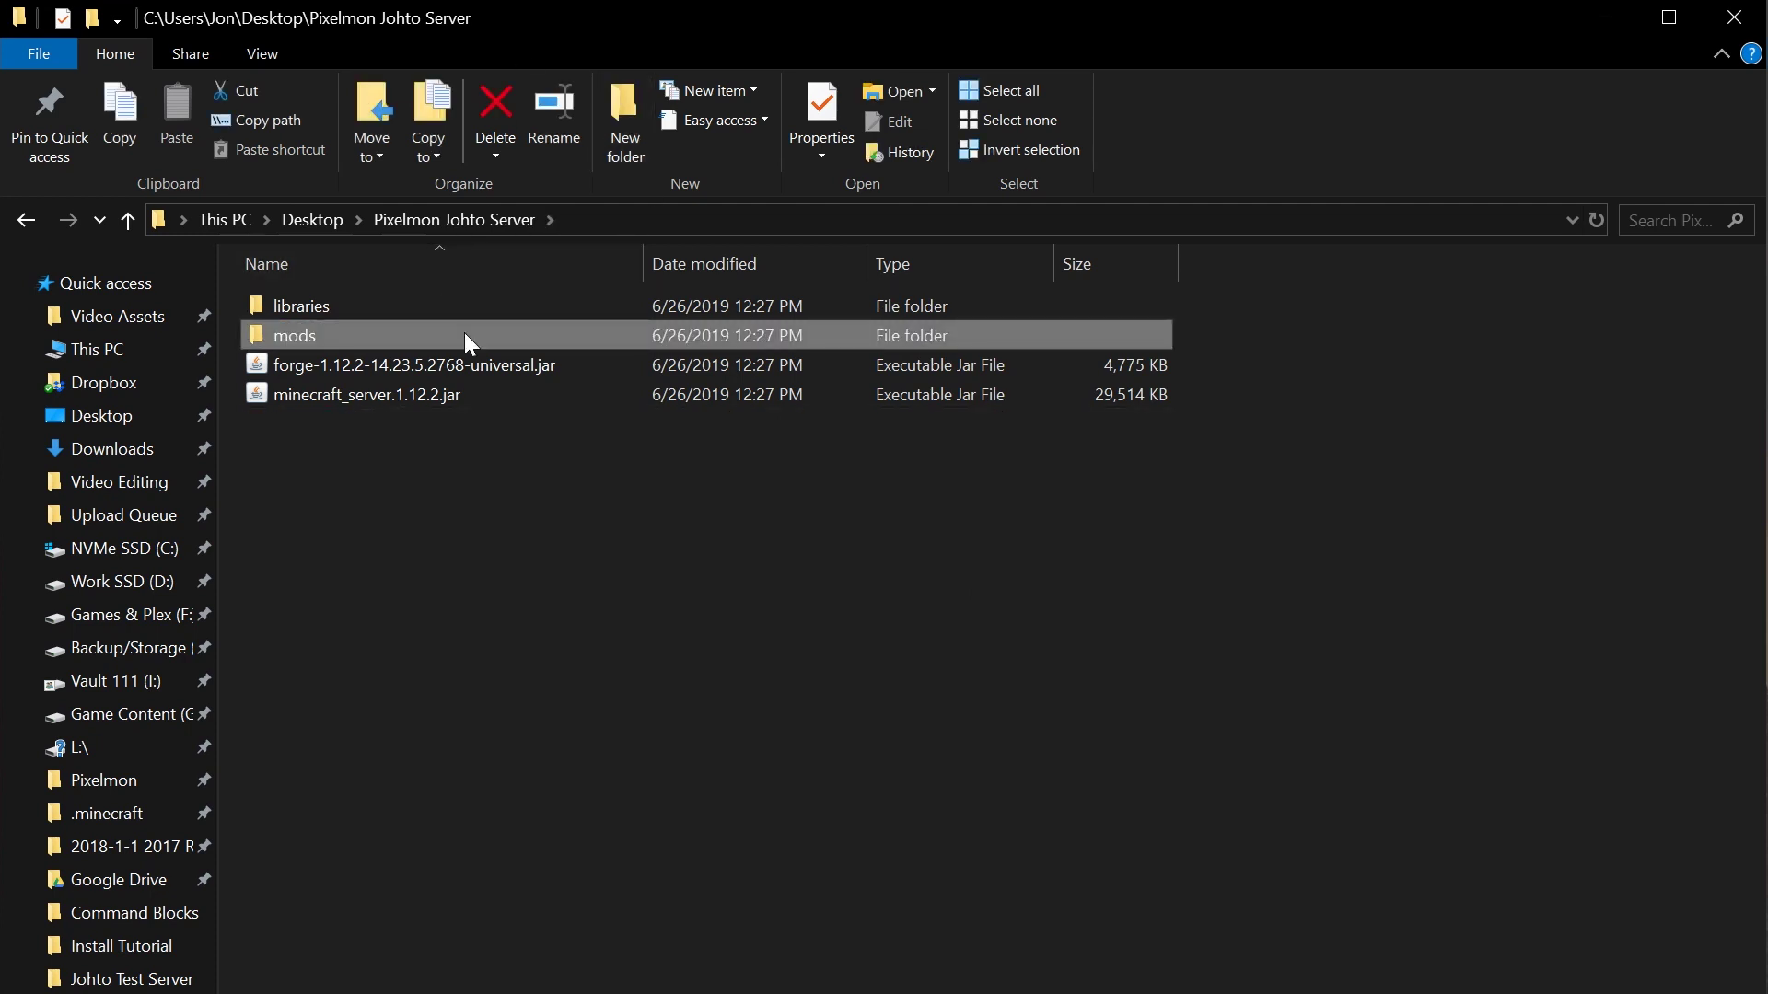
double_click(465, 334)
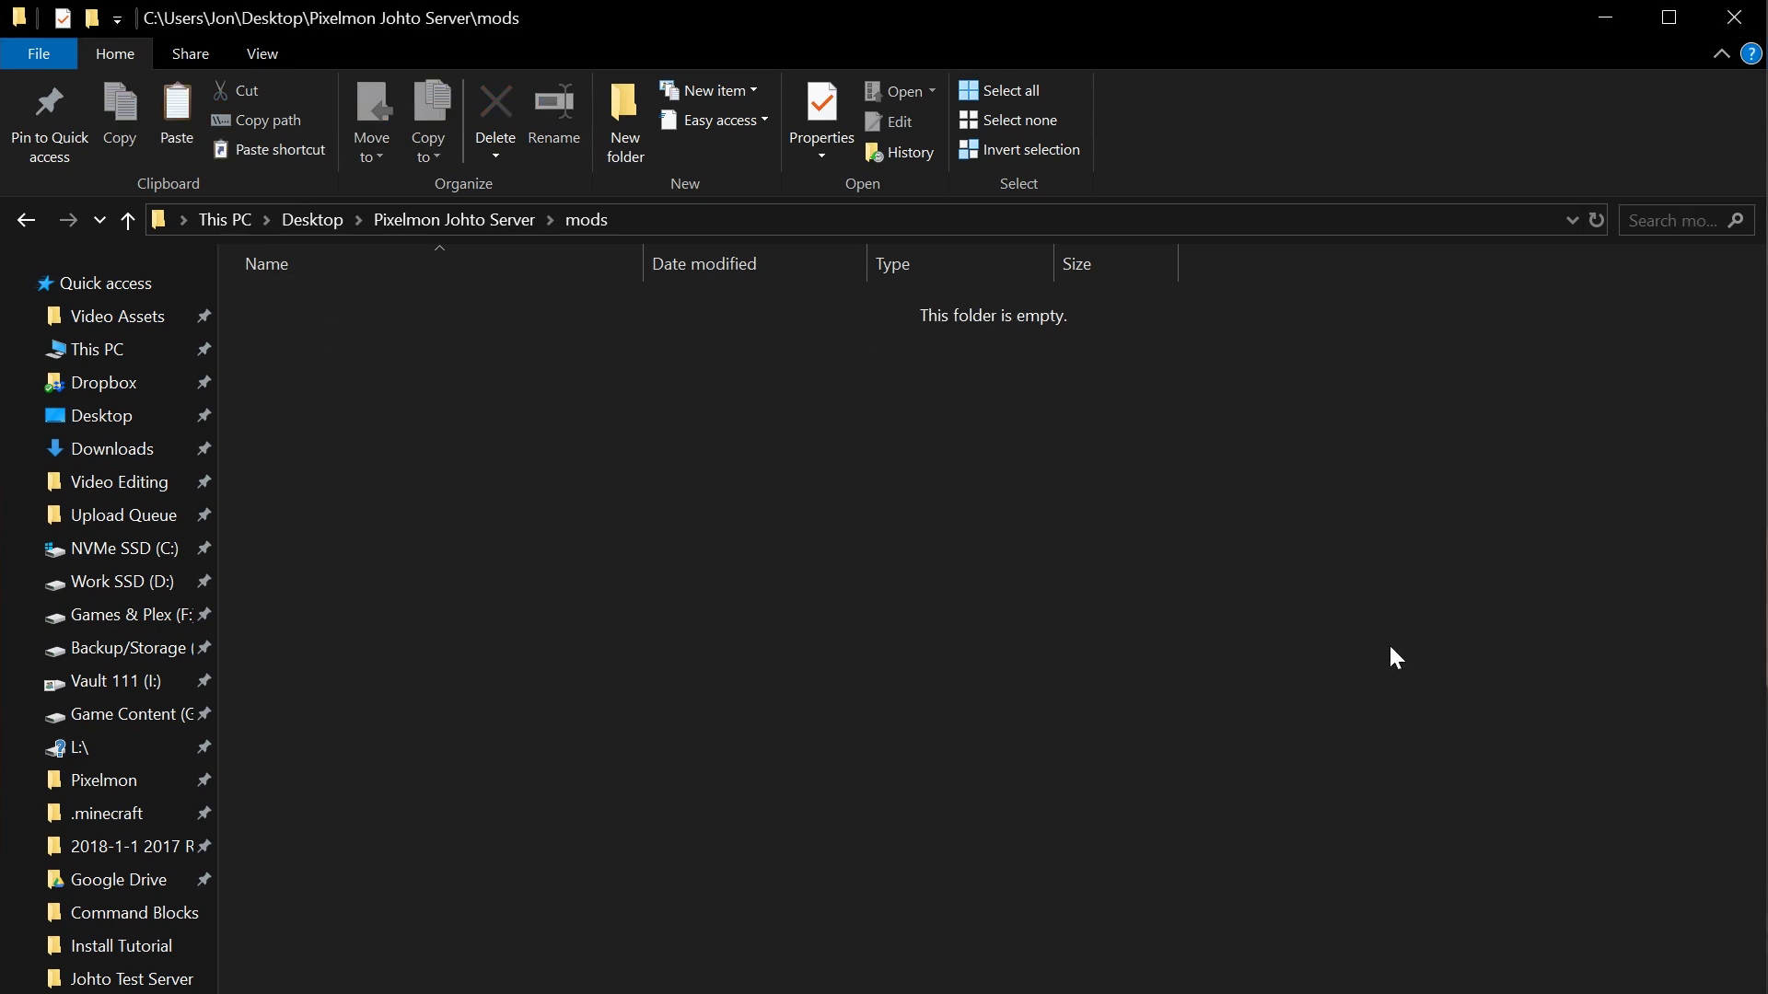
key(ctrl+v)
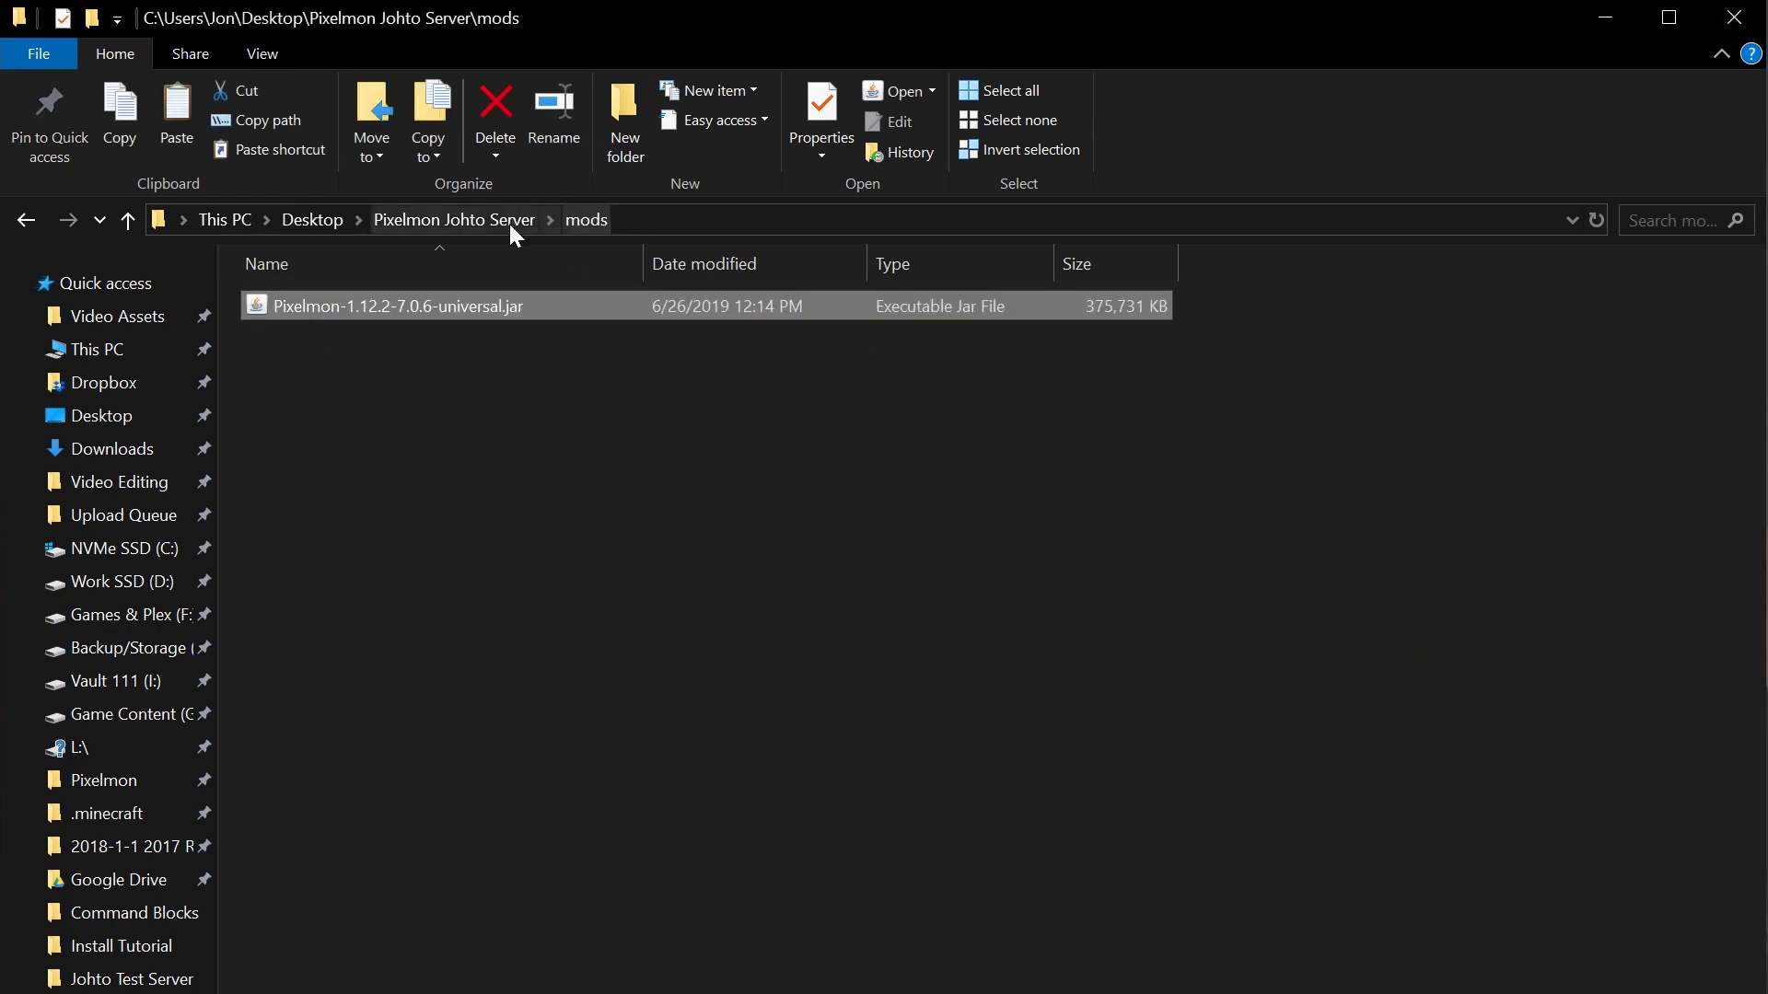
Copy all five items from the Johto zip into the Pixelmon Johto Server folder.
click(500, 219)
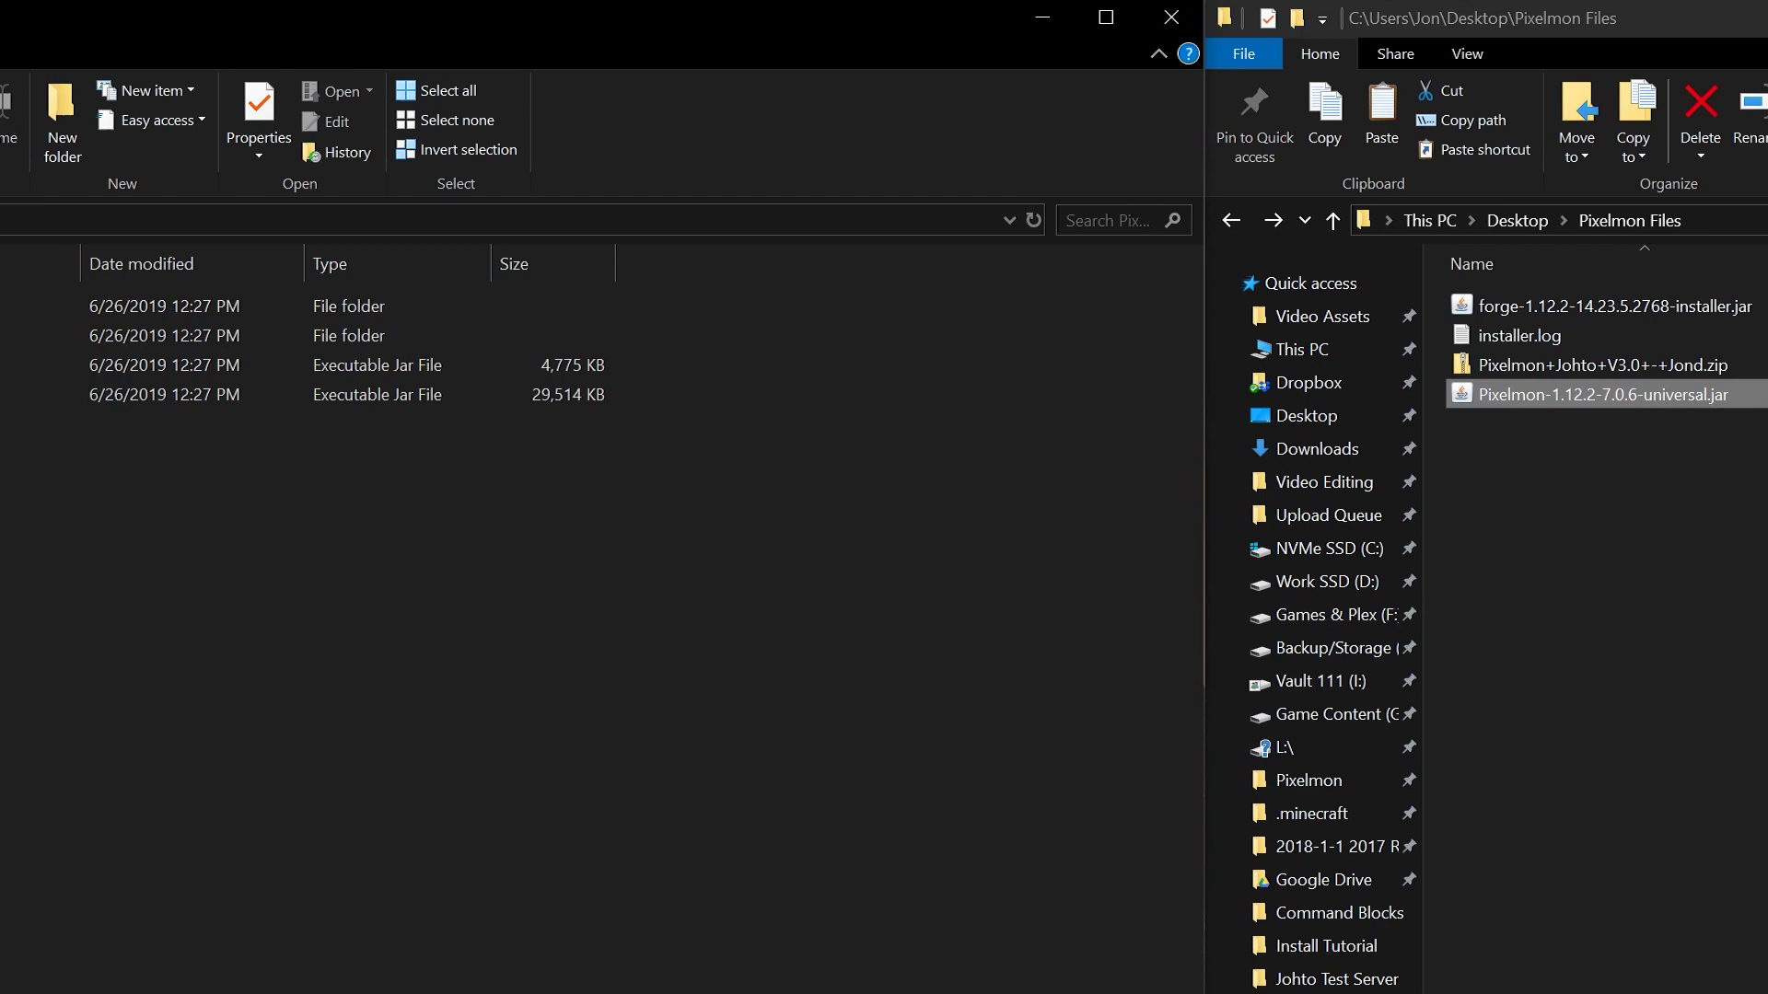
double_click(1384, 373)
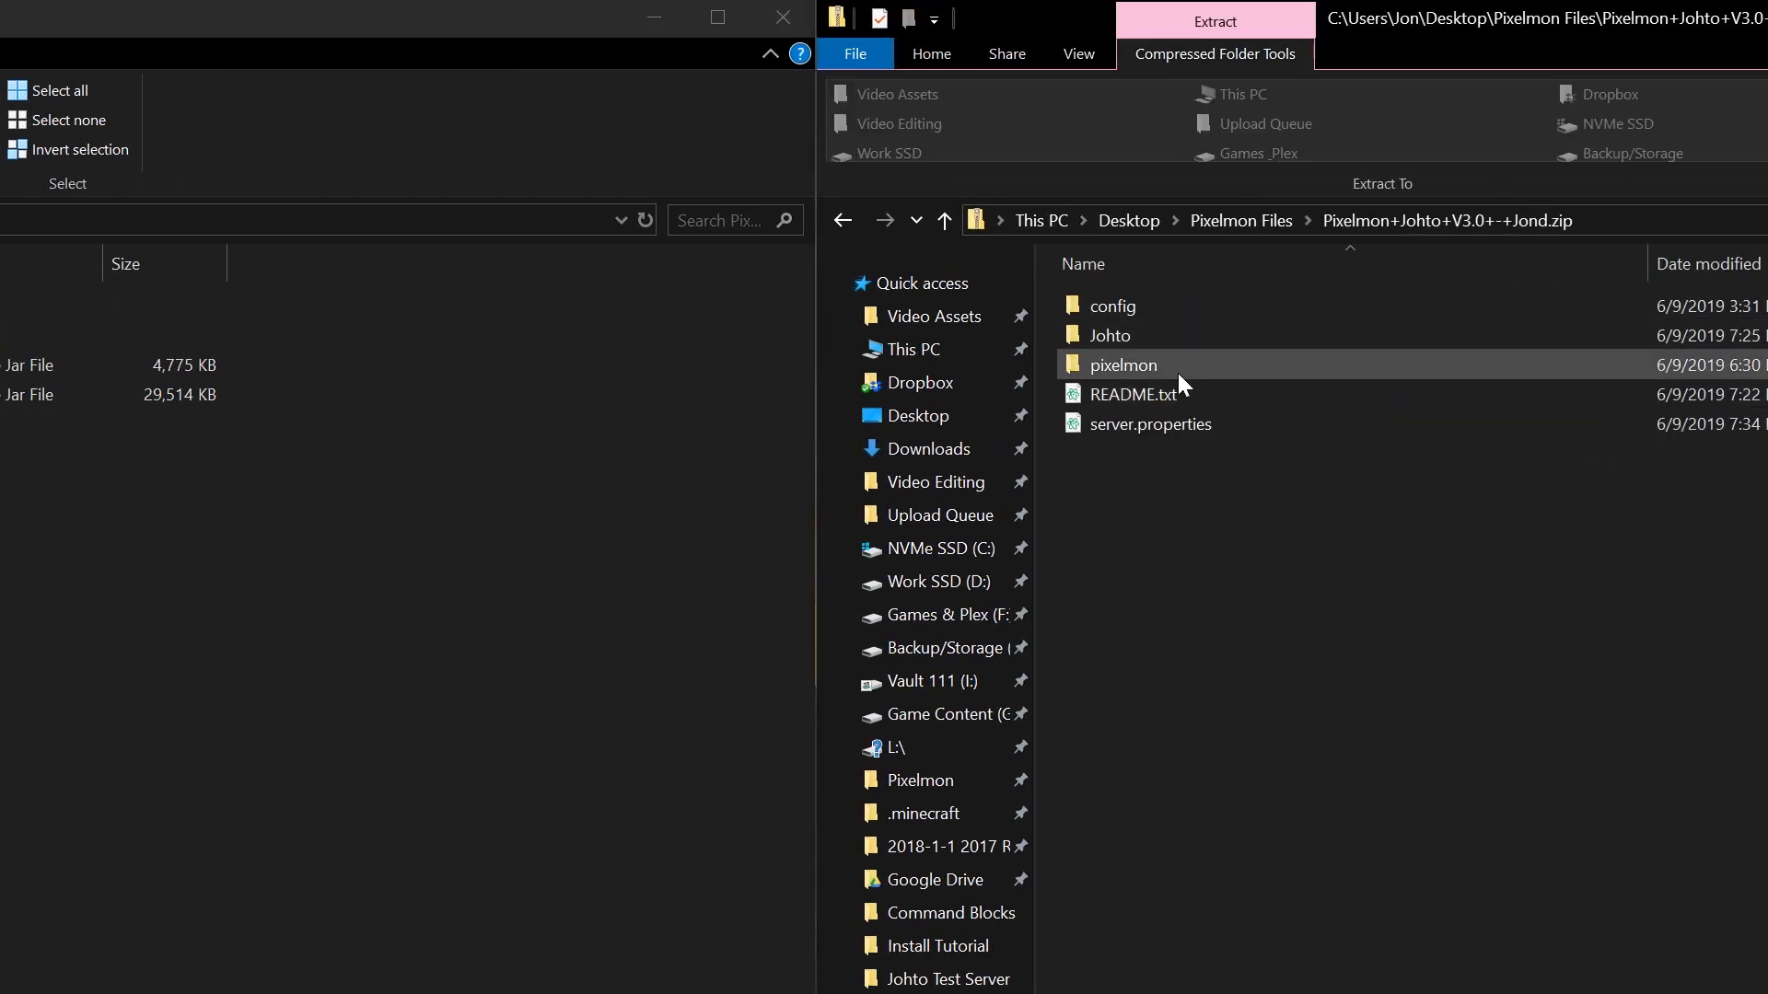
drag(1207, 566, 1188, 403)
drag(1181, 283, 1182, 285)
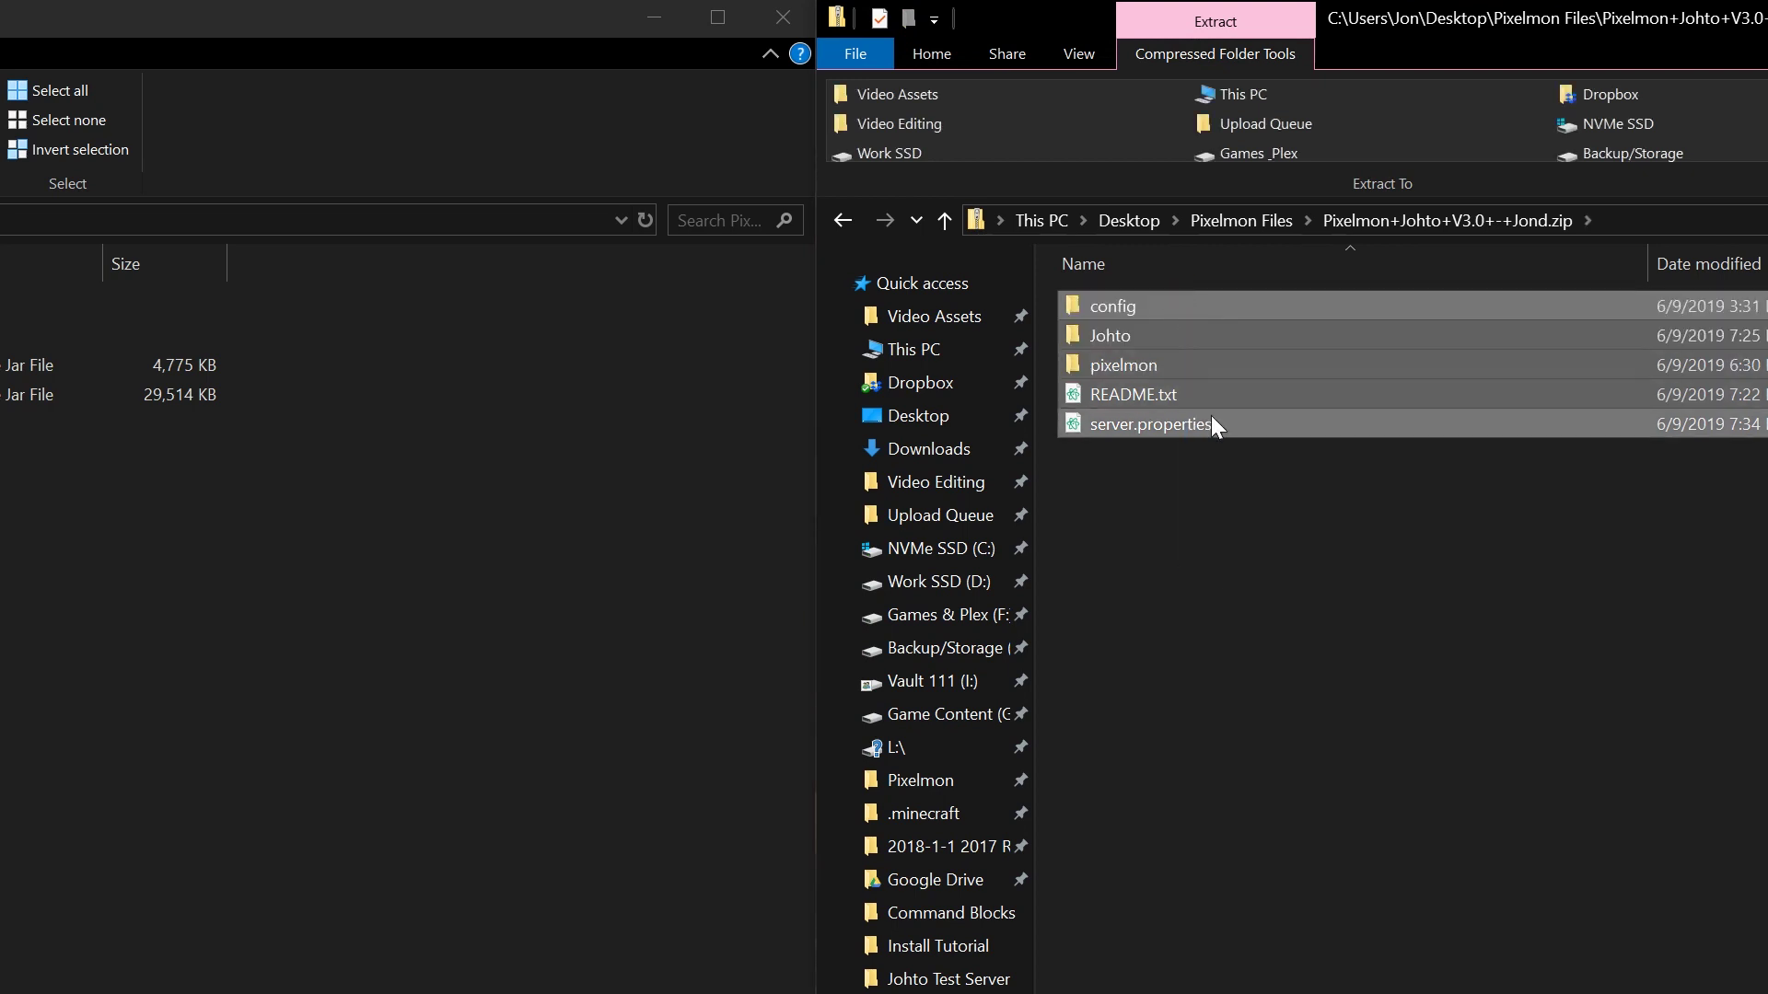
drag(1221, 406, 127, 868)
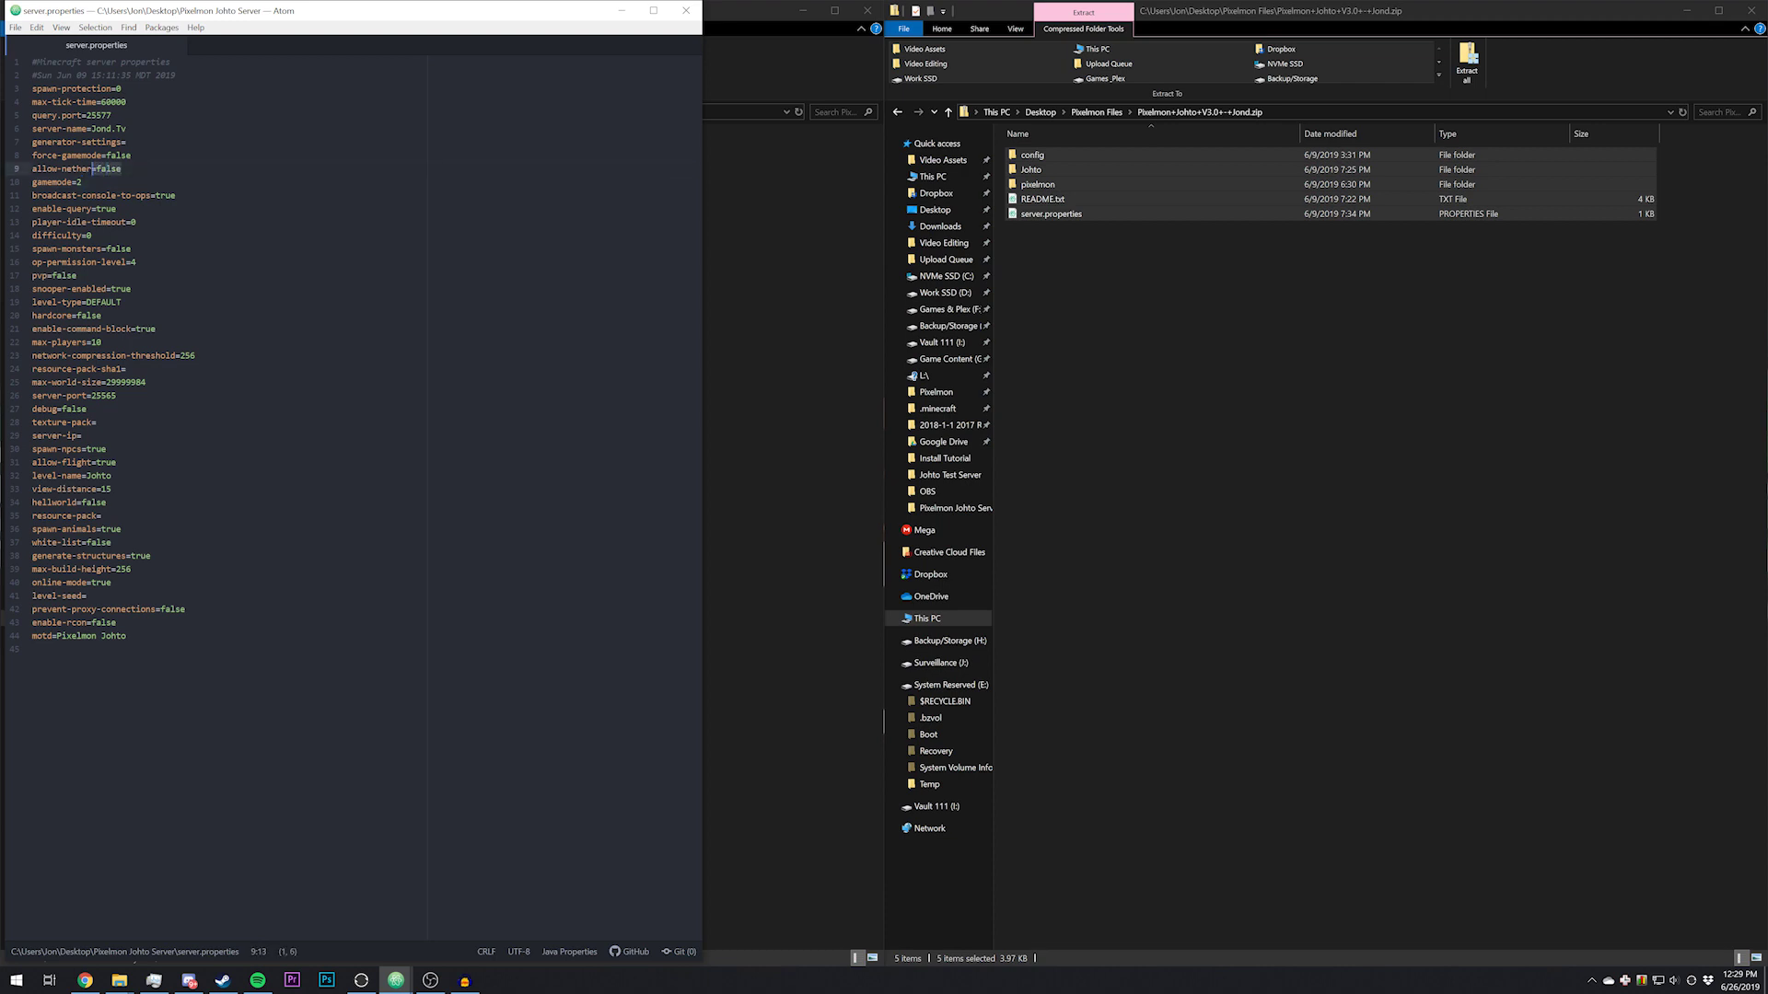
key(shift+Left)
key(shift+Left)
key(shift+Left)
drag(131, 249, 81, 248)
key(Down)
key(Down)
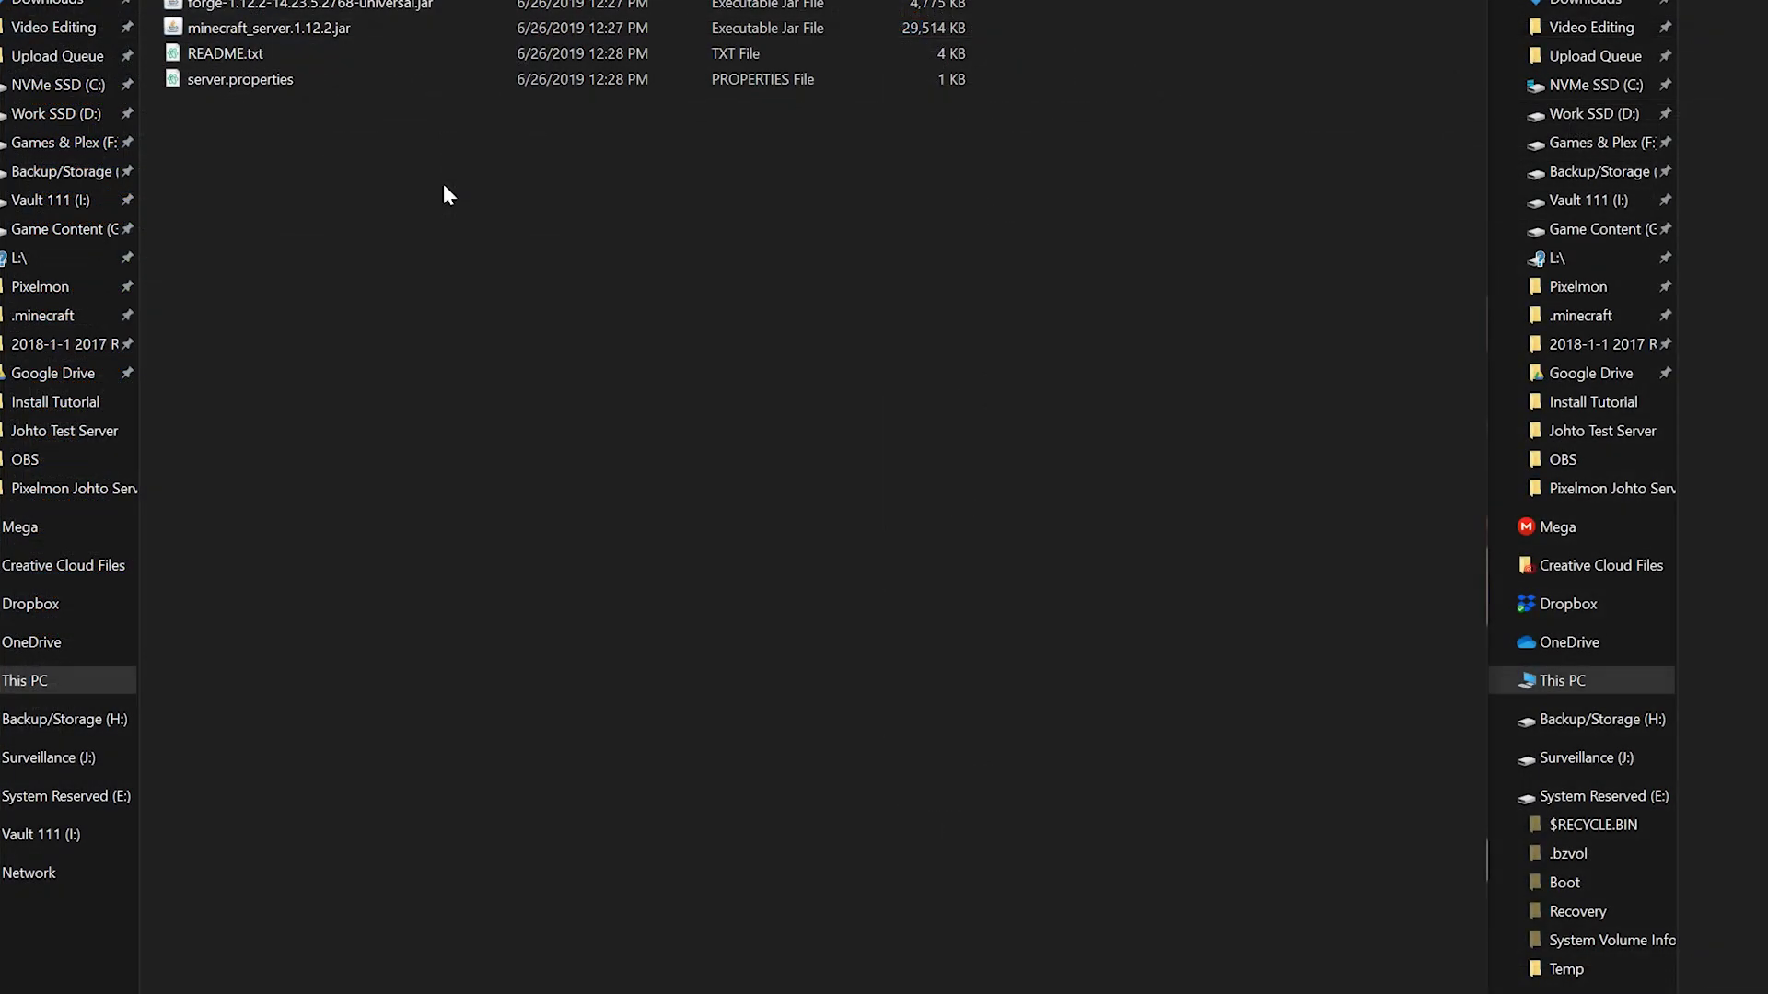
Create a new text document and rename it to run.bat, accepting the extension change.
right_click(444, 185)
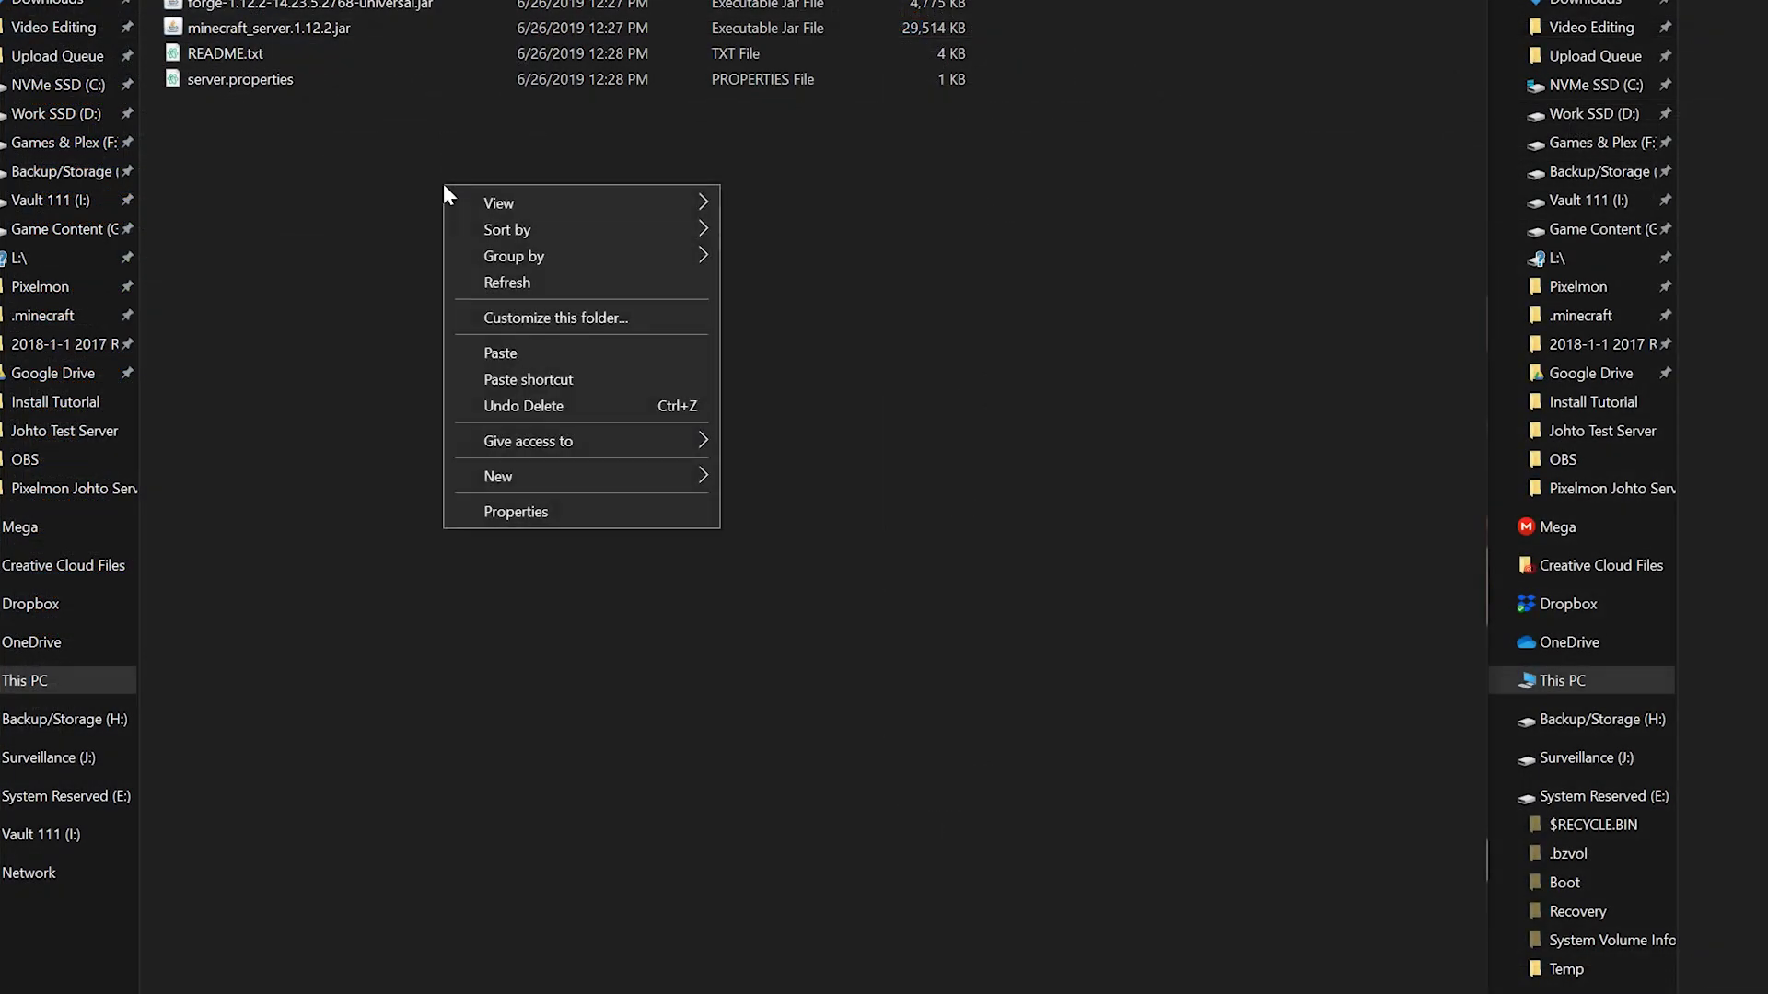
mouse_move(515, 472)
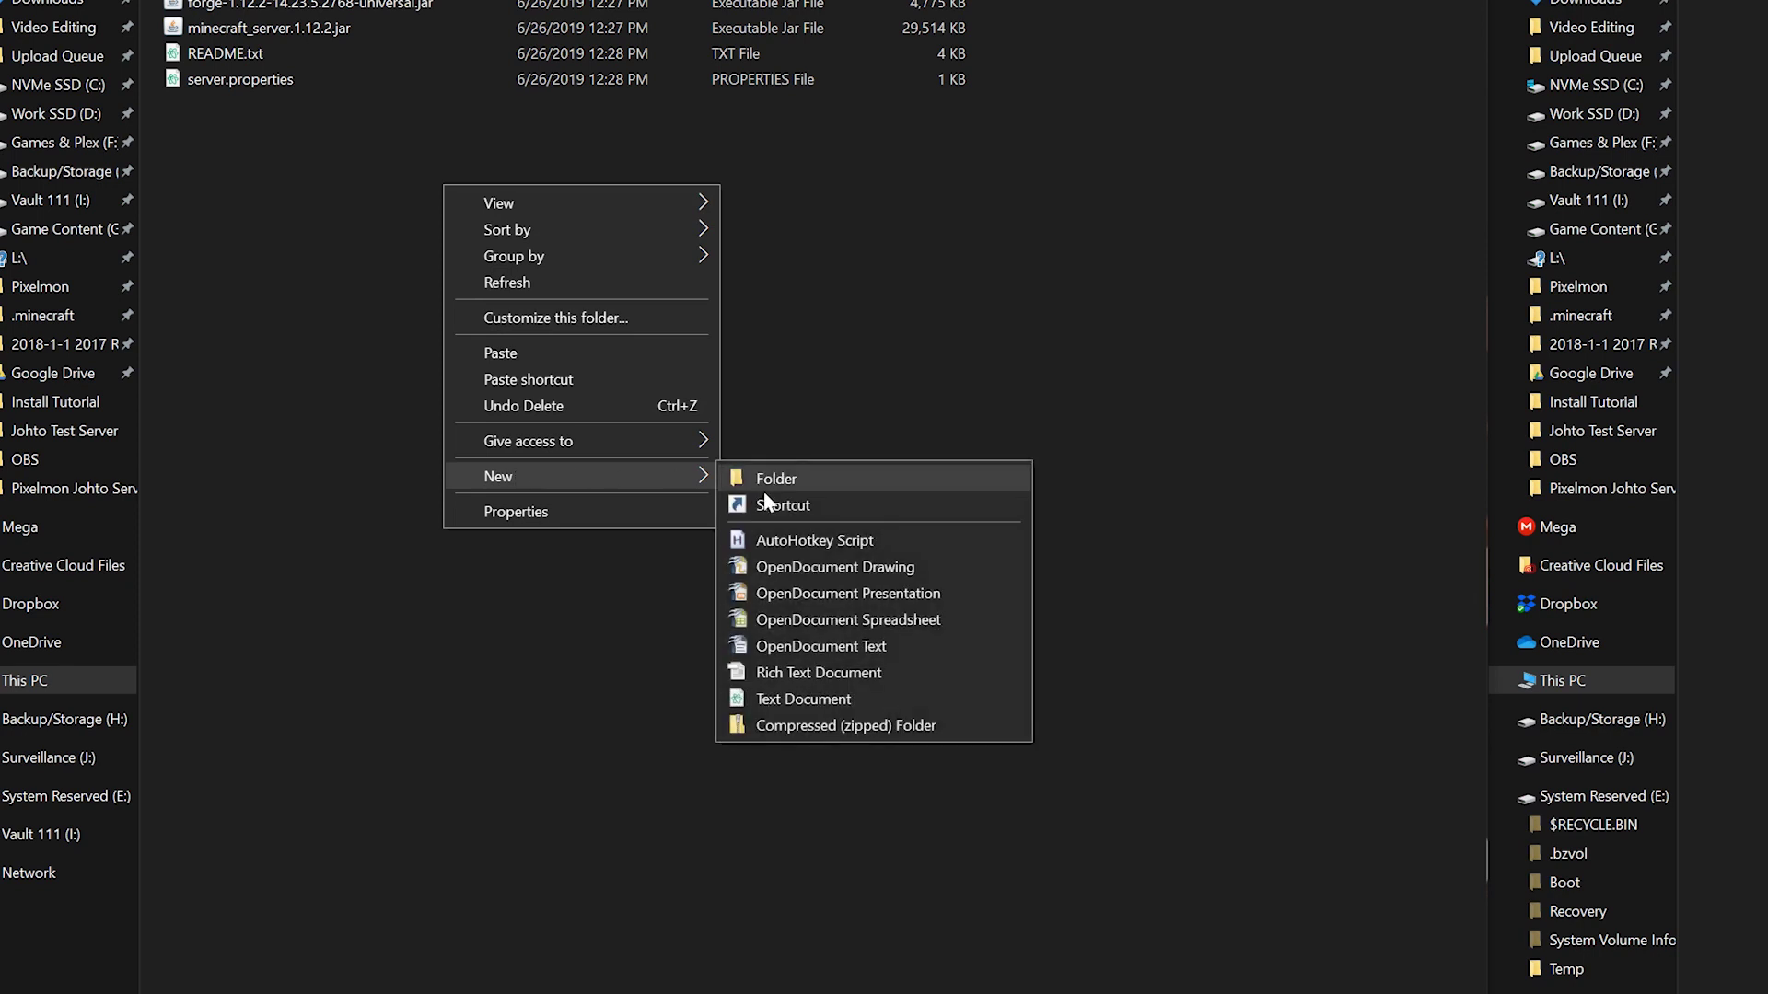
click(856, 700)
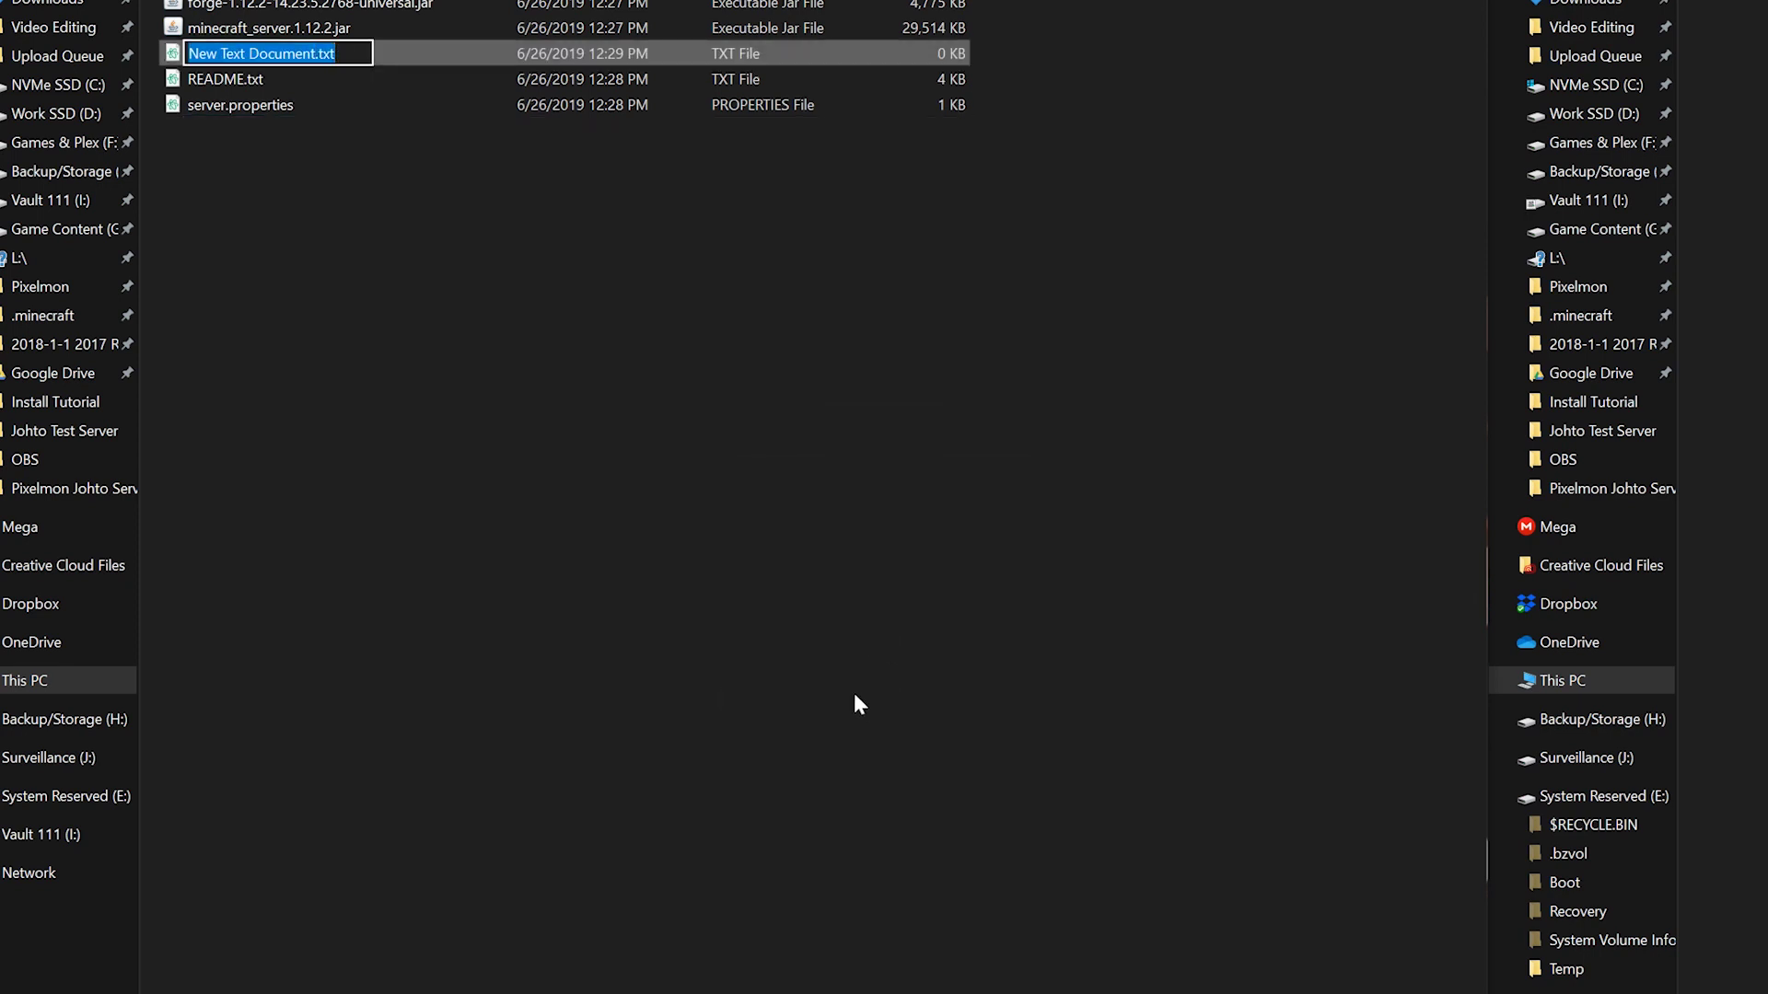
text(run.bat)
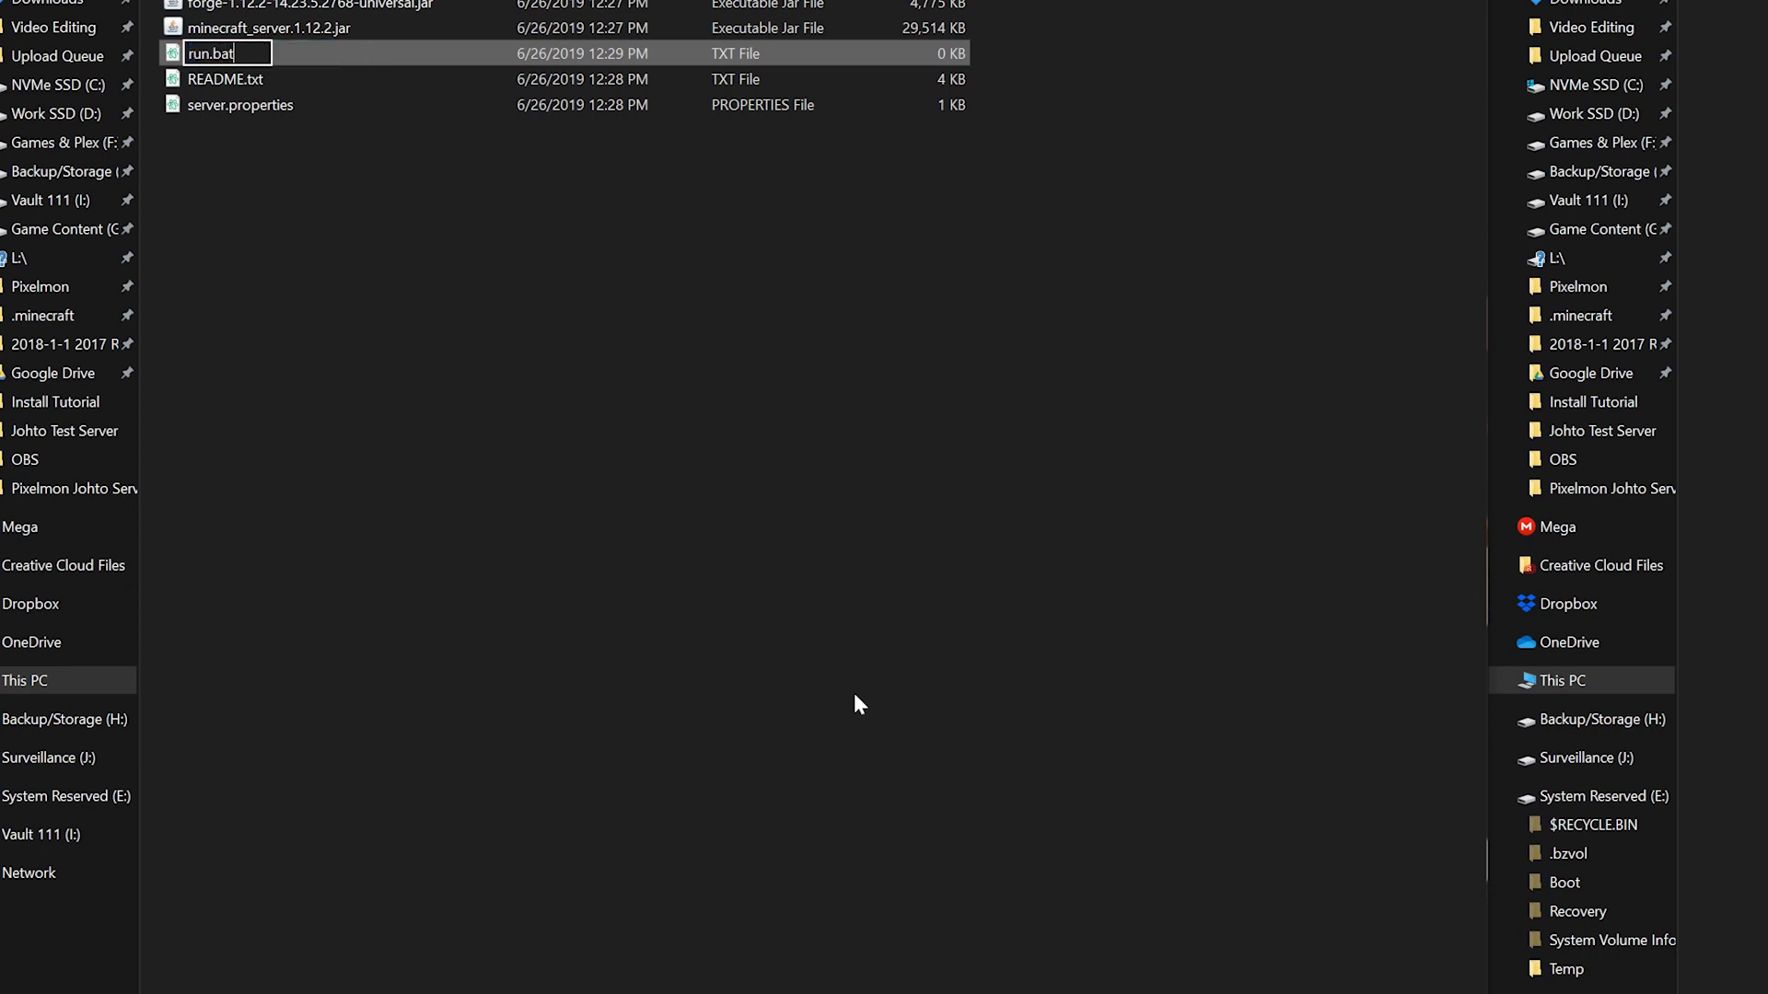
key(Return)
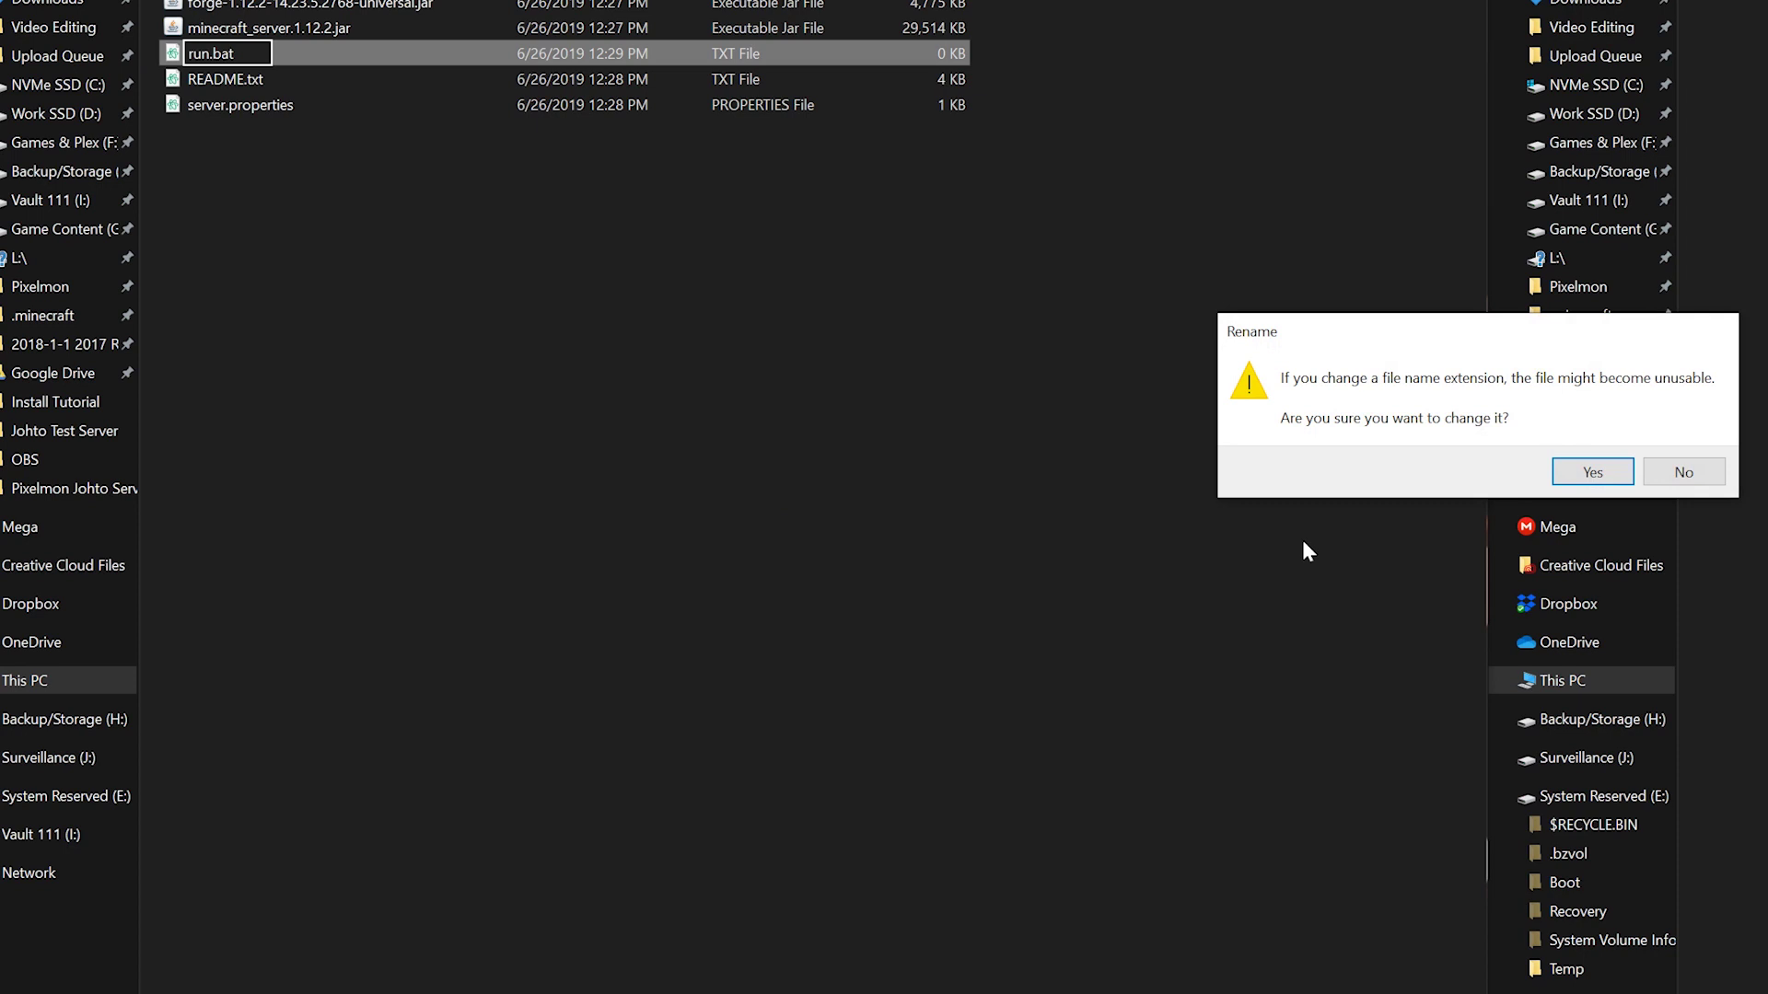
click(1582, 465)
click(544, 390)
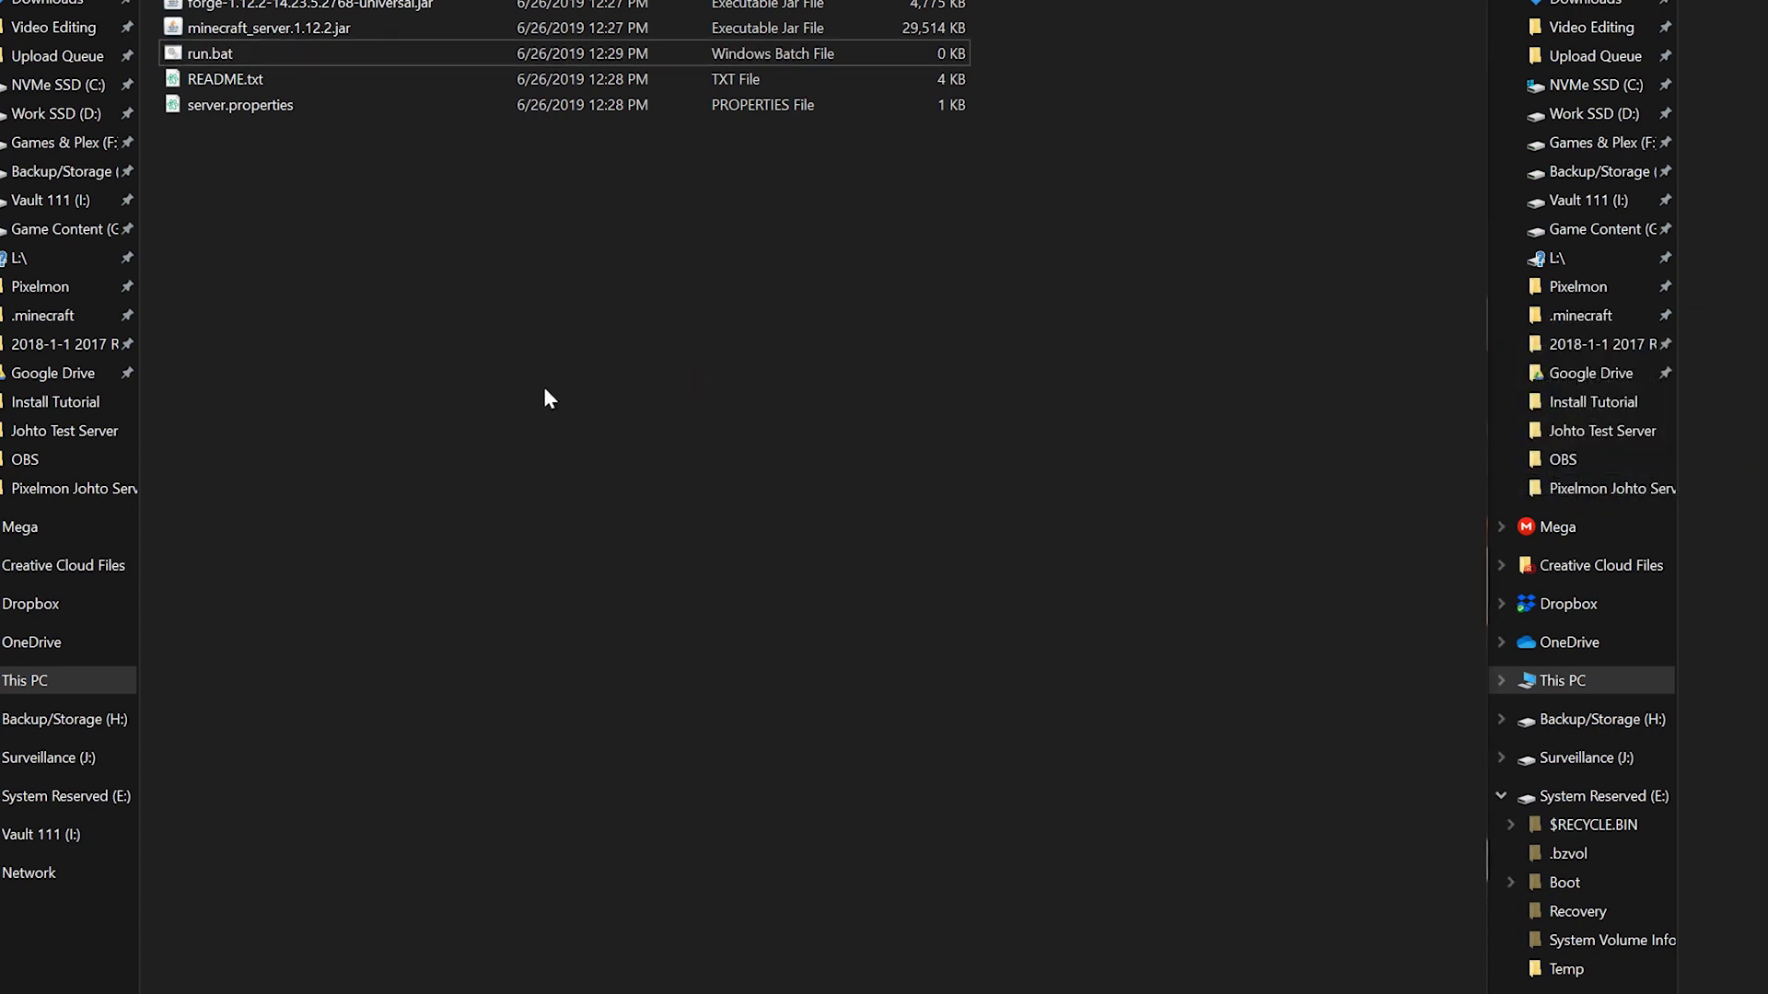
Fill run.bat with the java -Xmx3G launch line copied from the existing run.bat.
right_click(219, 51)
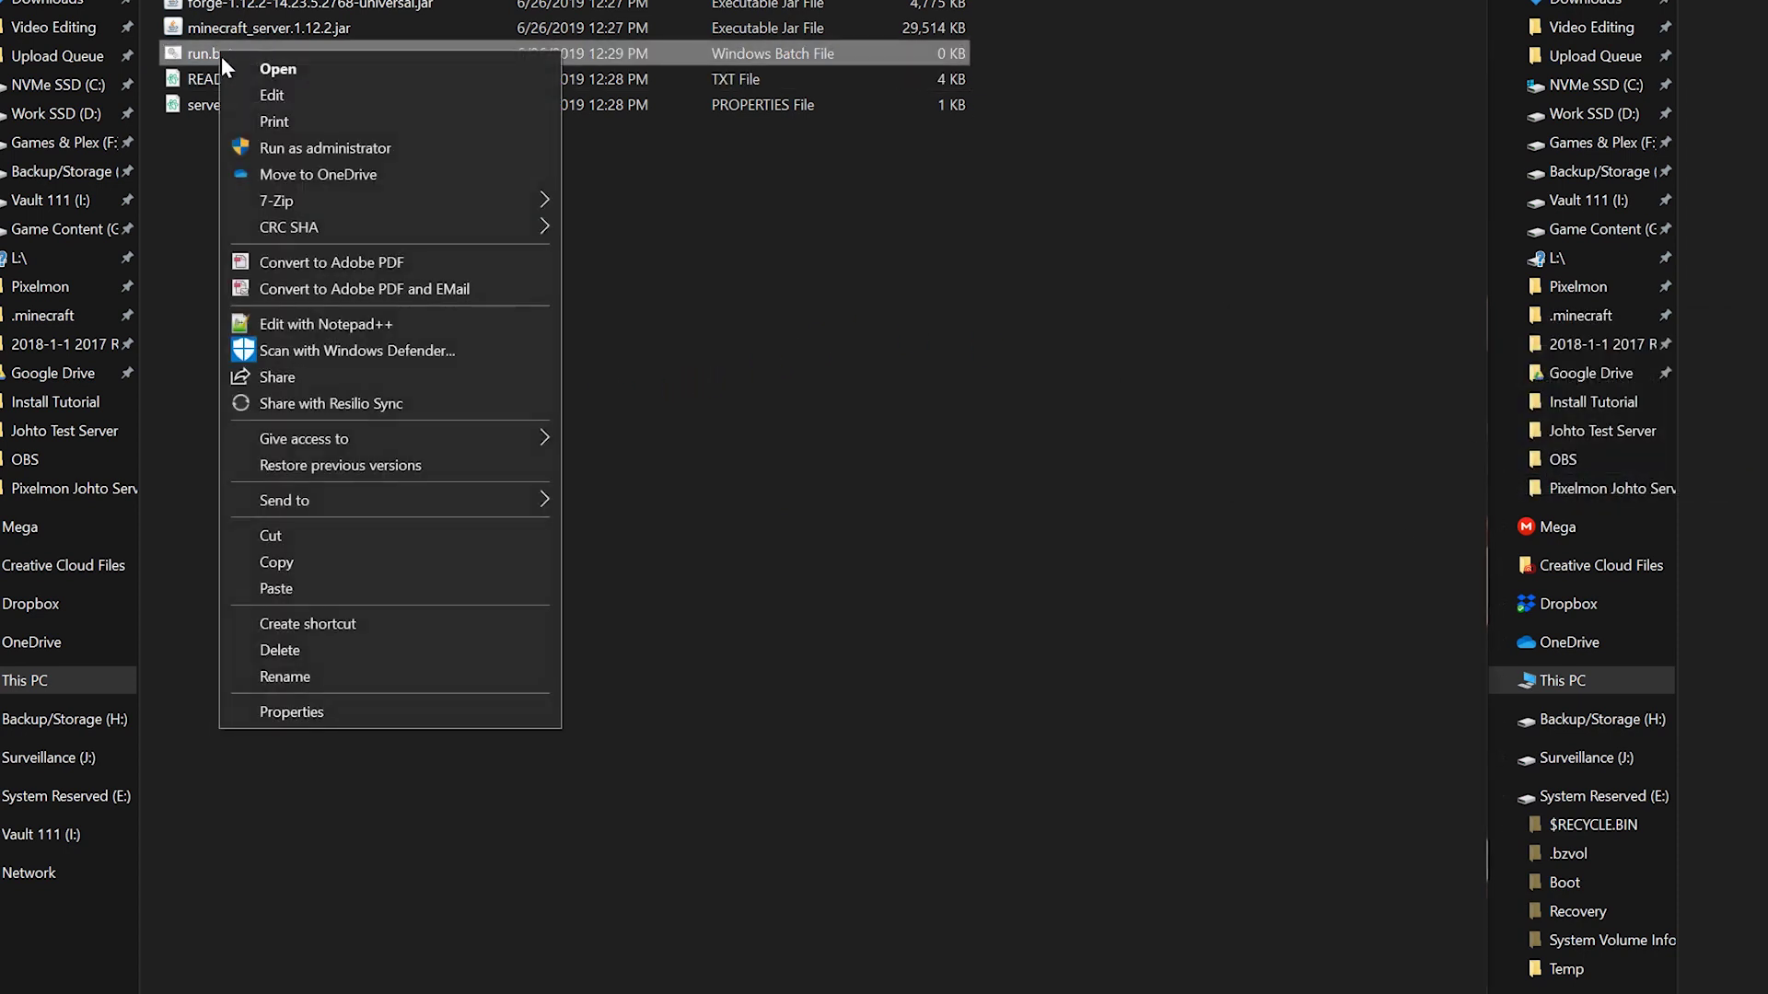
click(270, 95)
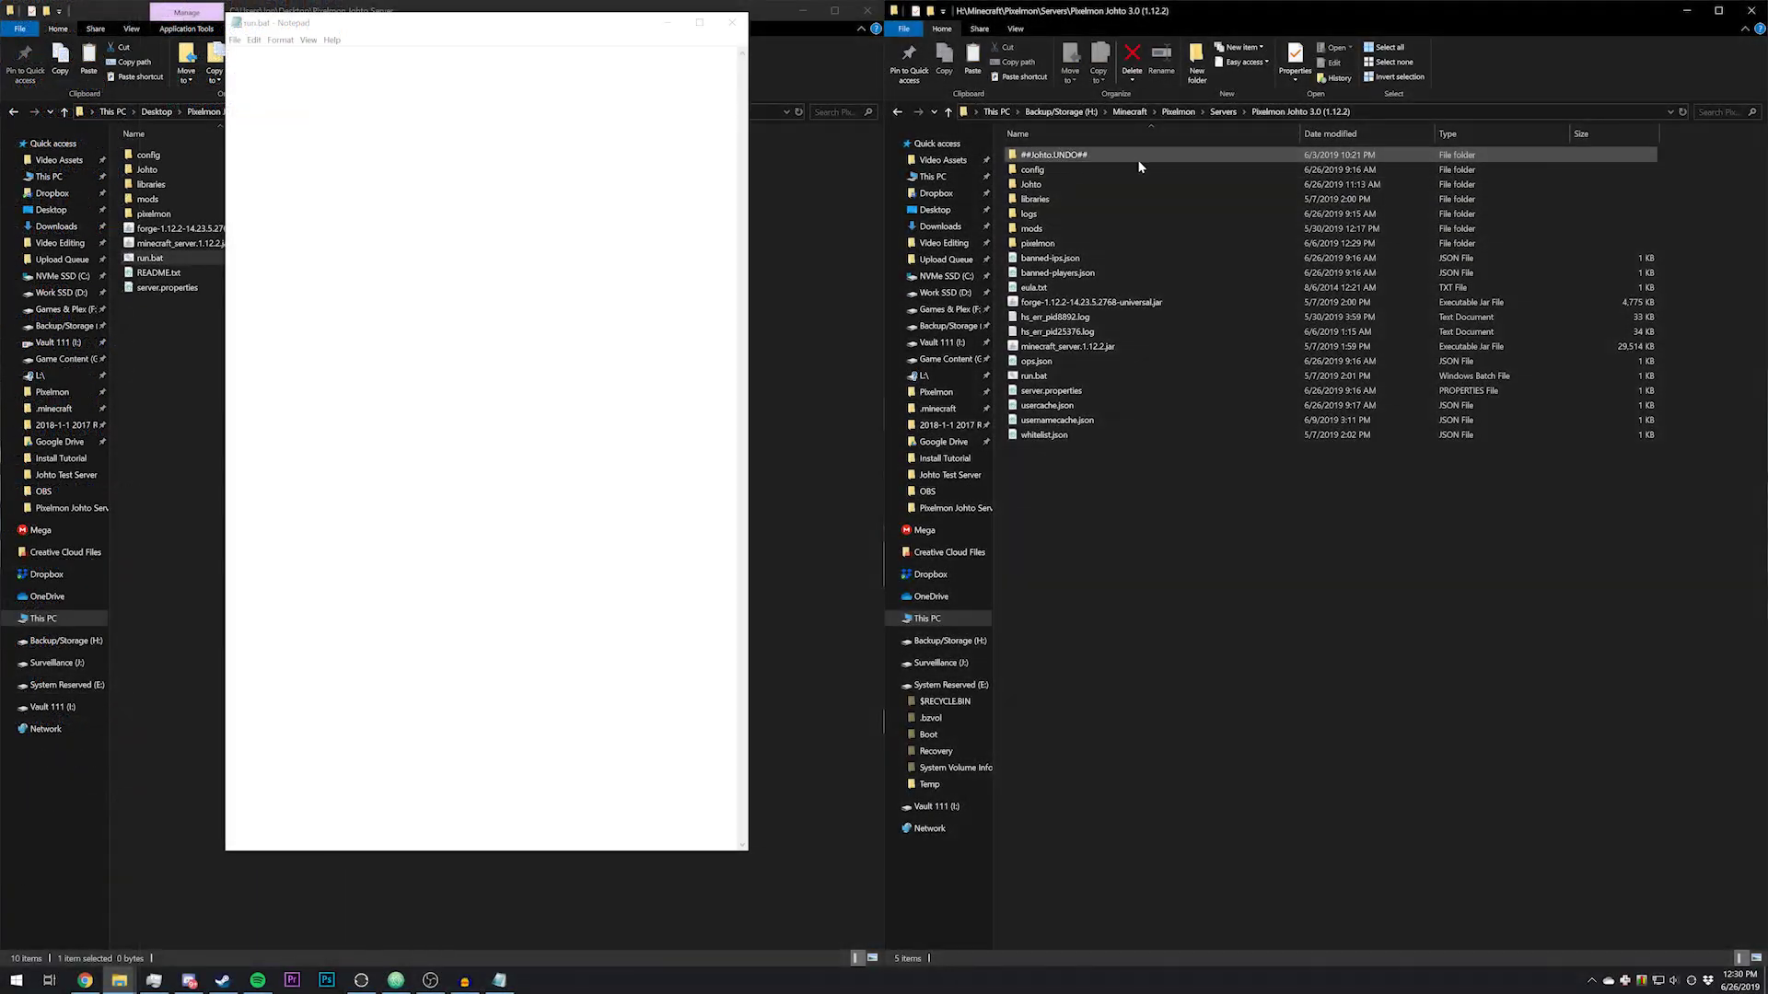
right_click(1028, 376)
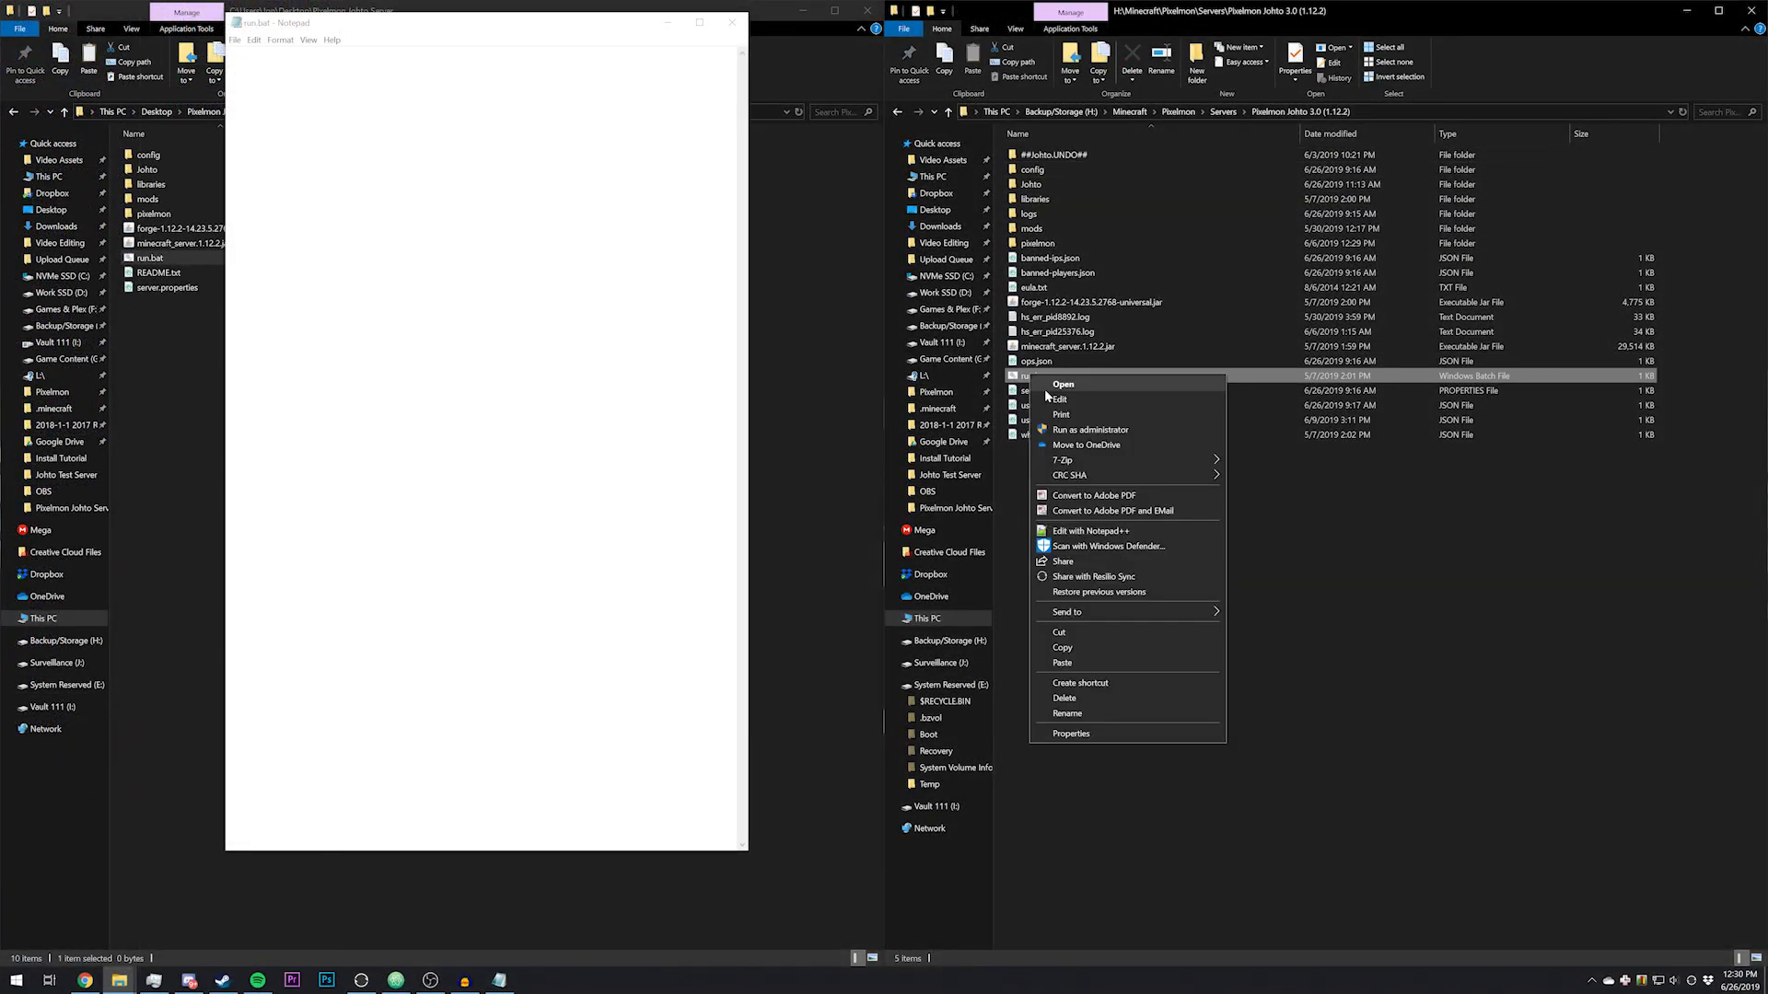
click(1059, 399)
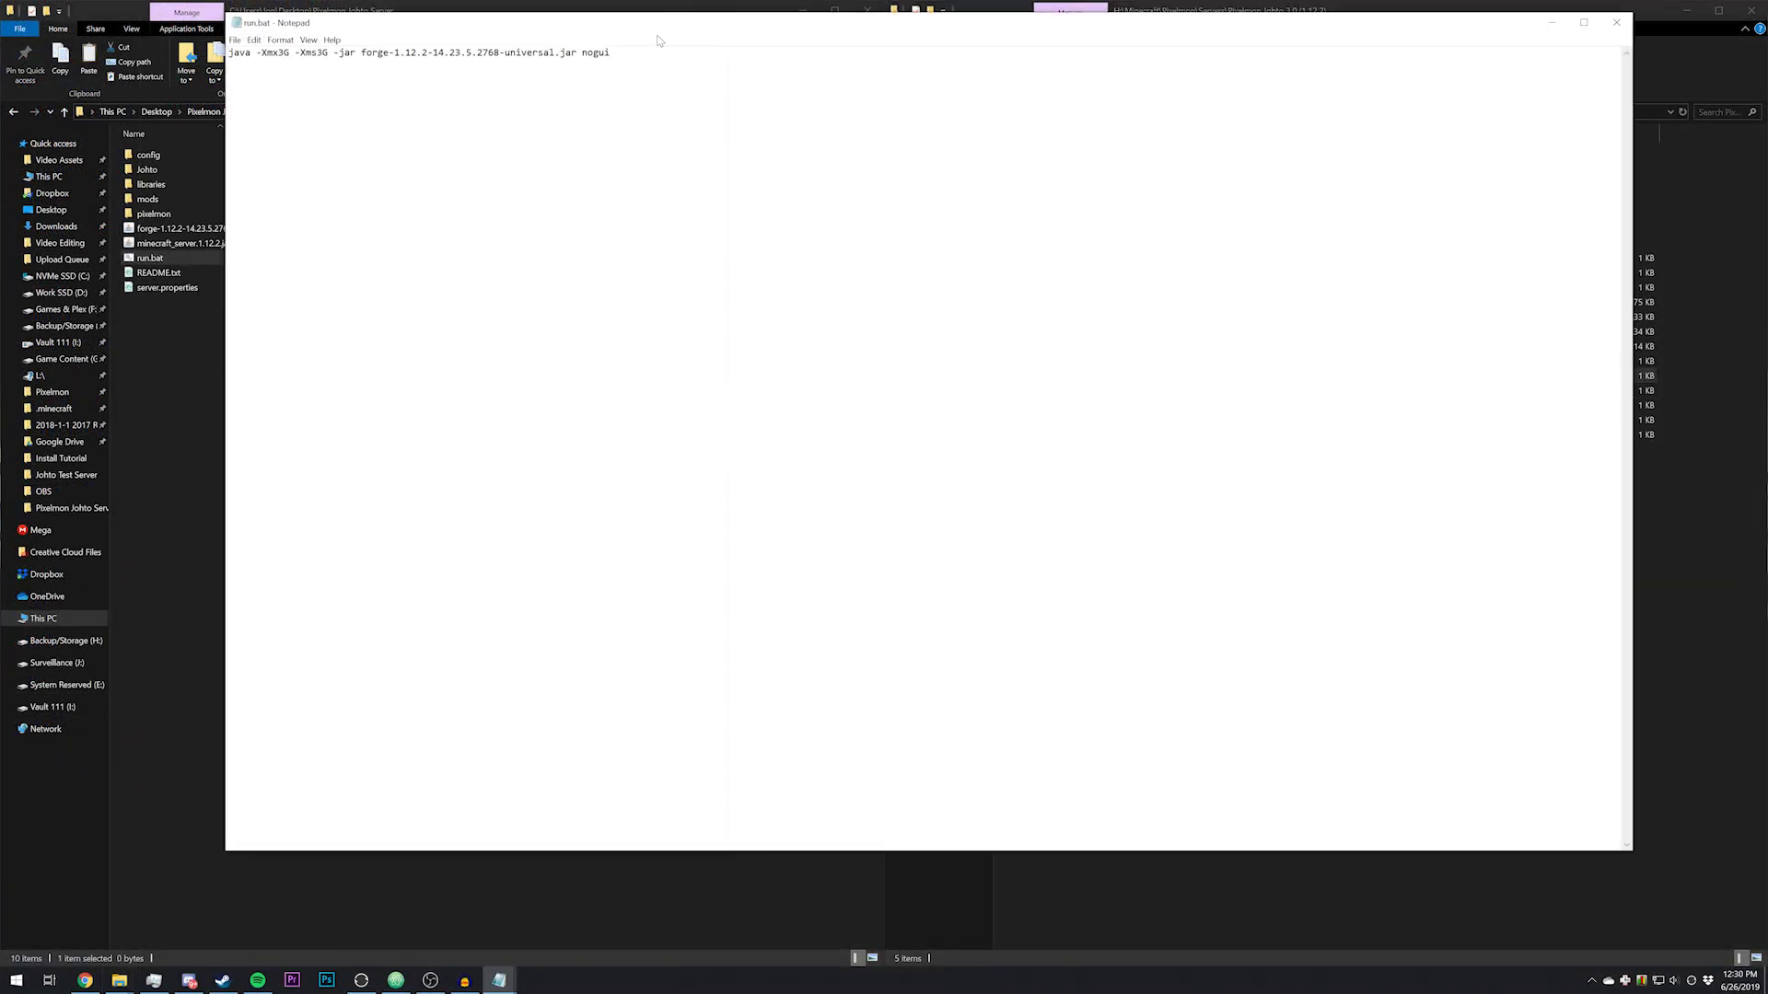
key(ctrl+a)
key(ctrl+c)
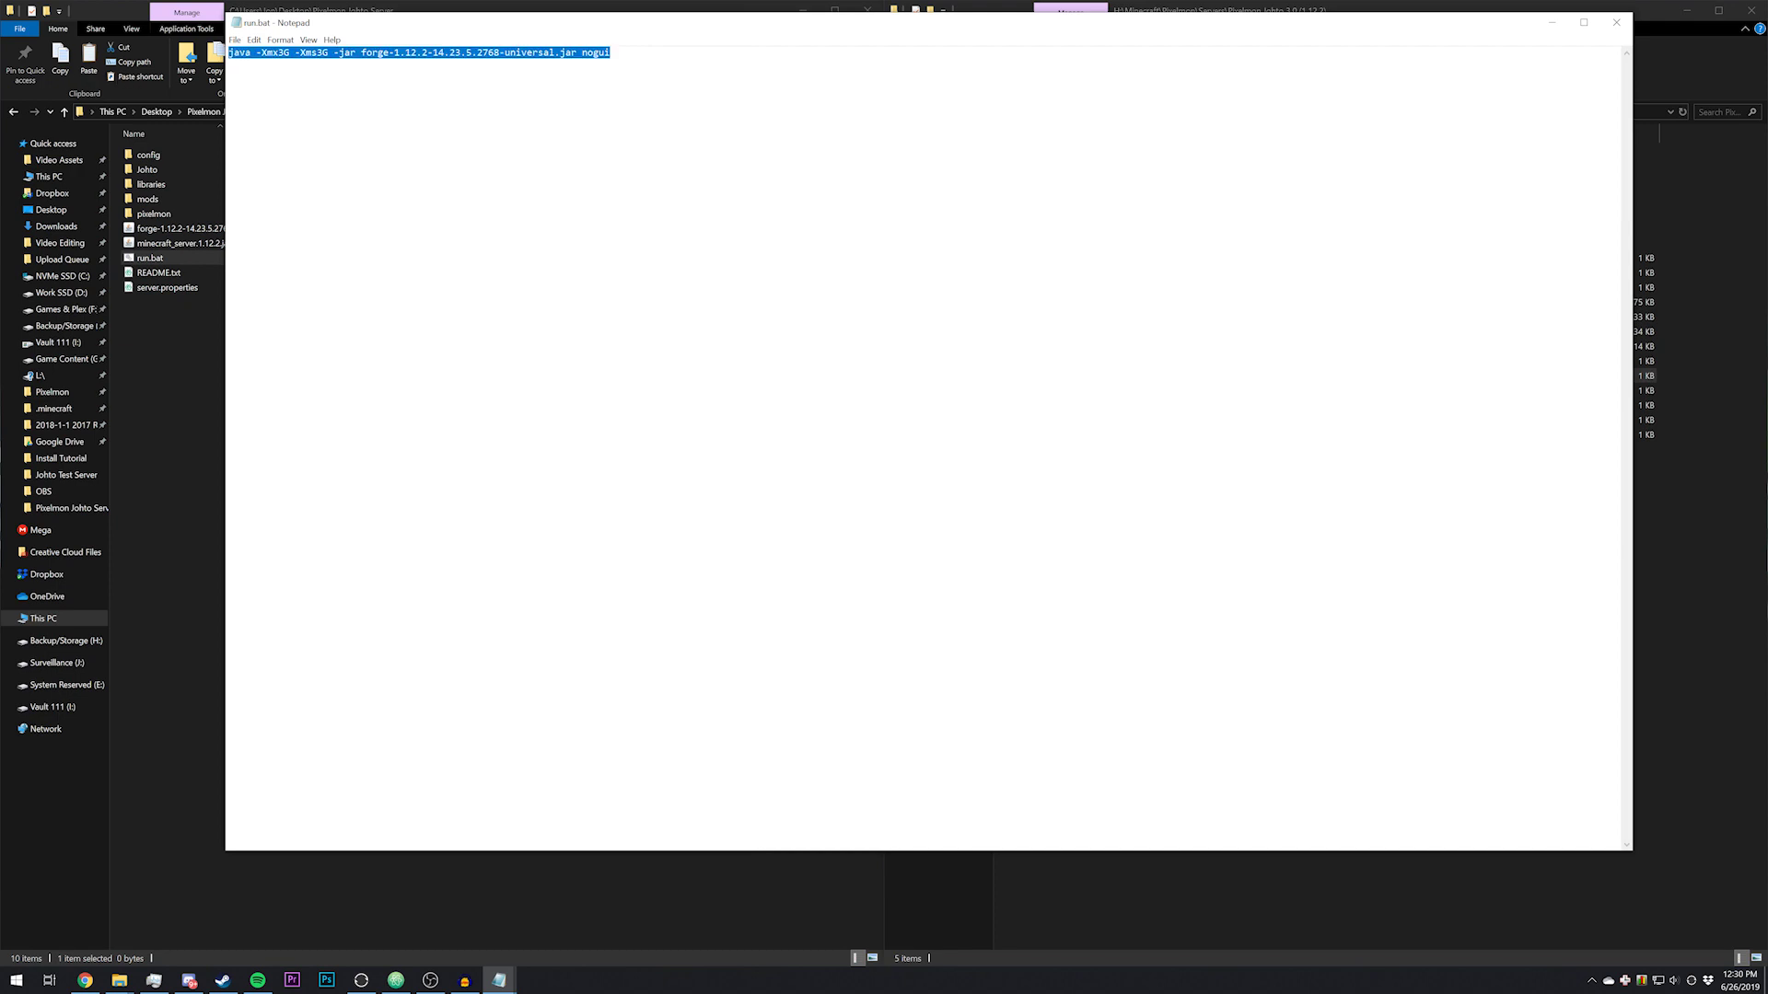
click(1552, 22)
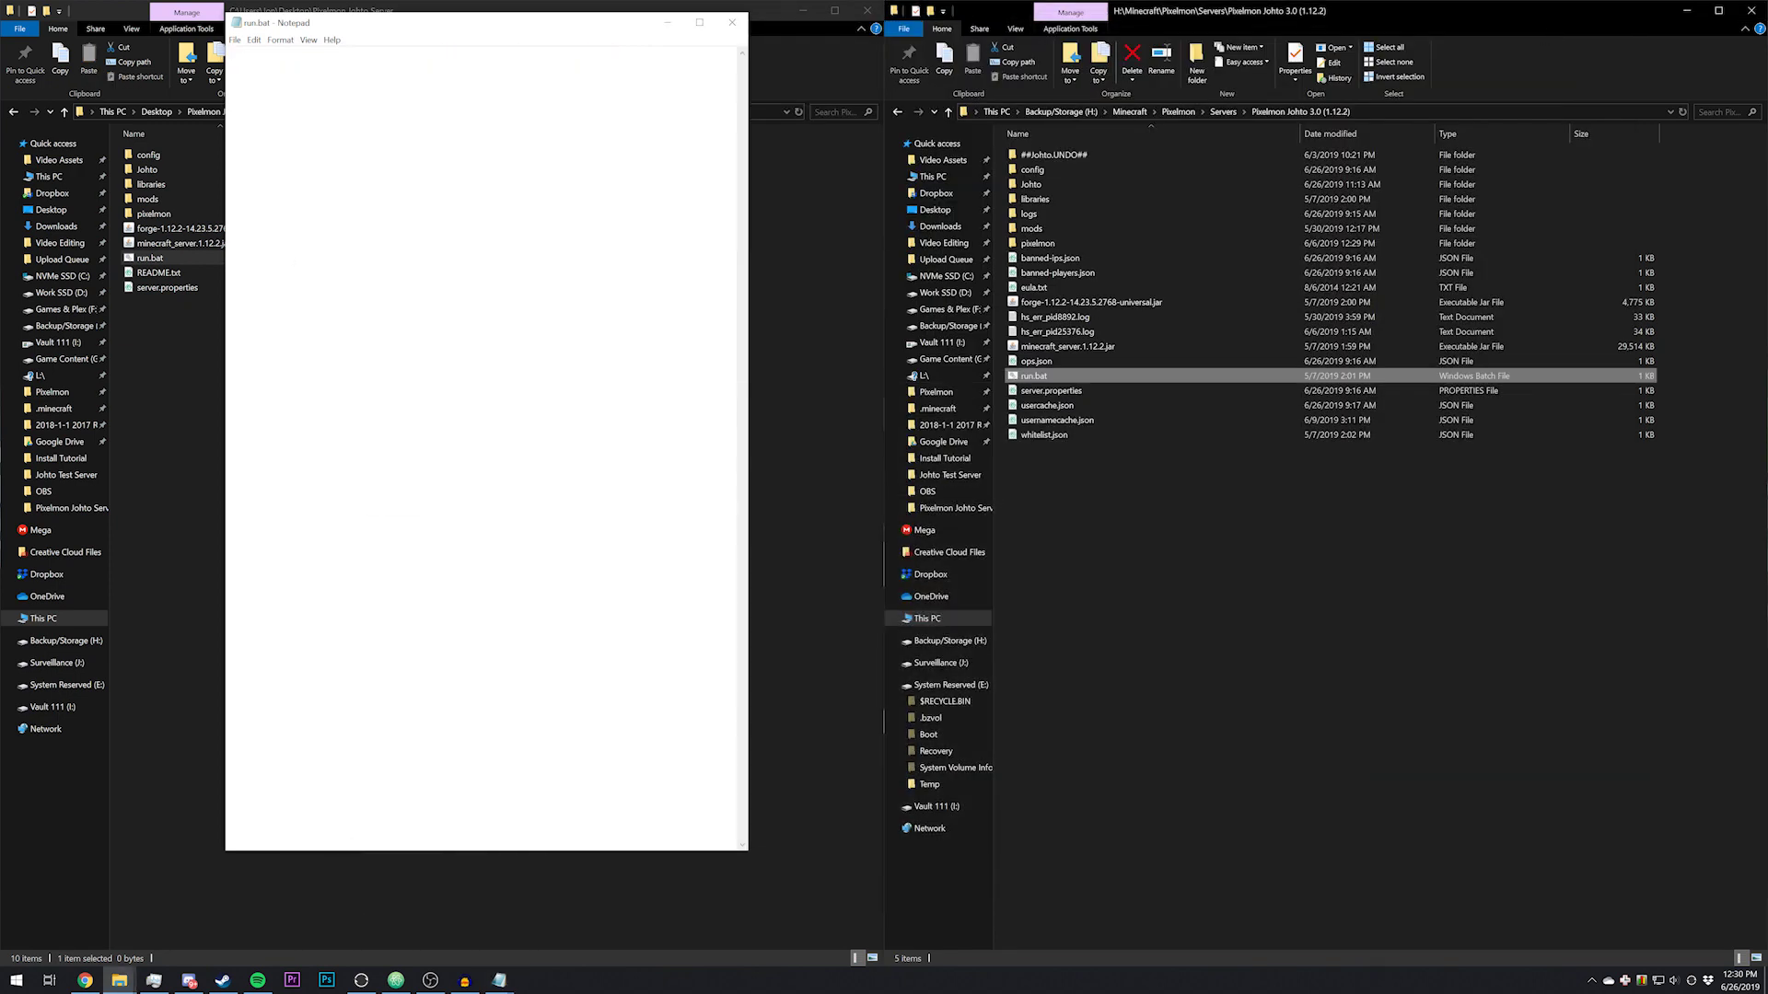
key(ctrl+v)
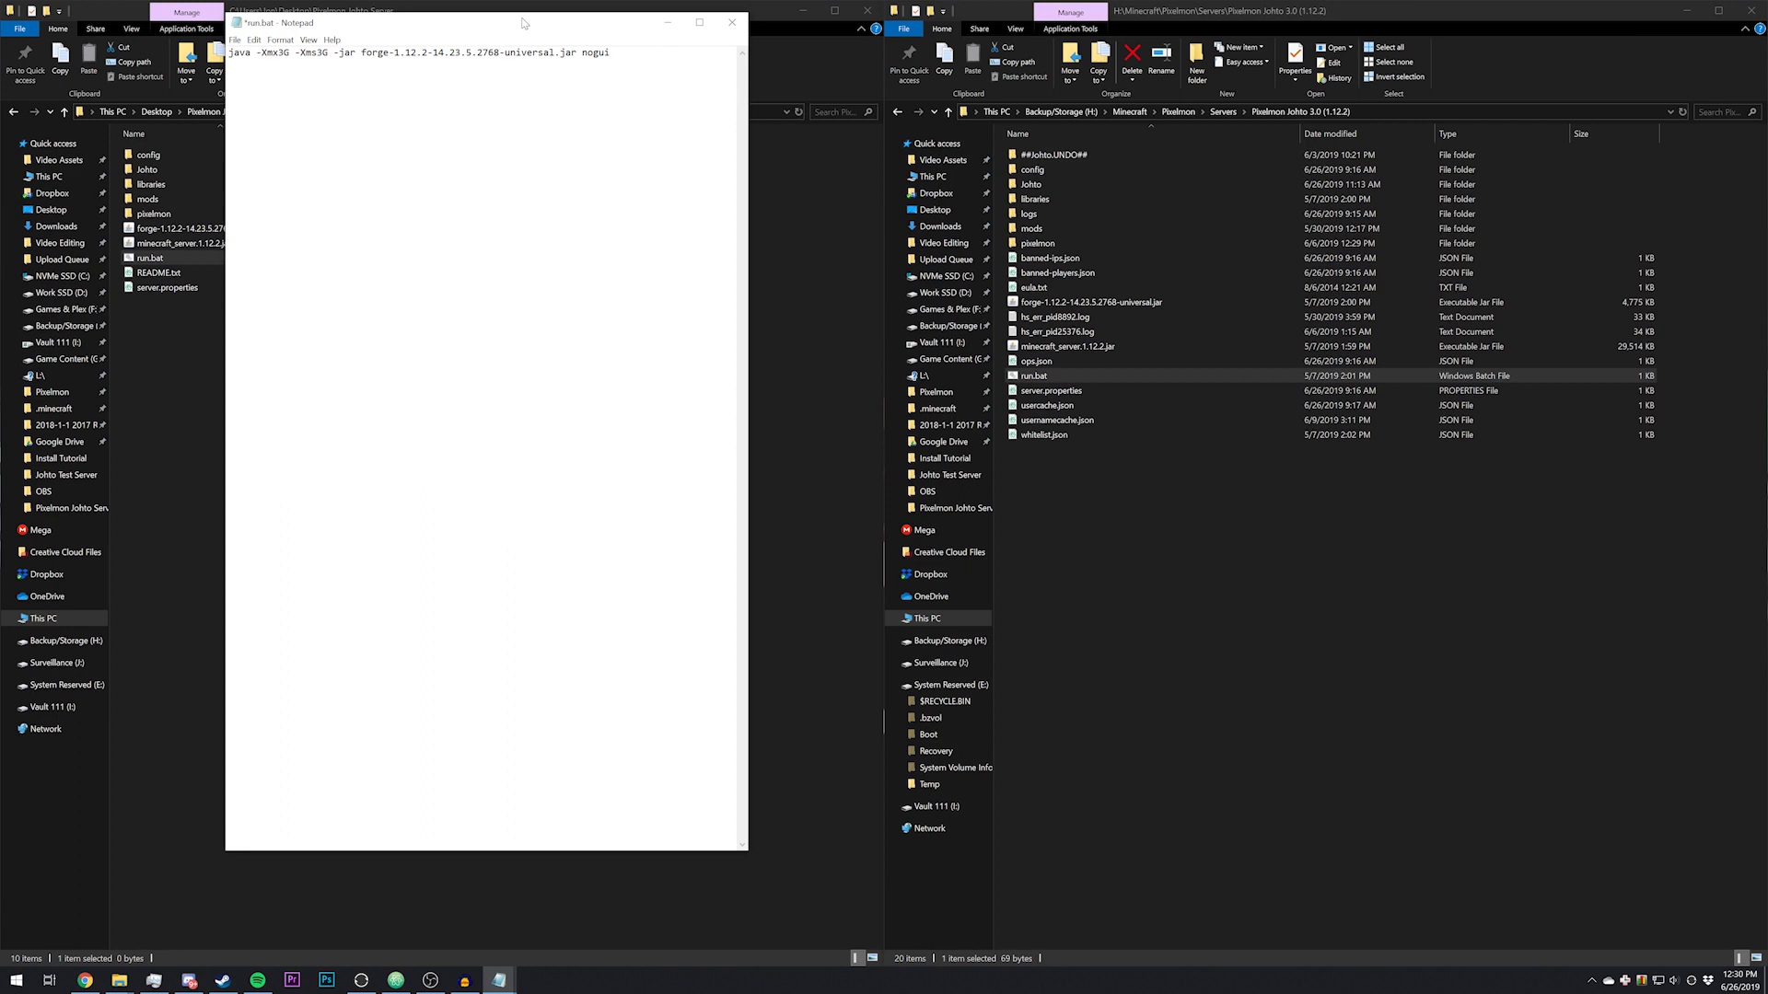
drag(522, 21, 644, 67)
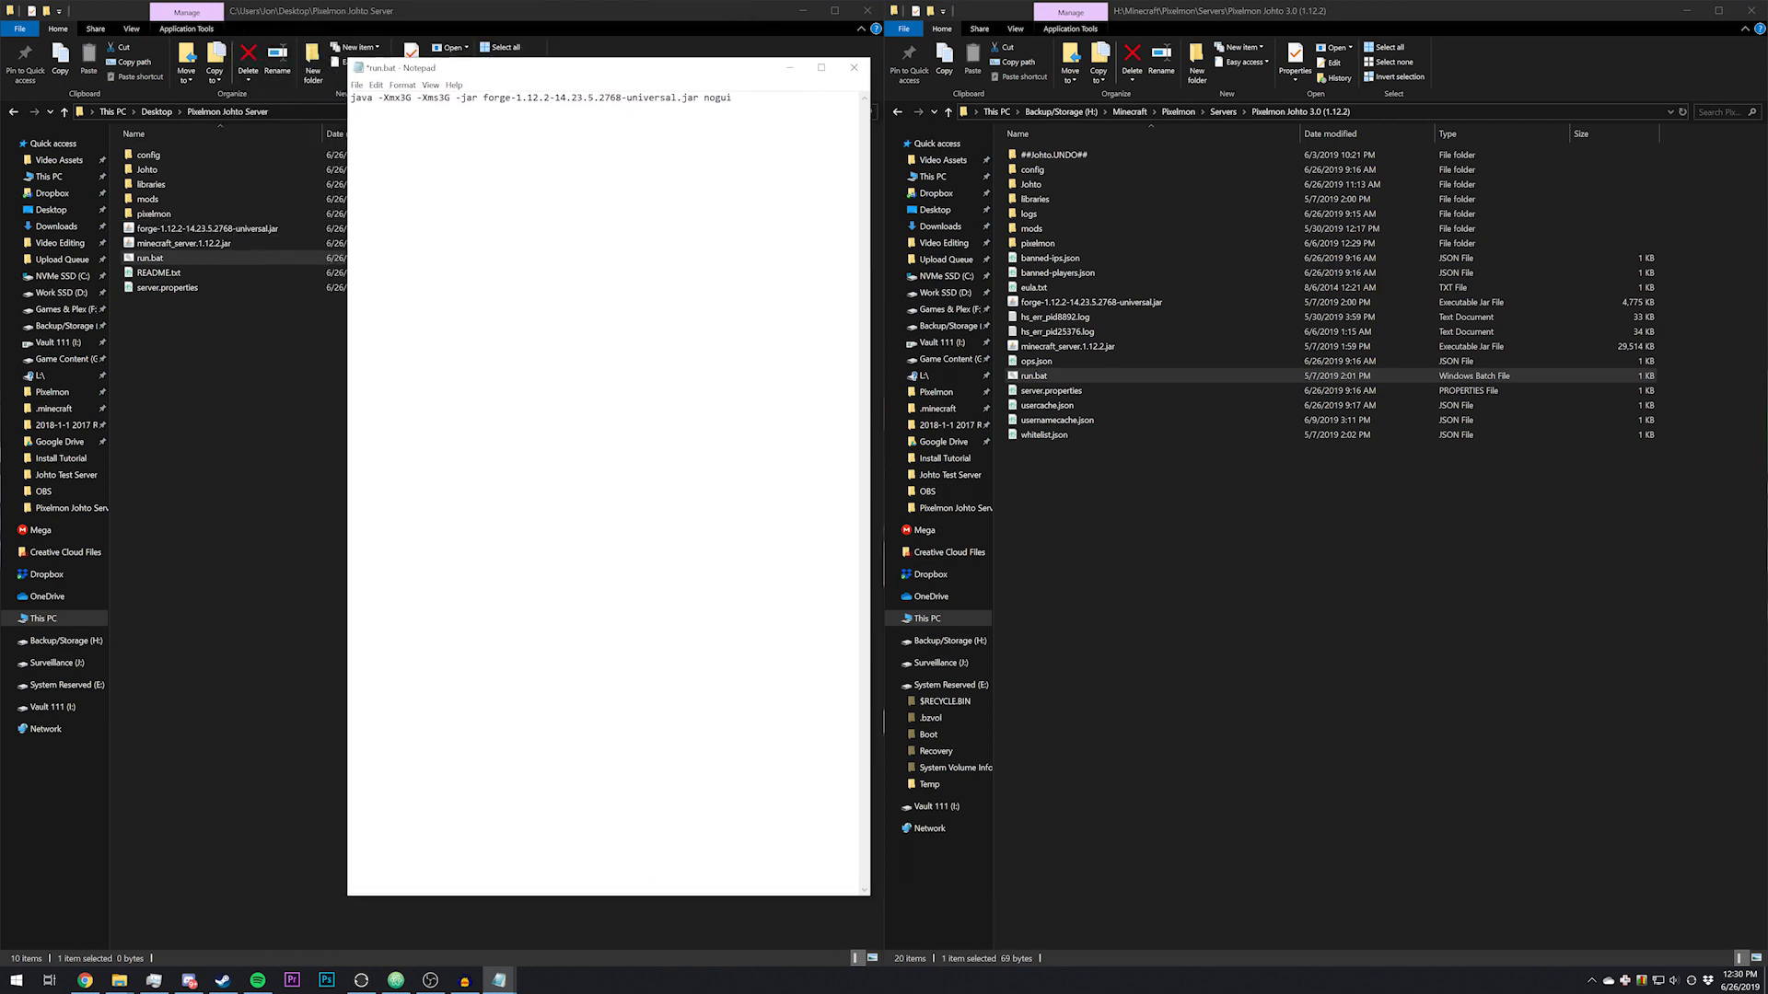
click(858, 72)
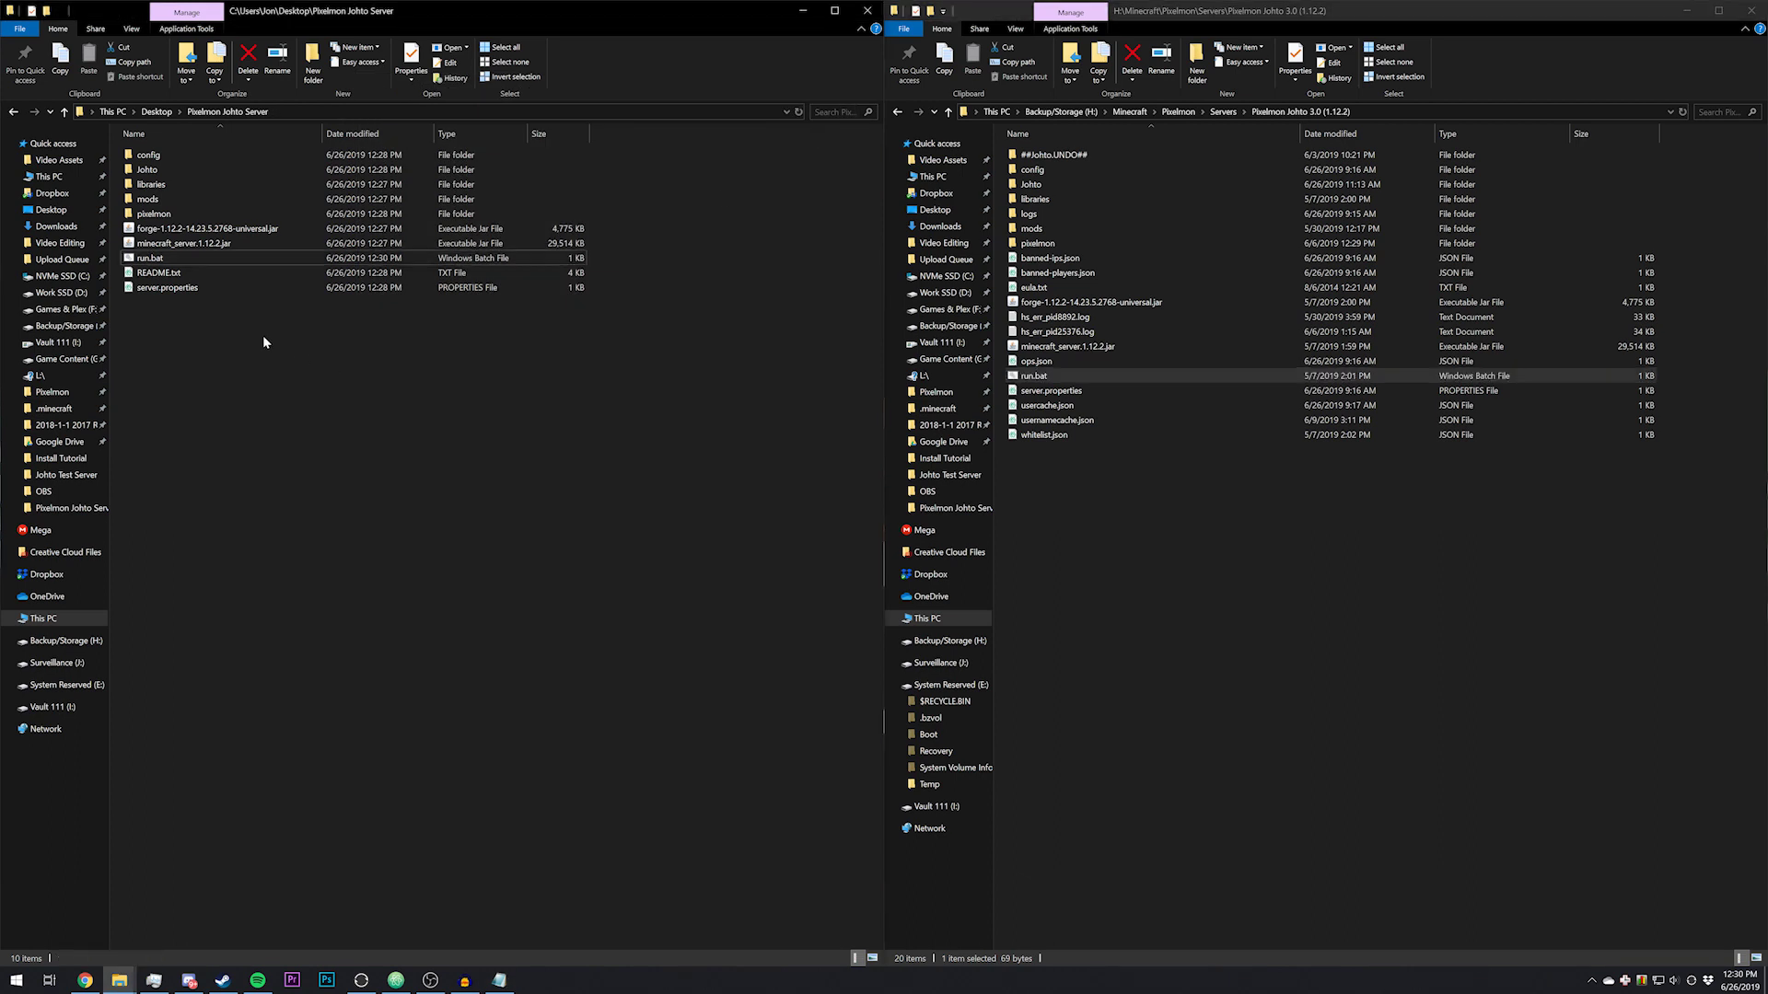
Run run.bat, review eula.txt in Notepad, then relaunch the Forge server from run.bat.
double_click(188, 264)
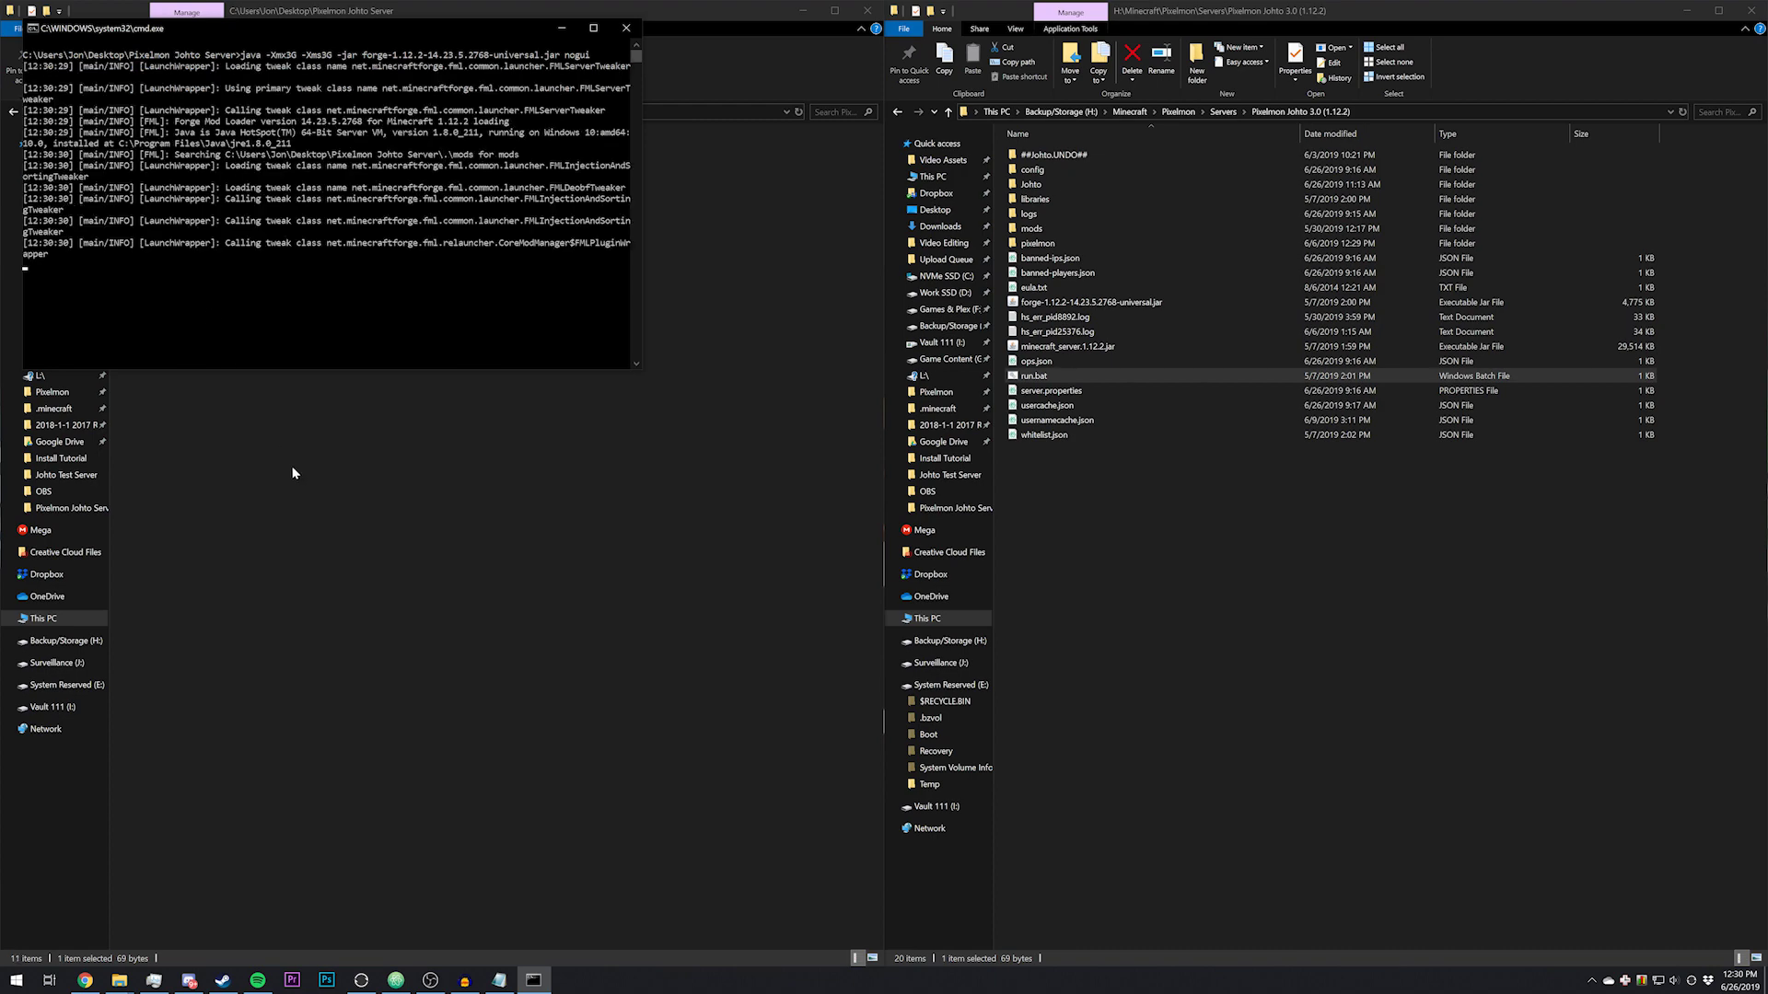
click(169, 240)
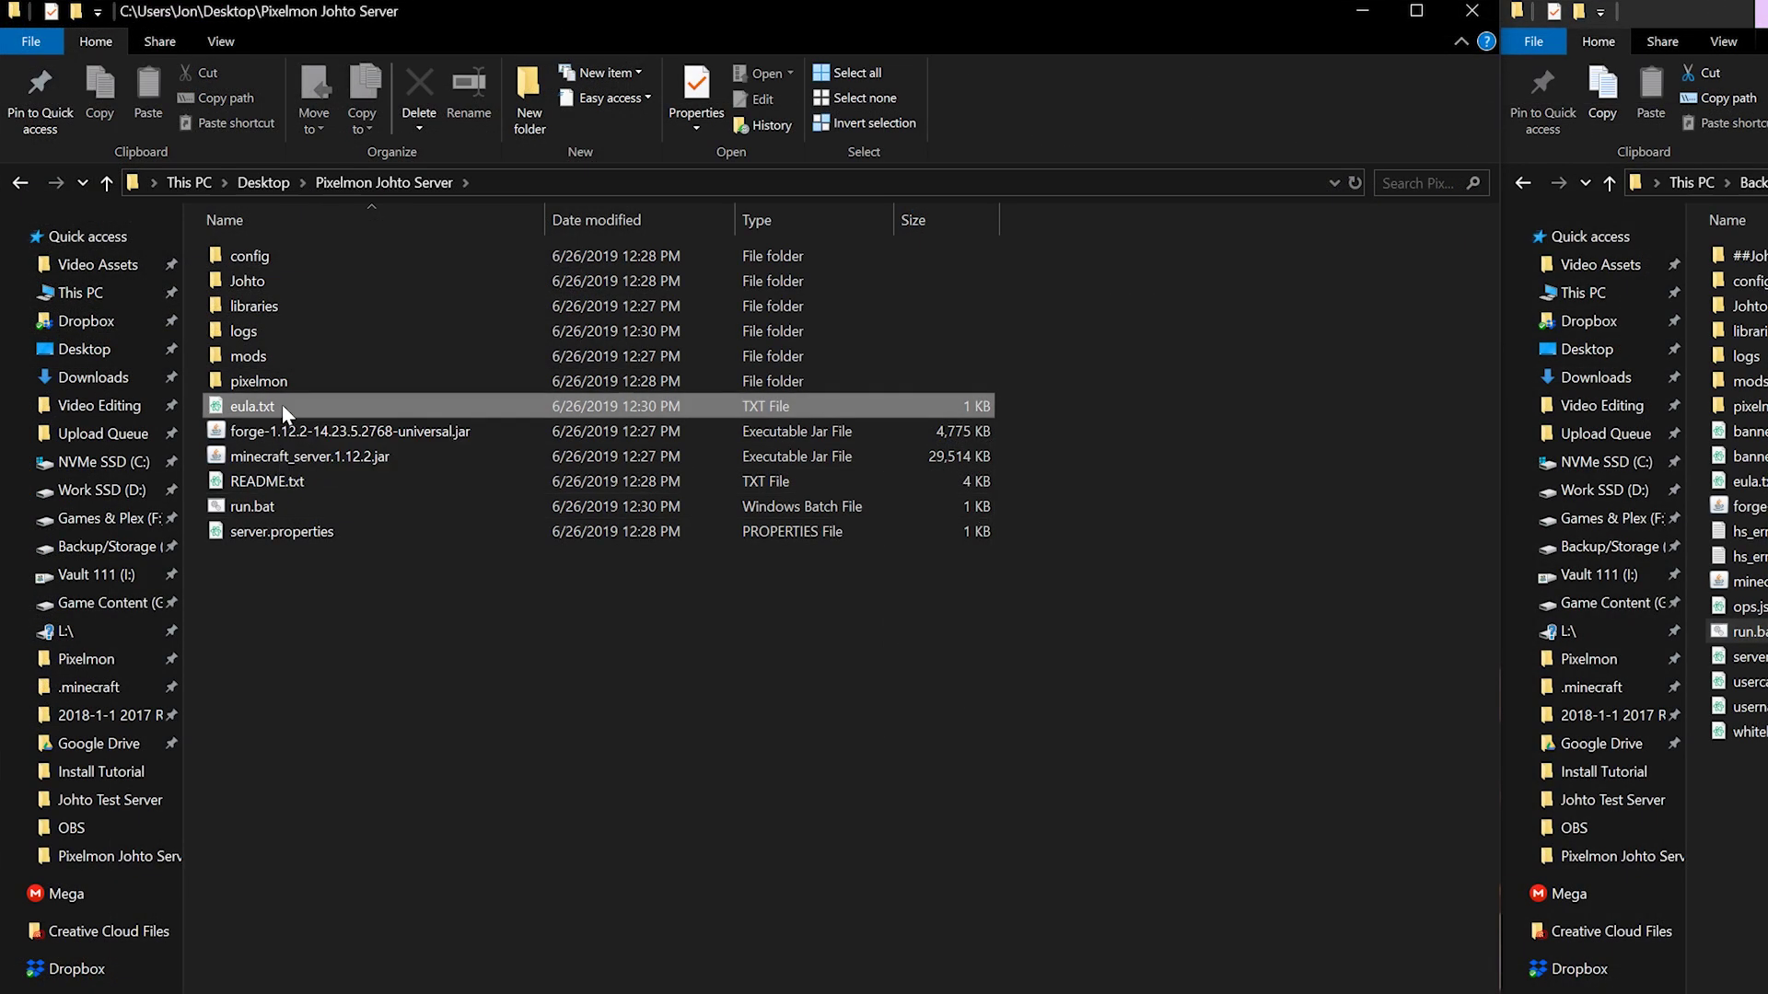
right_click(284, 405)
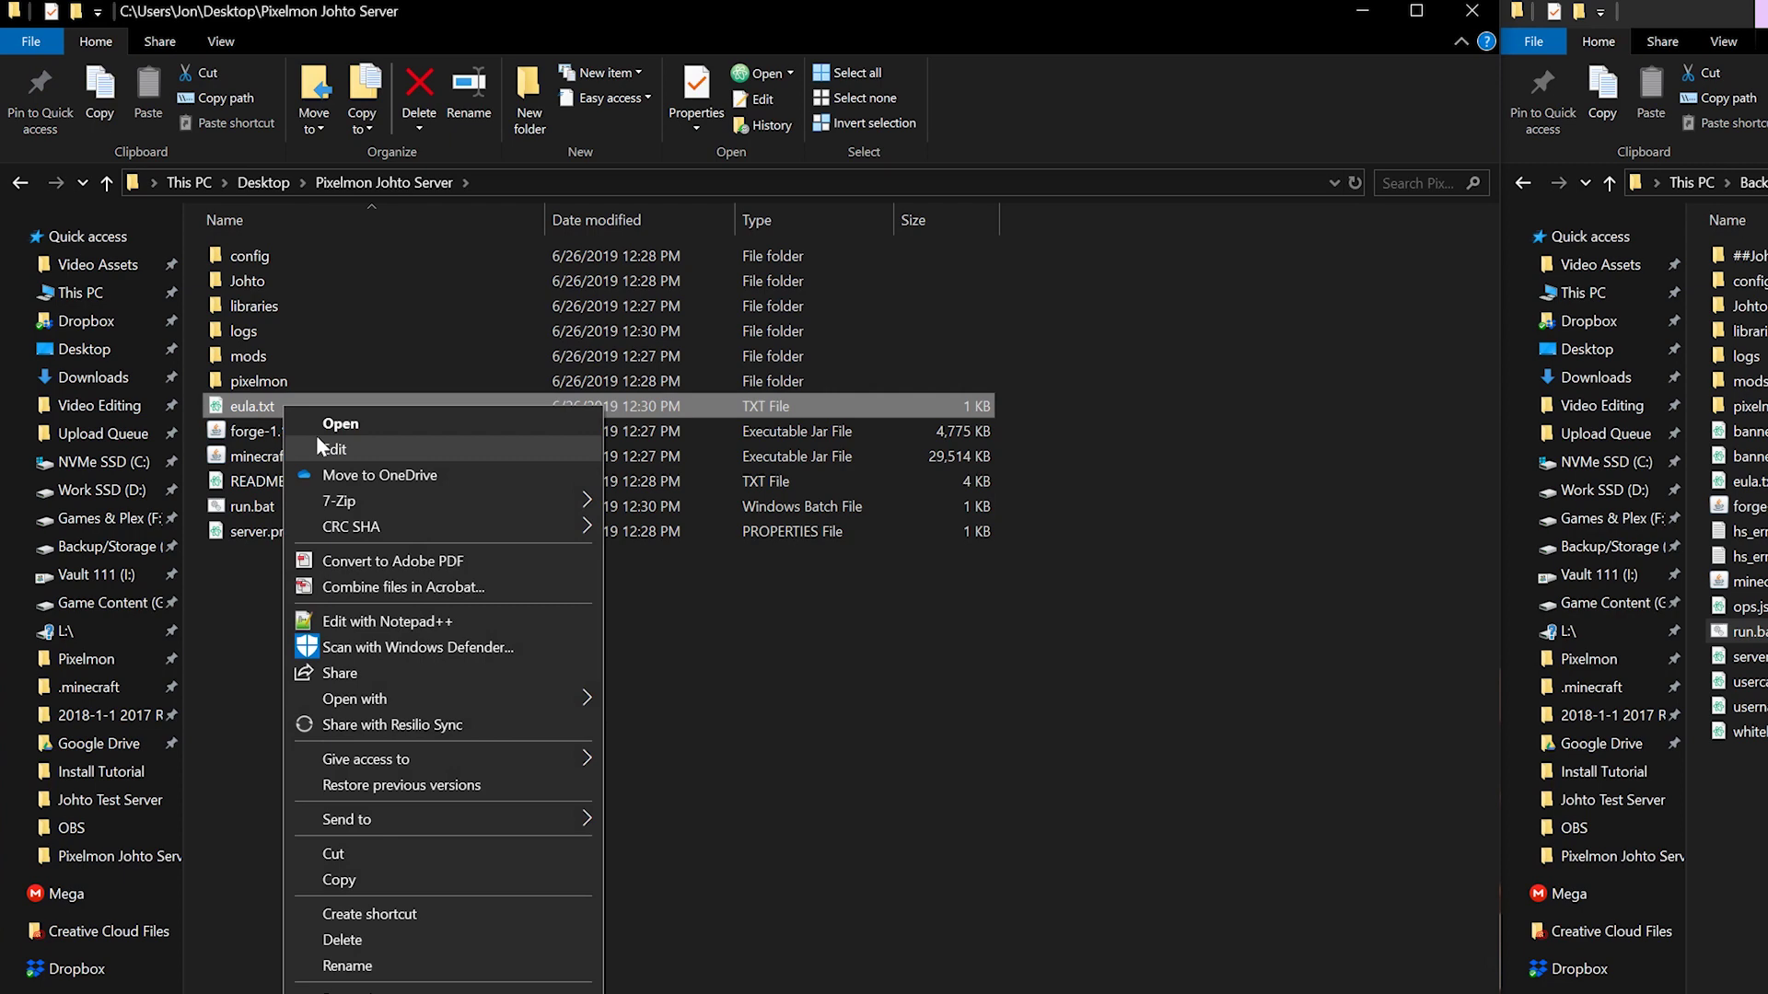
click(316, 434)
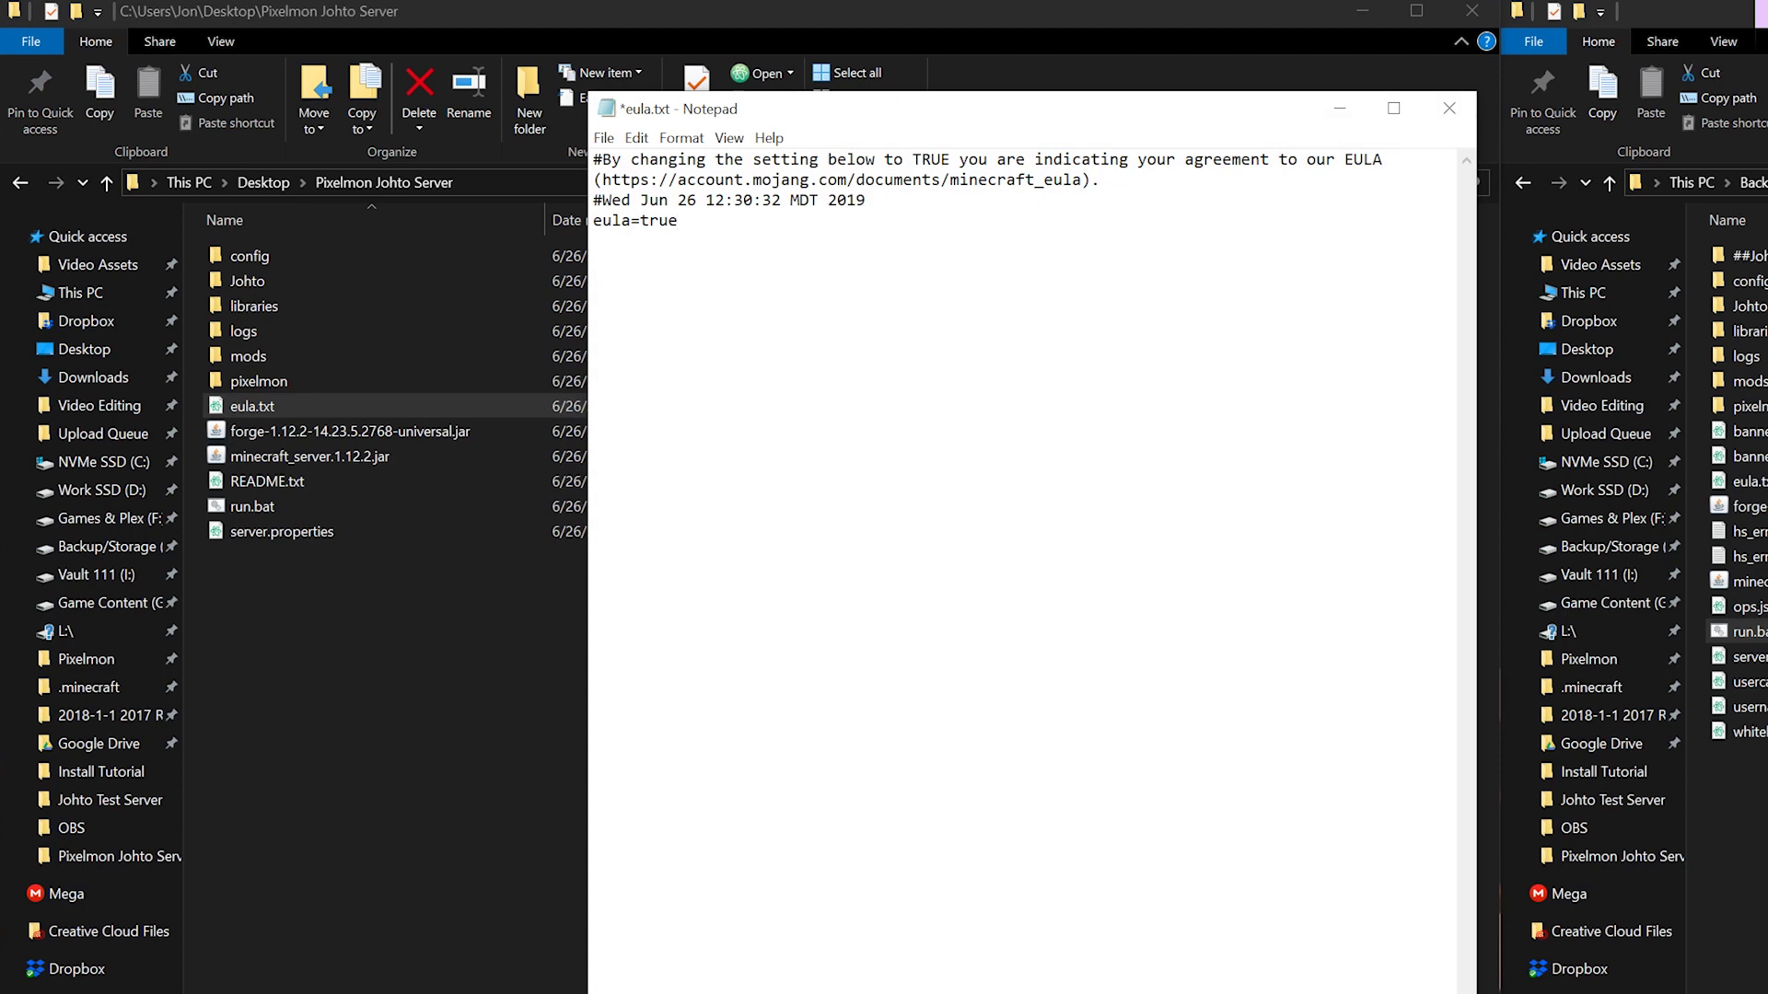
click(1461, 108)
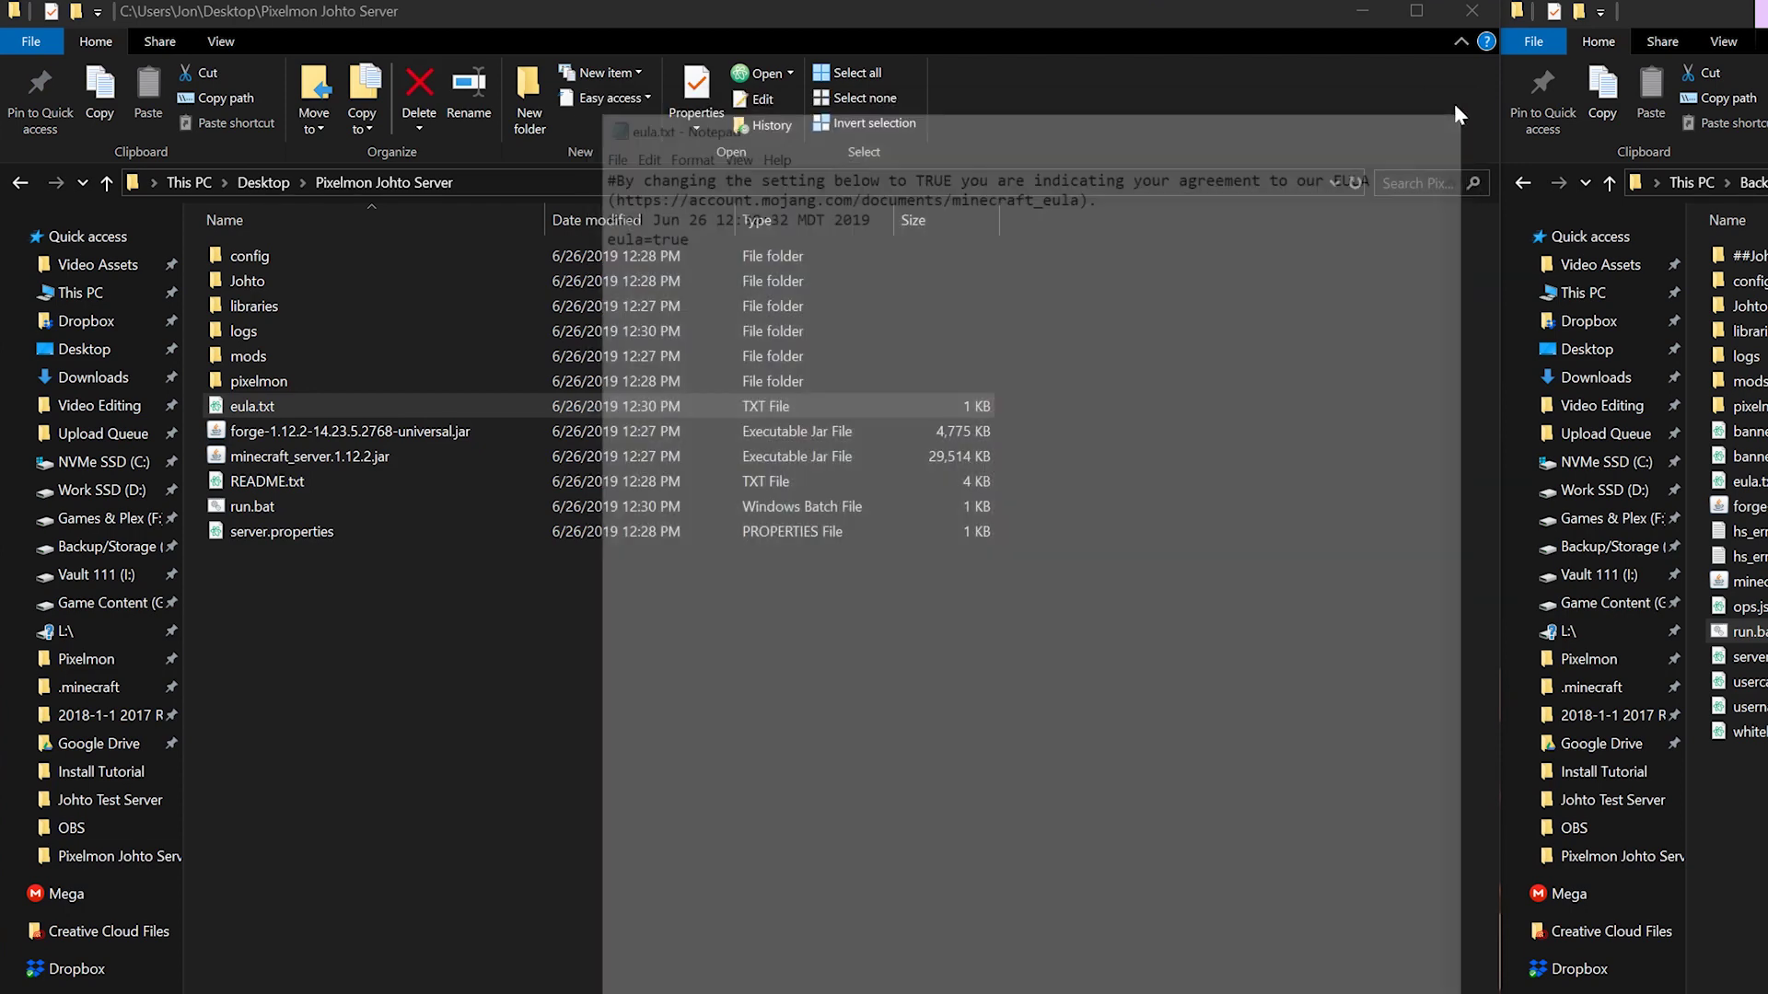
click(394, 508)
double_click(394, 507)
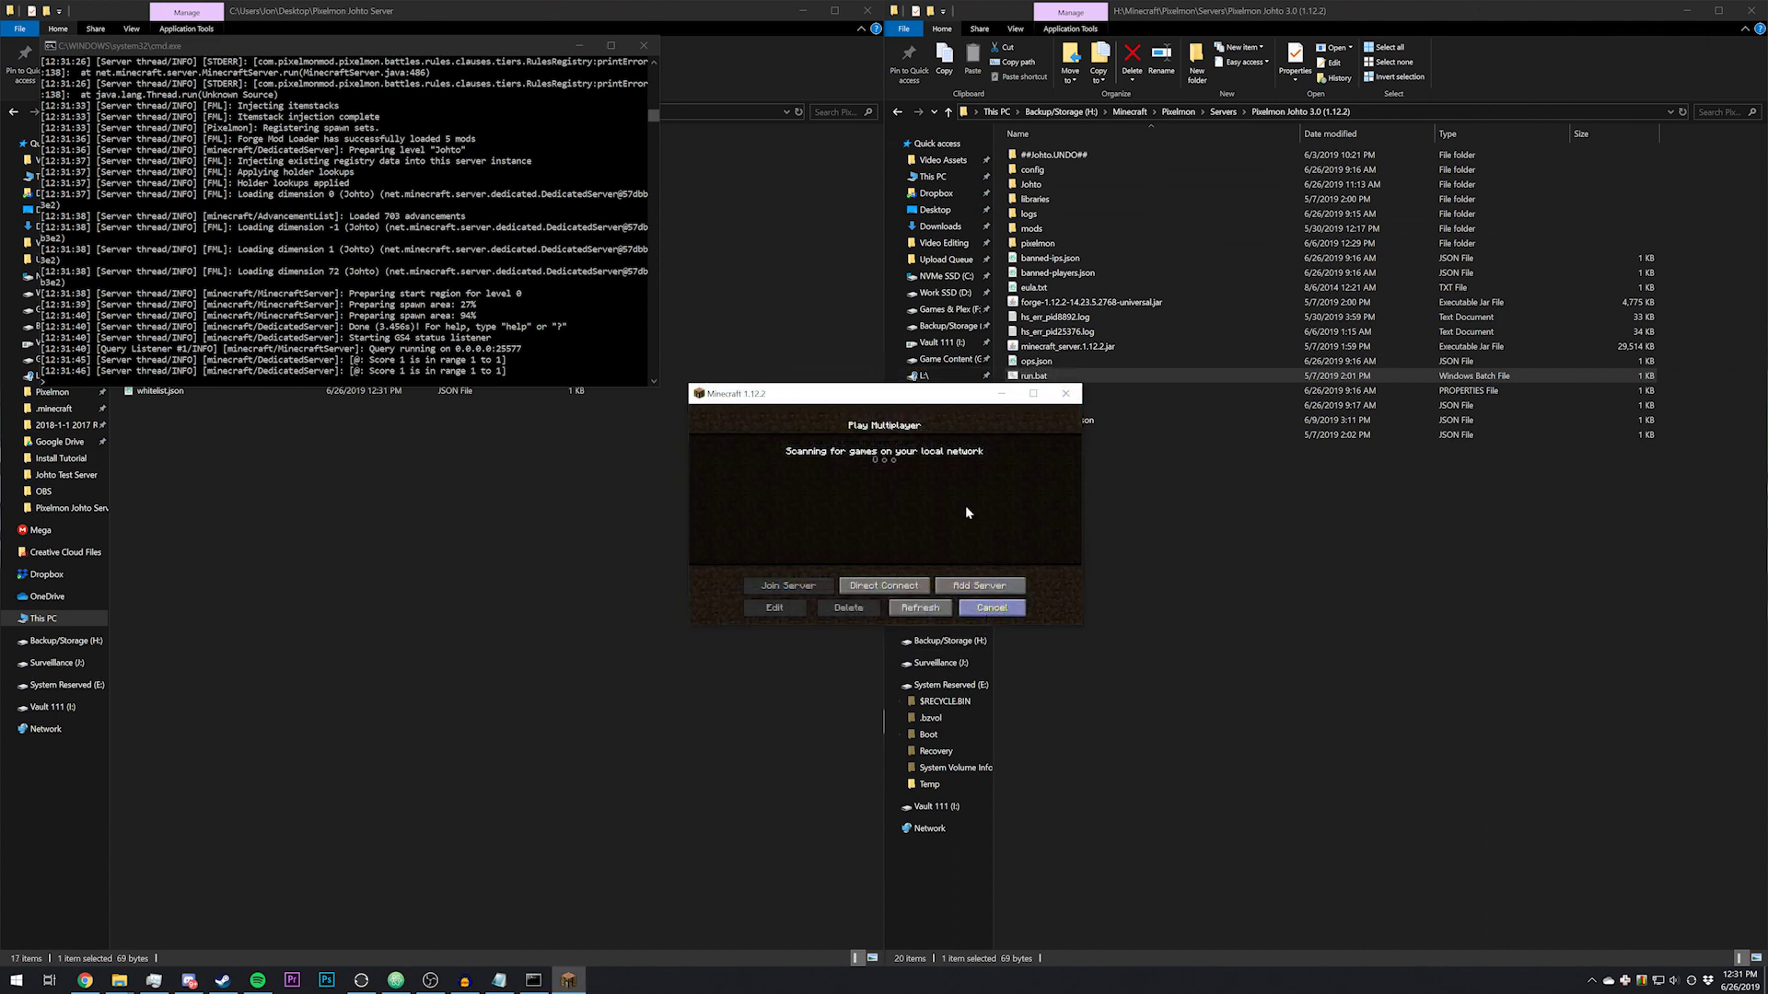
Add a Multiplayer server entry with address localhost and join it.
click(967, 584)
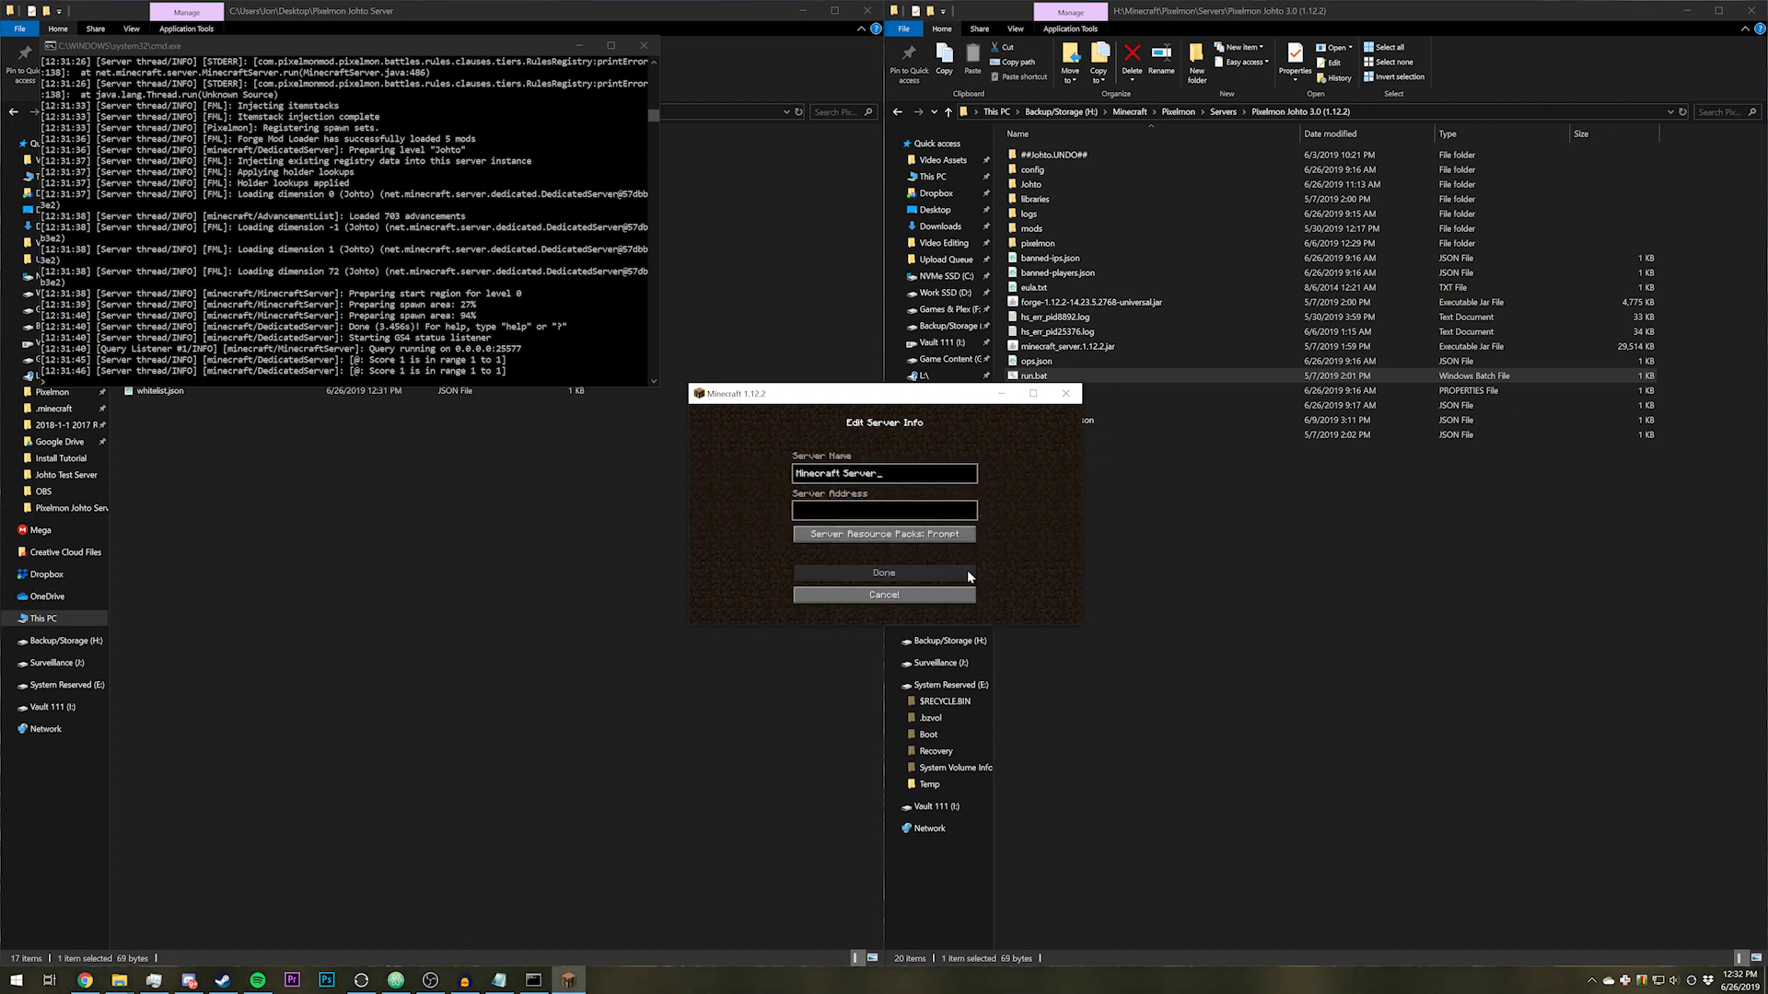
text(localhost)
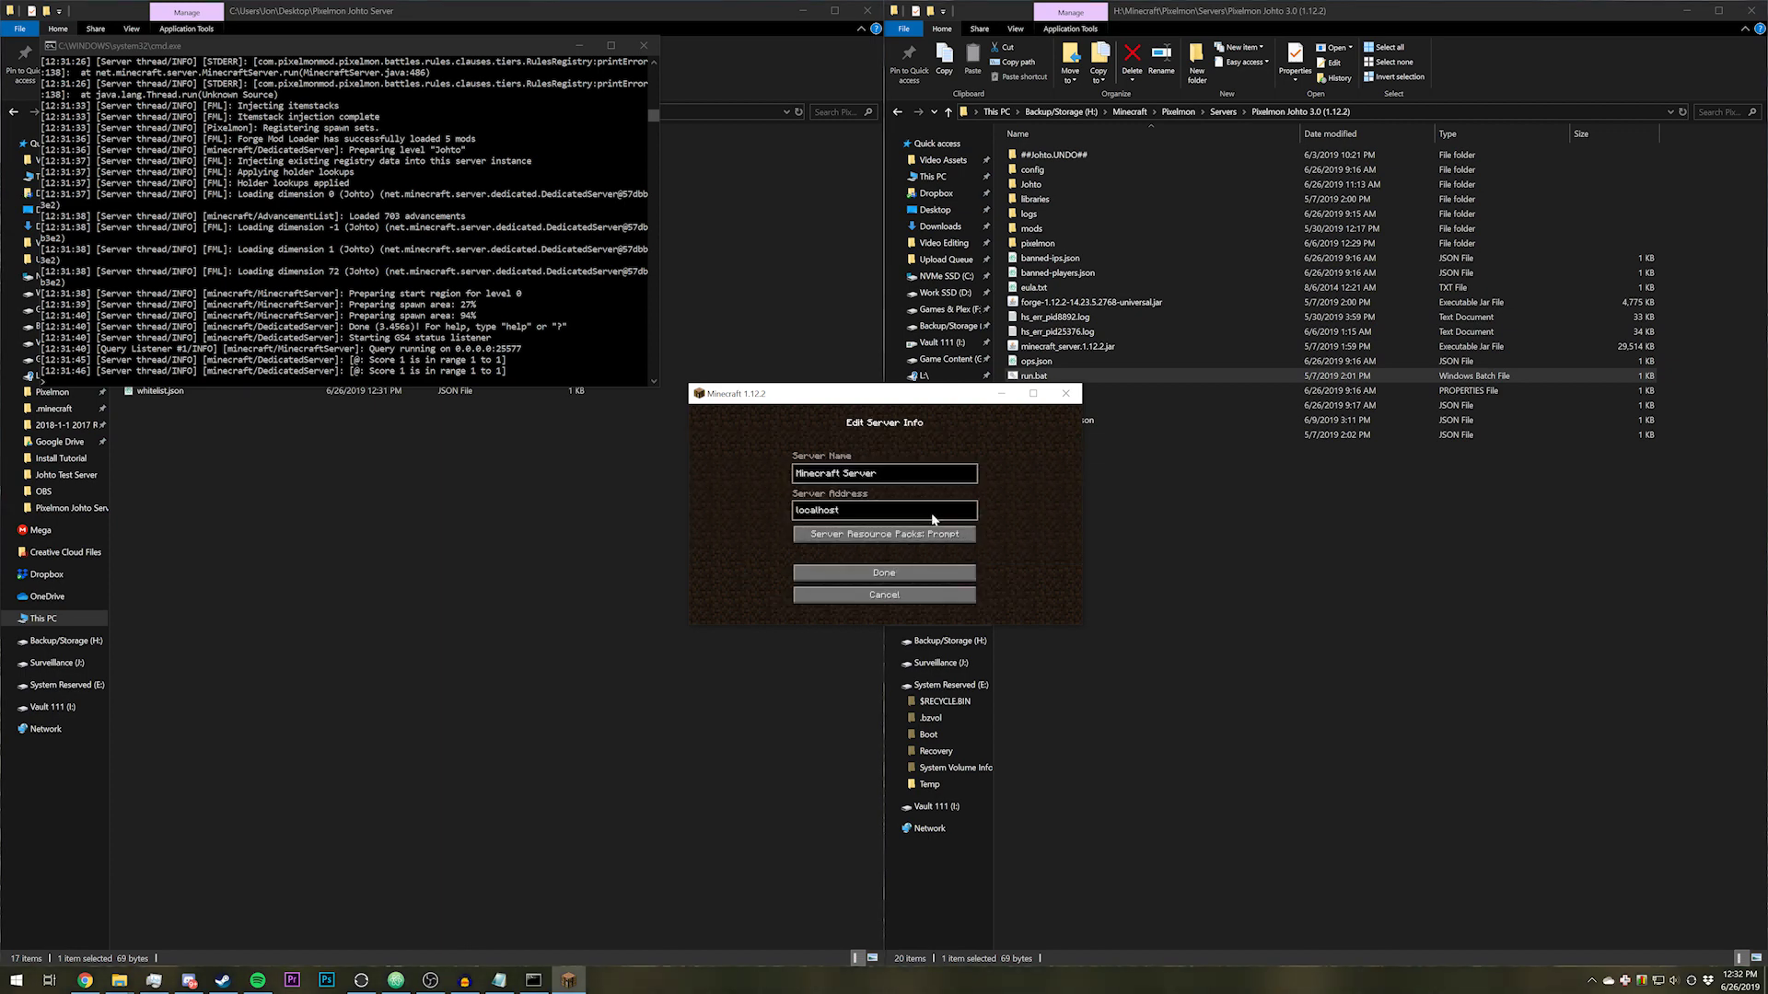
click(922, 575)
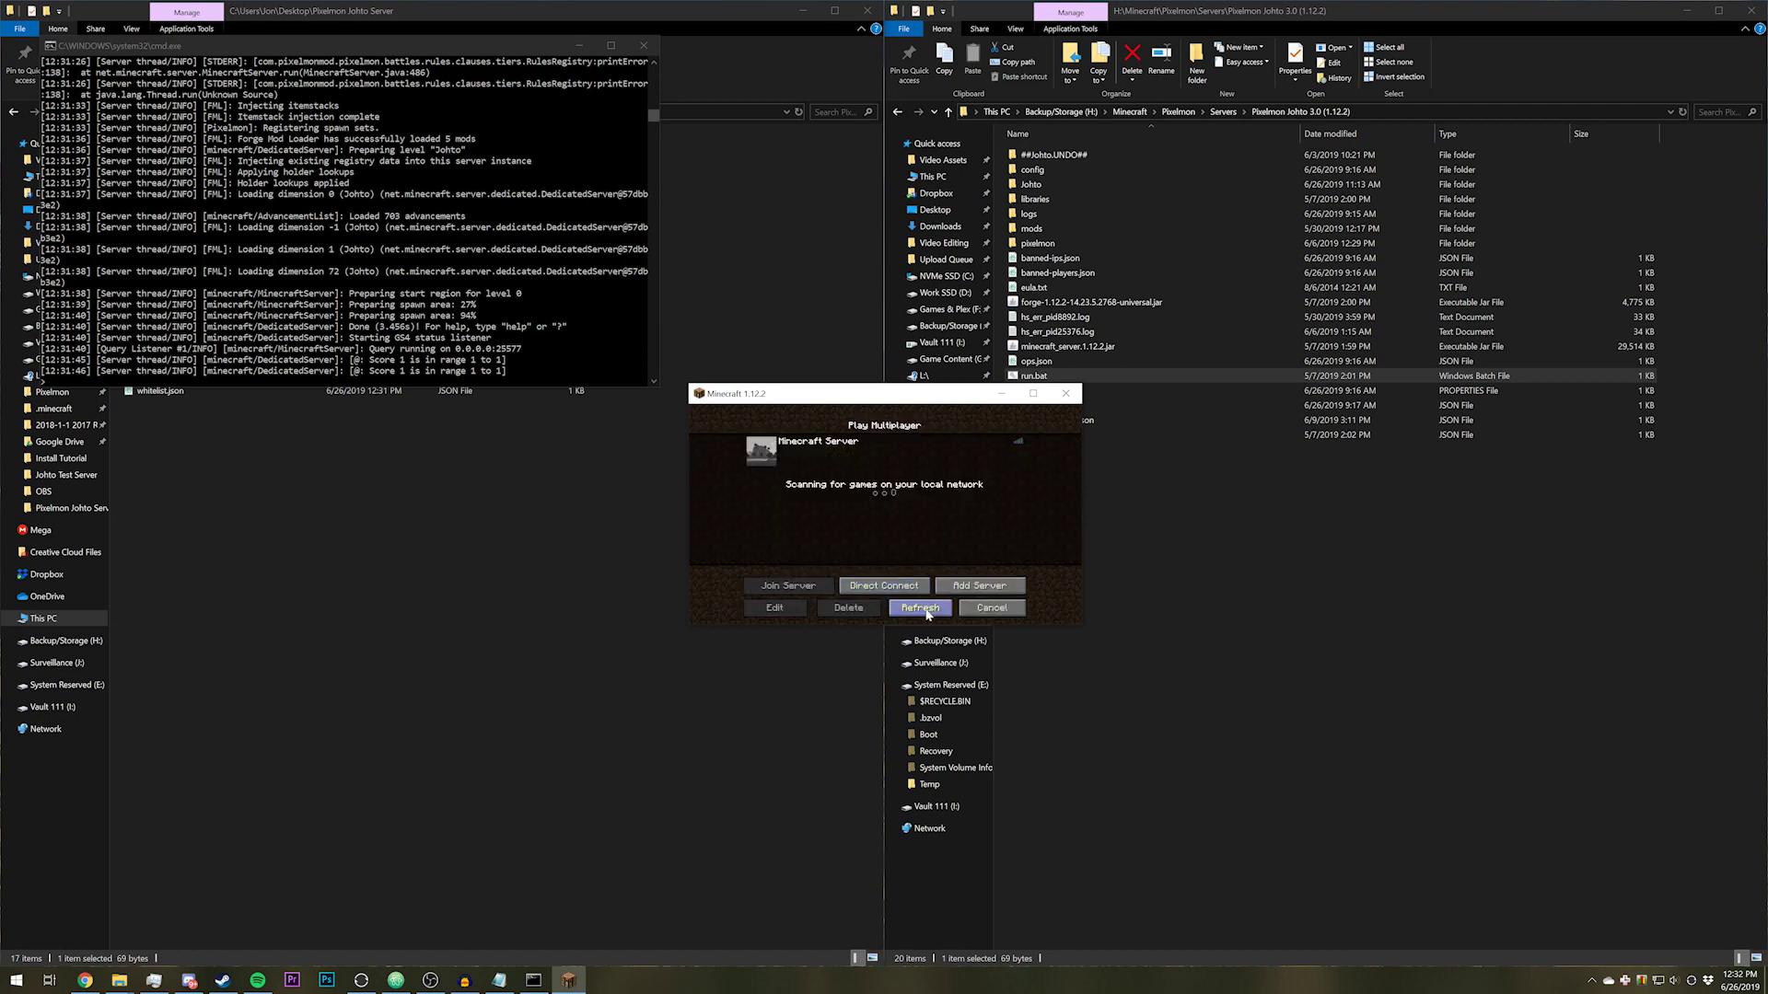
click(862, 457)
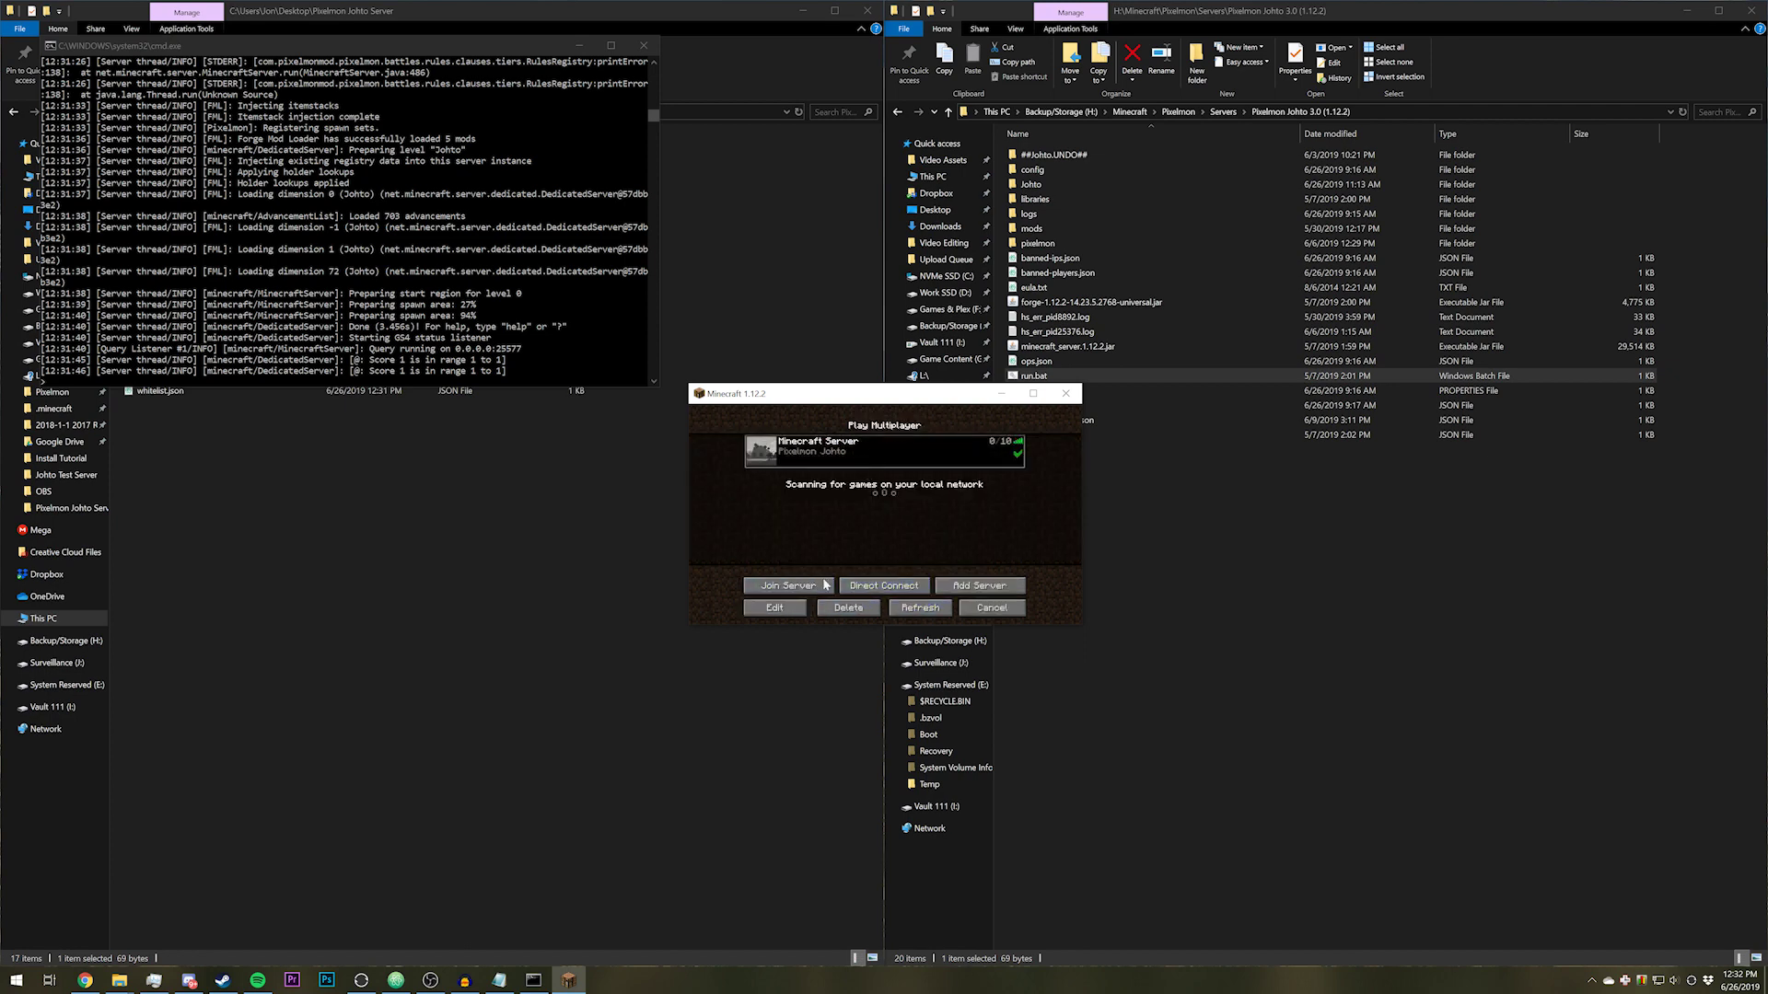
click(809, 593)
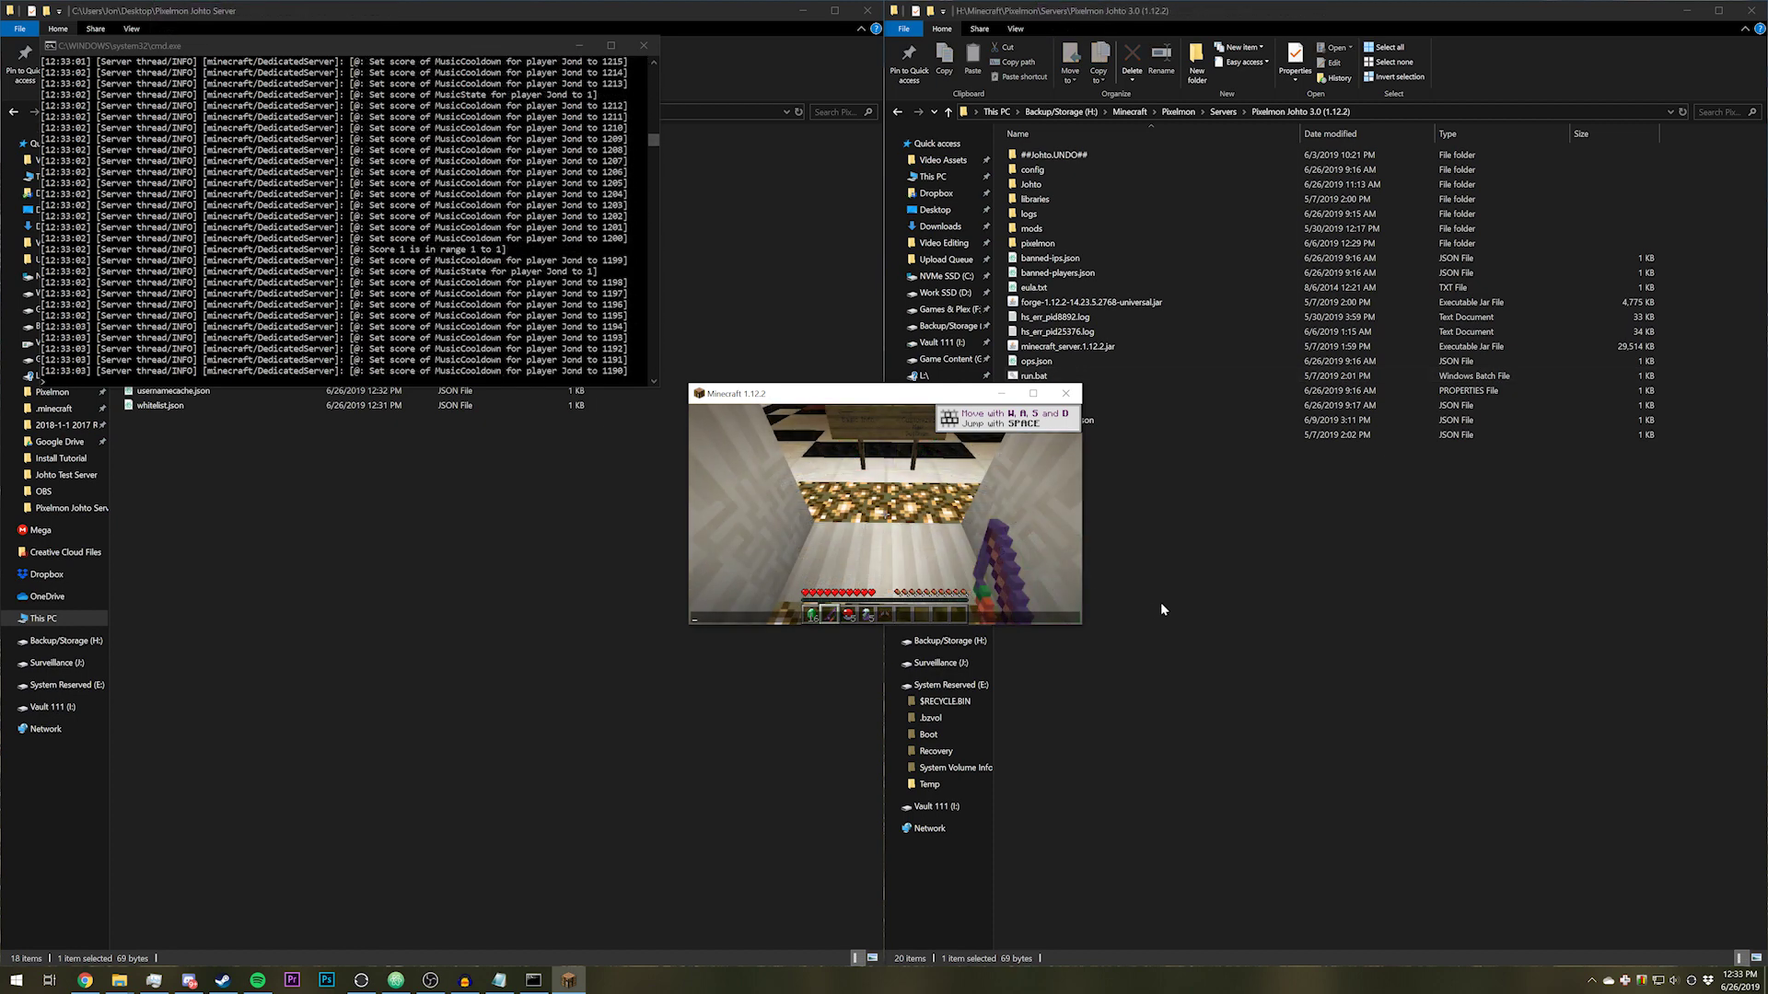
Copy resources.zip from the zip's Johto folder into .minecraft\_Johto\resourcepacks.
click(1161, 602)
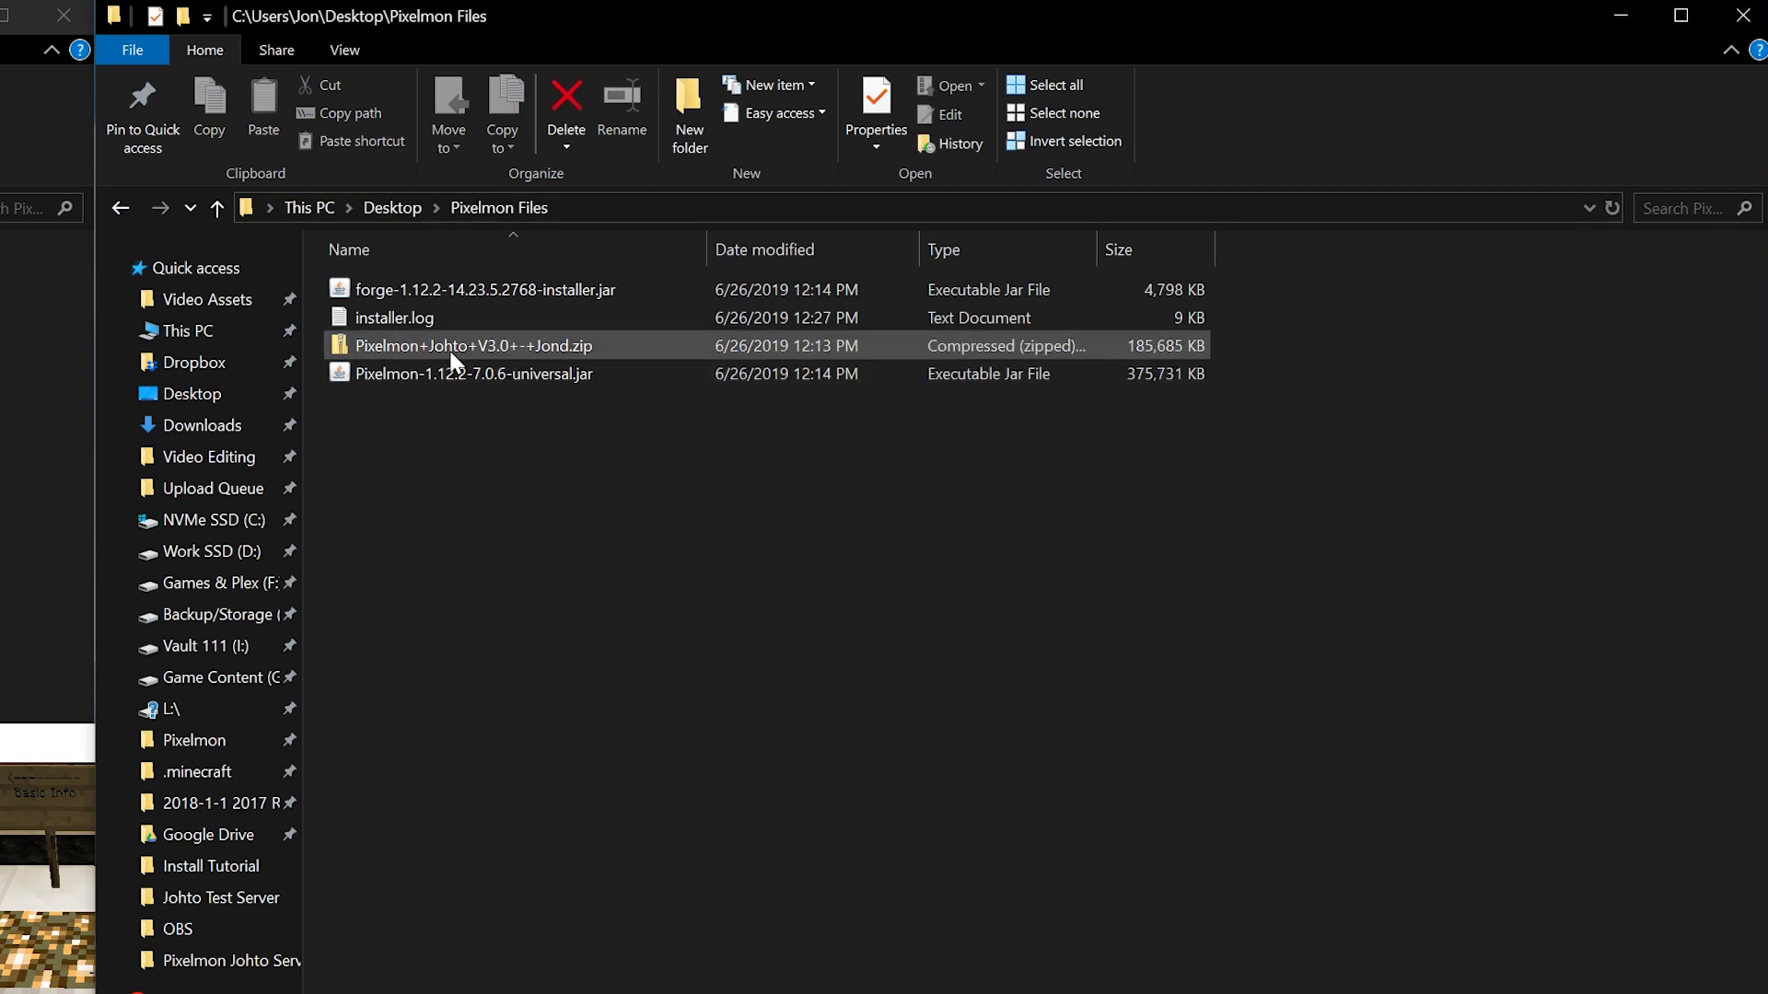
click(619, 350)
double_click(617, 344)
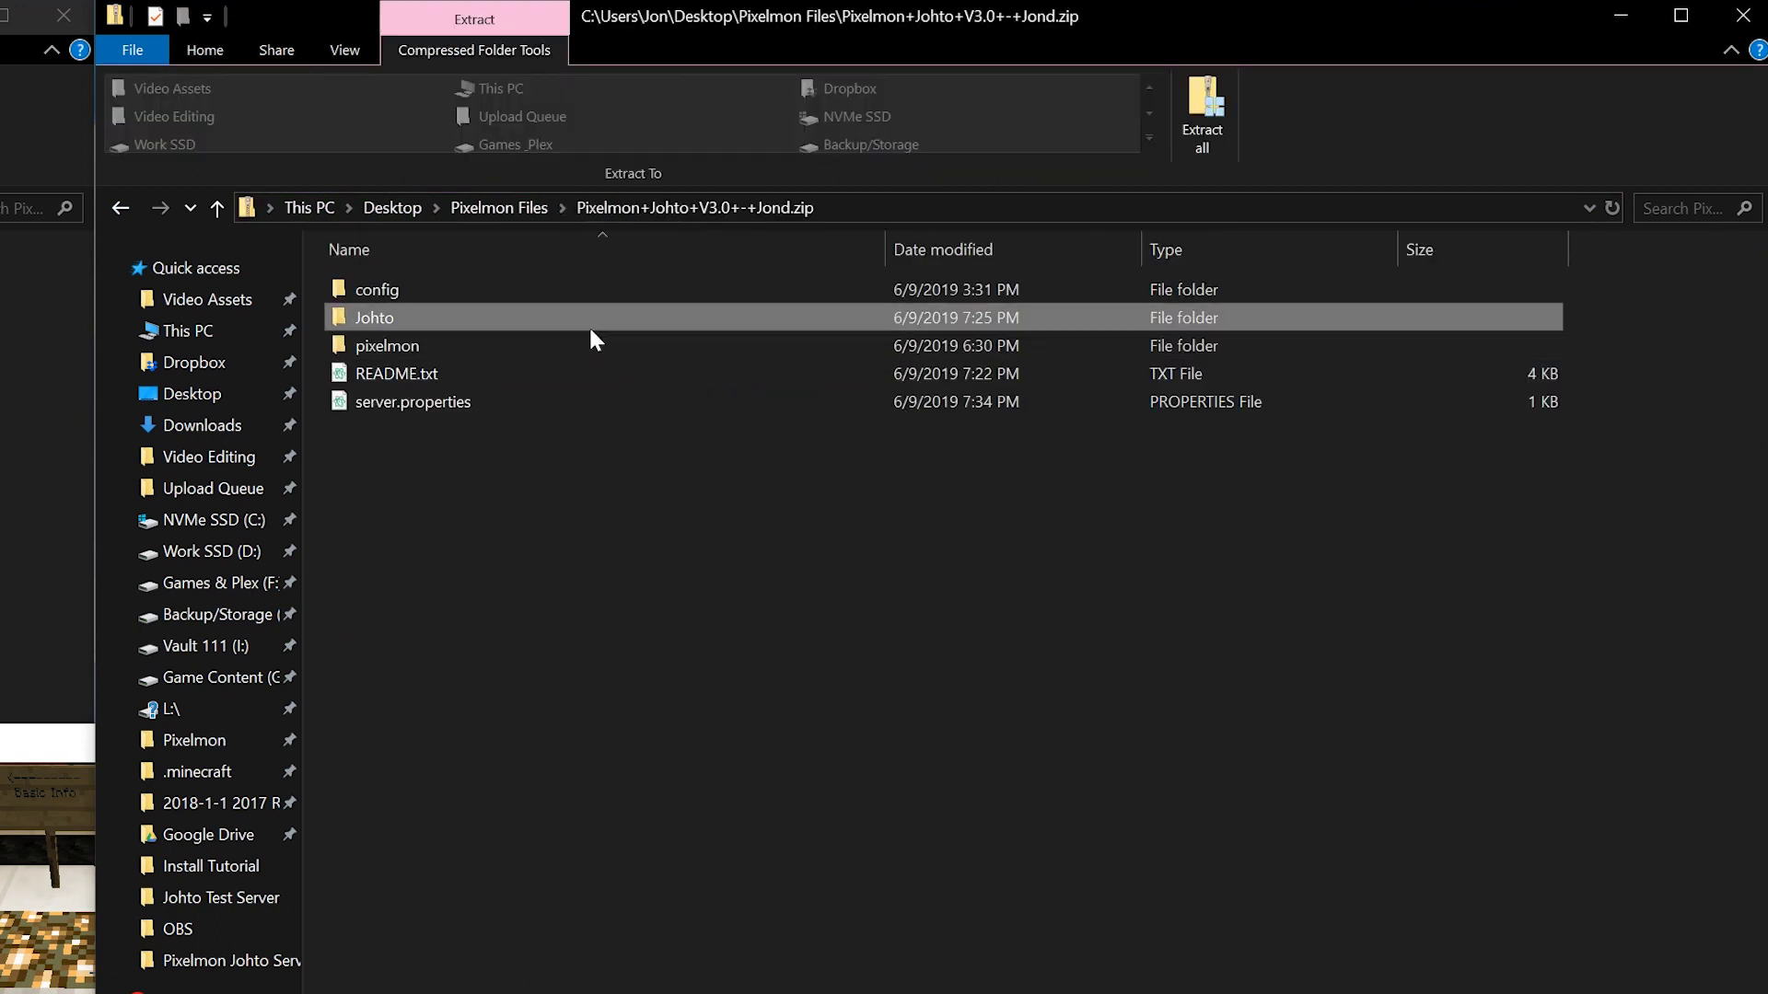
double_click(588, 324)
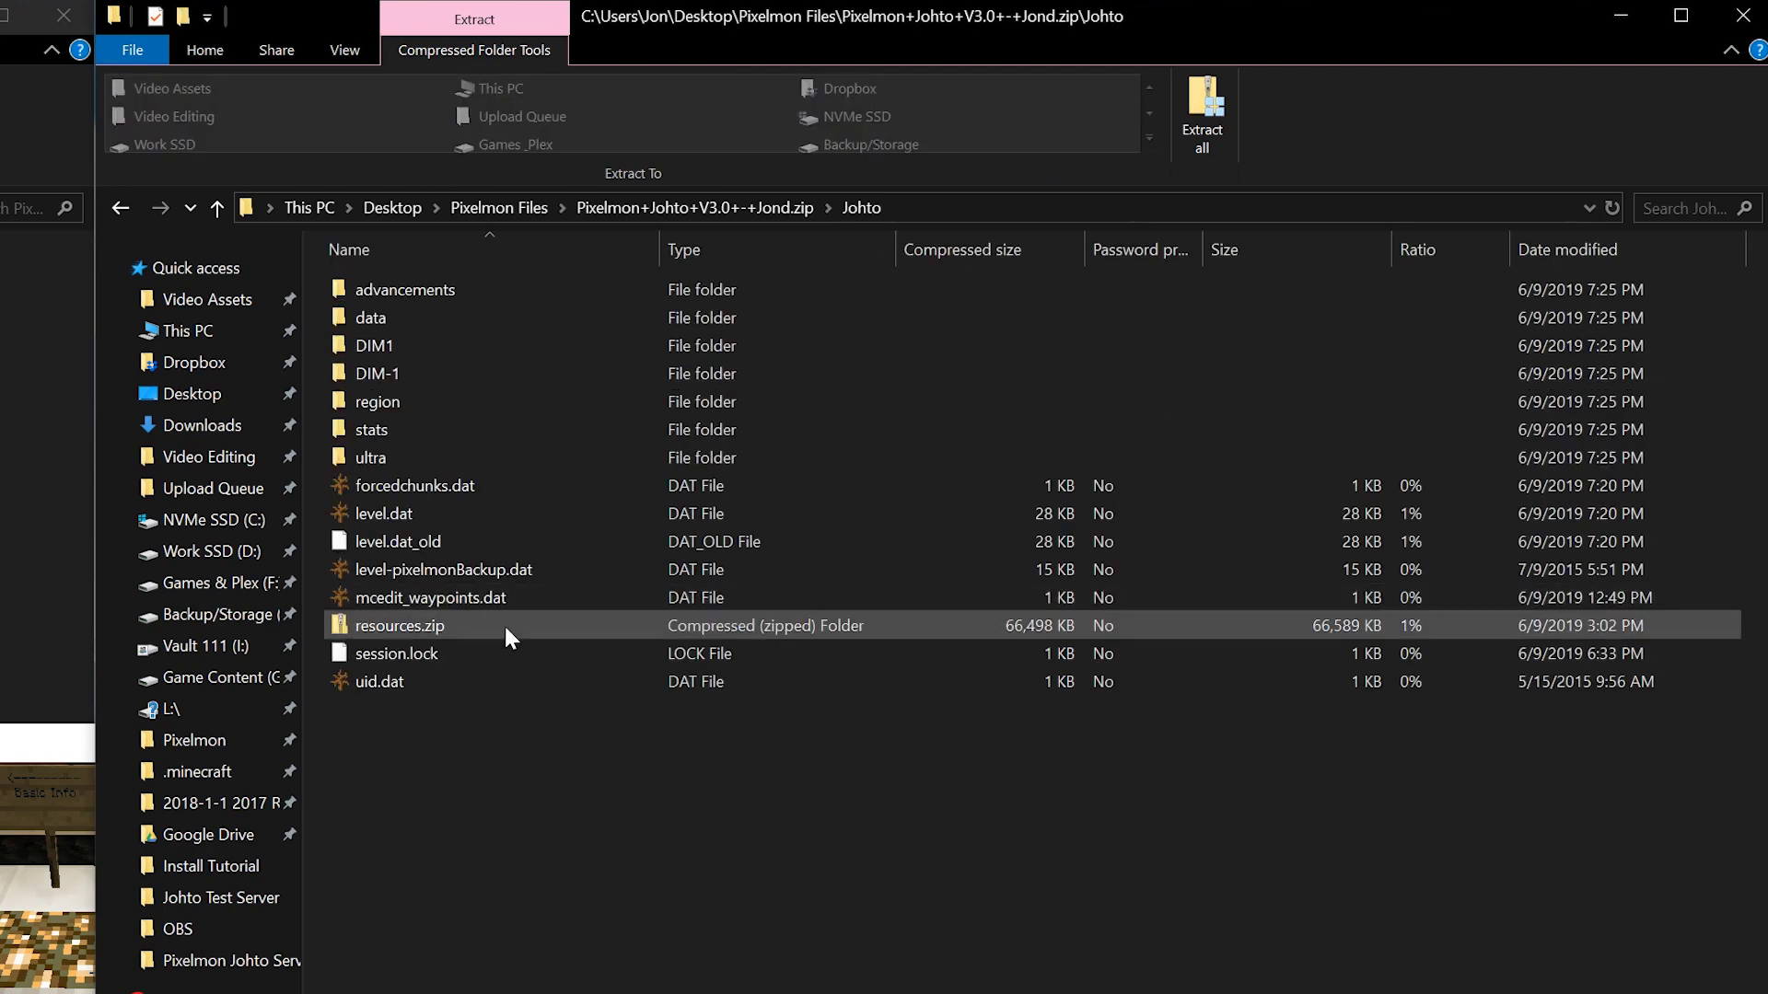
click(499, 626)
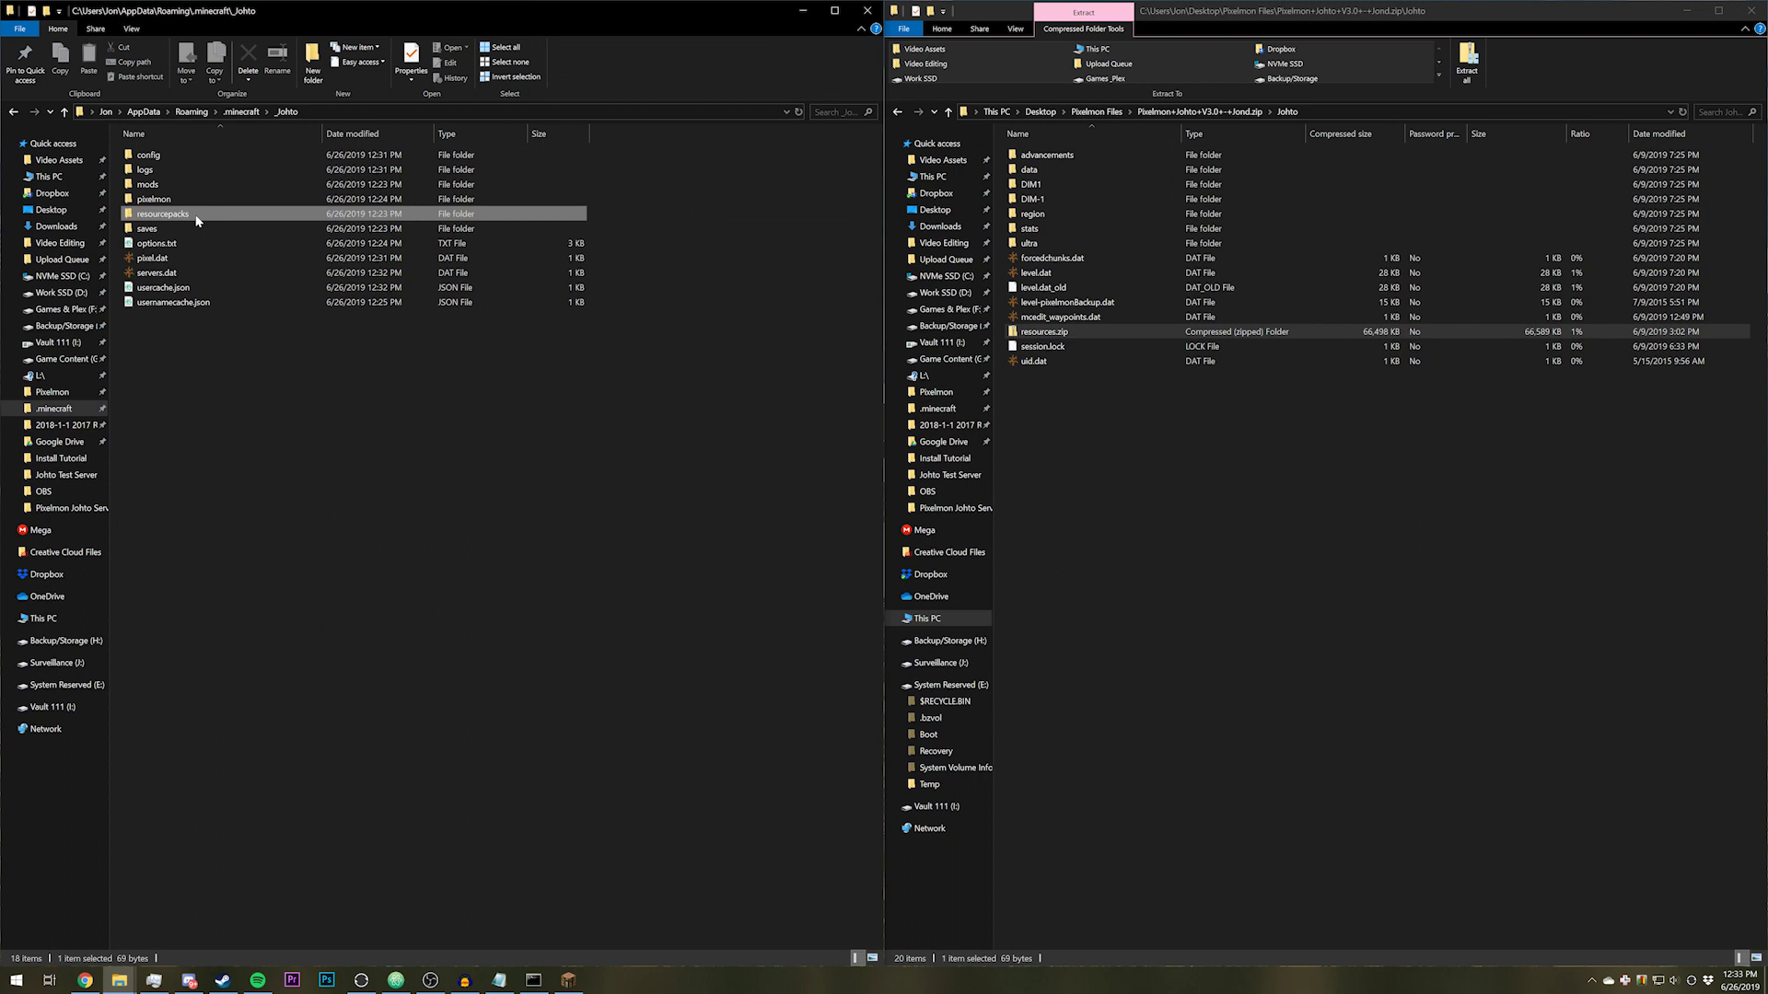
double_click(190, 217)
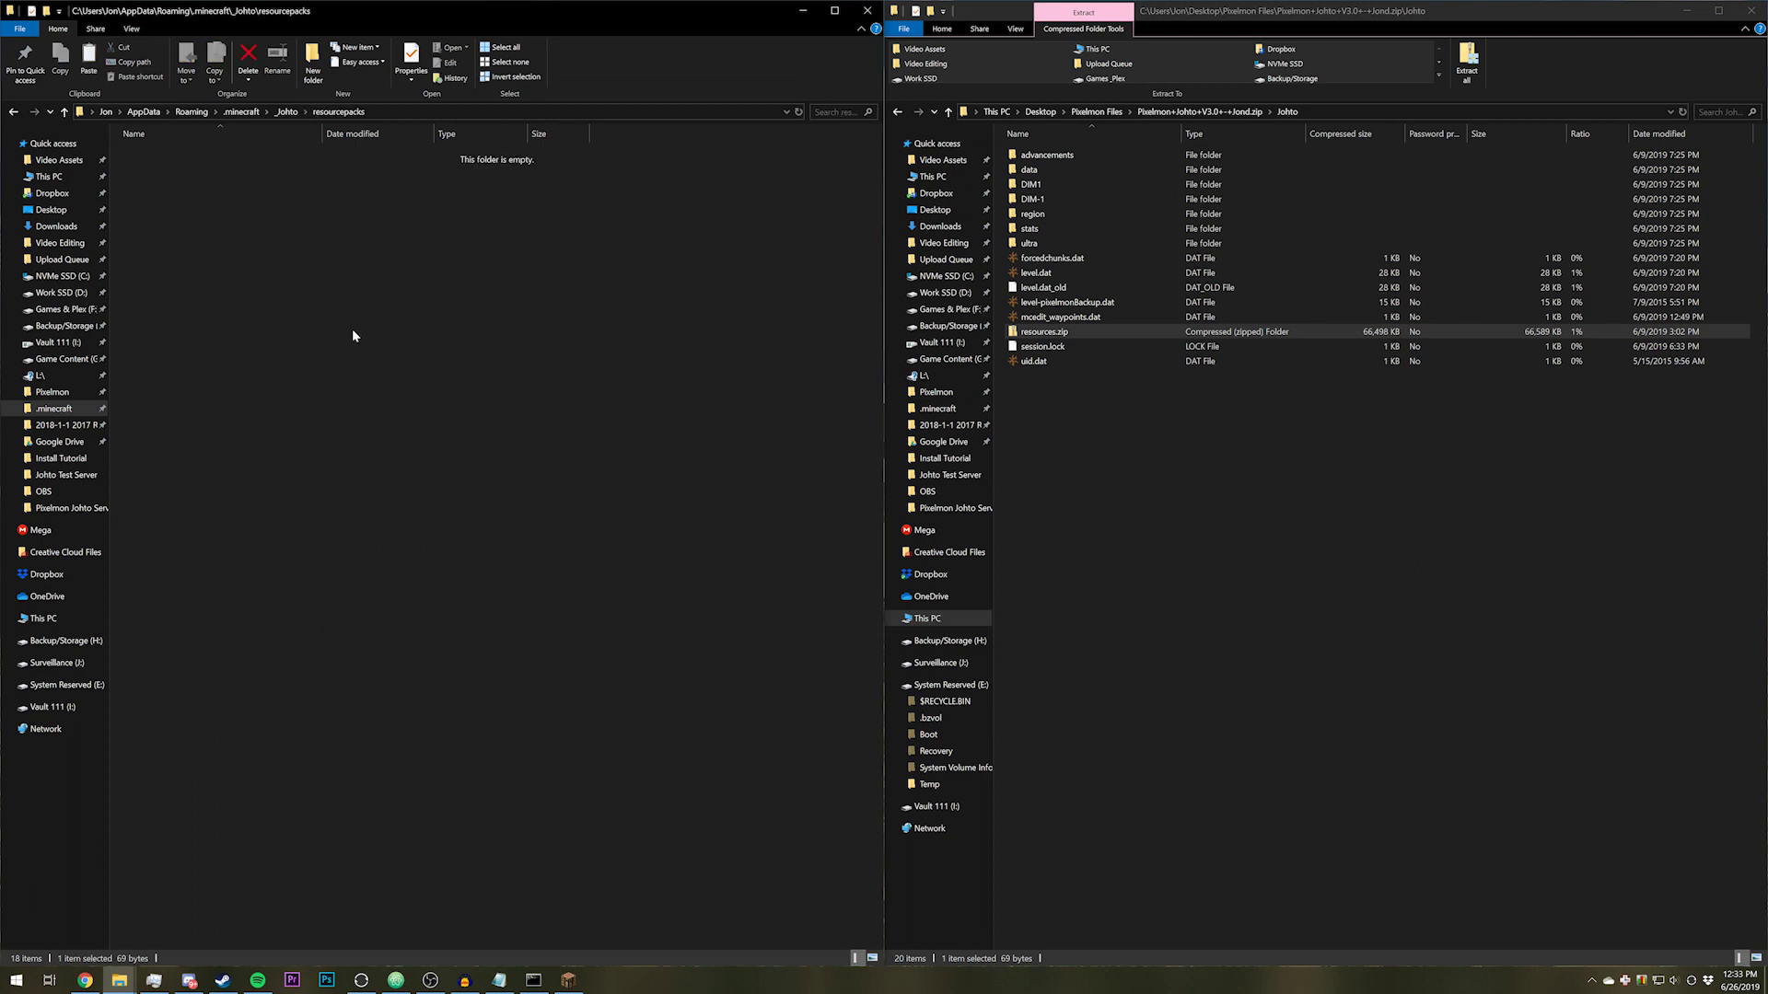
key(ctrl+v)
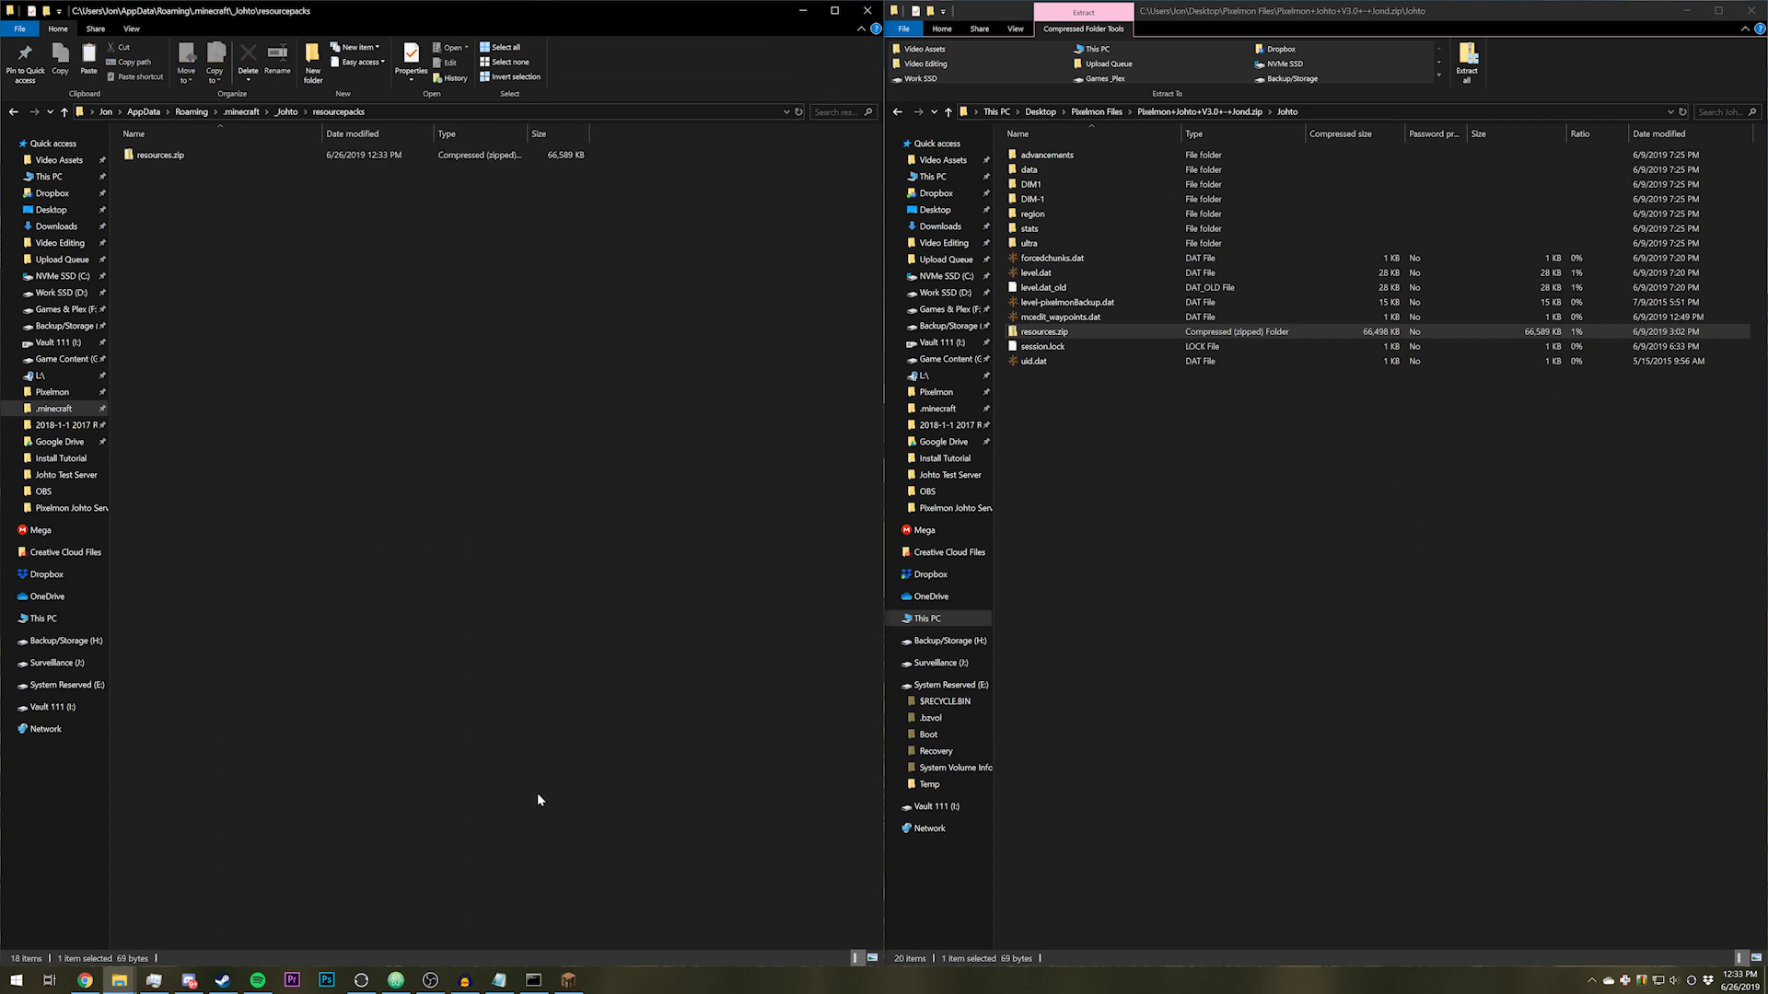
click(567, 981)
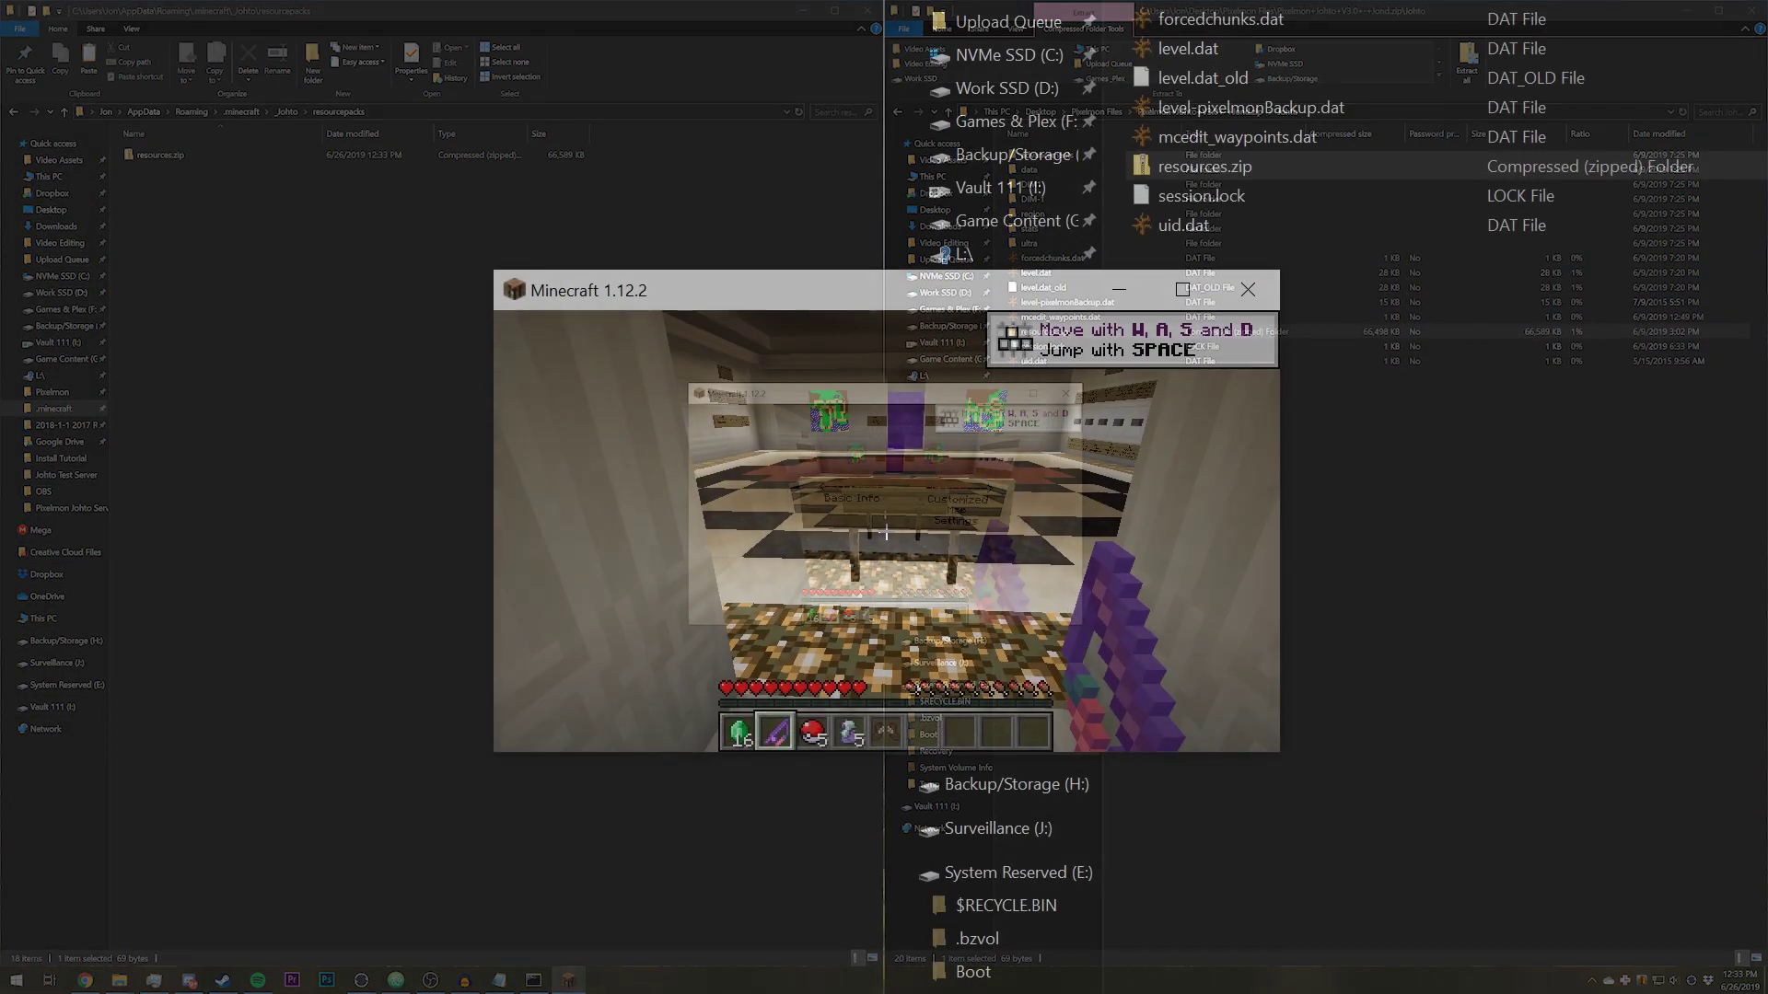
Move resources.zip to Selected Resource Packs and return to the game.
key(Escape)
click(826, 594)
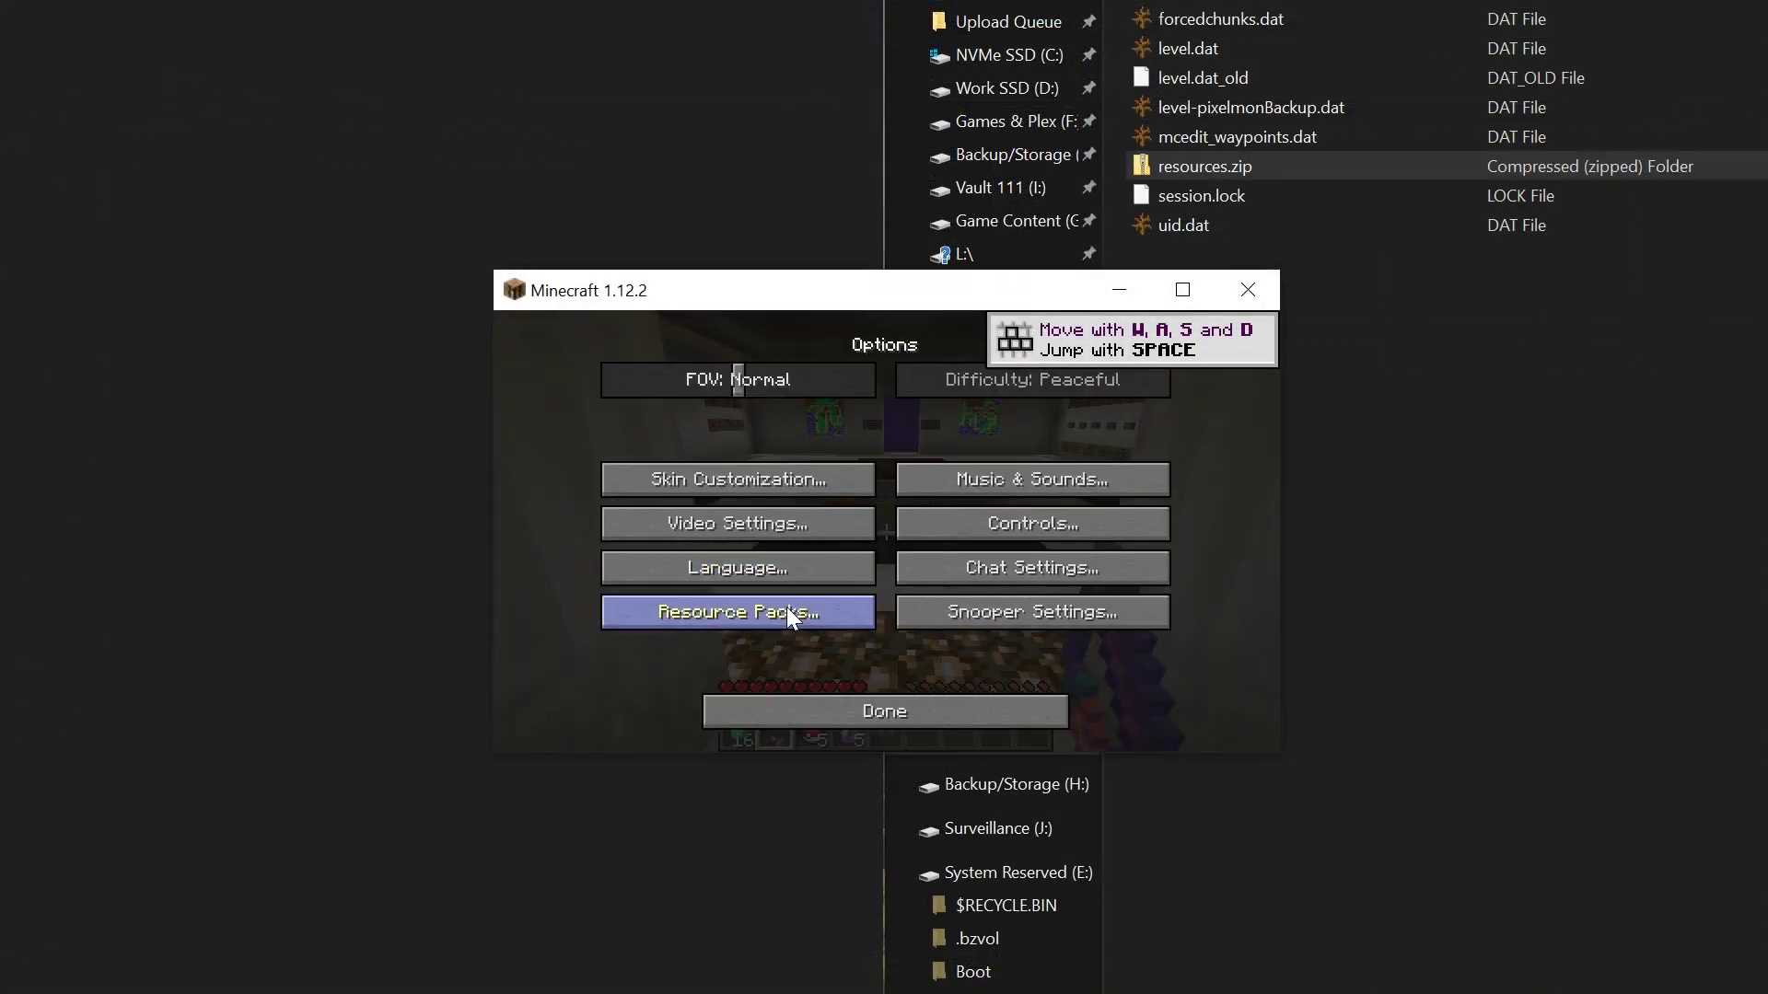
click(787, 613)
click(550, 433)
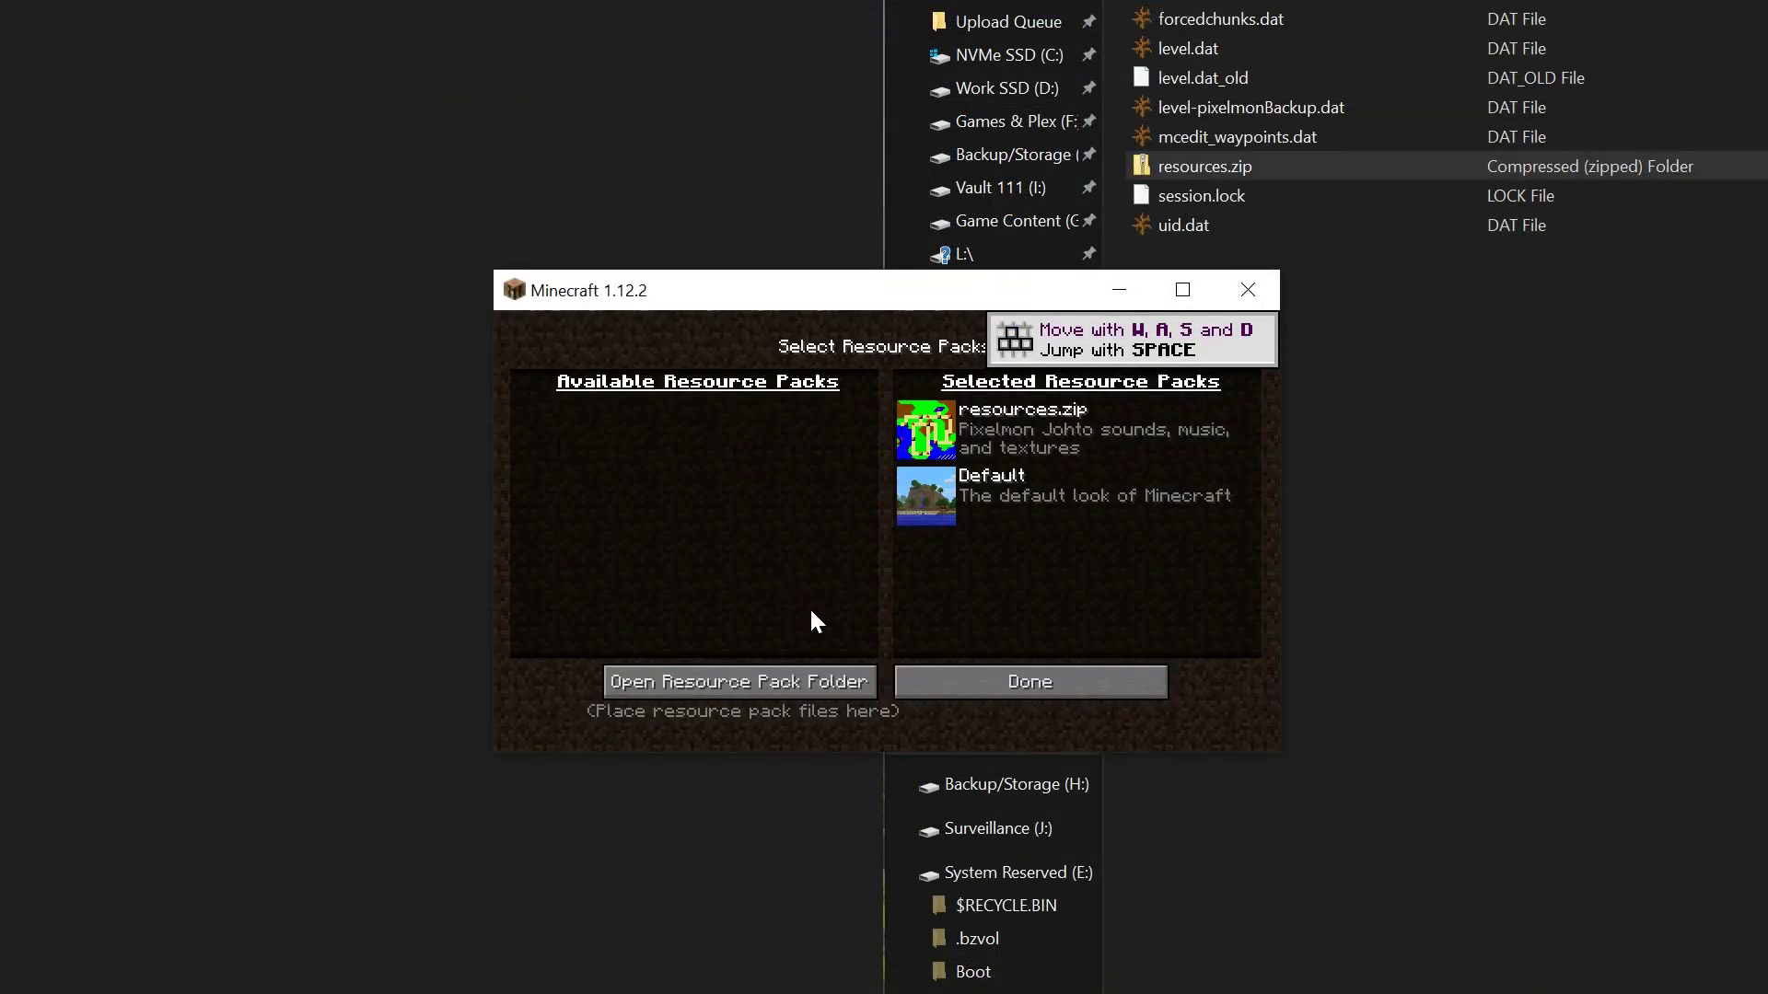
click(1054, 693)
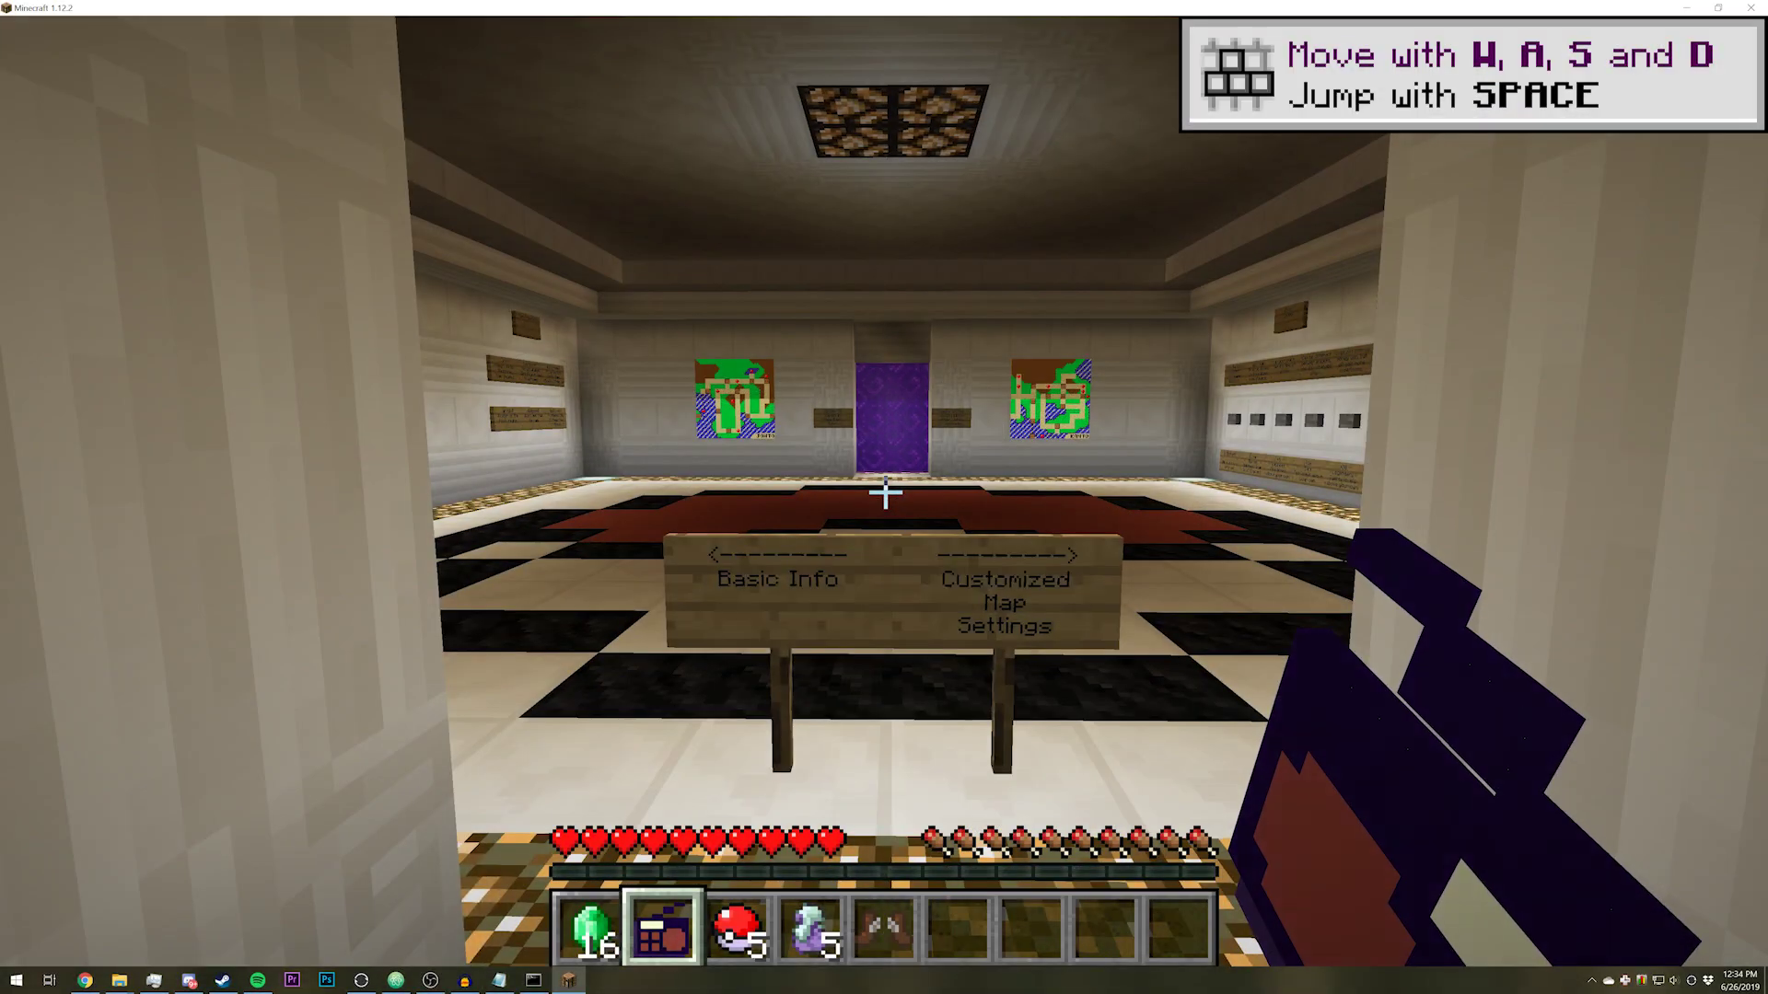
key(e)
key(e)
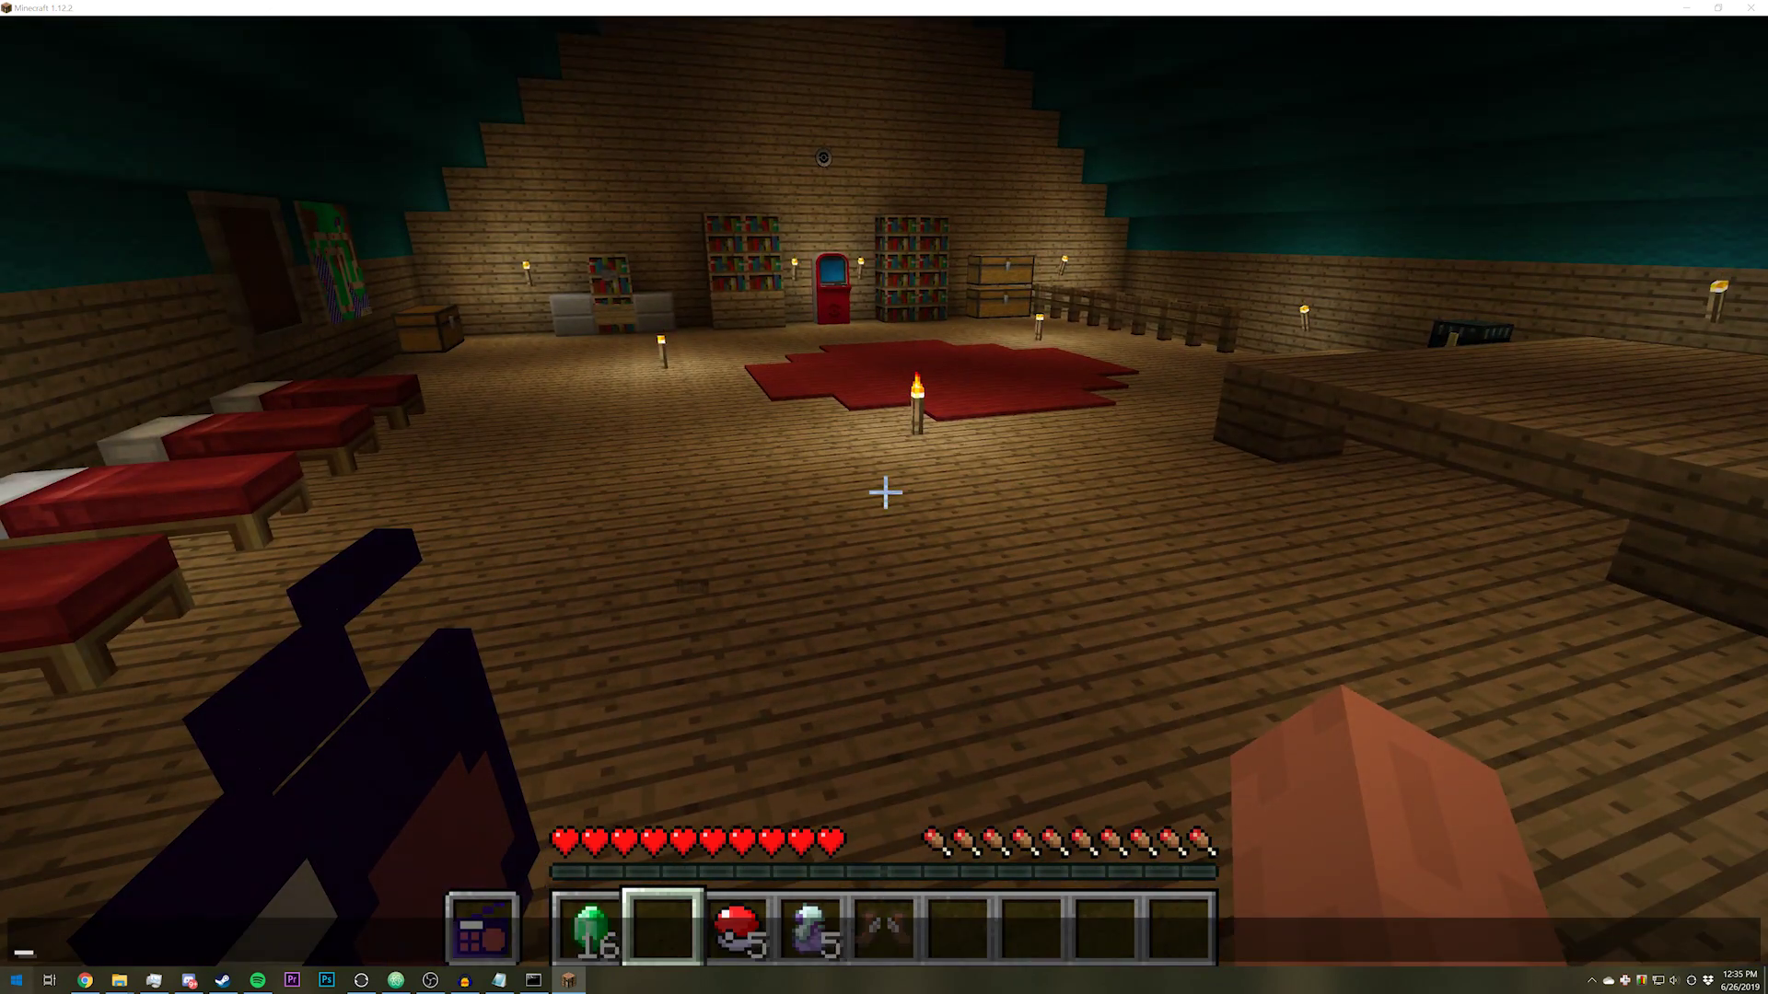
key(super)
key(Escape)
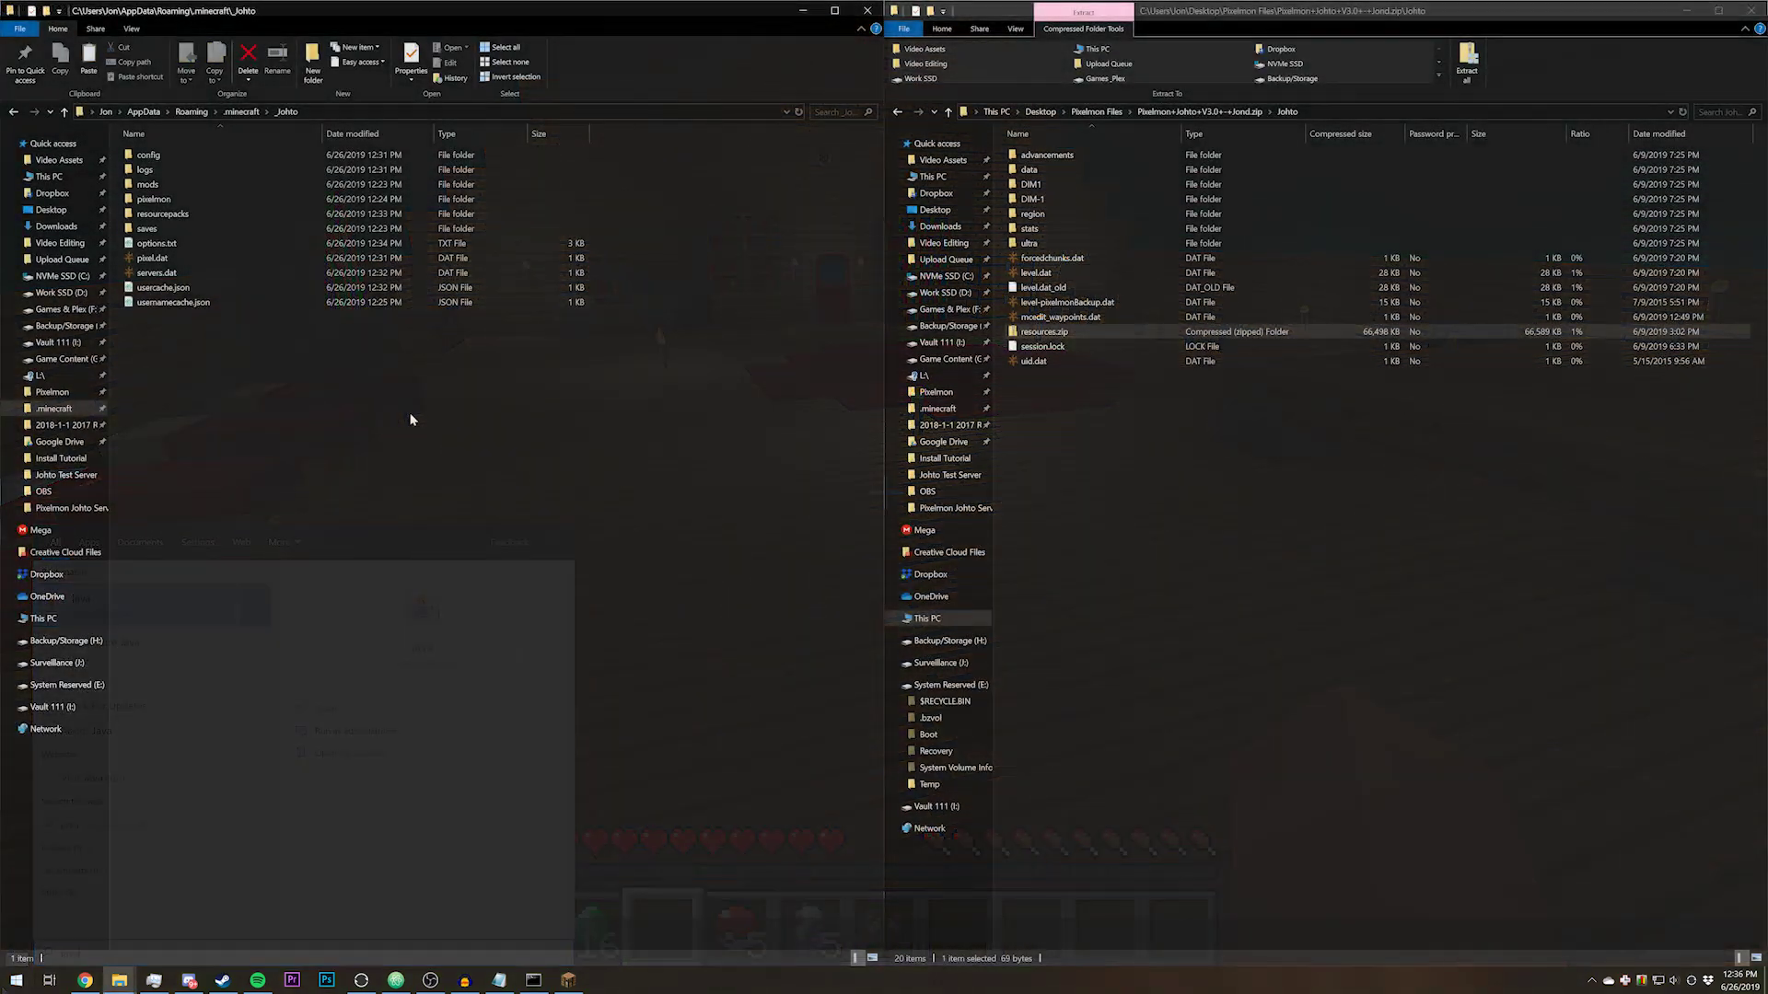
key(Escape)
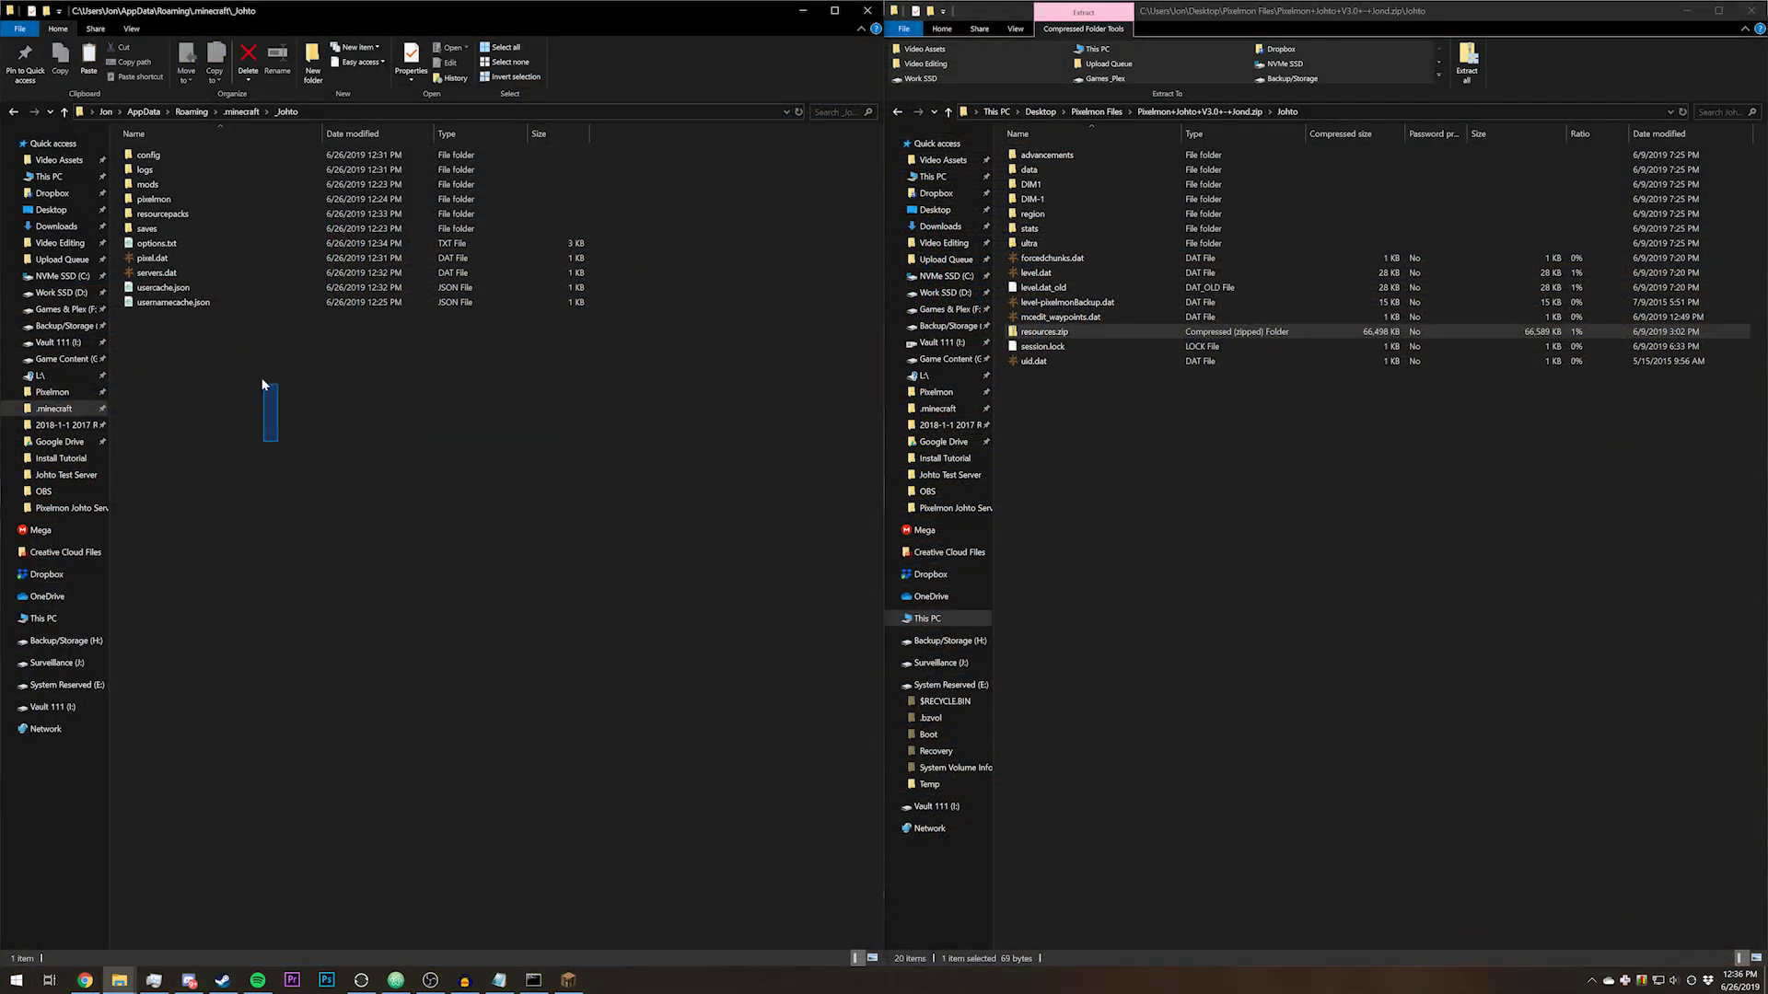
drag(262, 385, 191, 152)
click(349, 431)
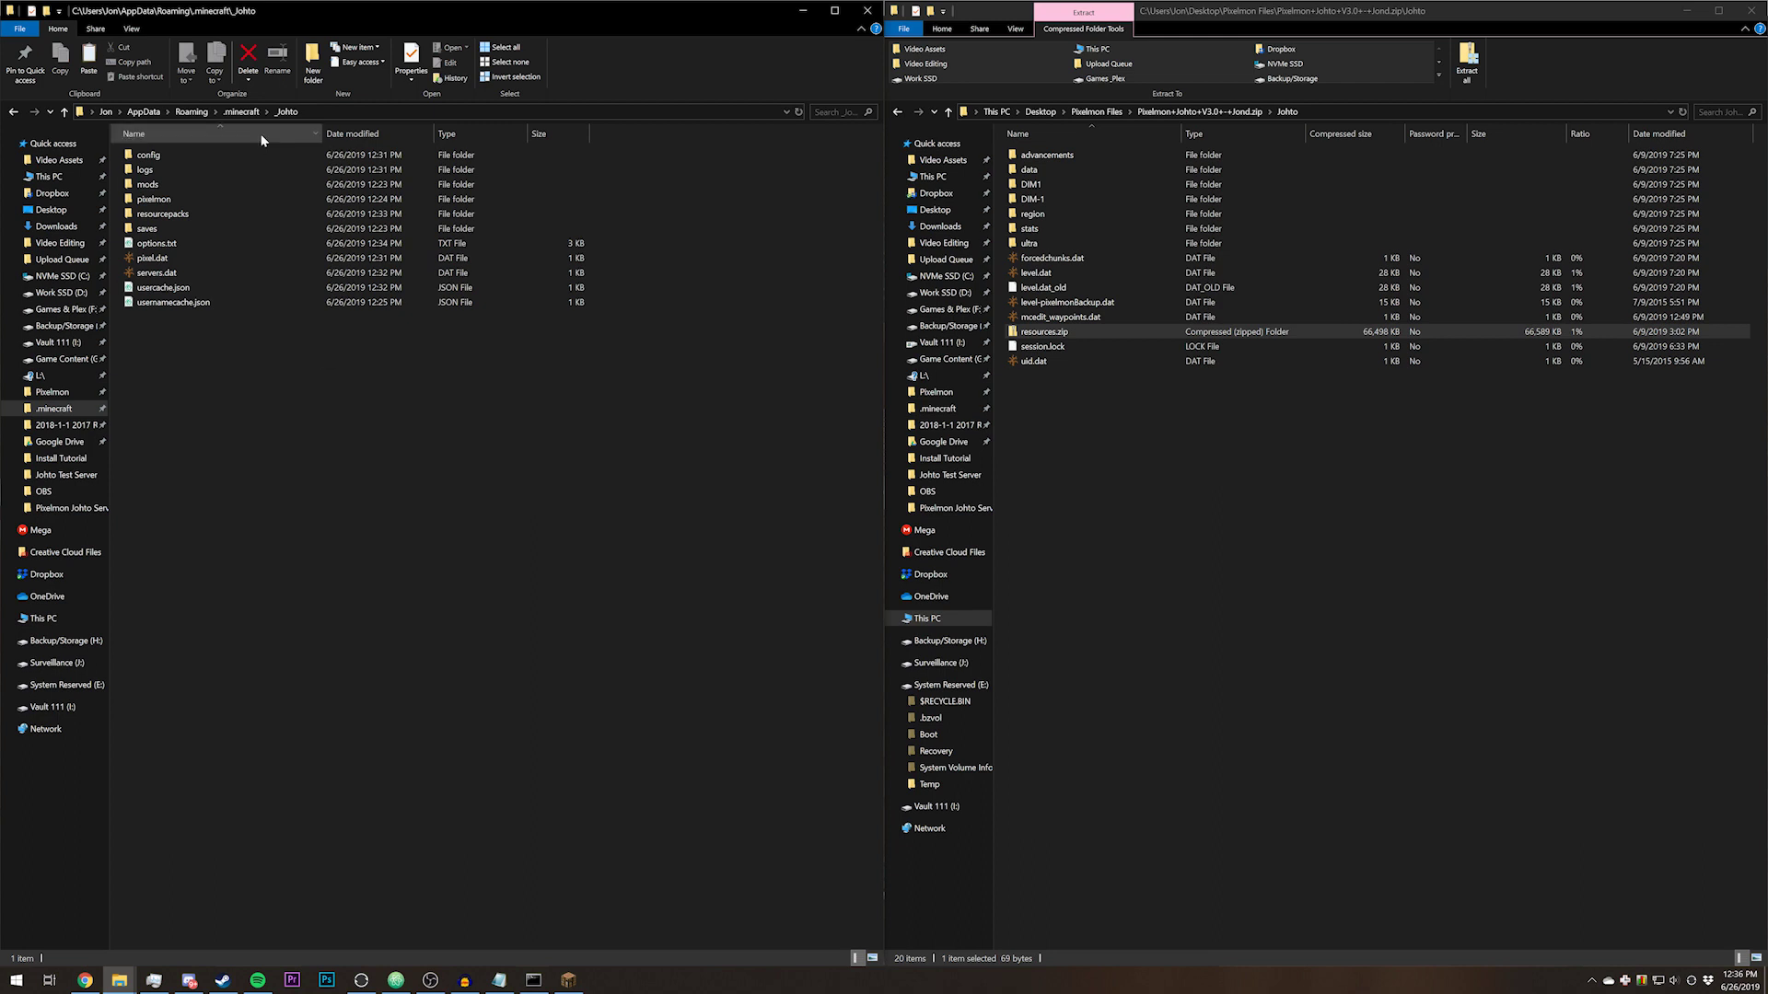
click(241, 112)
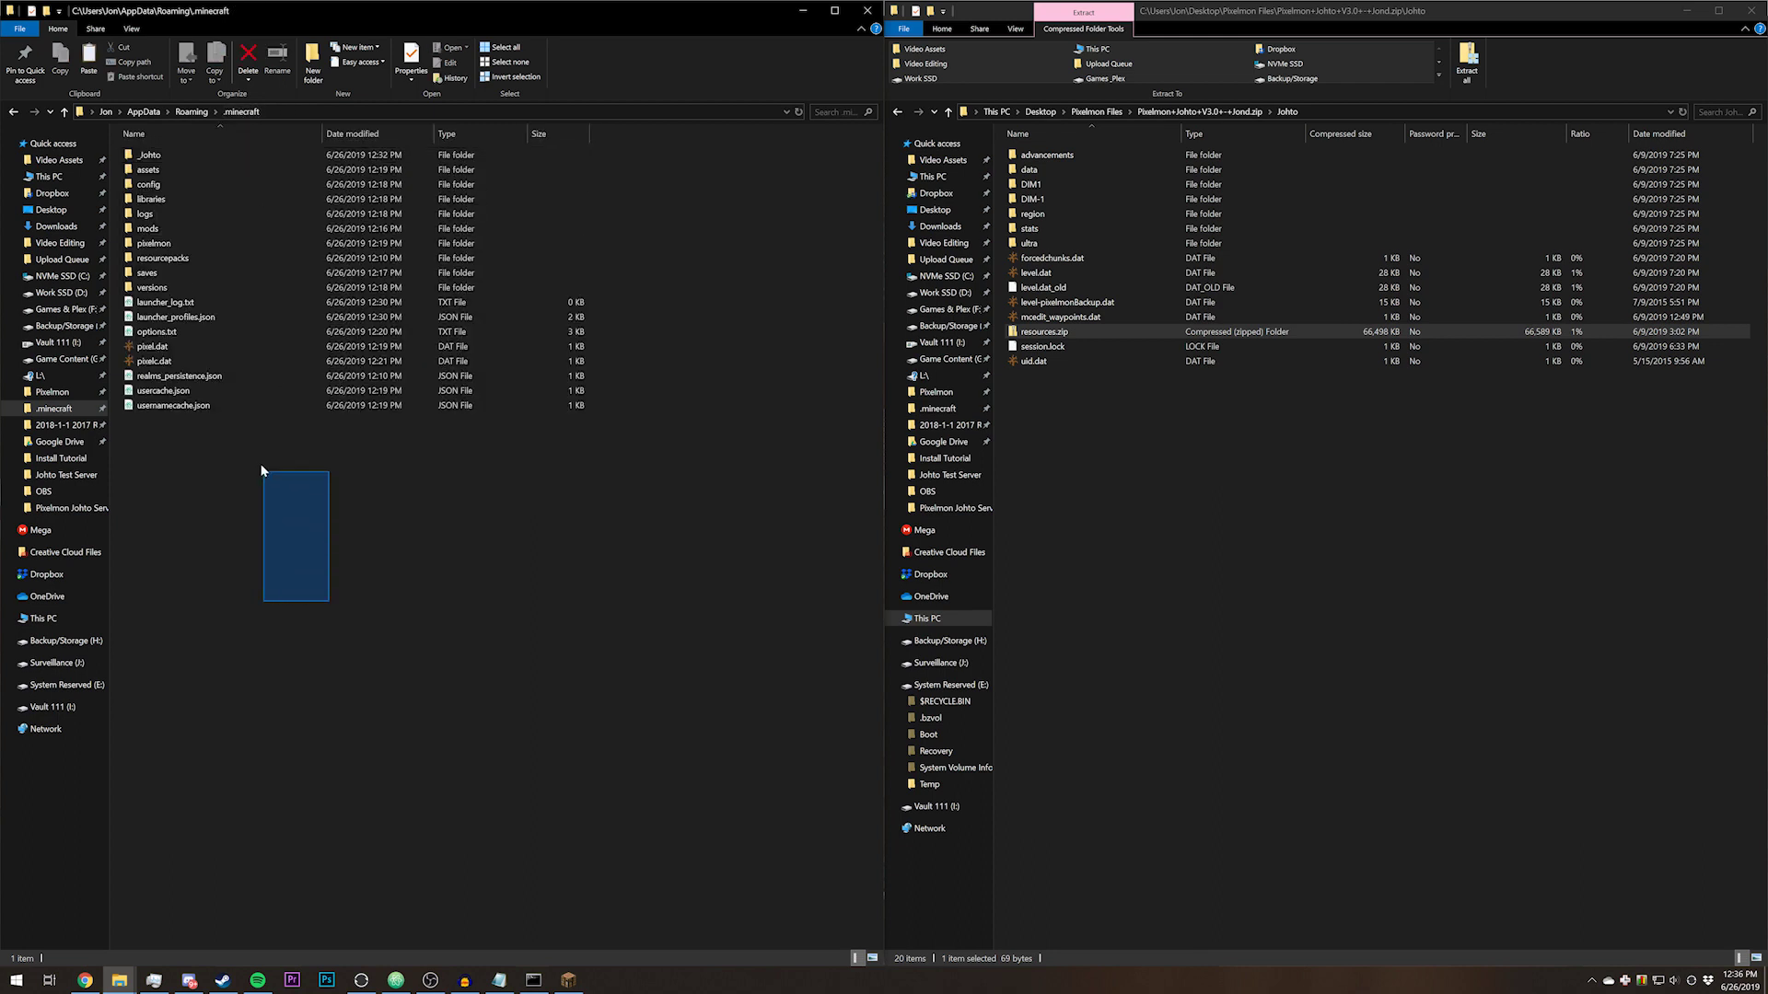
drag(262, 471, 193, 150)
click(373, 503)
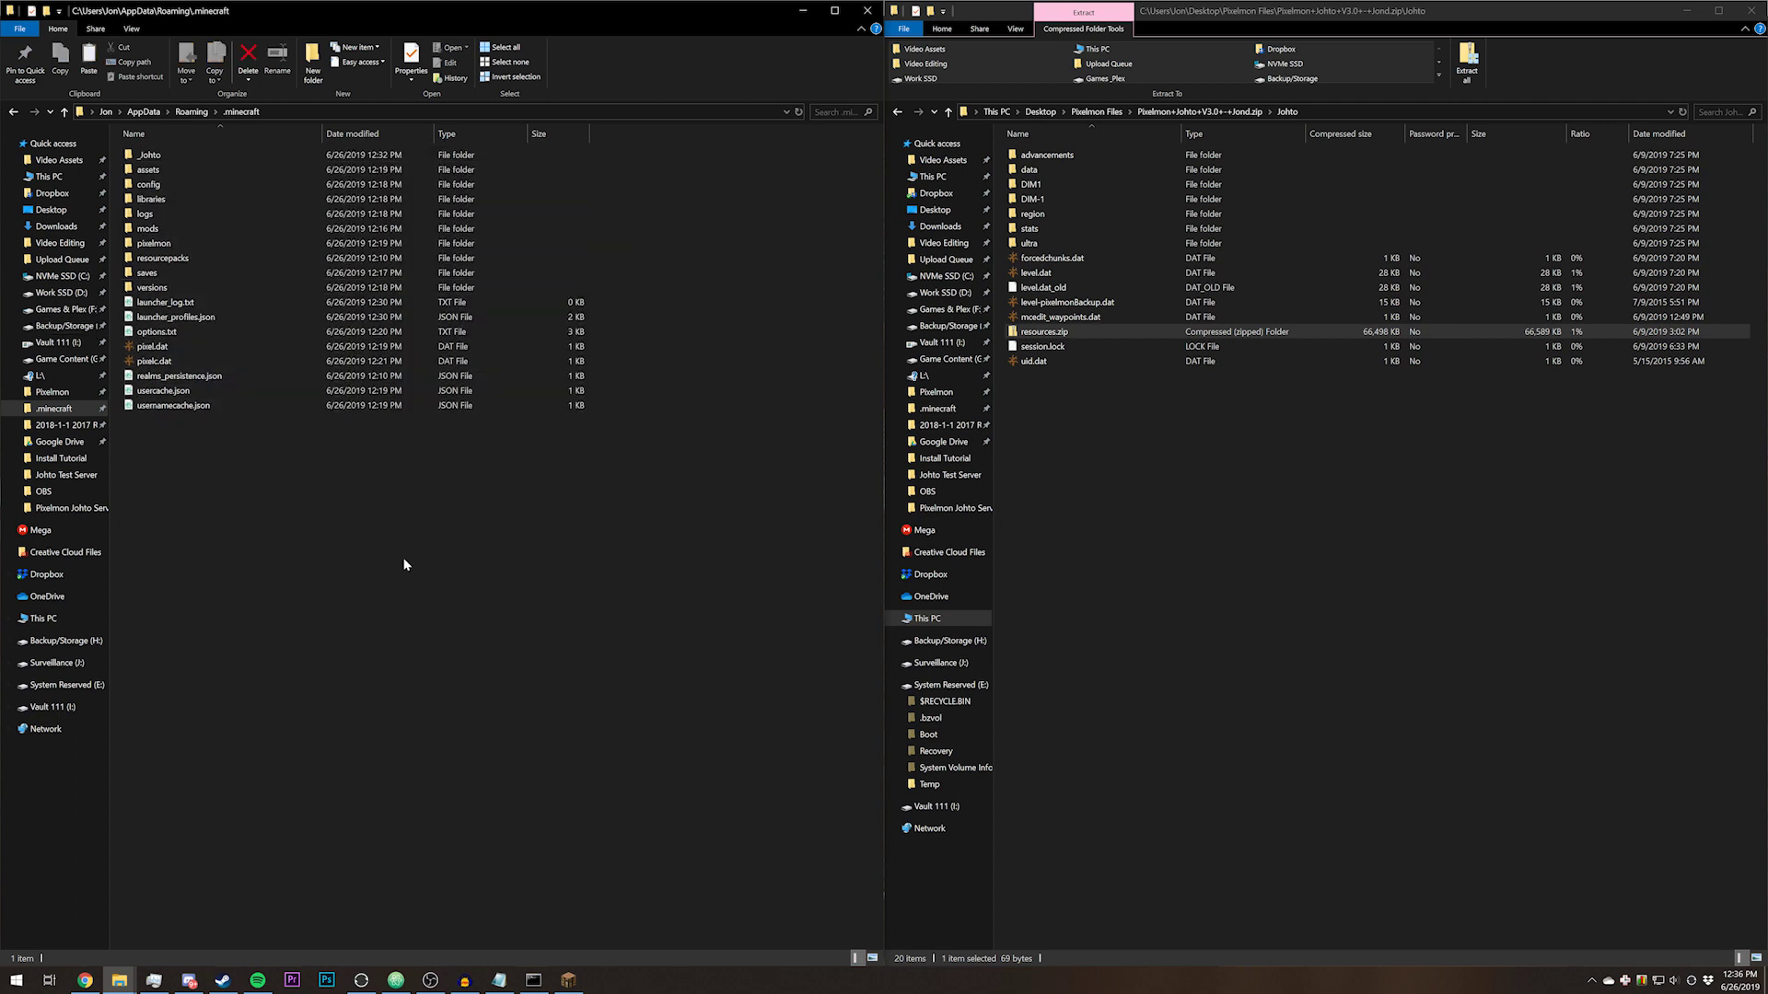
key(alt+Tab)
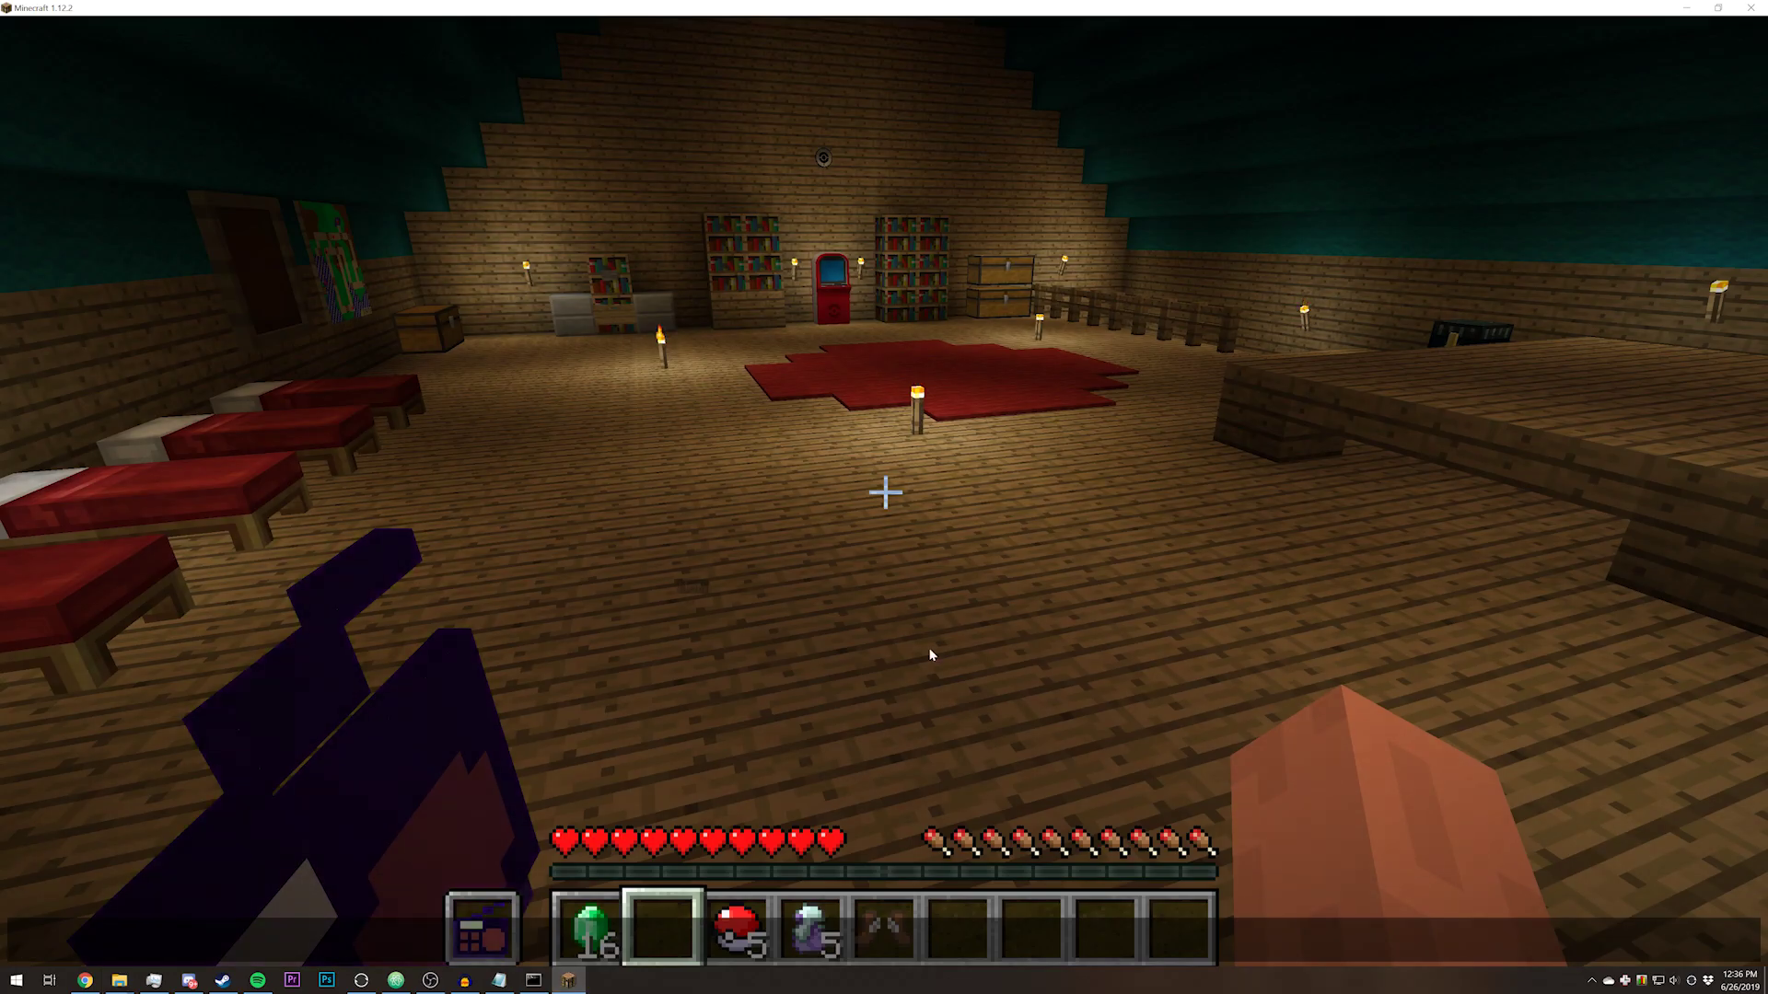